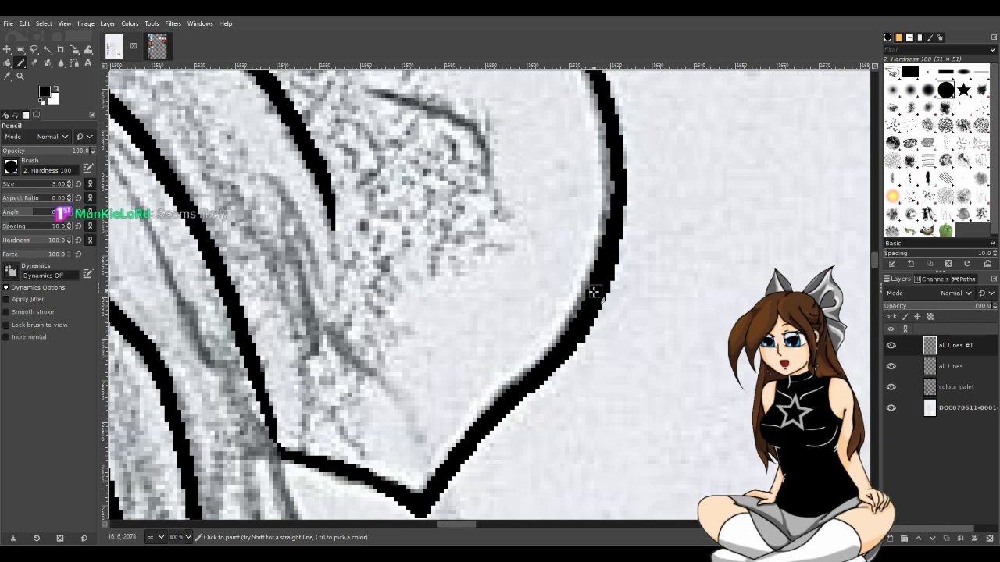
Step: Touch up the bow's outer right outline with a short black stroke of the 3 px pencil on the all Lines #1 layer
scroll(609, 300, "up", 3)
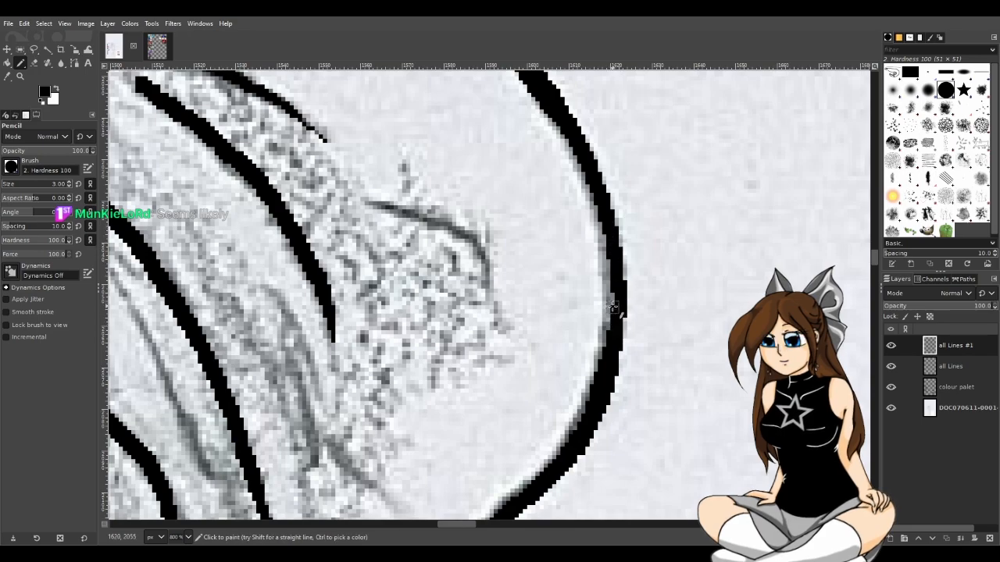
left_click_drag(600, 207, 580, 160)
scroll(625, 266, "down", 2)
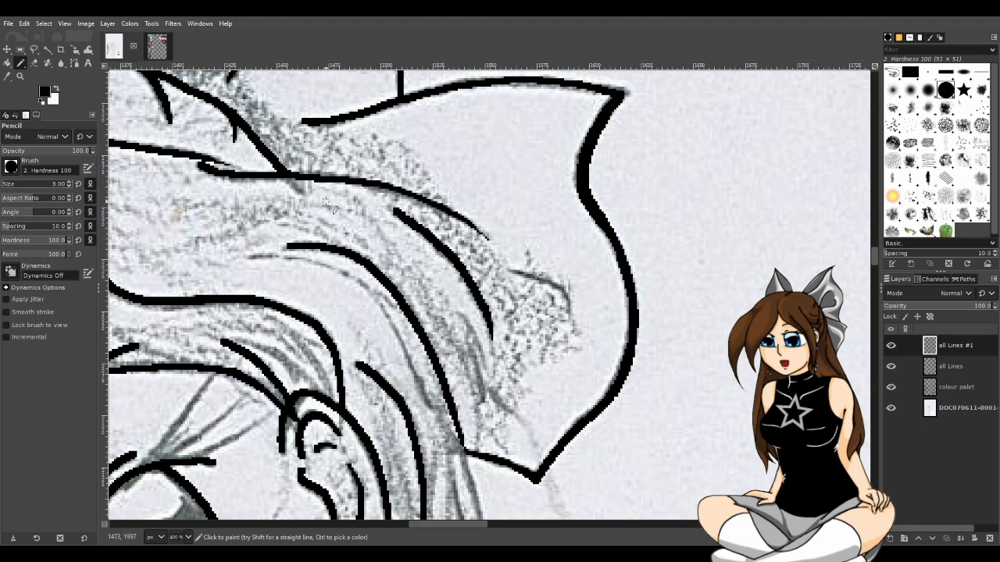
Step: Thin the bow's right outline below its pointed upper tip with the Eraser at size 3
scroll(682, 207, "up", 1)
scroll(685, 192, "down", 2)
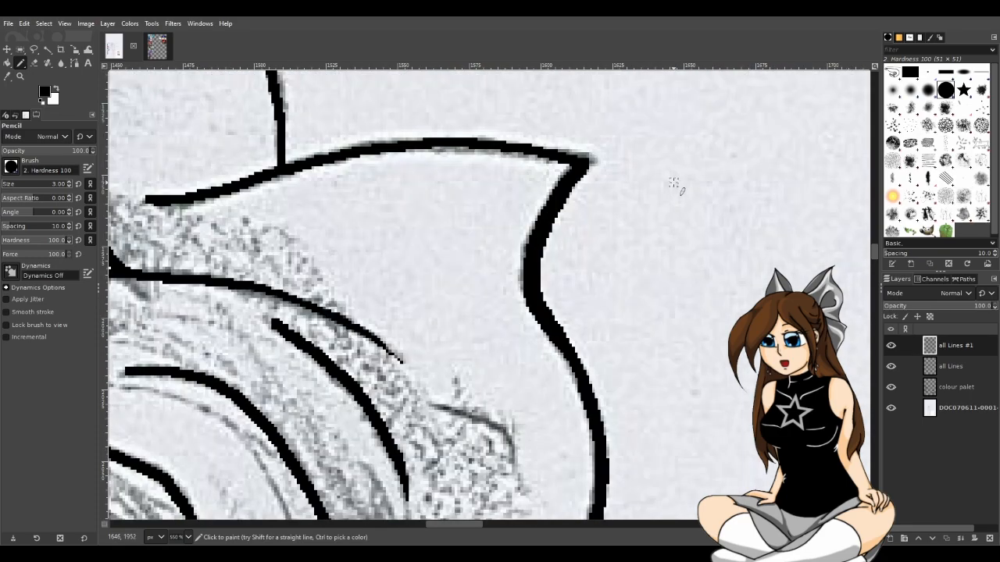
scroll(680, 206, "down", 2)
scroll(703, 223, "up", 3)
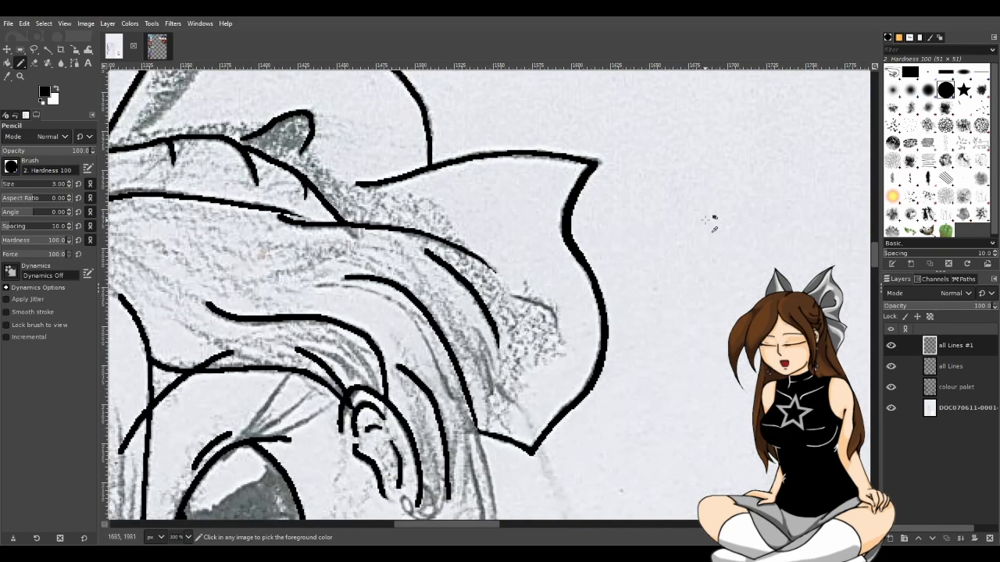
scroll(666, 225, "up", 1)
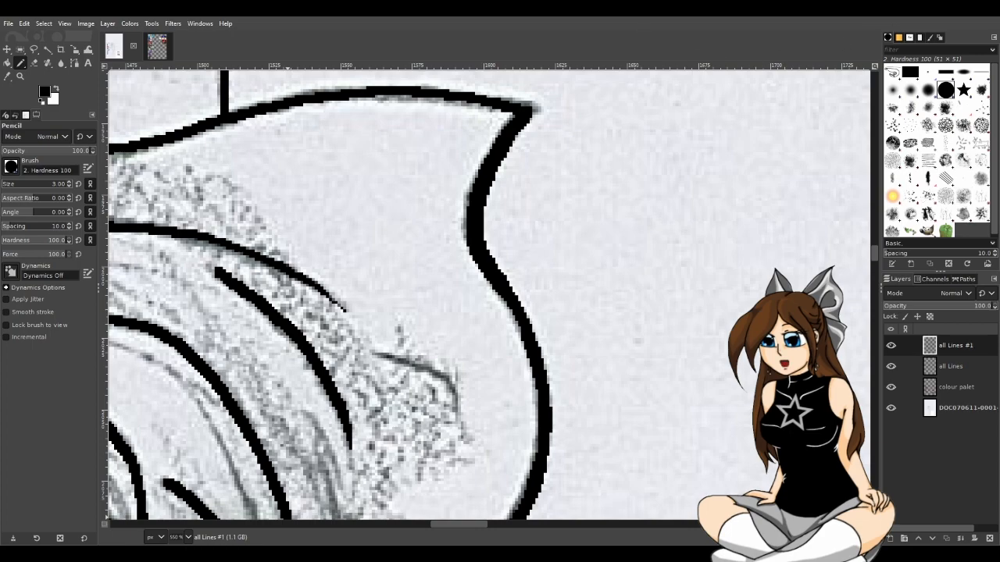
left_click(33, 63)
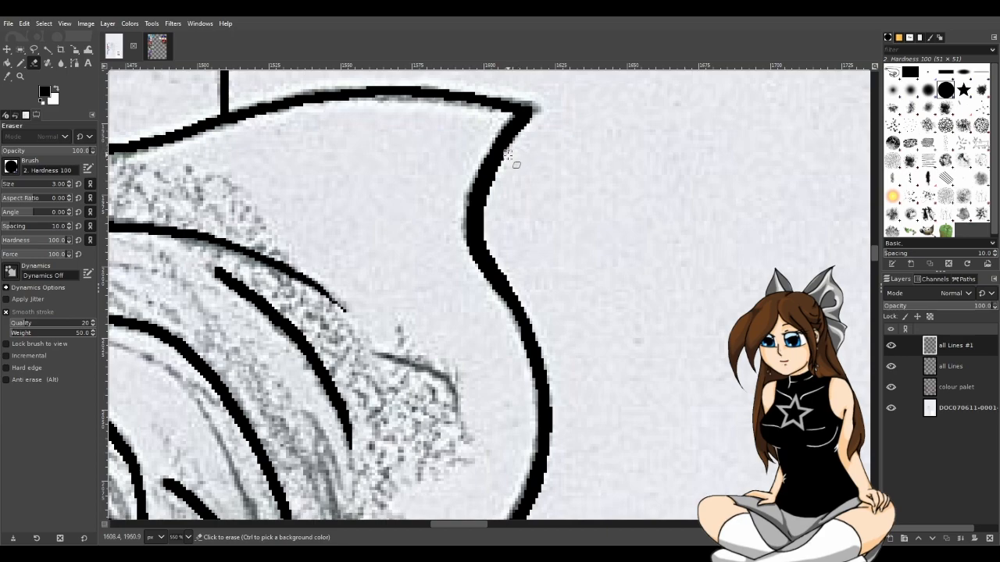
left_click_drag(483, 237, 499, 267)
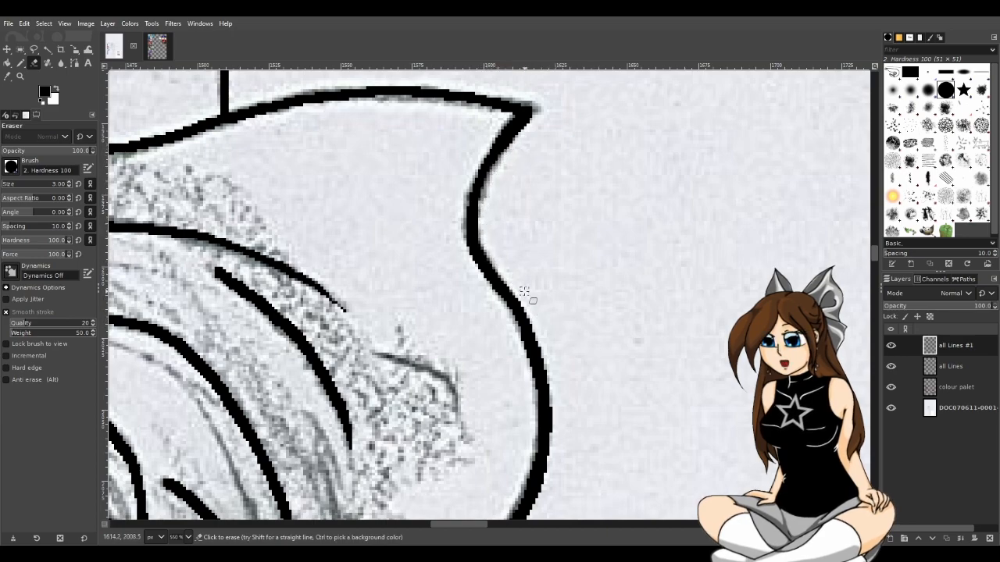
scroll(630, 326, "down", 2)
scroll(629, 333, "down", 1)
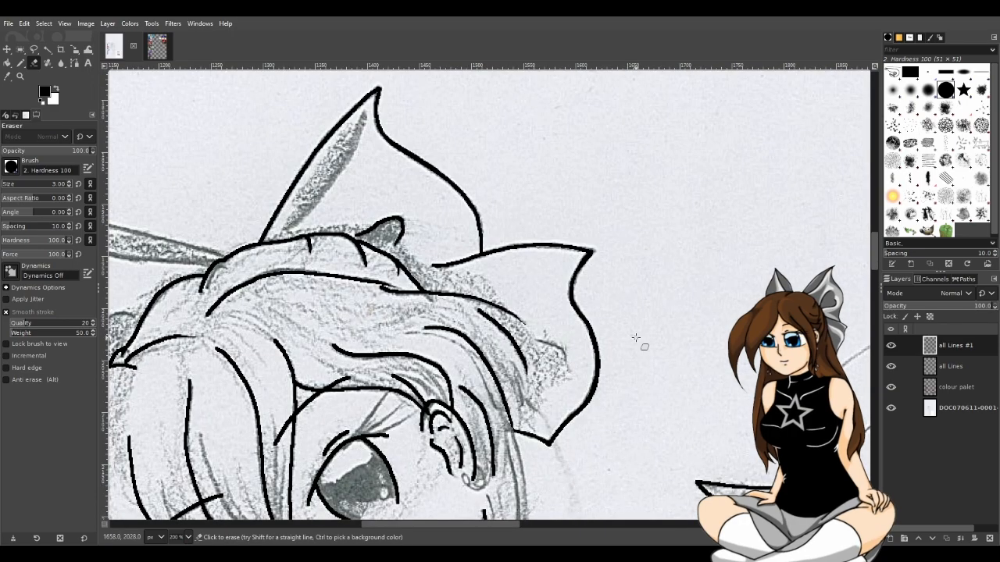
scroll(636, 338, "down", 2)
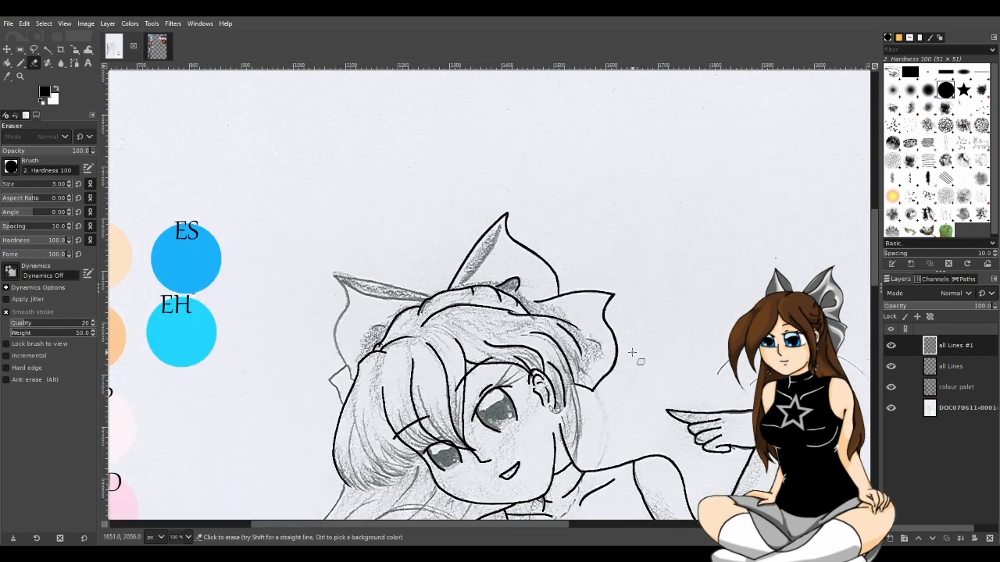
Step: Hide and show the all Lines layer to examine which line work sits on all Lines #1
left_click(891, 368)
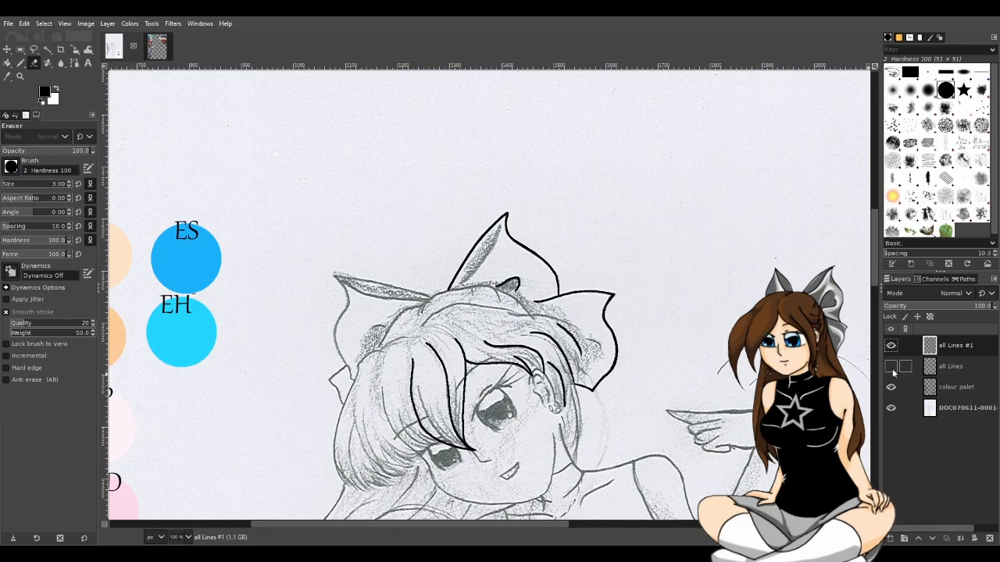
left_click(892, 367)
left_click(892, 372)
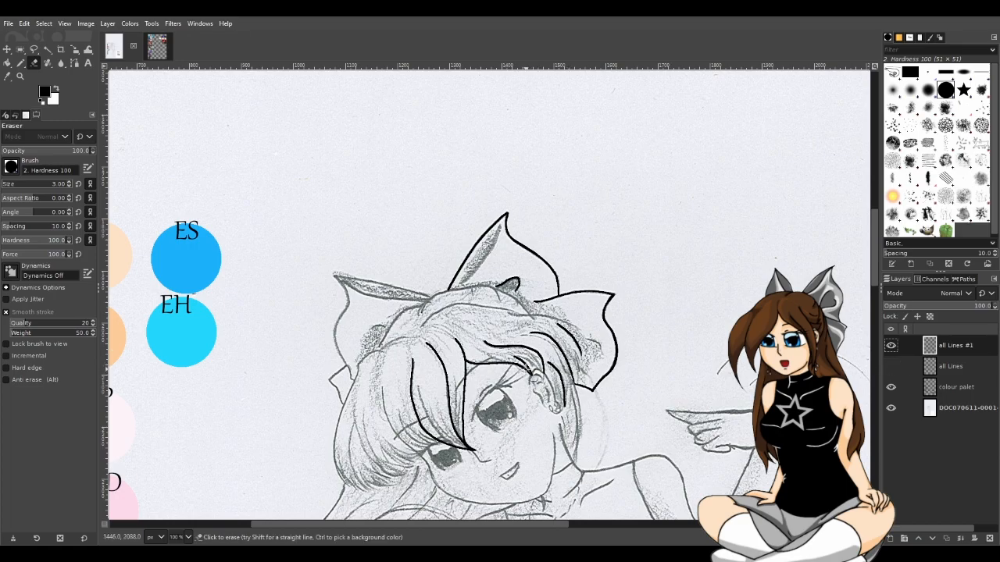
left_click_drag(565, 529, 513, 525)
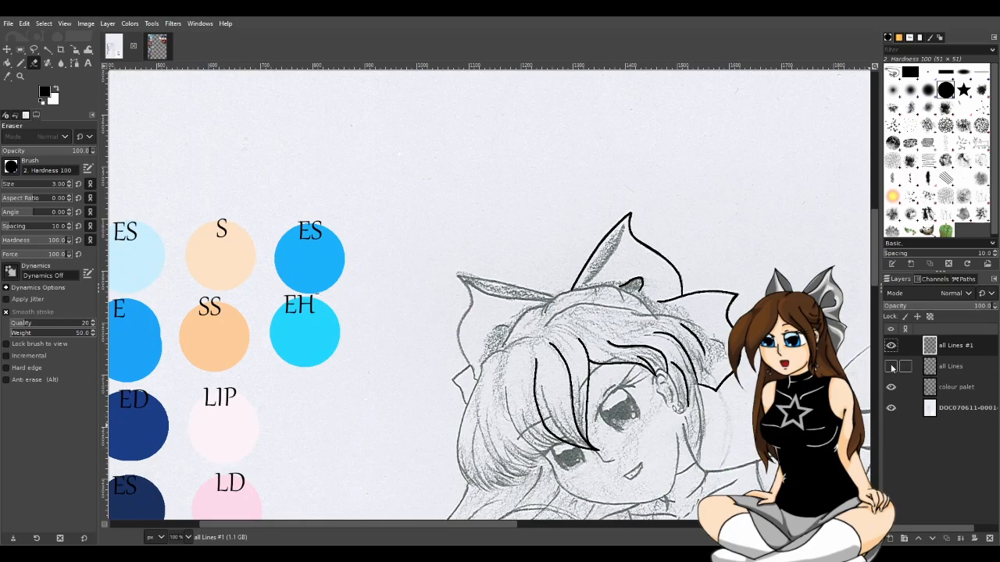
left_click(892, 367)
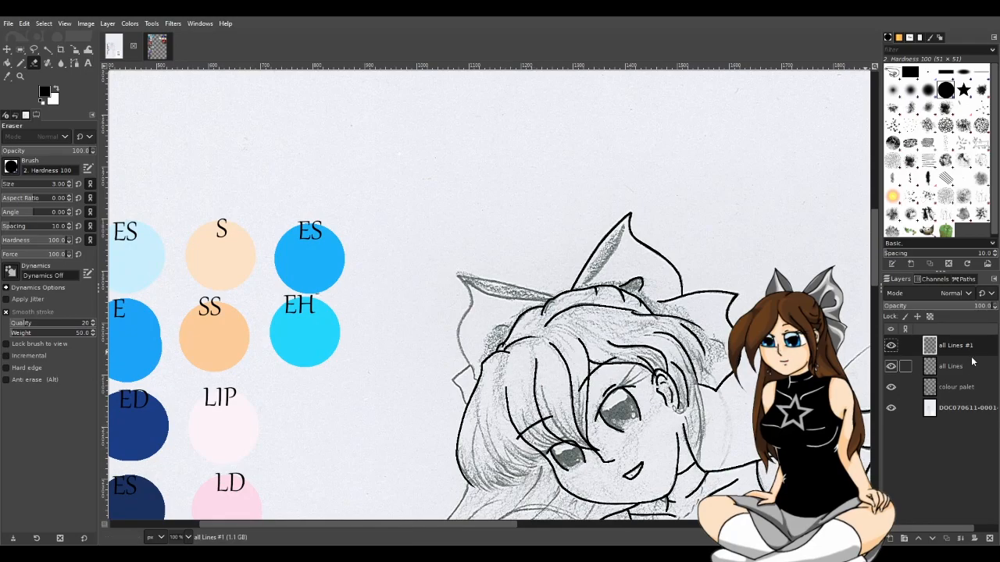
left_click(892, 367)
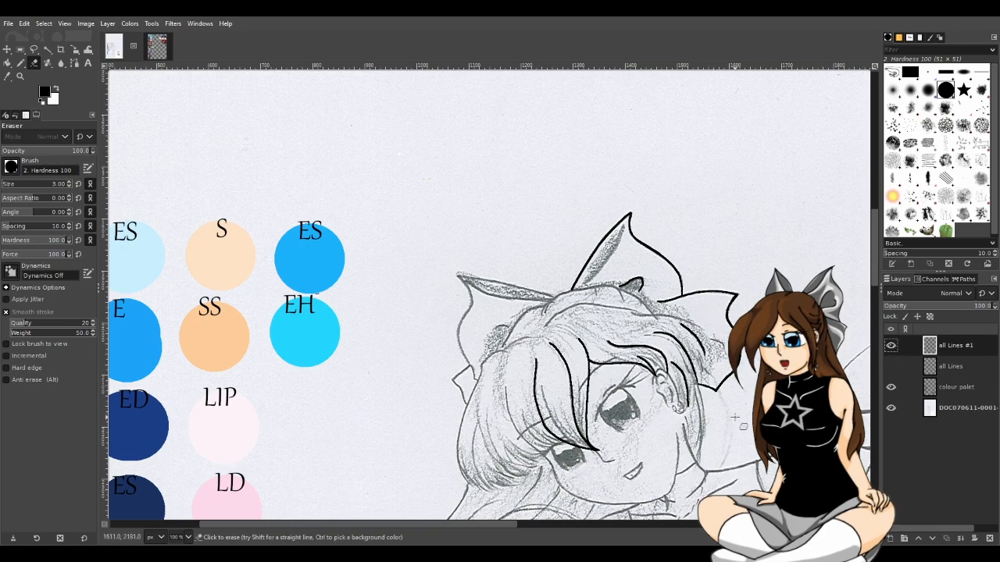
scroll(737, 422, "down", 3)
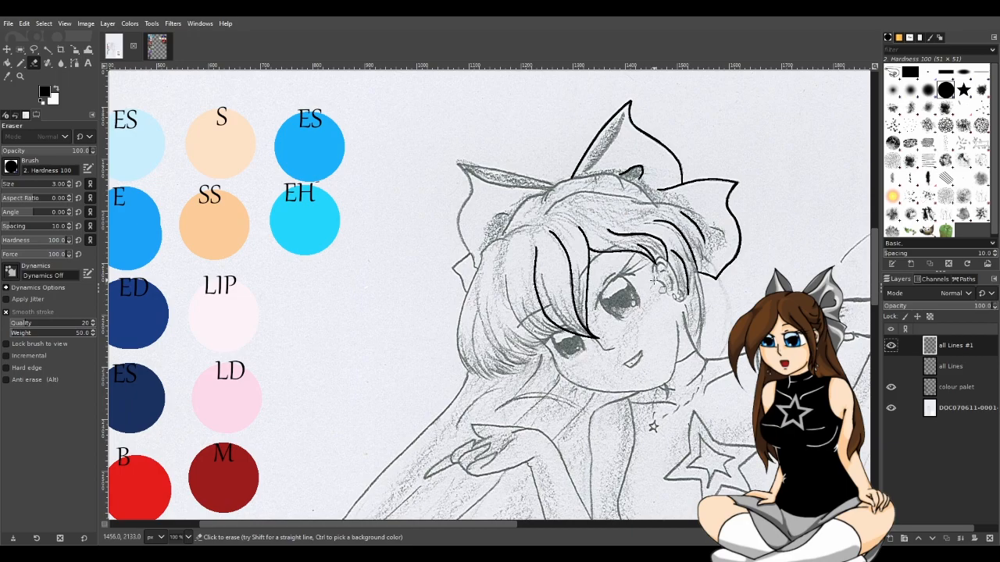
scroll(742, 259, "up", 1)
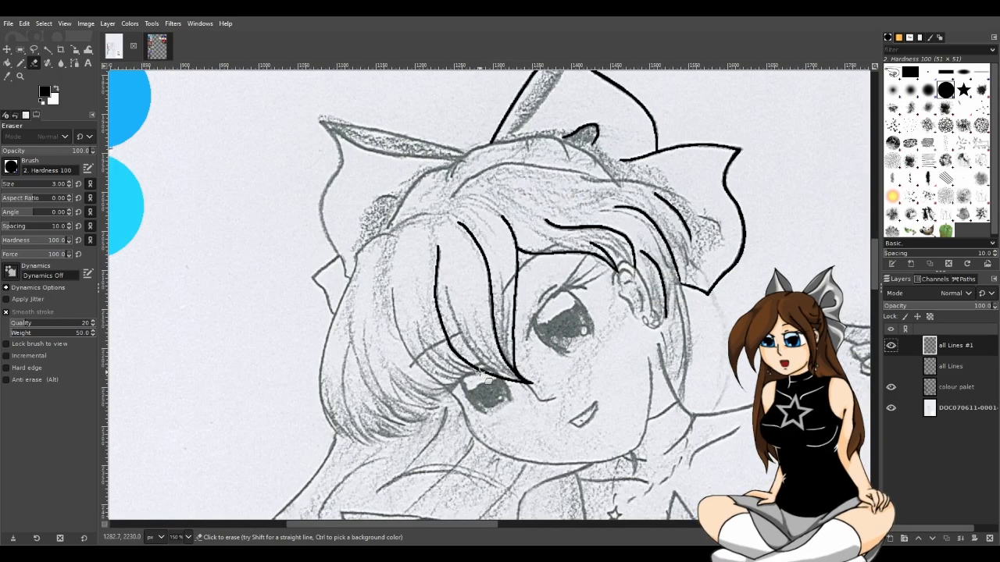
Step: Make the all Lines layer visible and active, and draw a short 3 px pencil crease just above the smaller eye
left_click(967, 367)
left_click(890, 366)
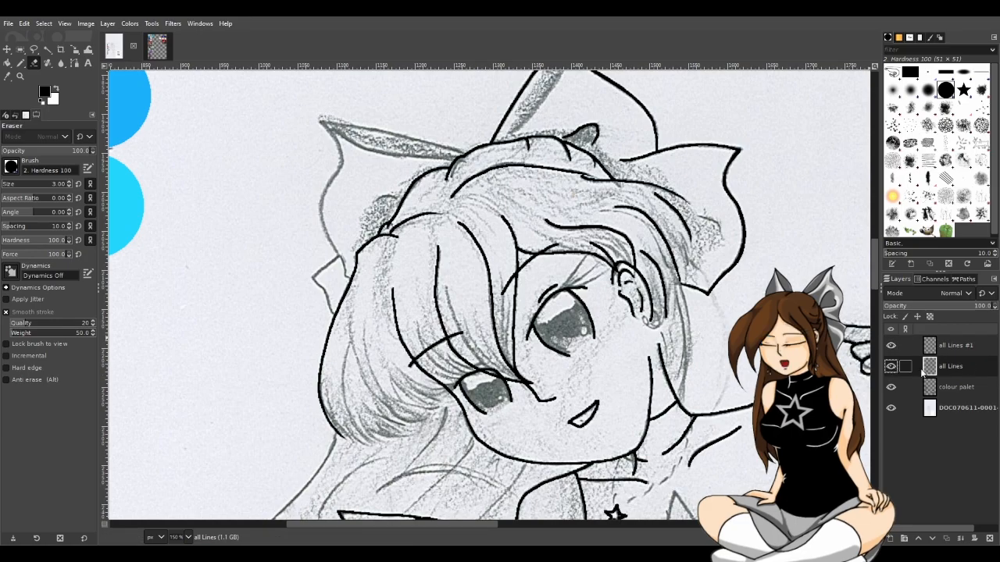
scroll(494, 388, "up", 1)
scroll(478, 361, "up", 3)
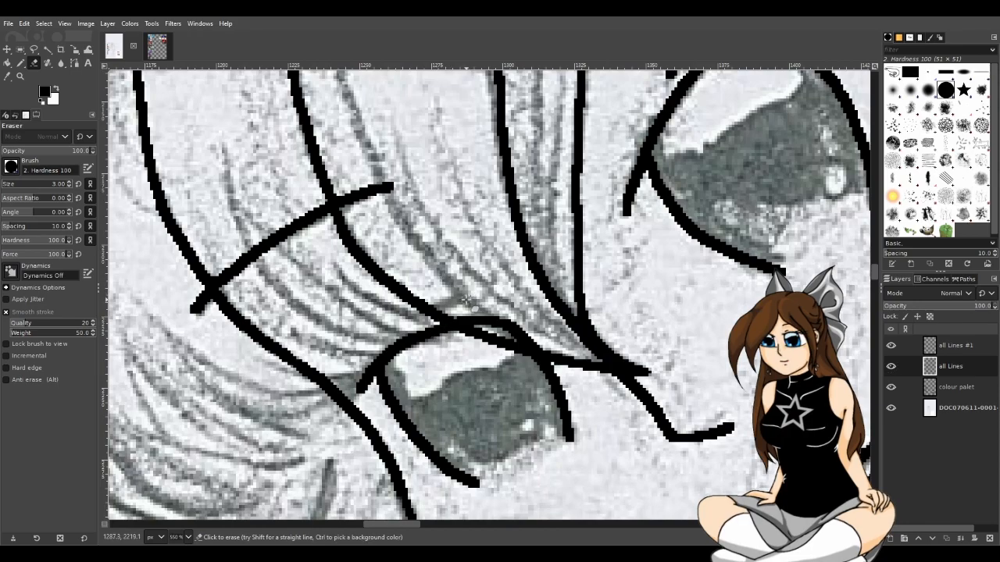
key("n")
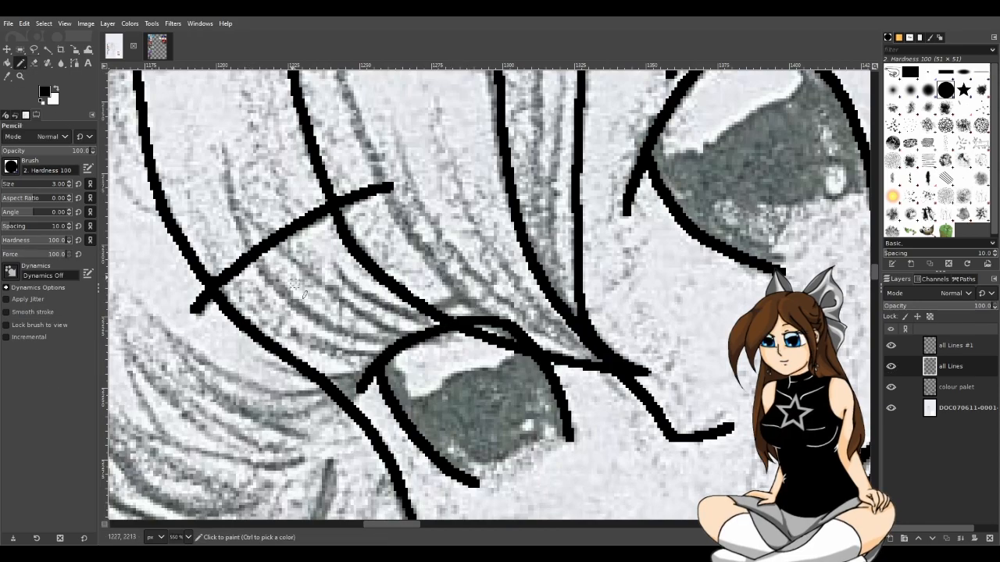
left_click_drag(472, 300, 414, 311)
key("ctrl+z")
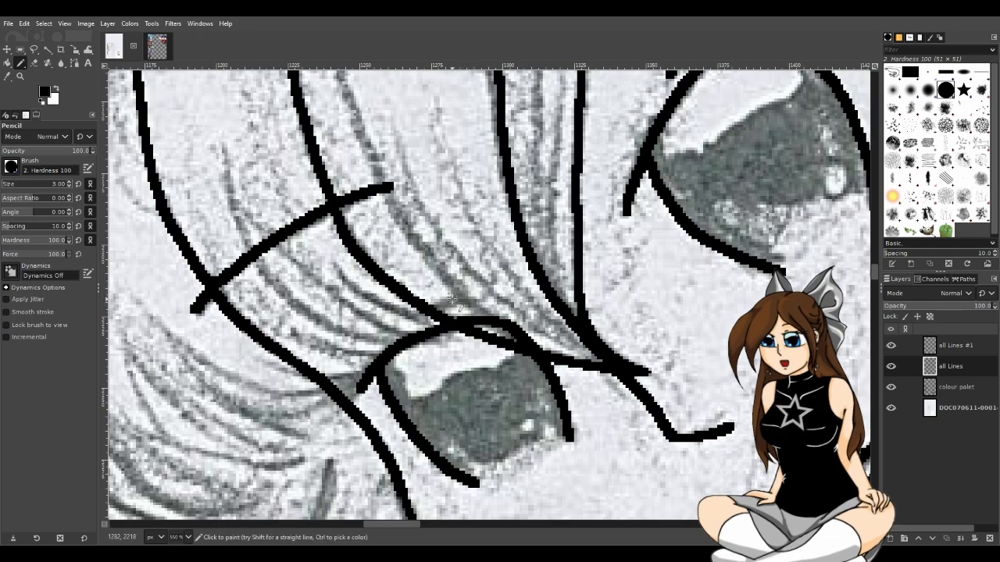
left_click_drag(466, 298, 416, 313)
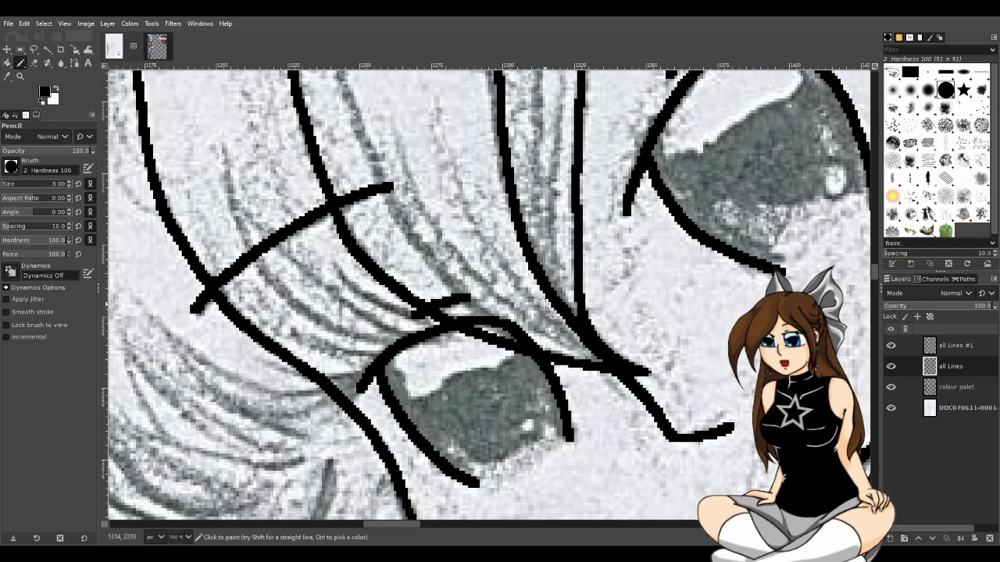
scroll(549, 310, "down", 5)
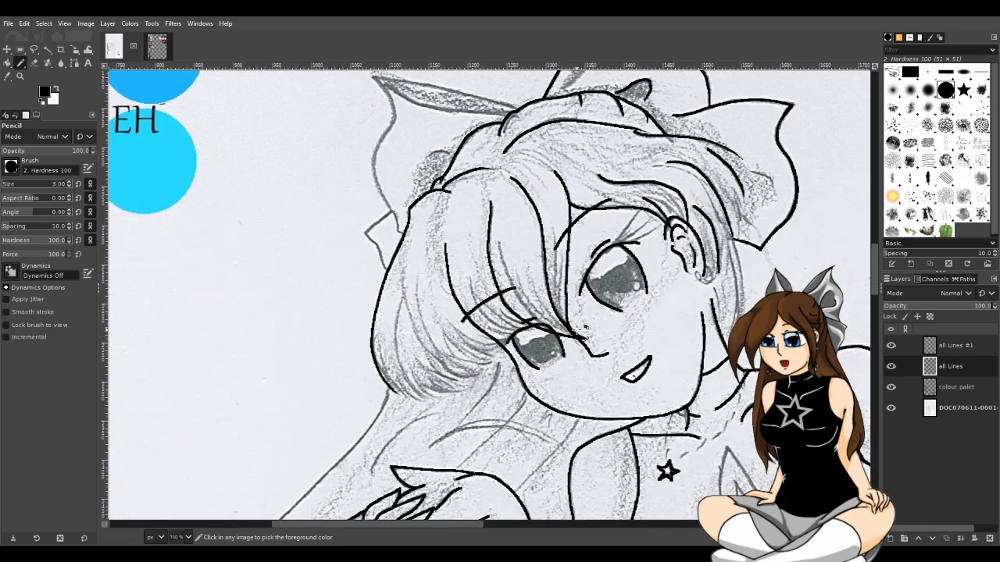
Step: Make all Lines #1 the active layer and hide the all Lines layer, leaving all Lines #1 visible
scroll(582, 328, "up", 3)
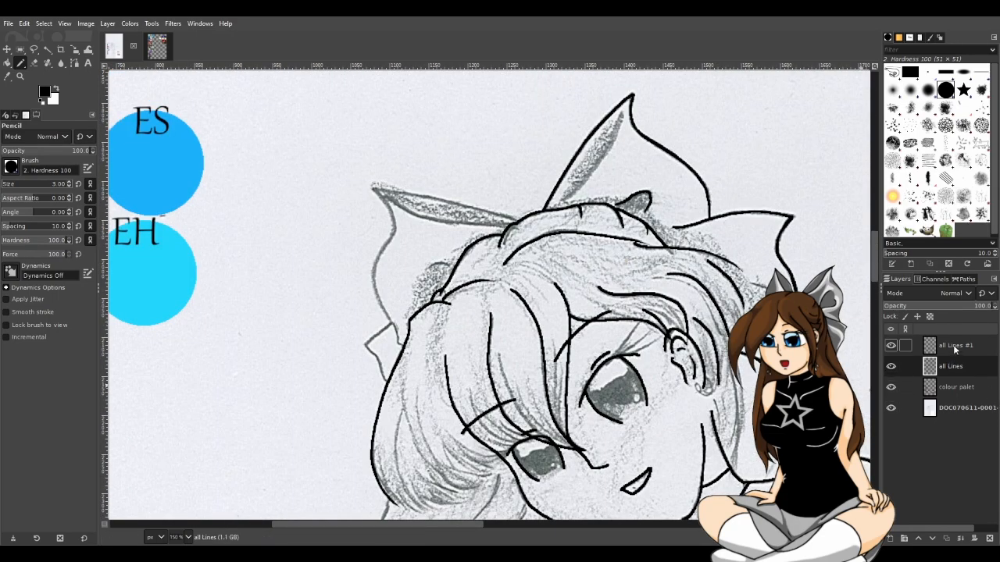
left_click(891, 346)
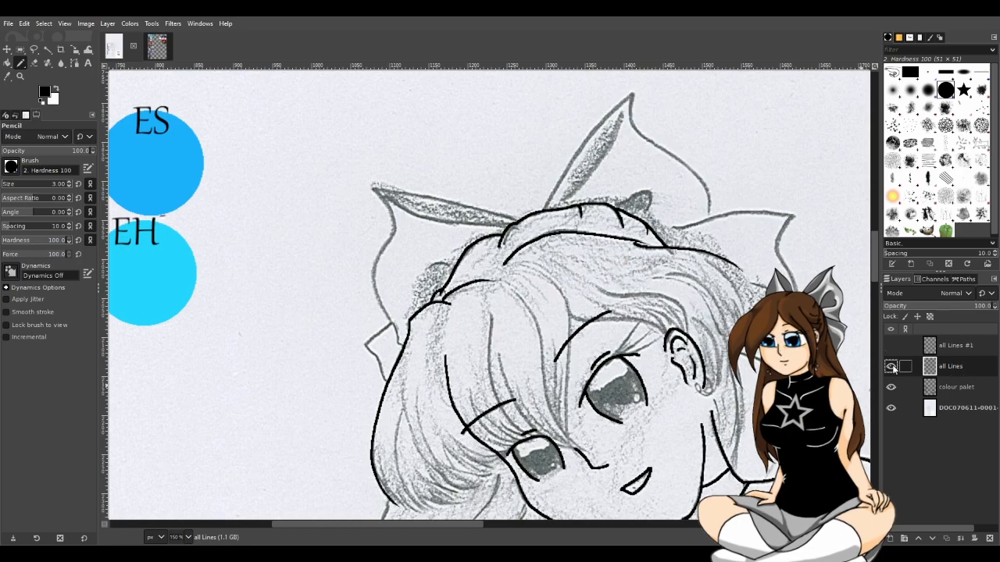
left_click(945, 346)
left_click(891, 346)
left_click(891, 367)
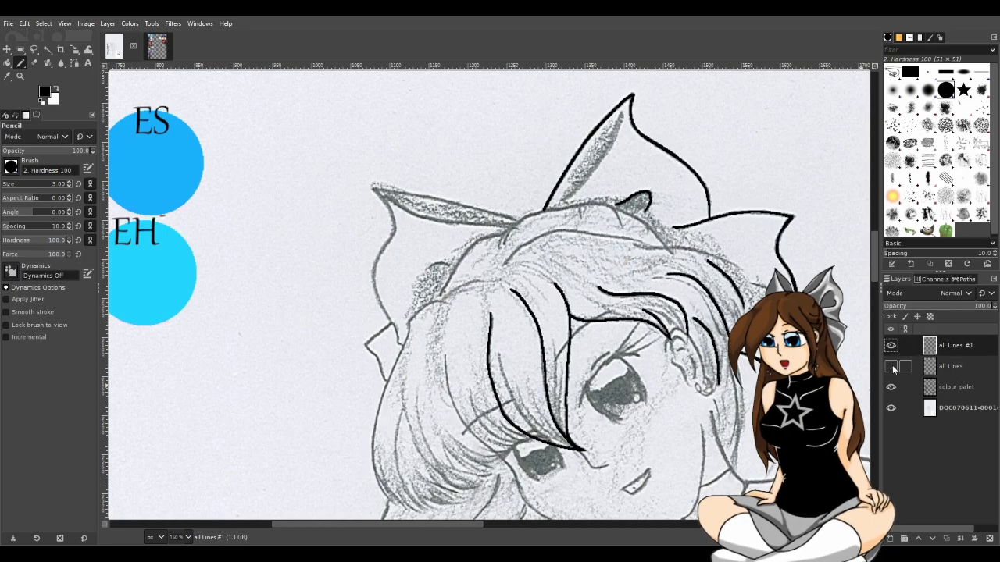
left_click(48, 49)
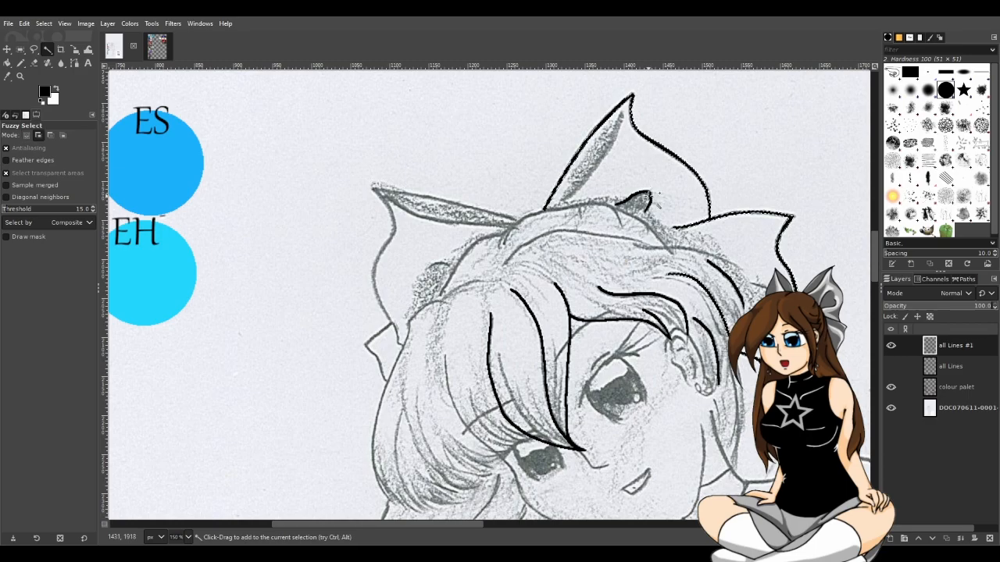
left_click_drag(654, 197, 659, 197)
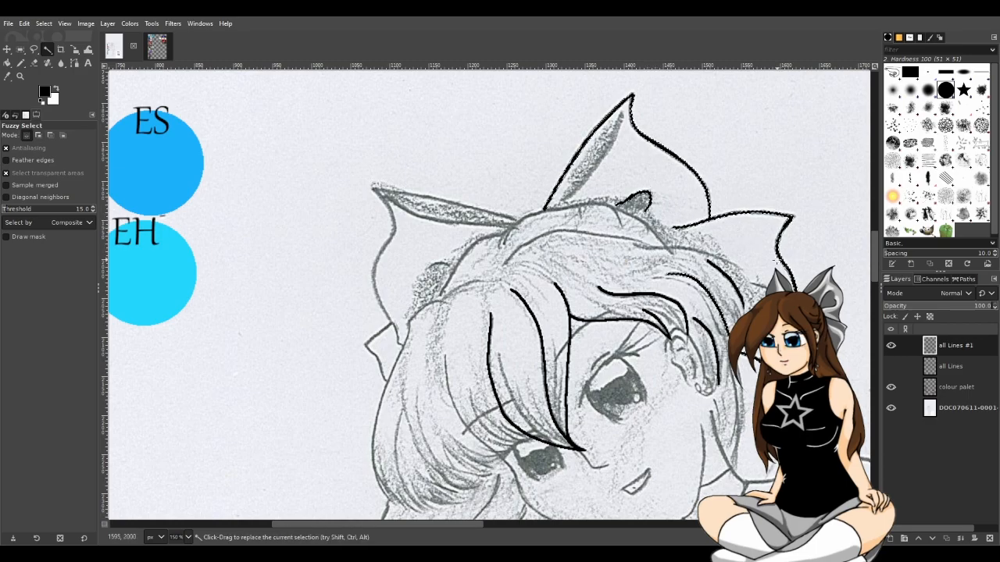
scroll(794, 389, "up", 1)
scroll(797, 375, "up", 2)
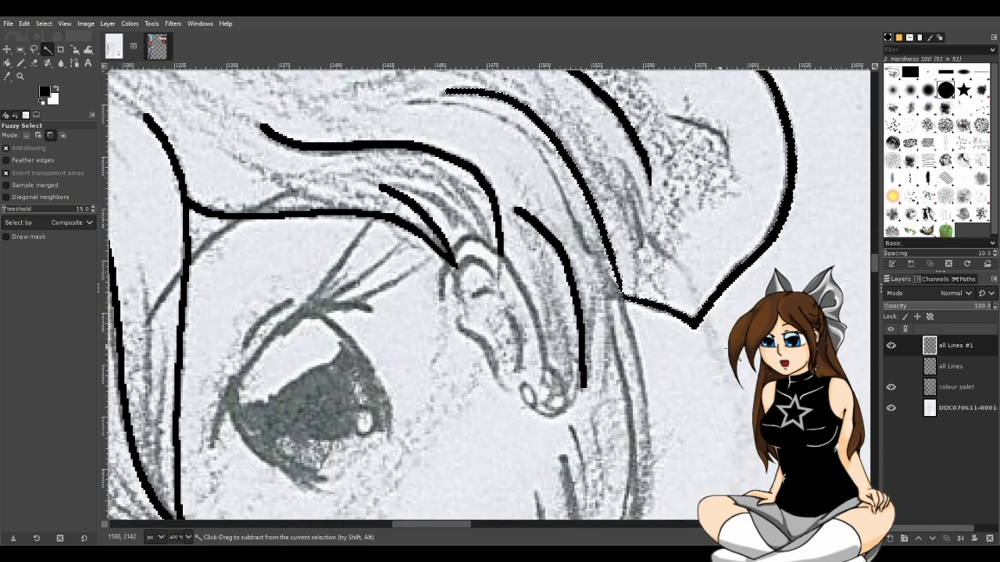
scroll(681, 358, "down", 8)
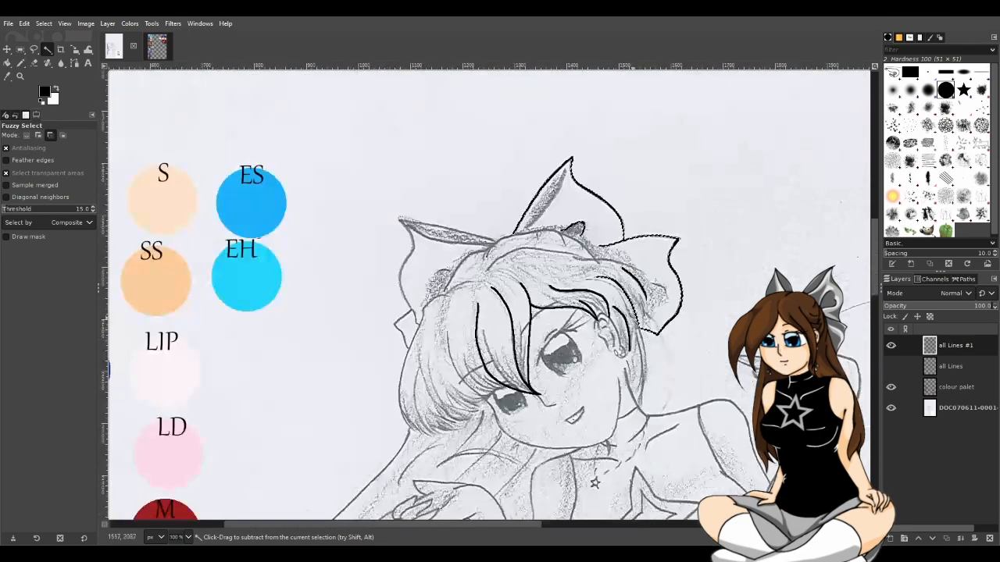
Step: Set the Eraser size to 1 and erase the pixels joining the hair strand to the bow's lower outline
scroll(682, 358, "up", 10)
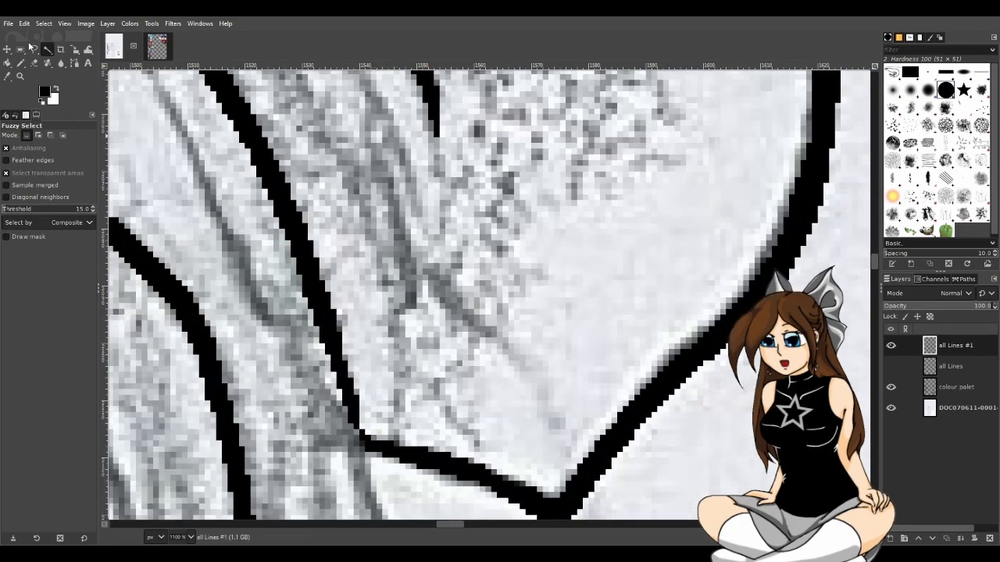
left_click(34, 62)
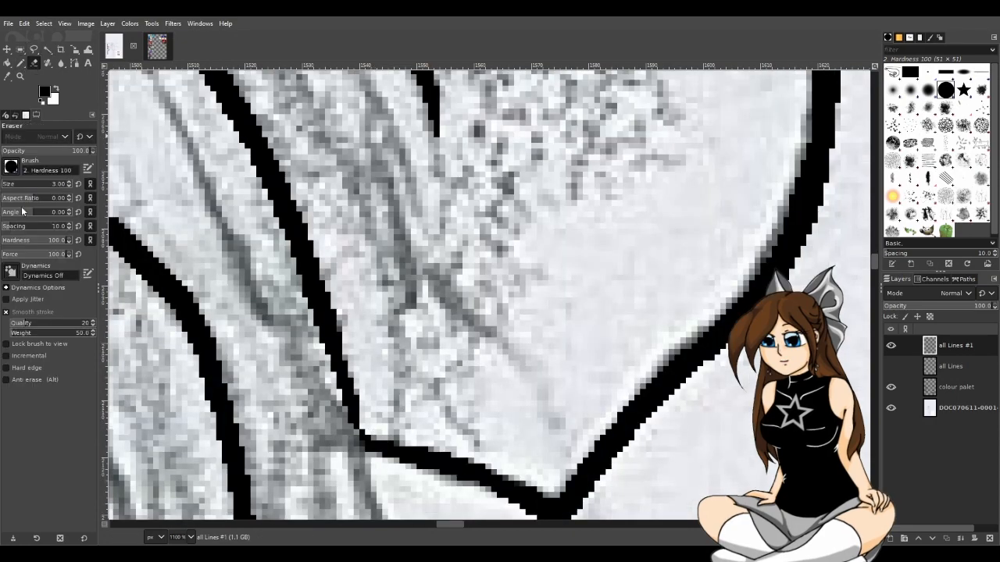
left_click(362, 433)
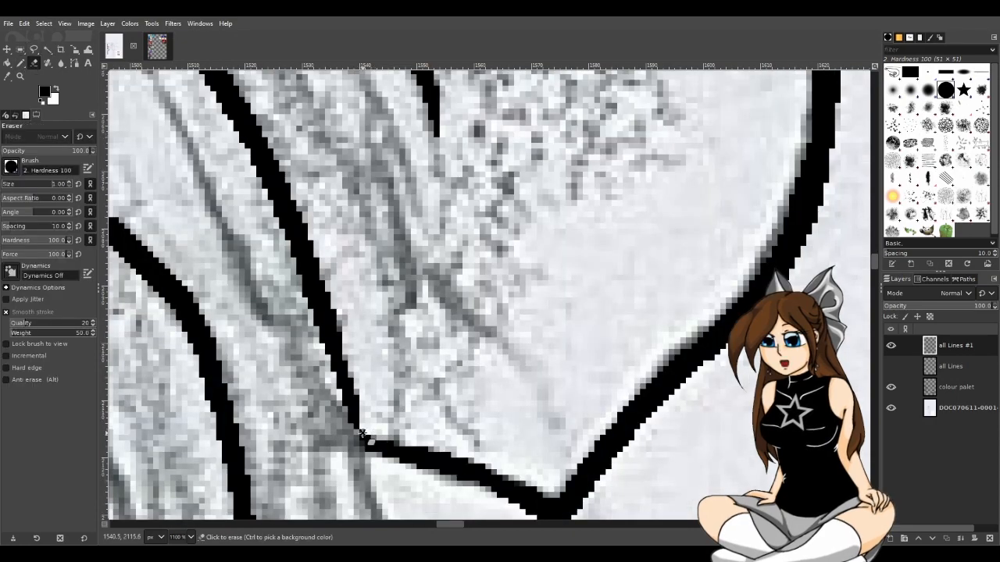
scroll(493, 445, "down", 7)
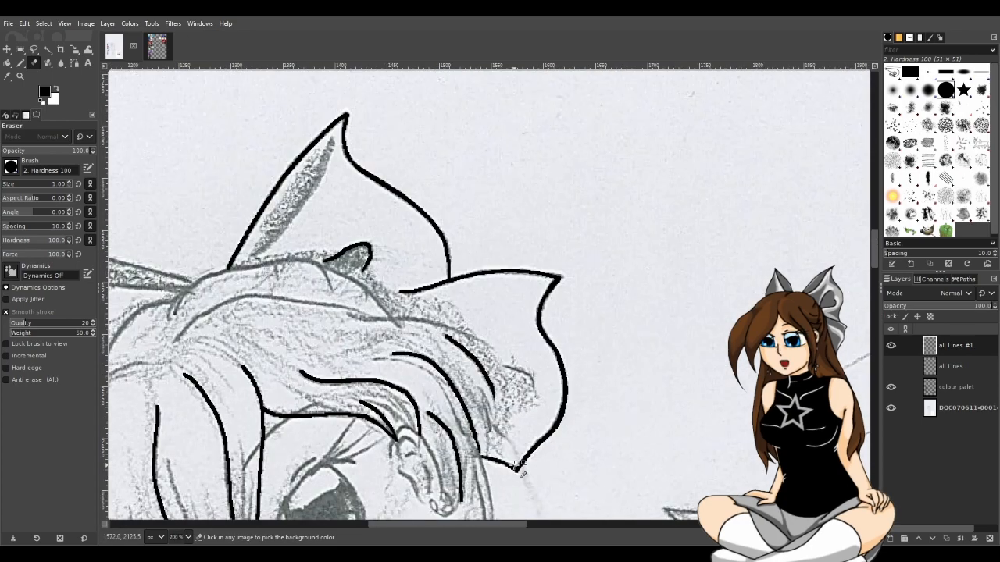
Step: Select the bow's outline and its small fold on all Lines #1 with Fuzzy Select and cut them from that layer
left_click(48, 48)
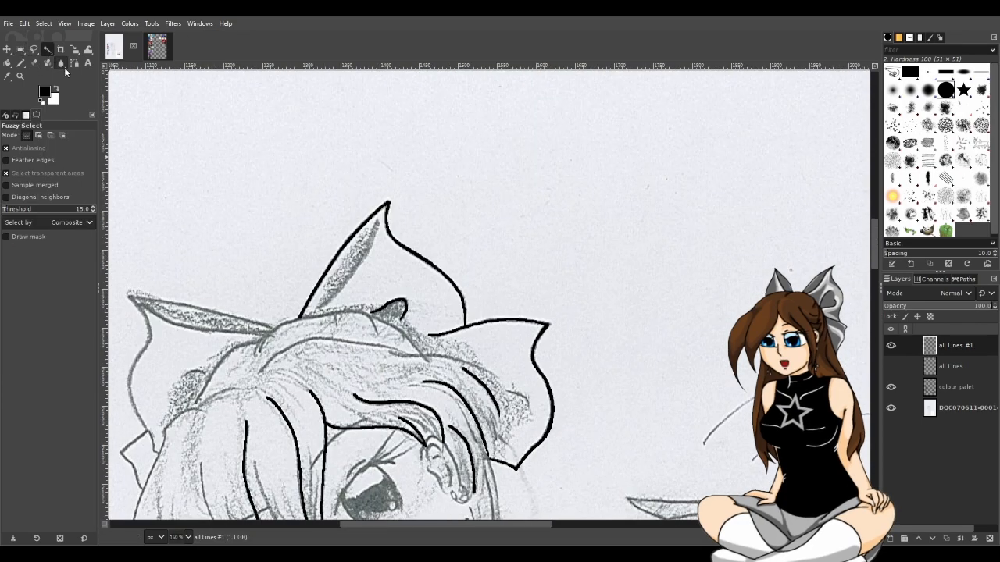
left_click(430, 263)
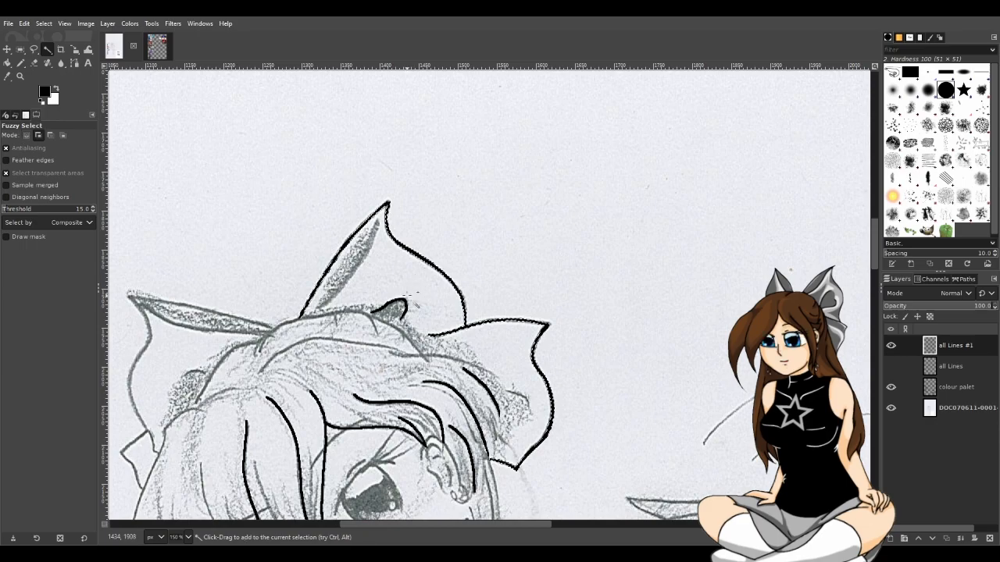
left_click(406, 302, "shift")
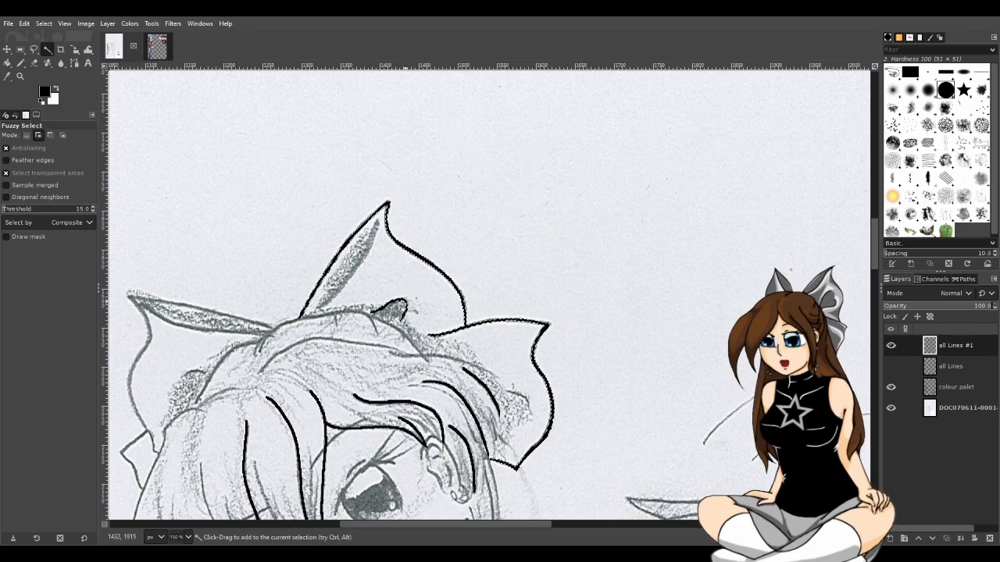
key("ctrl+x")
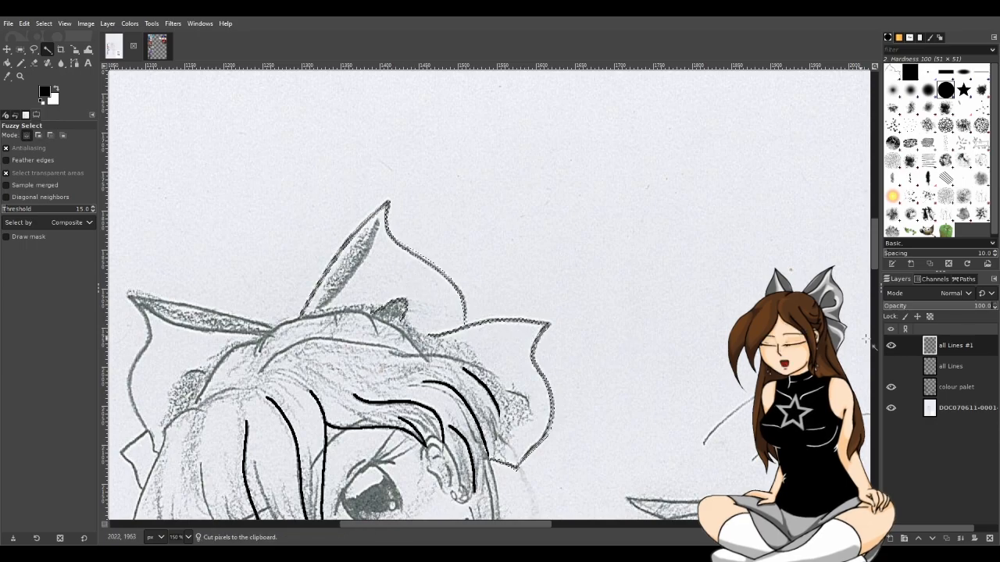
Step: Make the all Lines layer visible and active, paste the cut bow lines and anchor them onto it
left_click(890, 367)
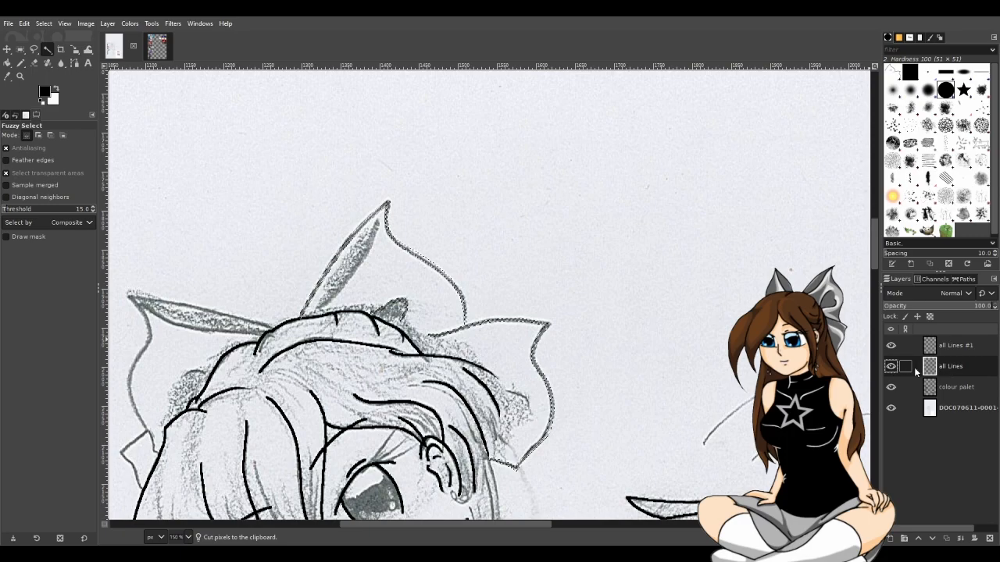
key("ctrl+v")
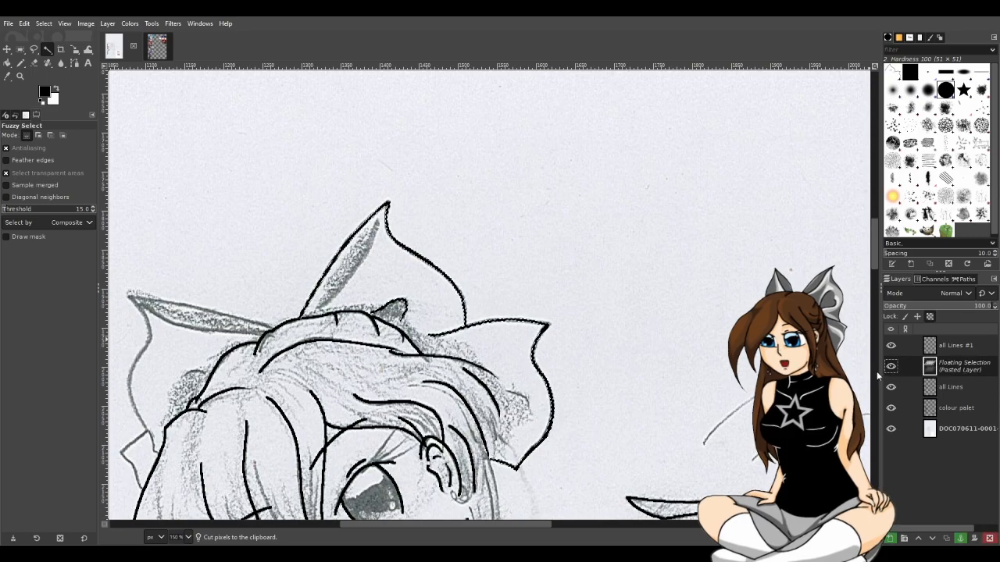
left_click(960, 538)
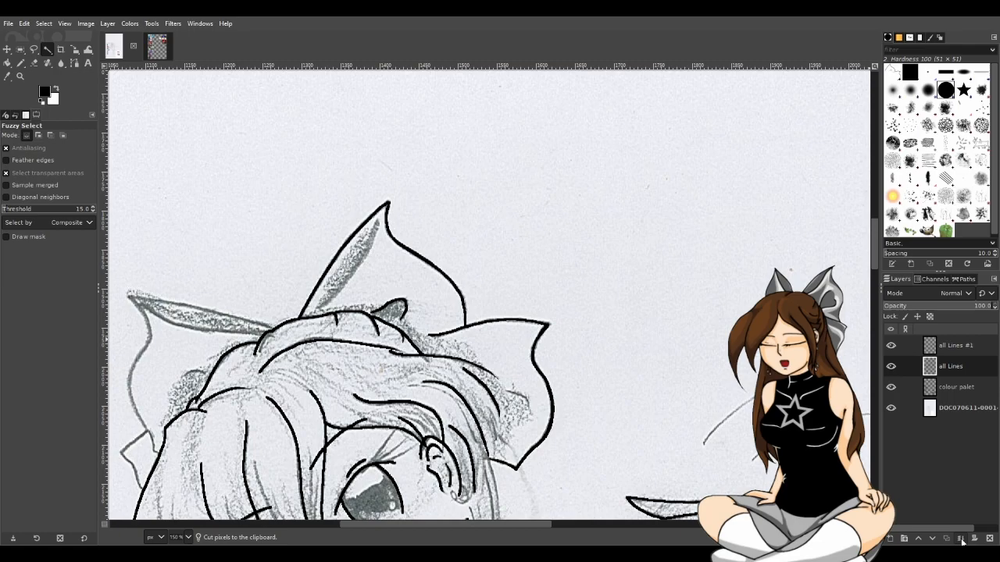
Step: Hide and show all Lines #1 and all Lines in turn to check which lines sit on each layer
left_click(890, 345)
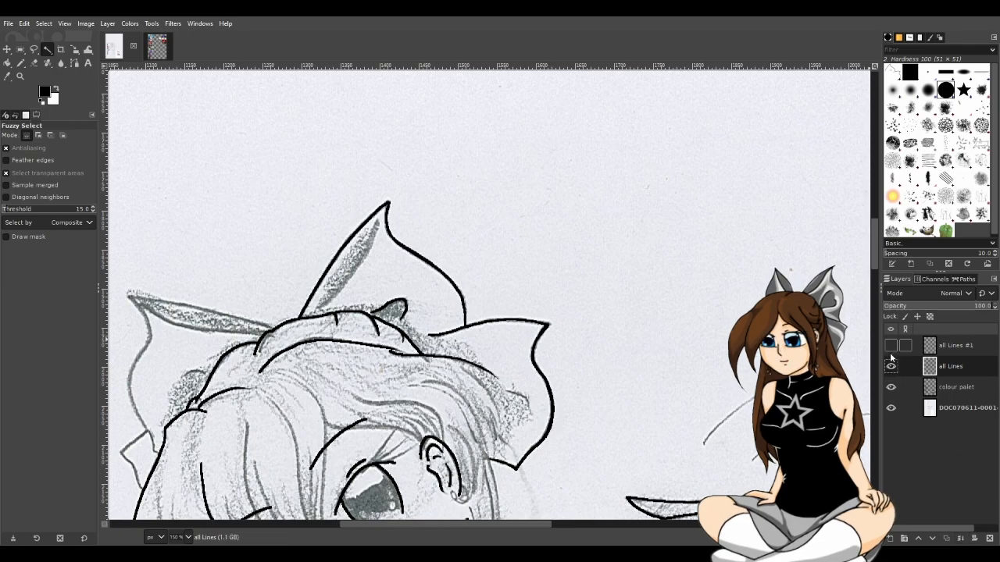
left_click(890, 345)
left_click(890, 366)
left_click_drag(531, 524, 496, 524)
scroll(478, 468, "down", 4)
scroll(486, 467, "up", 2)
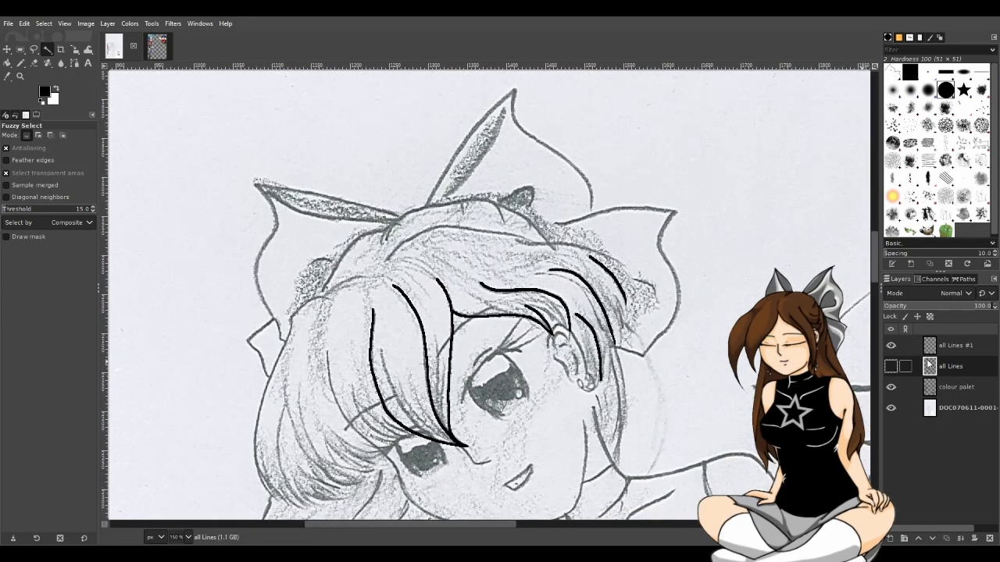
left_click(891, 367)
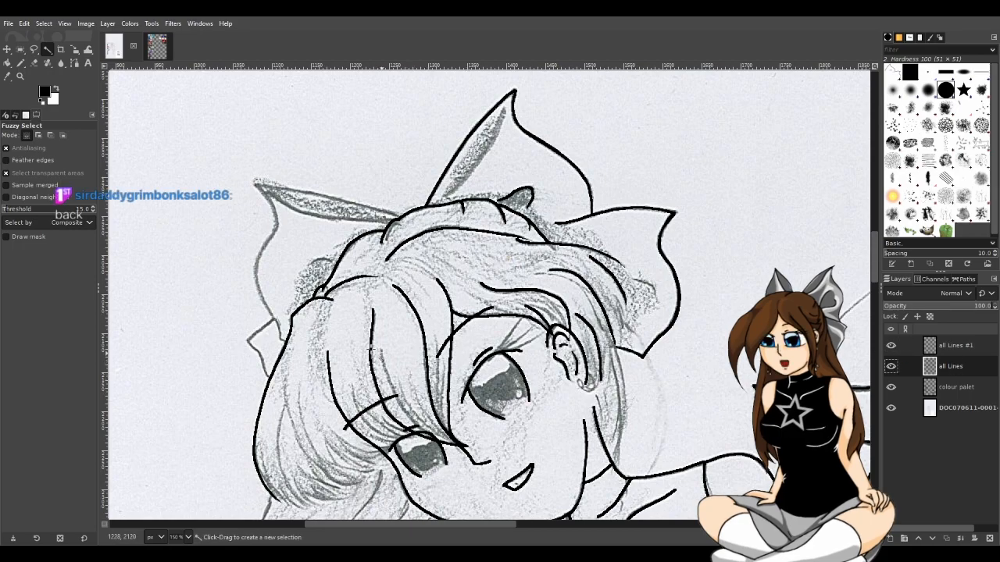
Step: Trace both edges of the narrow fold on the bow's untraced side with the 3 px Pencil and erase the excess at its tip
scroll(214, 226, "up", 2)
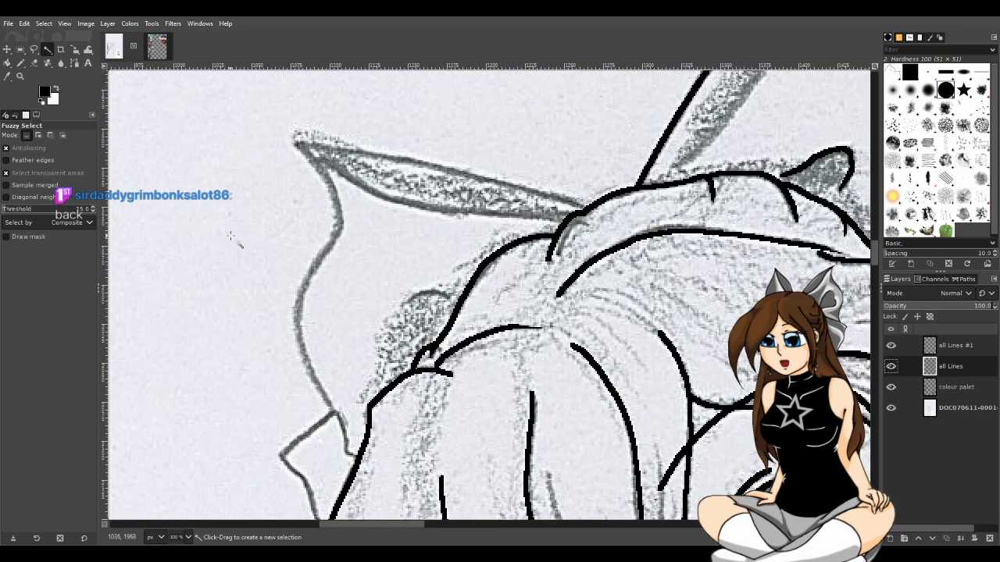
scroll(270, 249, "up", 1)
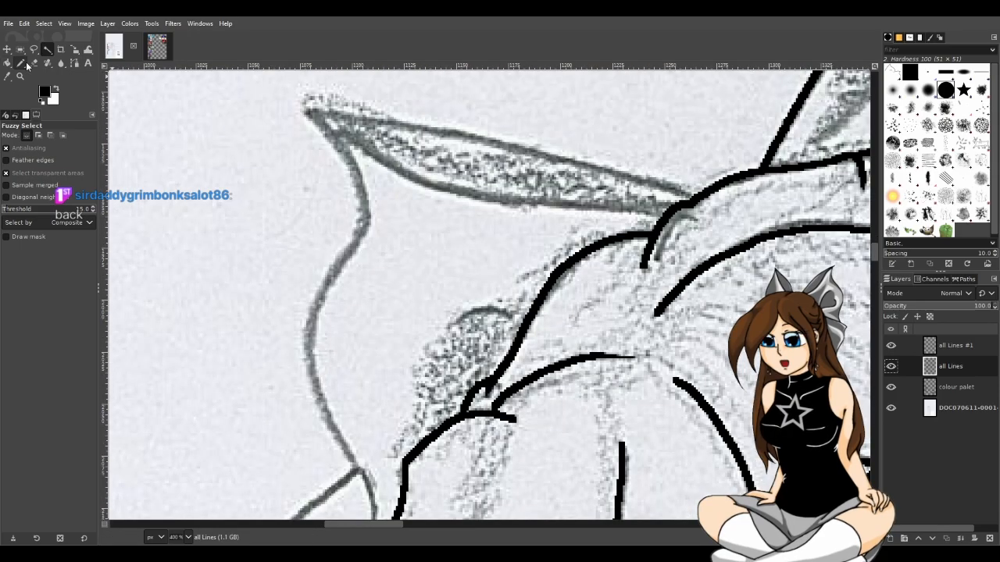
left_click(21, 63)
scroll(586, 175, "up", 3)
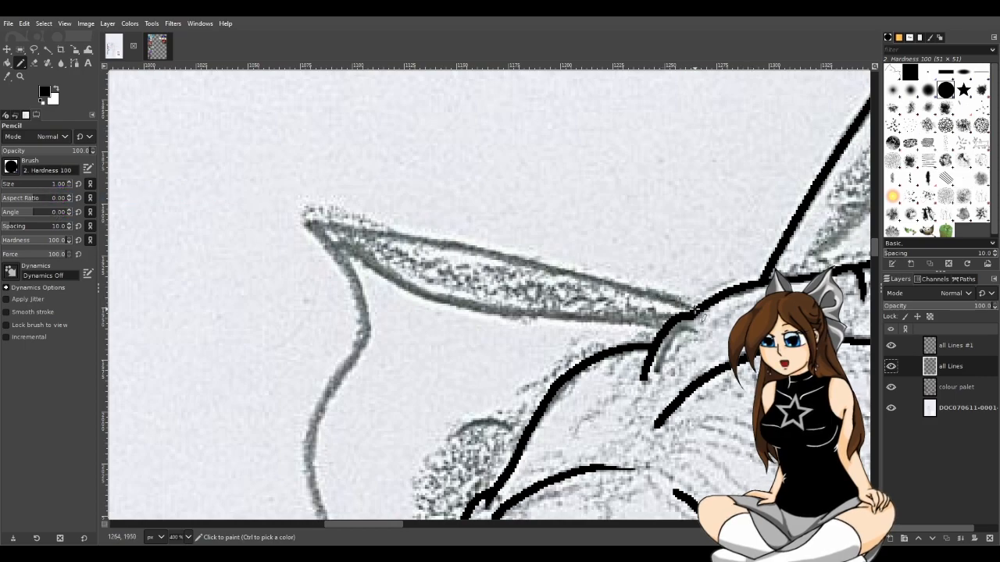
left_click_drag(612, 283, 519, 261)
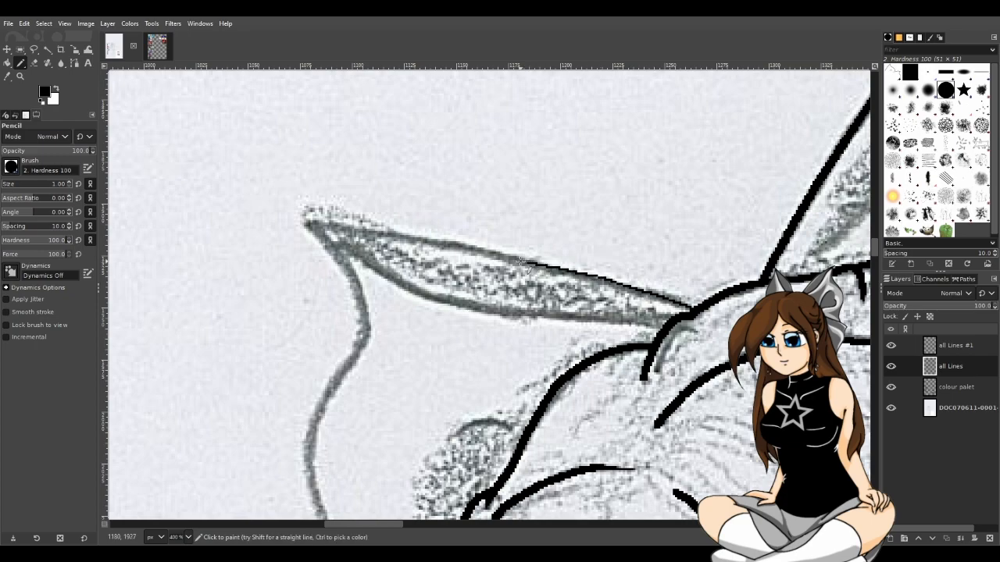
key("ctrl+z")
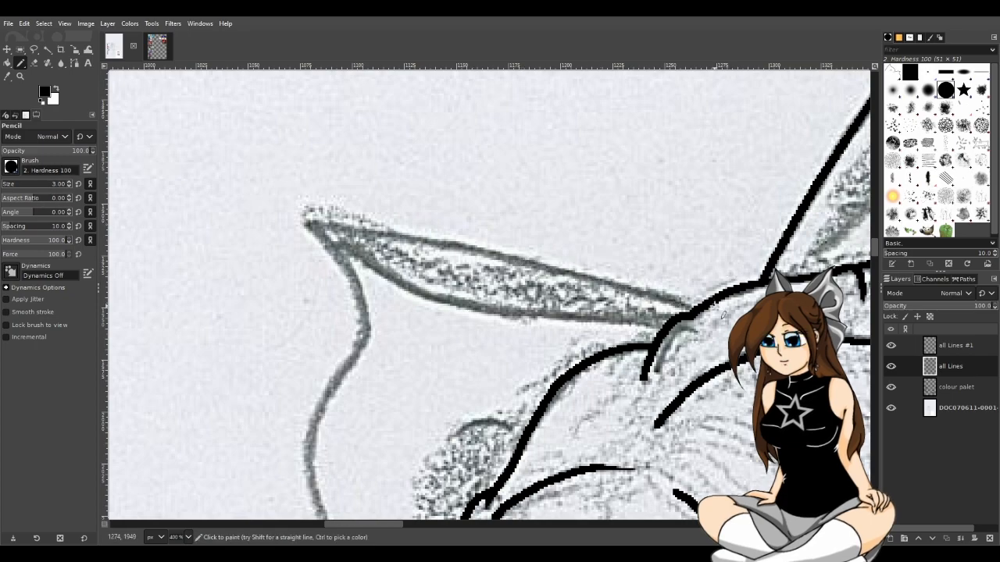
left_click_drag(688, 306, 564, 261)
key("ctrl+z")
mouse_move(688, 305)
left_mouse_down()
mouse_move(503, 249)
mouse_move(381, 232)
mouse_move(623, 288)
mouse_move(308, 220)
mouse_move(376, 267)
mouse_move(494, 309)
mouse_move(676, 320)
left_mouse_up()
key("ctrl+z")
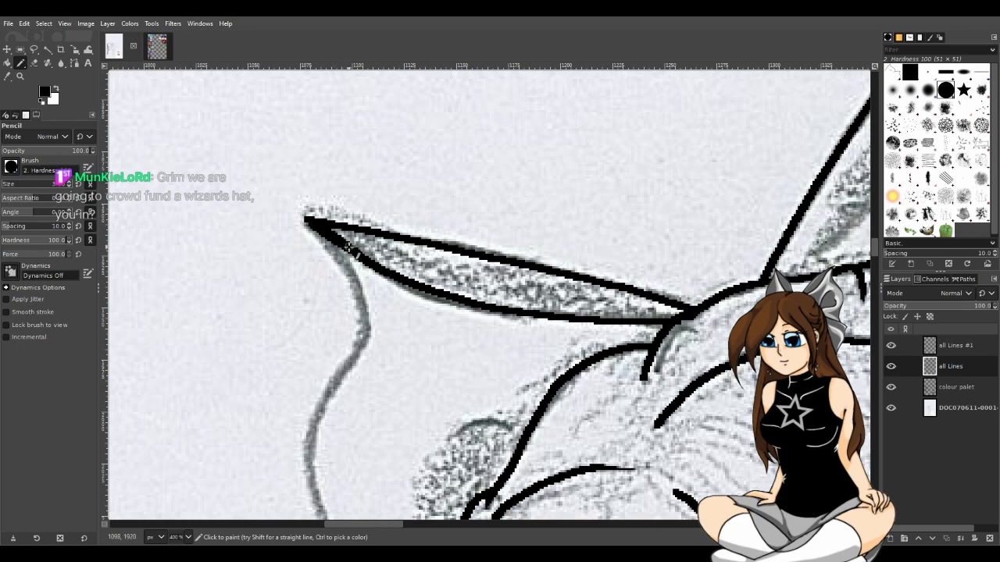
key("shift+e")
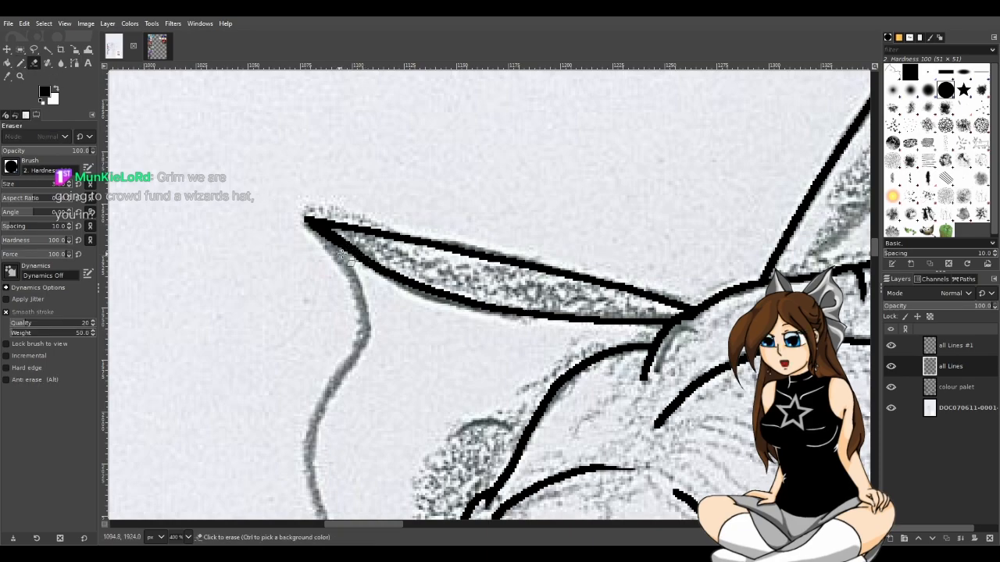
left_click_drag(297, 227, 333, 249)
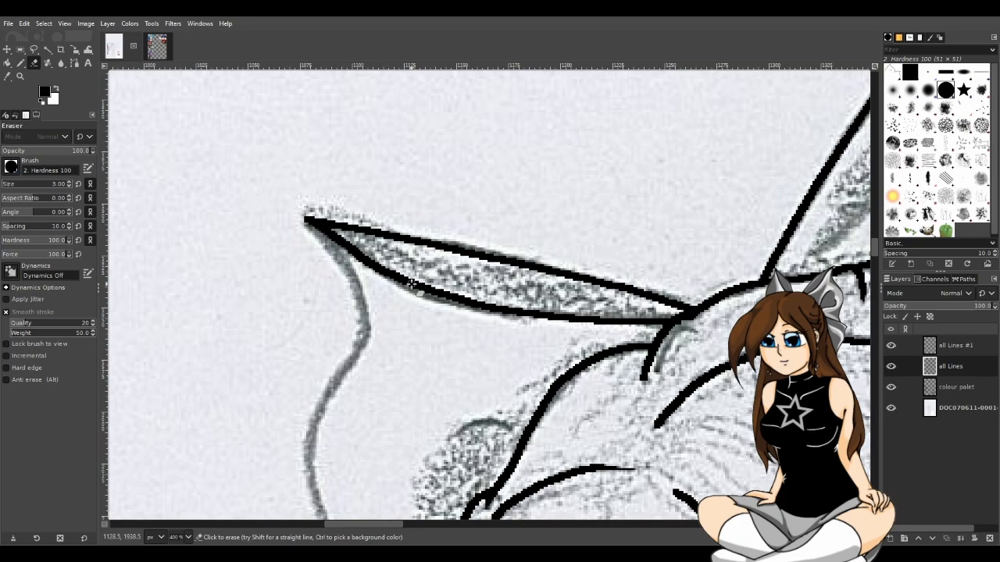
Step: Trace the bow loop's curved outer edge with the 3 px Pencil, from the fold's pointed tip to the hair outline
key("n")
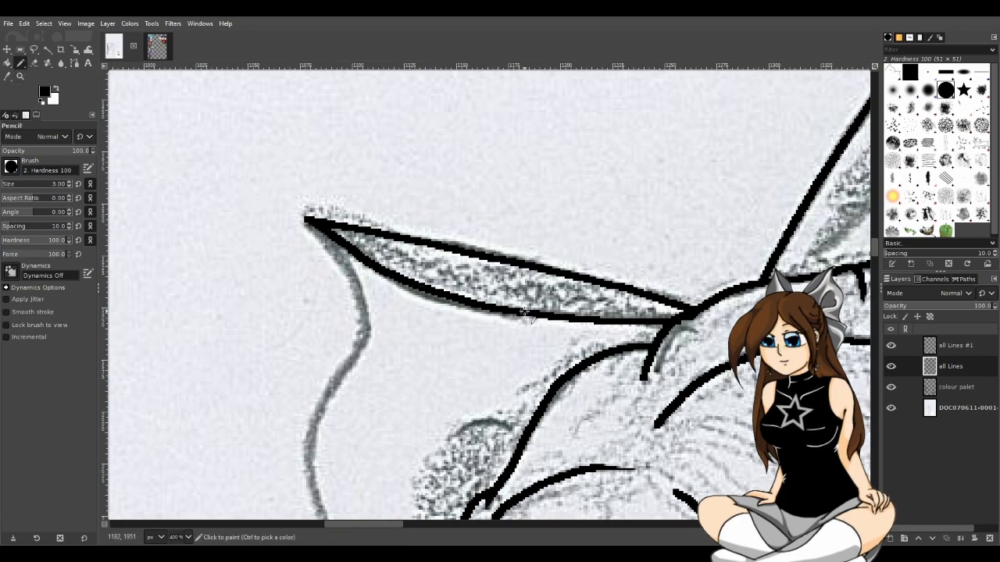
scroll(584, 344, "down", 1, "ctrl")
scroll(503, 355, "down", 3)
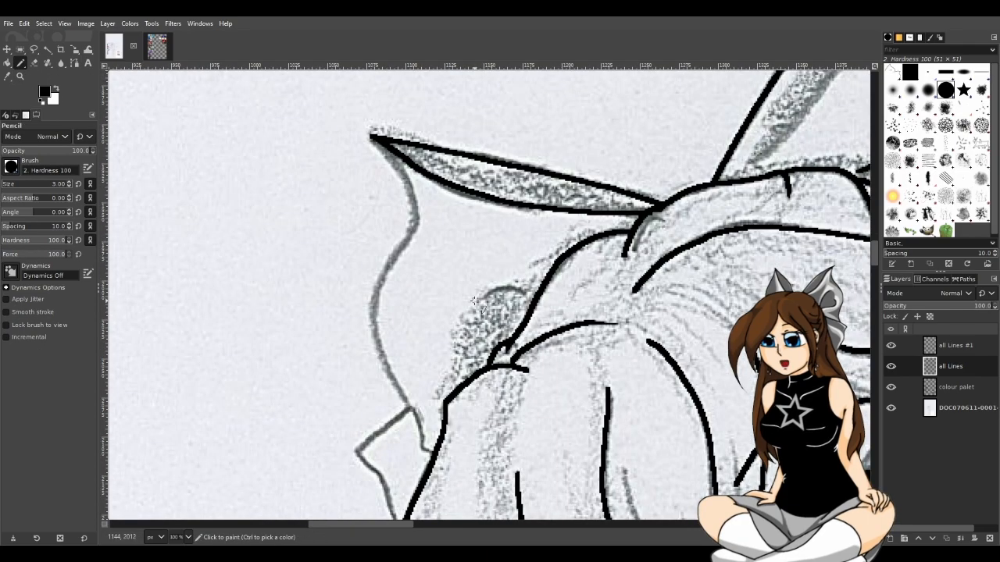
scroll(474, 301, "down", 3, "ctrl")
scroll(502, 310, "up", 3, "ctrl")
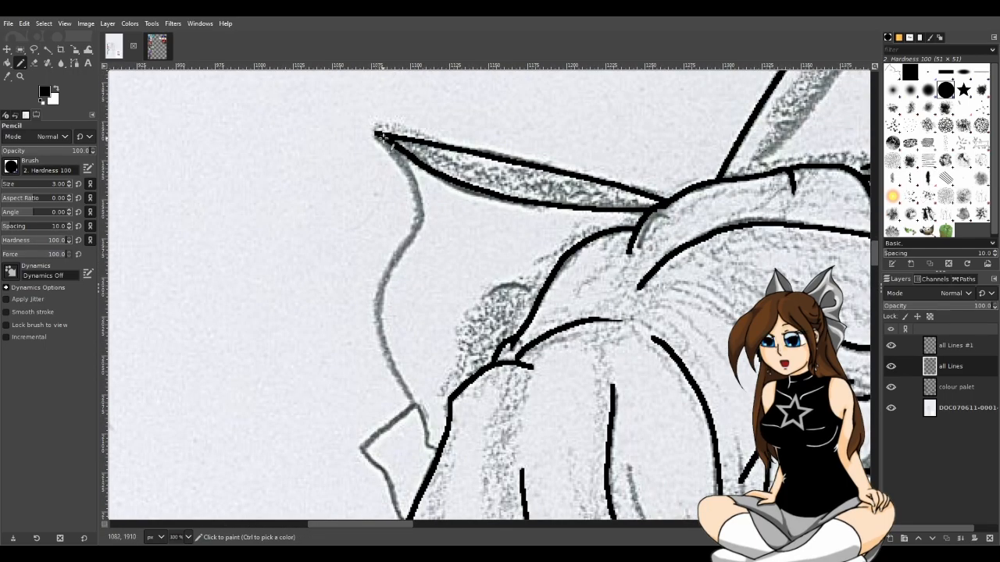
left_click_drag(389, 144, 404, 163)
key("ctrl+z")
key("ctrl+z")
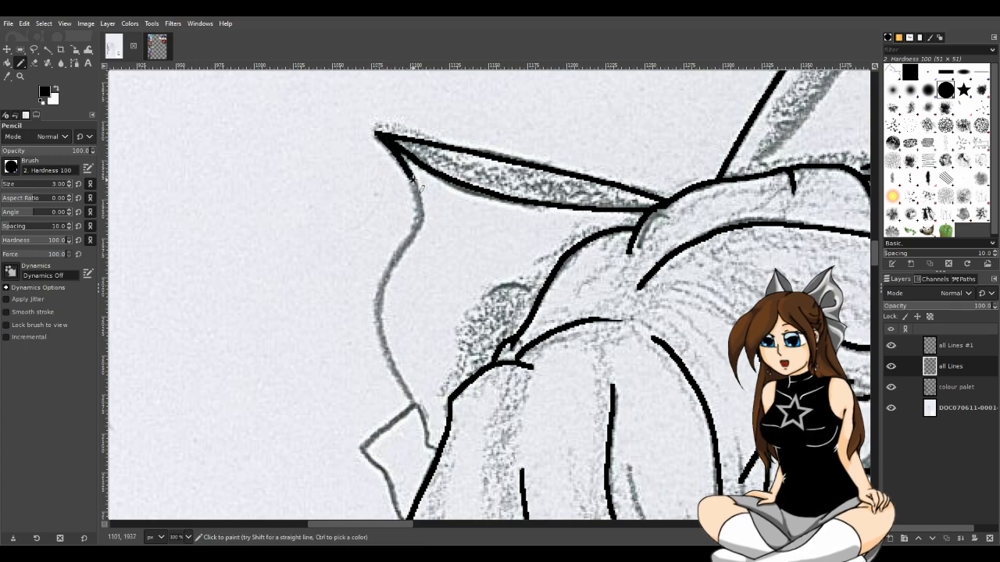
left_click_drag(419, 205, 414, 230)
mouse_move(397, 255)
left_mouse_down()
mouse_move(385, 339)
mouse_move(438, 453)
left_mouse_up()
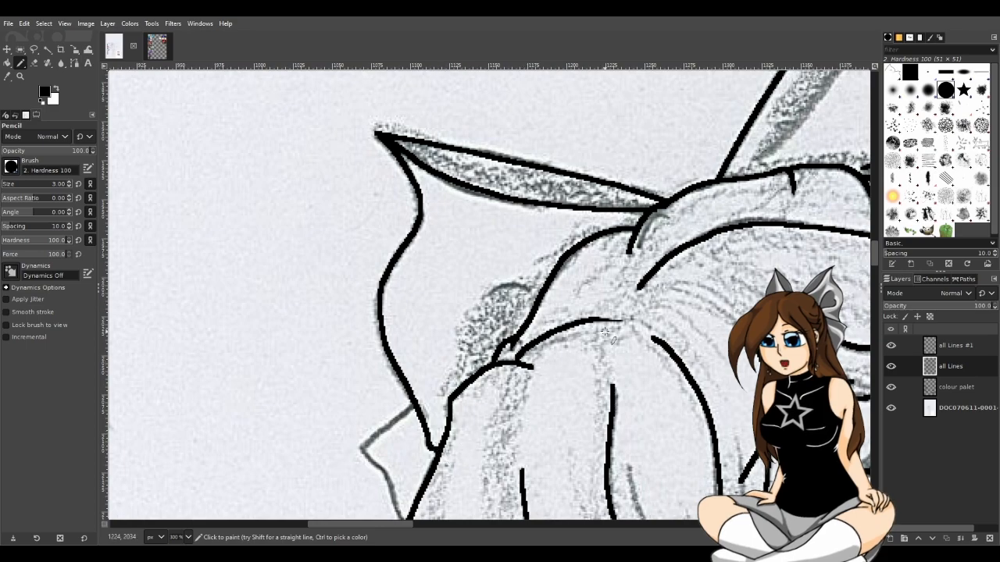
Step: Draw a short 3 px arc over the shaded patch inside the newly traced bow loop and thin it with the Eraser
scroll(606, 332, "up", 2)
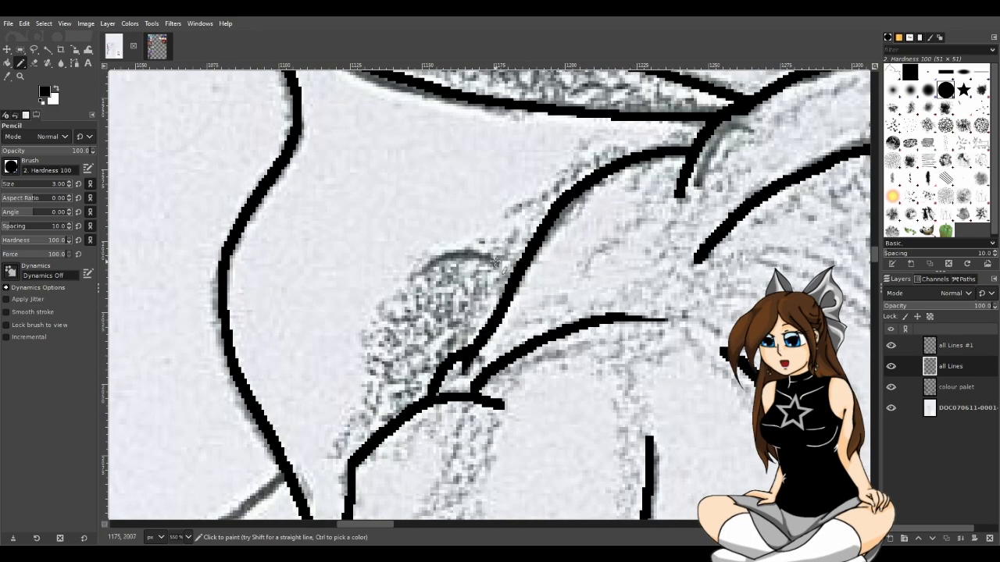
mouse_move(499, 267)
left_mouse_down()
mouse_move(469, 251)
mouse_move(424, 264)
mouse_move(404, 286)
left_mouse_up()
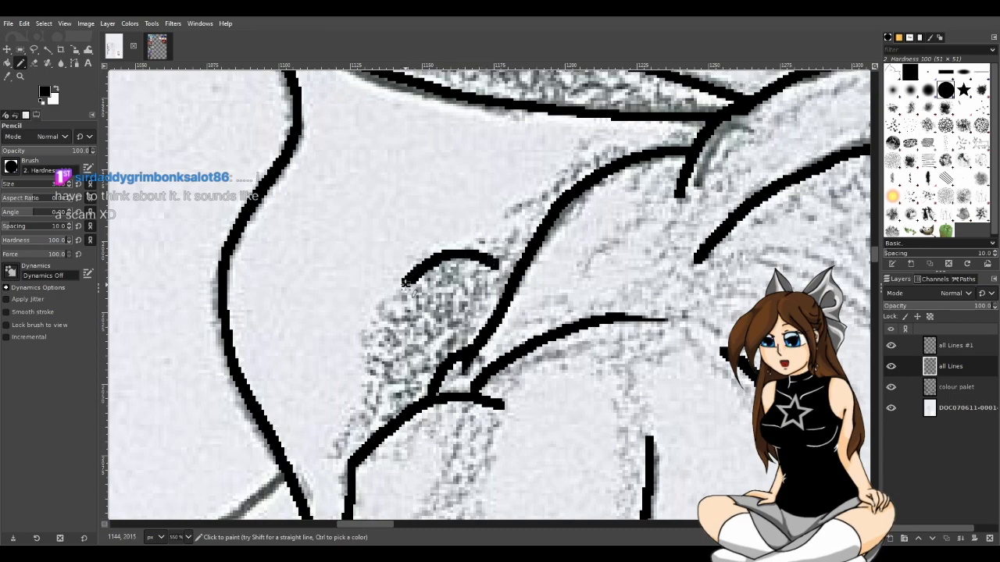
left_click(33, 64)
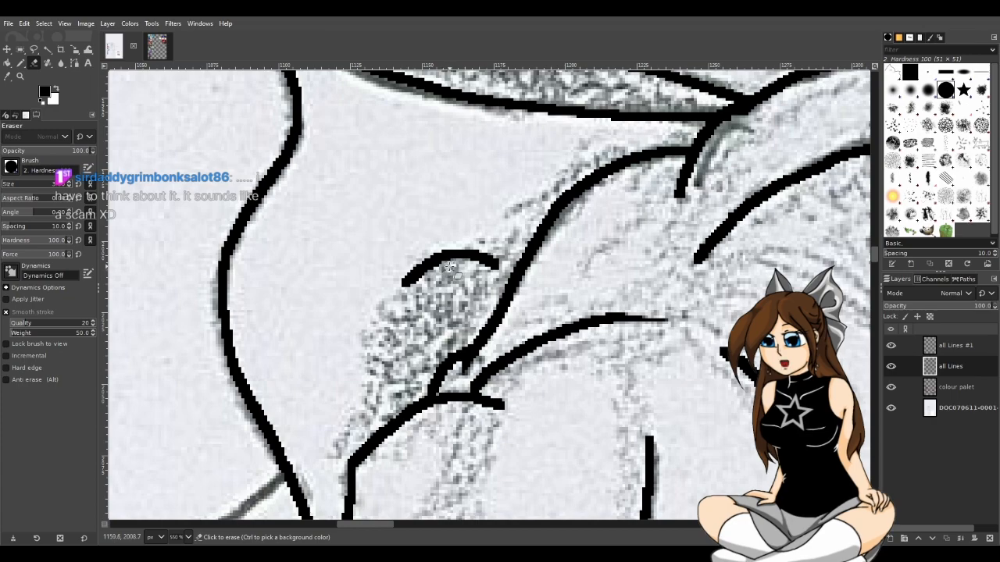
left_click_drag(444, 275, 447, 270)
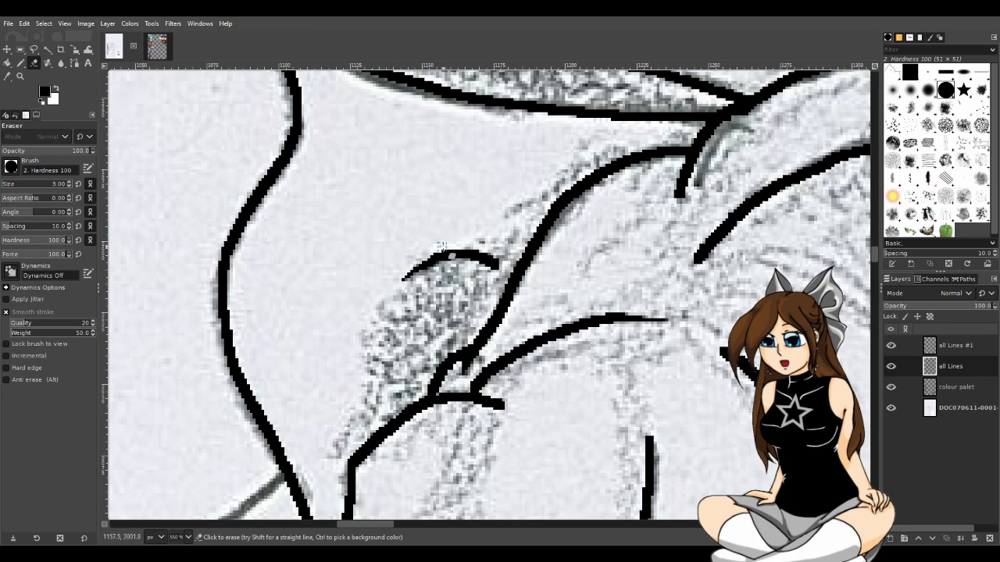
Step: Trace the small pointed bow piece sticking out beyond the hair outline, below the large loop, with the 3 px Pencil
scroll(467, 341, "down", 2)
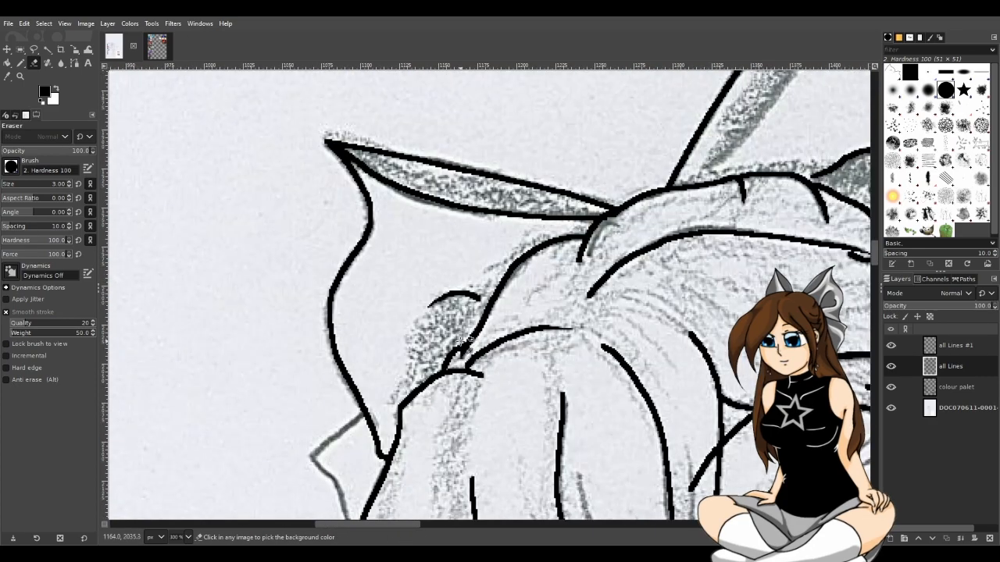
scroll(468, 341, "down", 1)
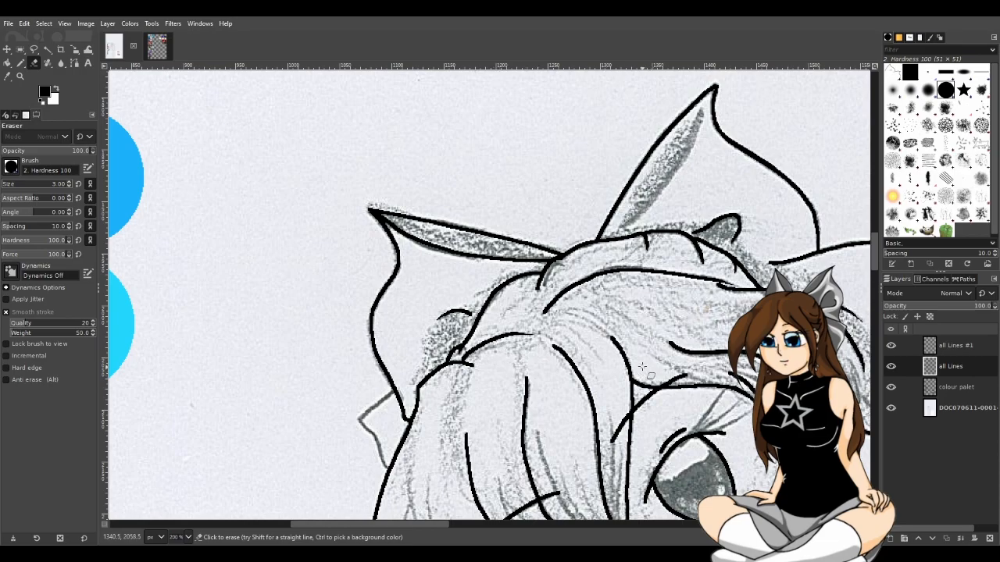
scroll(436, 428, "up", 2)
scroll(409, 444, "down", 2)
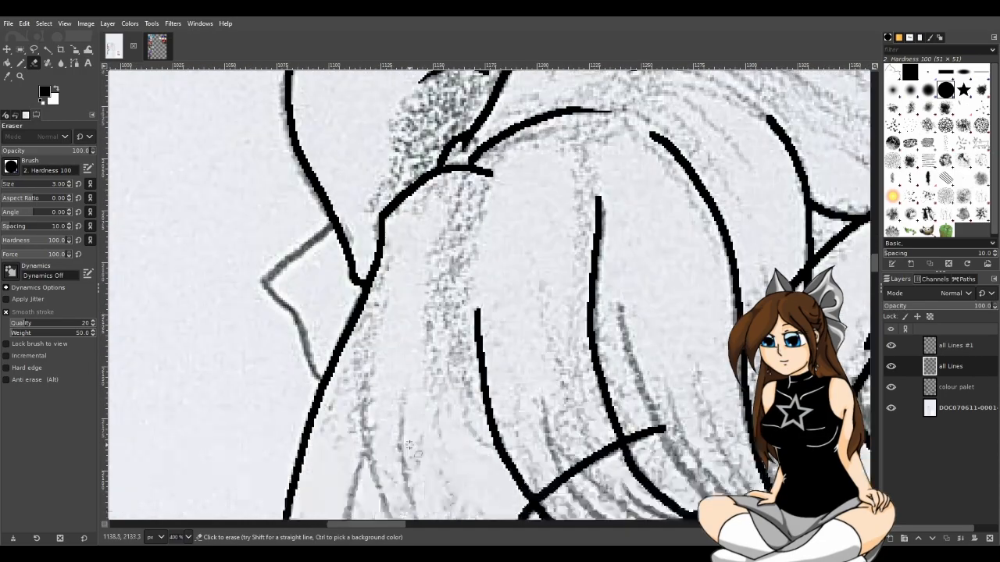
left_click_drag(392, 524, 368, 525)
scroll(597, 352, "up", 1)
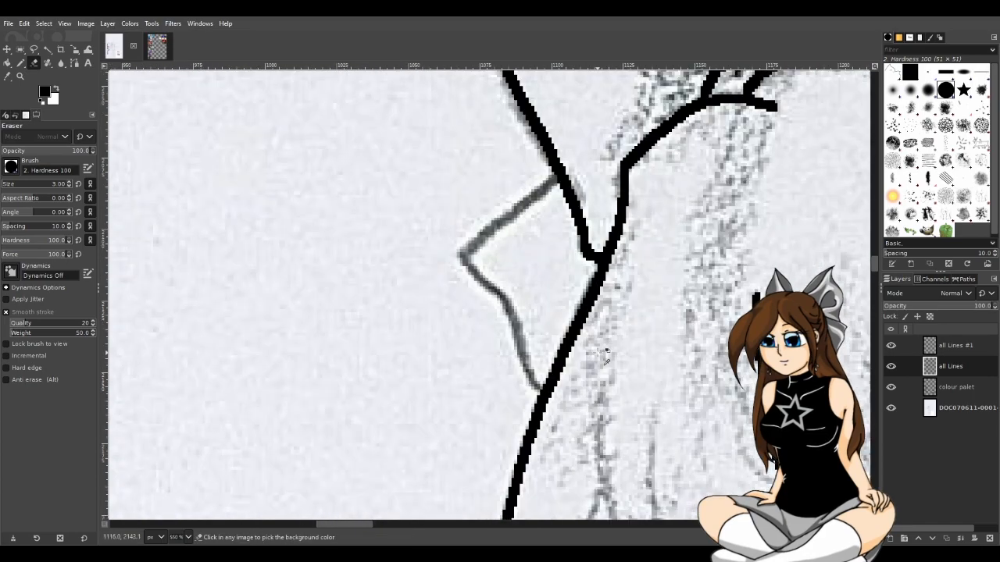
left_click(20, 62)
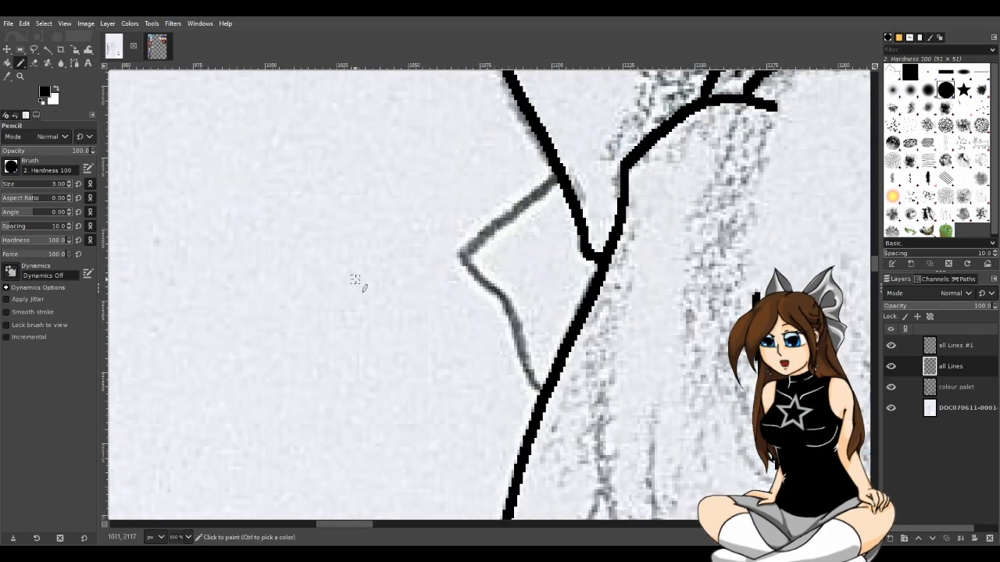
left_click_drag(558, 180, 542, 199)
key("ctrl+z")
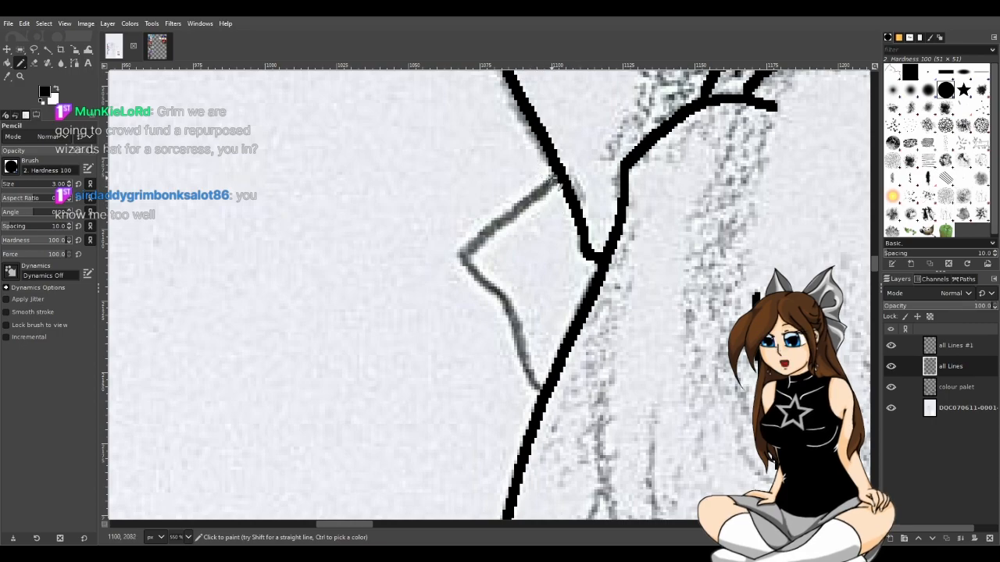
left_click_drag(553, 178, 466, 253)
key("ctrl+z")
mouse_move(557, 176)
left_mouse_down()
mouse_move(461, 258)
mouse_move(507, 304)
mouse_move(539, 388)
left_mouse_up()
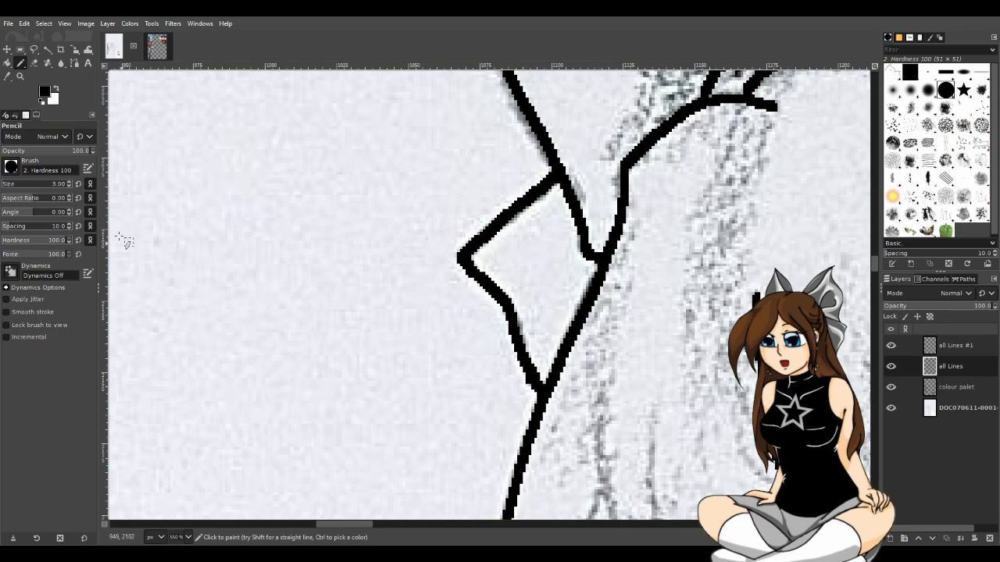
key("shift+e")
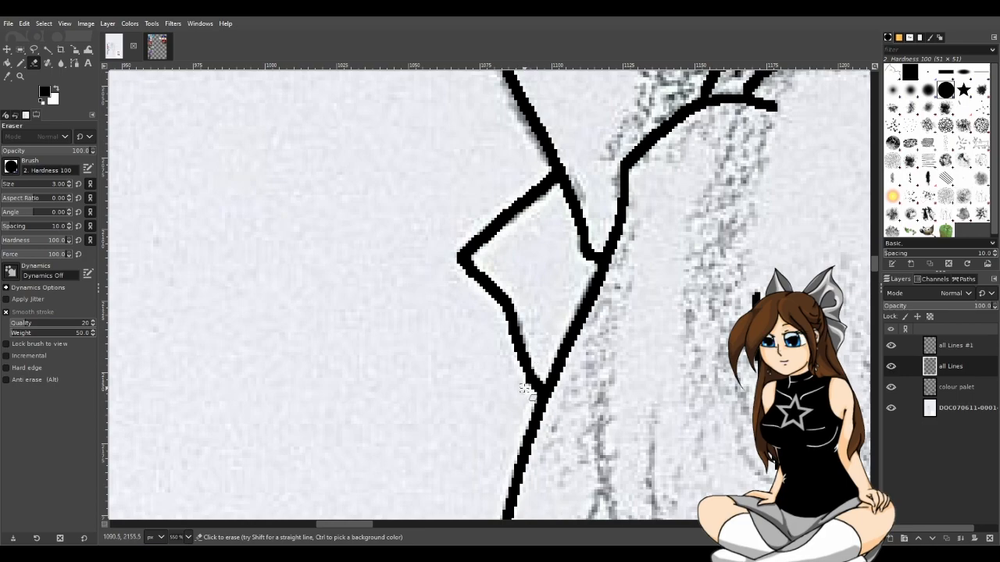
scroll(497, 418, "down", 5)
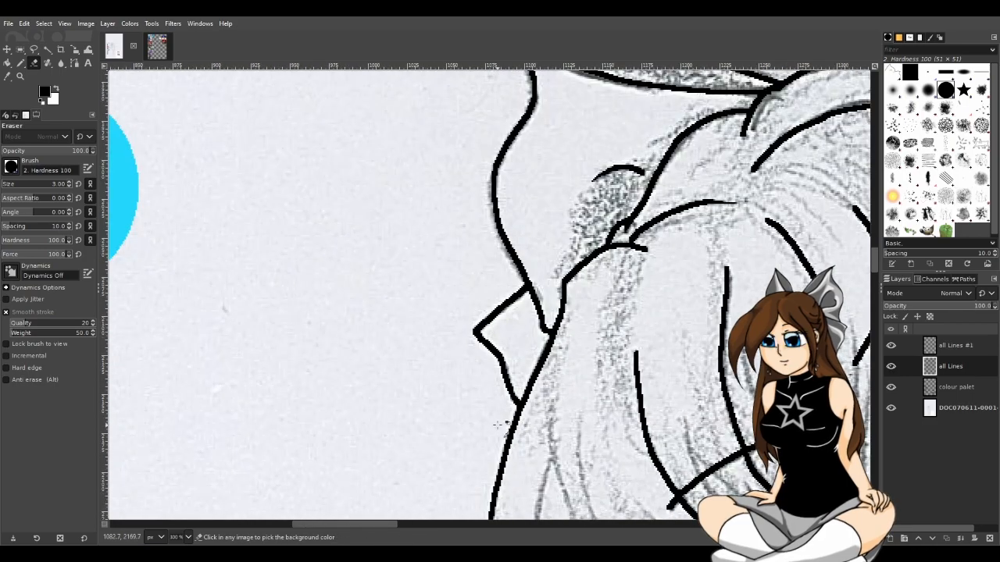
Step: Save the image to its existing XCF file
scroll(497, 425, "down", 1)
scroll(508, 437, "down", 3)
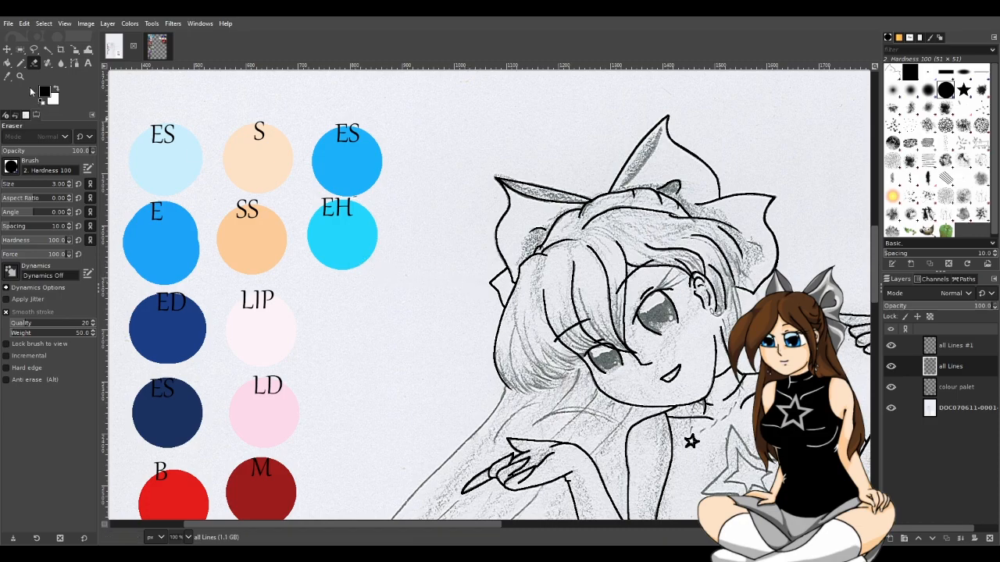
key("ctrl+s")
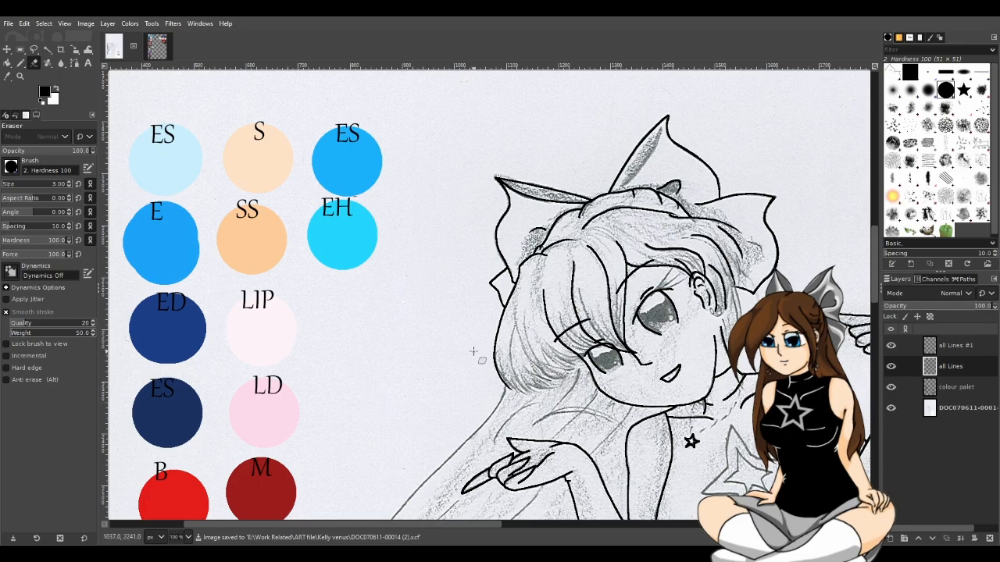
Step: Trace the inner edge of the upright bow fold with the 3 px Pencil, along the shading from its tip to the hair outline
scroll(472, 351, "down", 2)
scroll(473, 351, "up", 1)
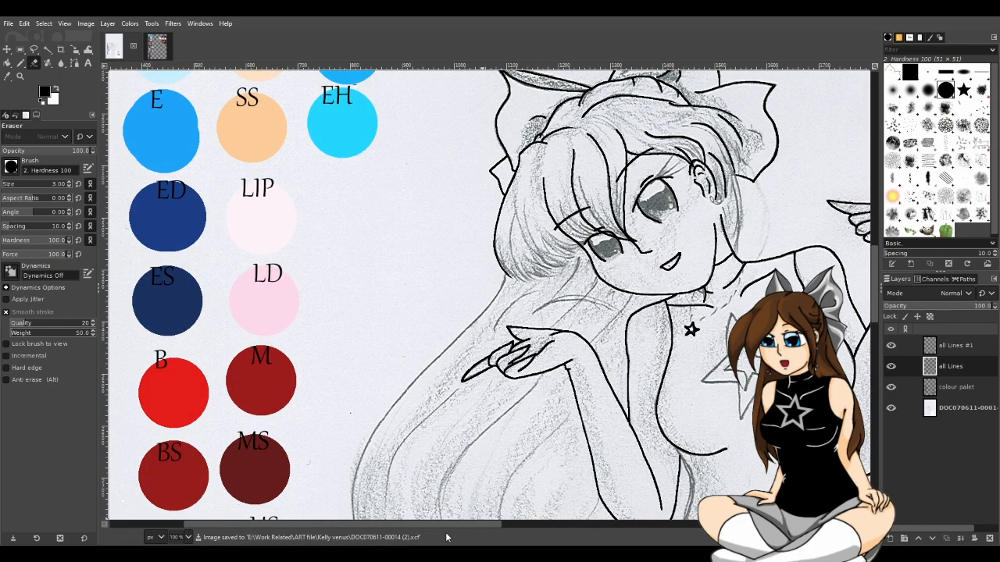
left_click_drag(464, 527, 551, 536)
scroll(531, 426, "up", 3)
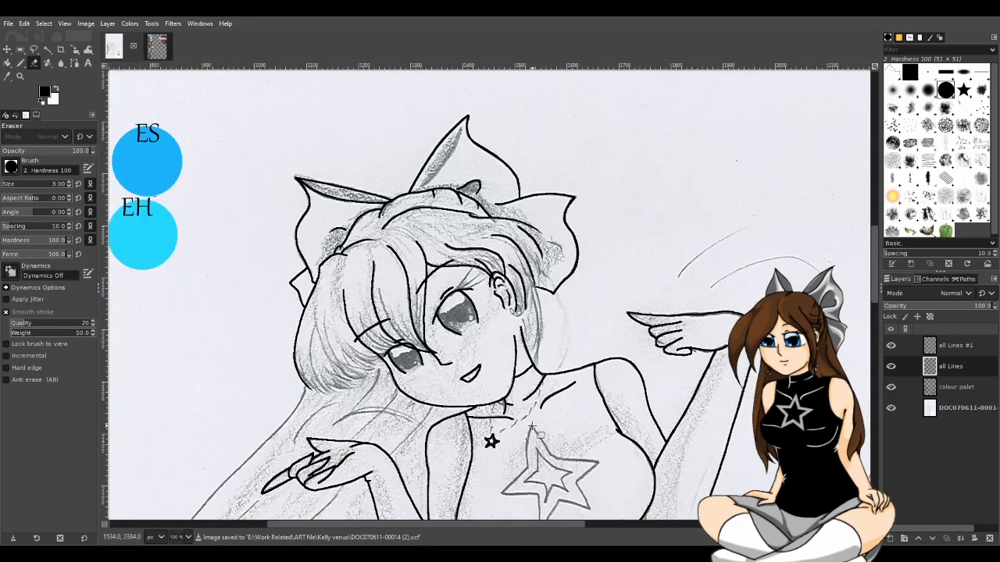
scroll(531, 428, "up", 3)
scroll(462, 265, "up", 4)
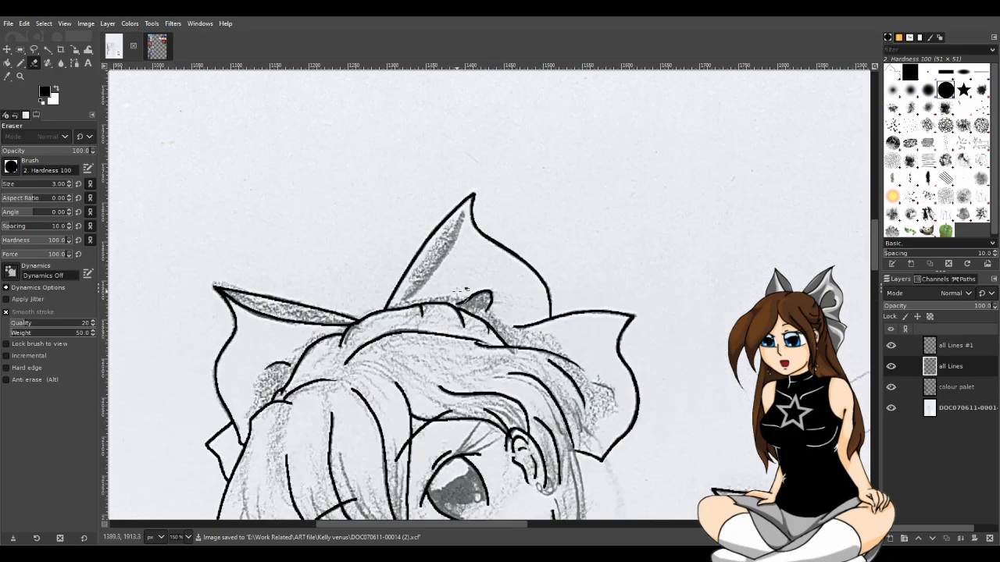
scroll(459, 288, "up", 1)
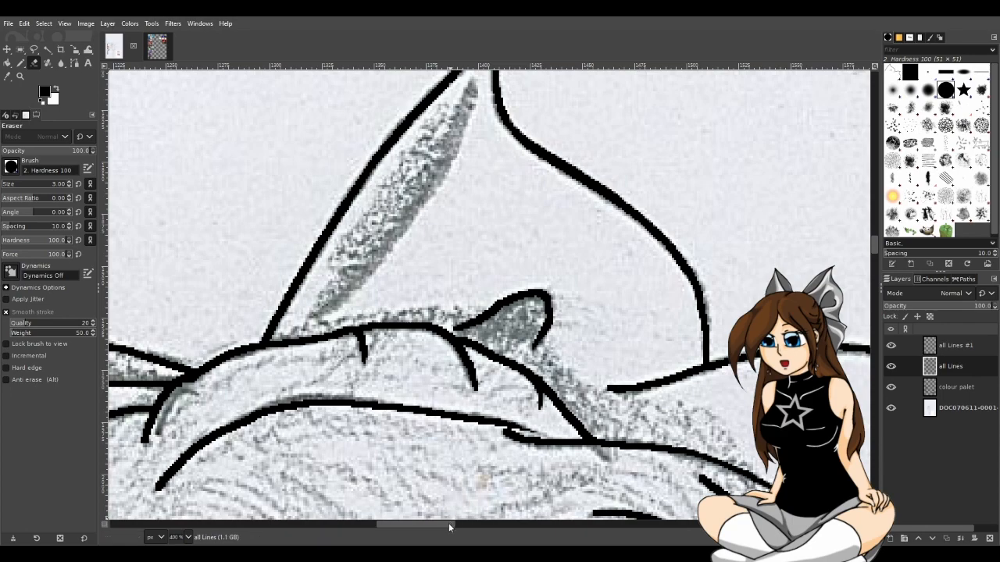
left_click_drag(448, 528, 439, 528)
scroll(481, 408, "up", 2)
scroll(481, 412, "up", 1)
left_click(22, 64)
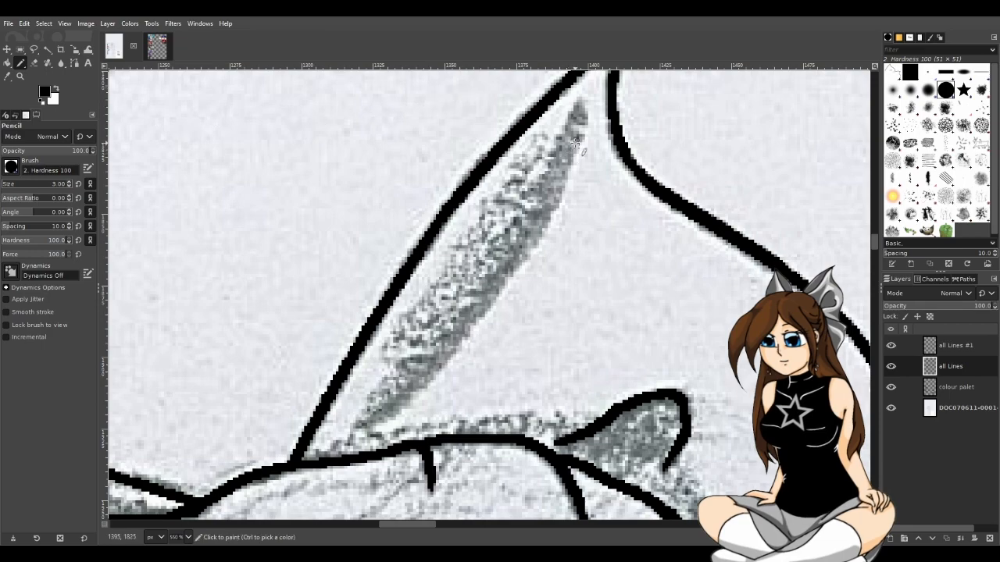
mouse_move(585, 116)
left_mouse_down()
mouse_move(567, 175)
mouse_move(468, 326)
left_mouse_up()
key("ctrl+z")
mouse_move(582, 104)
left_mouse_down()
mouse_move(531, 213)
mouse_move(583, 119)
mouse_move(558, 184)
mouse_move(517, 255)
left_mouse_up()
key("ctrl+z")
key("ctrl+z")
left_click_drag(373, 432, 531, 214)
key("ctrl+z")
mouse_move(586, 100)
left_mouse_down()
mouse_move(564, 199)
mouse_move(570, 147)
mouse_move(478, 311)
mouse_move(358, 460)
left_mouse_up()
key("ctrl+z")
key("ctrl+z")
mouse_move(582, 109)
left_mouse_down()
mouse_move(539, 217)
mouse_move(472, 321)
mouse_move(416, 393)
mouse_move(319, 461)
left_mouse_up()
Step: Thin the lower end of the upright fold's inner line with the 3 px Eraser, where it meets the hair outline
scroll(491, 444, "down", 3, "ctrl")
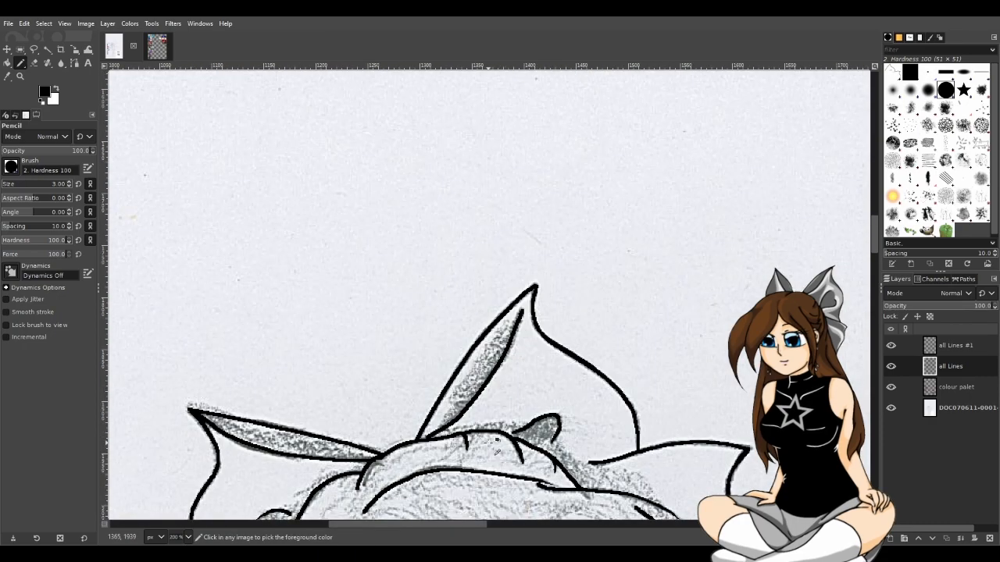
scroll(491, 443, "up", 5, "ctrl")
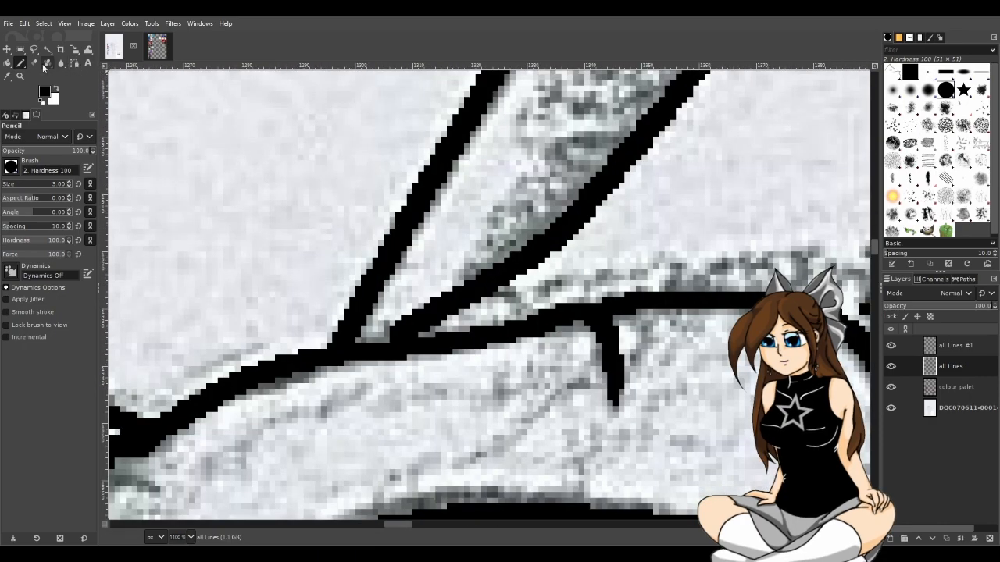
left_click(33, 63)
left_click(427, 285)
mouse_move(402, 315)
left_mouse_down()
mouse_move(449, 266)
mouse_move(436, 308)
left_mouse_up()
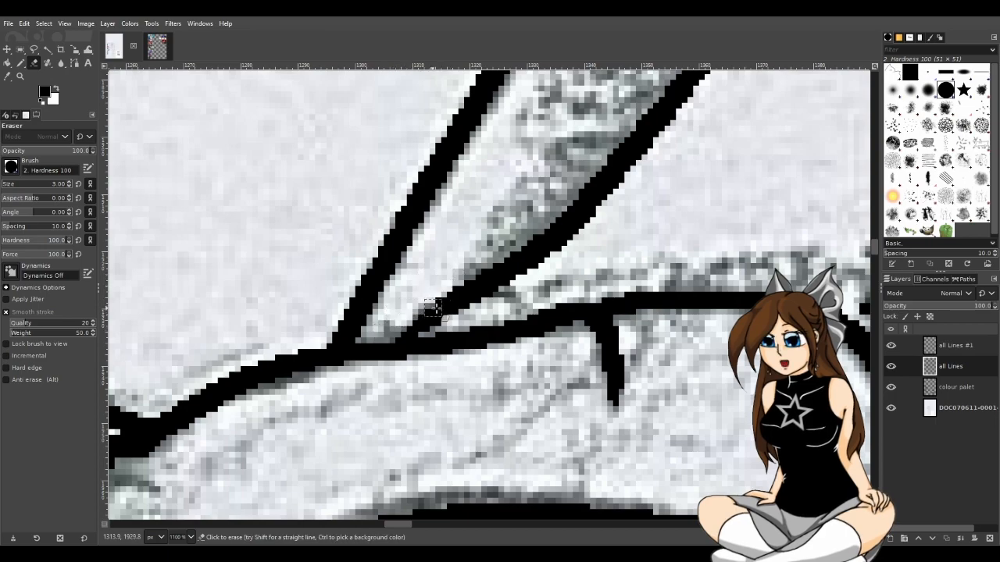
scroll(432, 309, "down", 7, "ctrl")
scroll(552, 451, "down", 1, "ctrl")
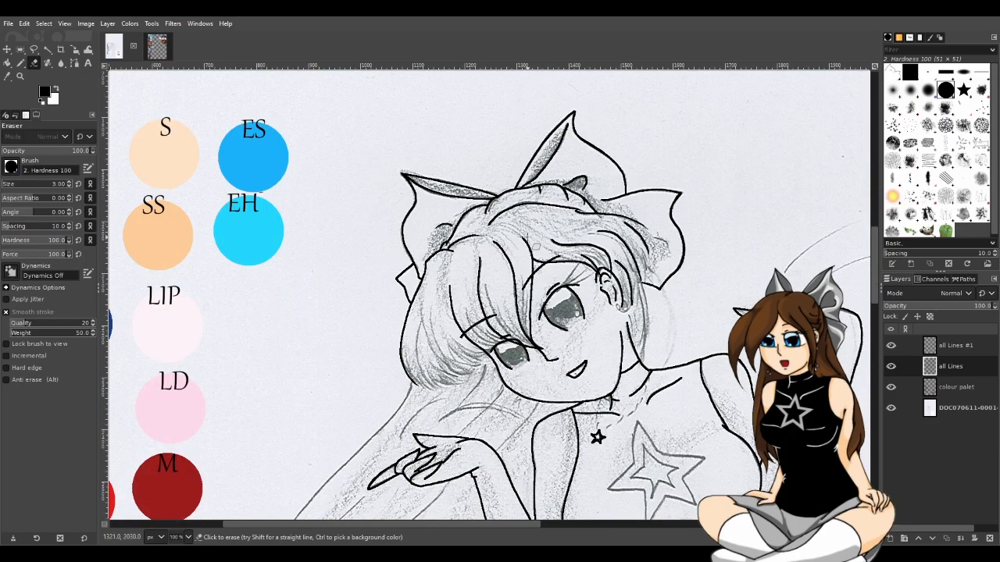
Step: Set the brush size to 1 px and touch up the base of the upright fold's inner line with the Pencil
scroll(522, 228, "up", 3, "ctrl")
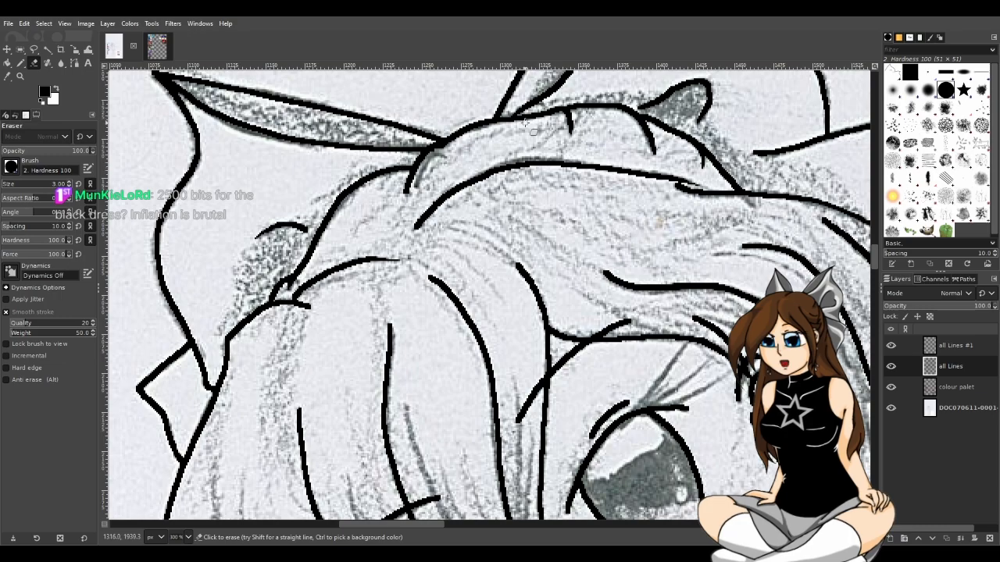
scroll(533, 132, "up", 3)
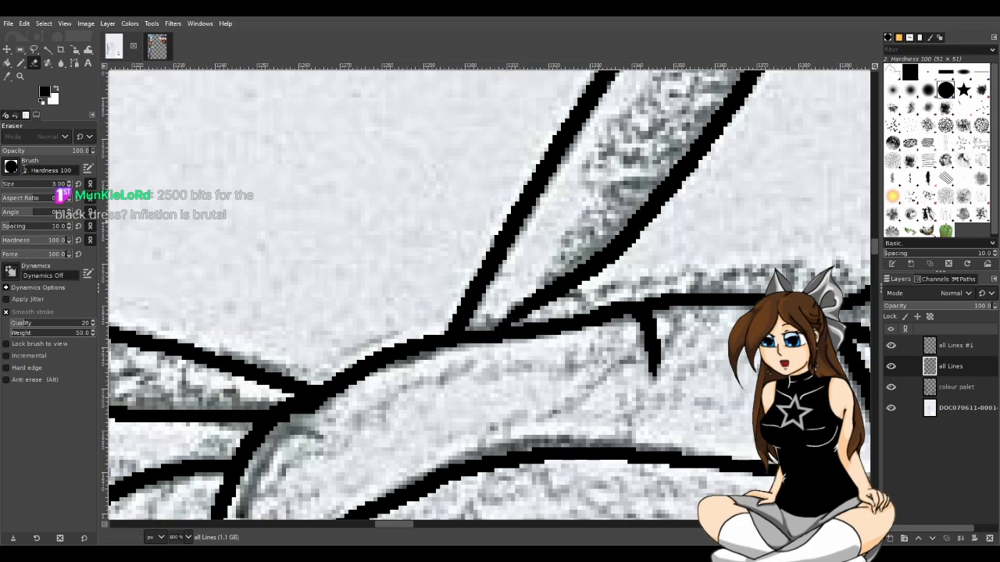
left_click(69, 186)
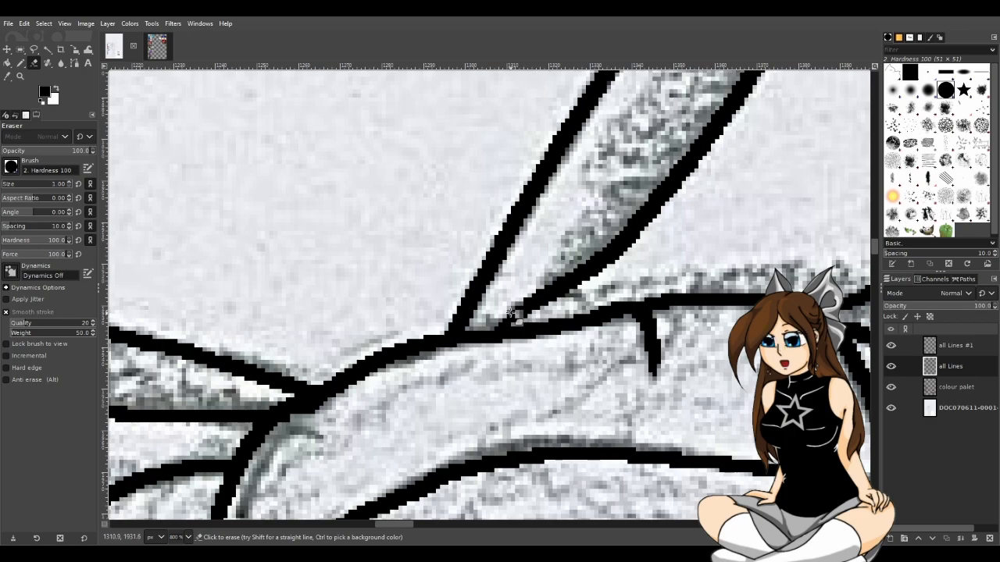
left_click(21, 63)
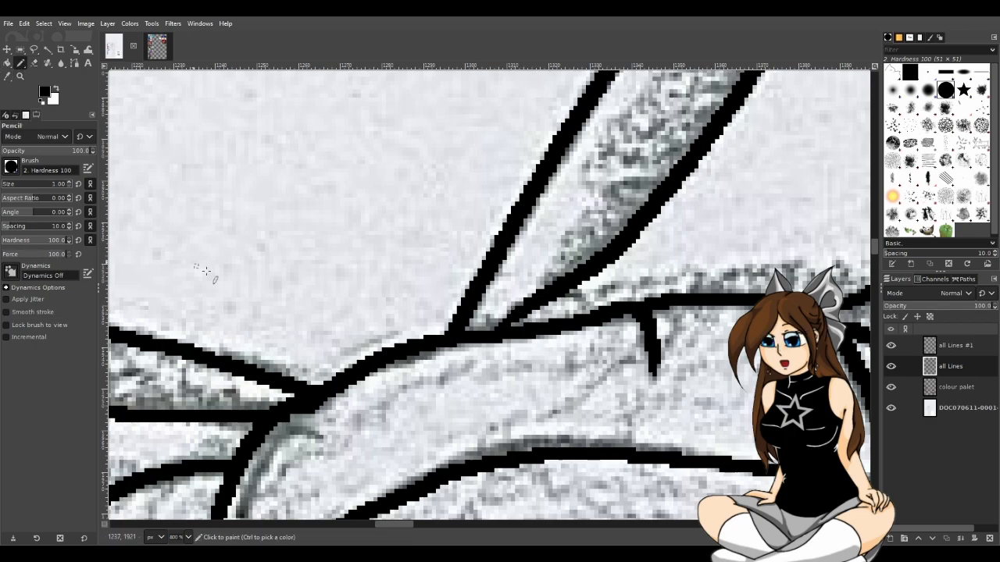
left_click(509, 327)
scroll(504, 383, "down", 2)
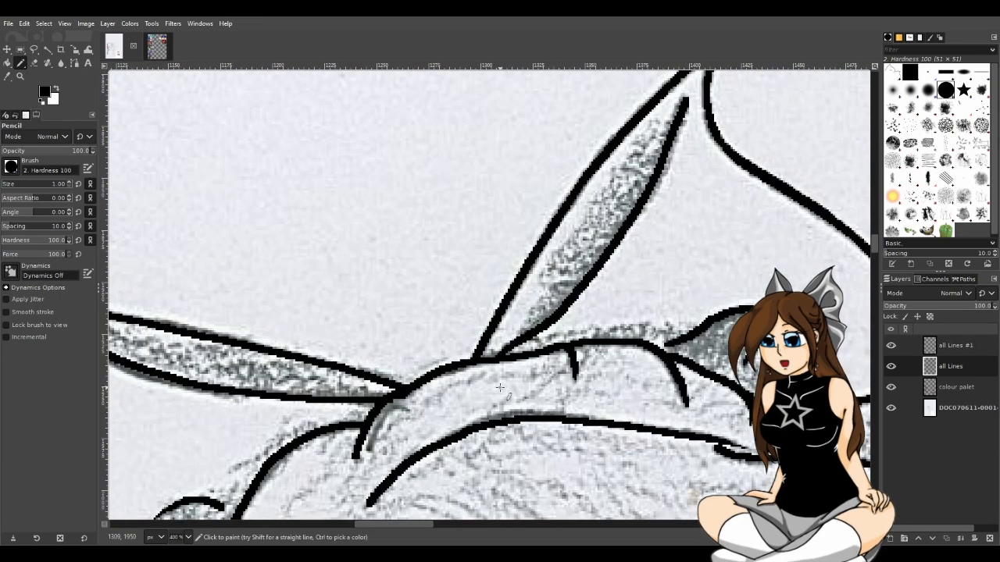
Step: Check the line art across the whole figure for sketch lines that still need tracing
scroll(509, 396, "down", 3)
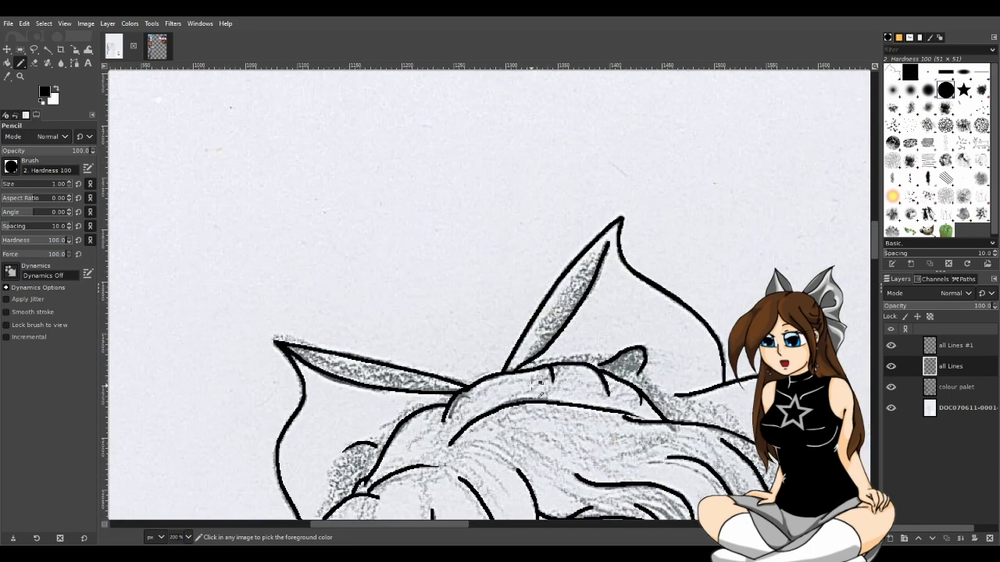
scroll(531, 385, "down", 6)
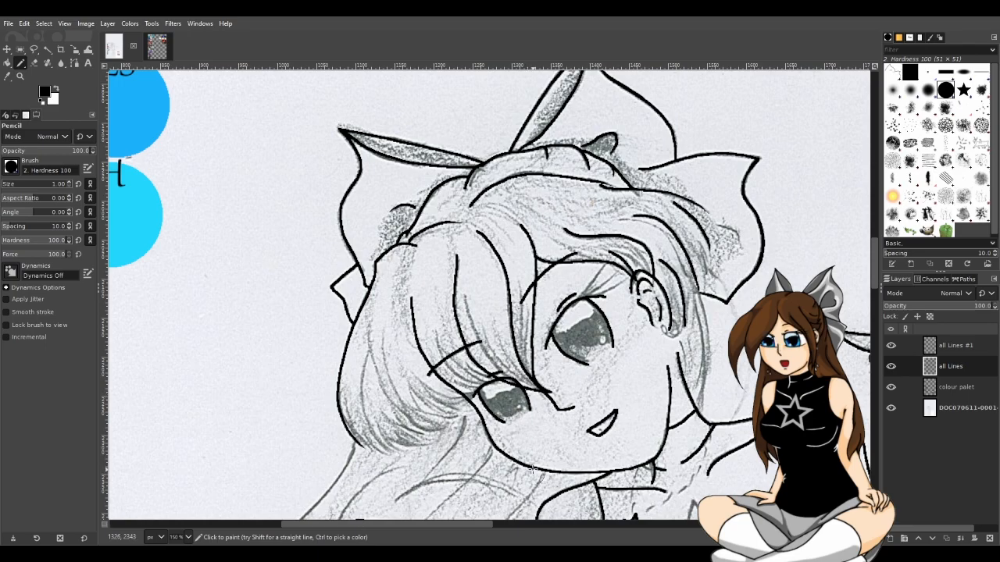
scroll(534, 467, "down", 2)
scroll(534, 461, "down", 5)
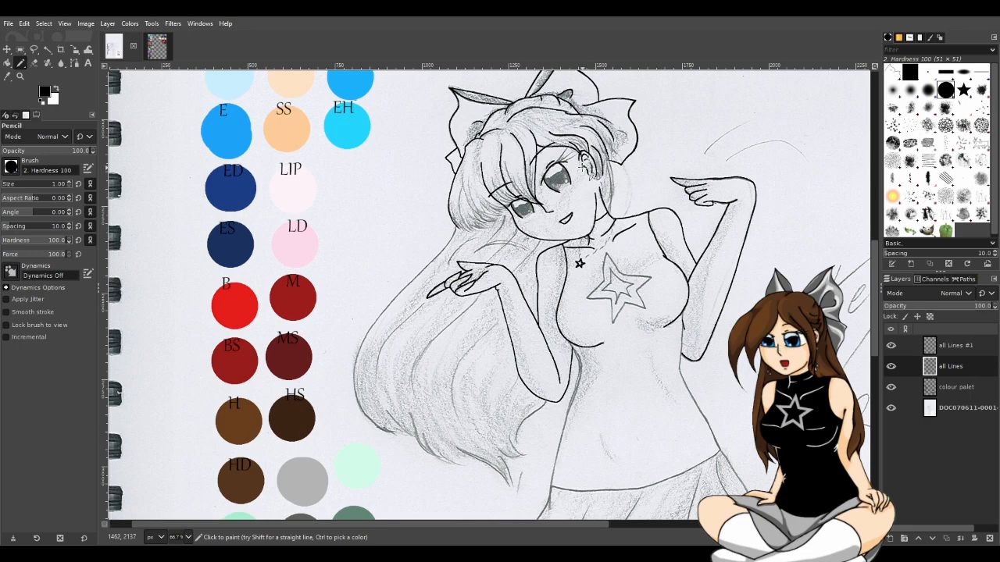
scroll(574, 162, "up", 3)
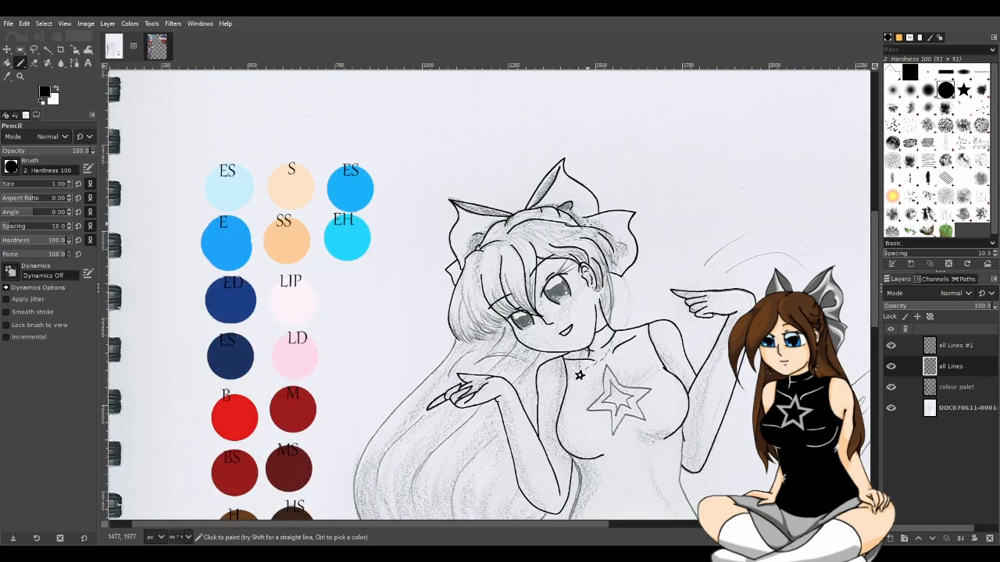
scroll(606, 326, "up", 1)
scroll(608, 312, "up", 2)
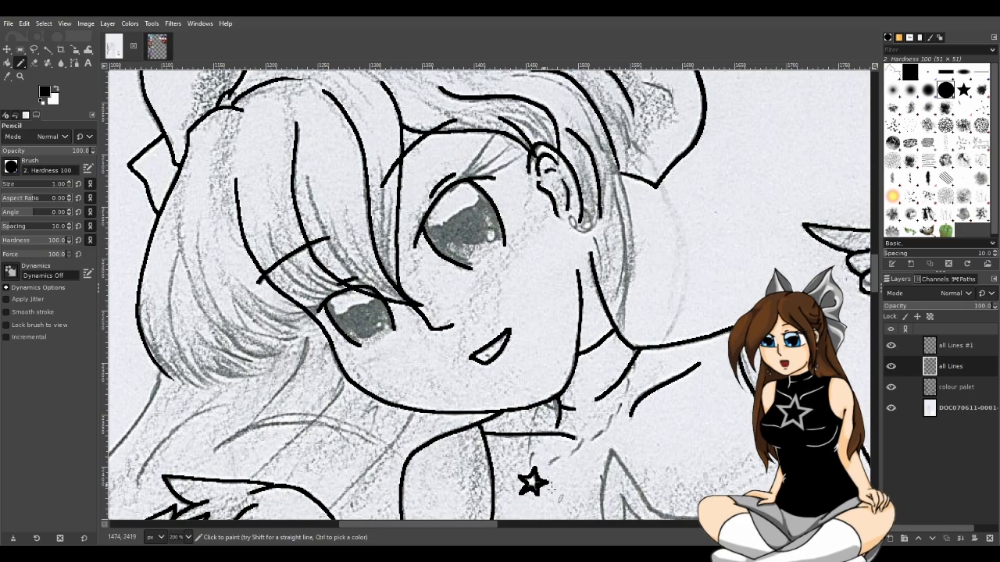
Step: Trace the hair strand behind the ear with the 3 px Pencil, from the bow's lower corner down to the neckline at the shoulder
left_click_drag(496, 528, 524, 523)
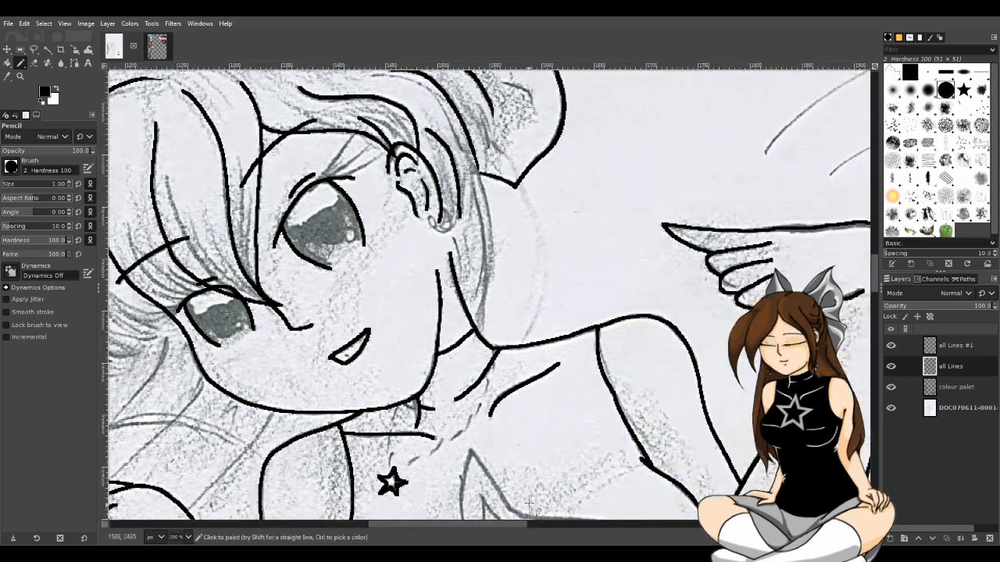
scroll(489, 195, "up", 1)
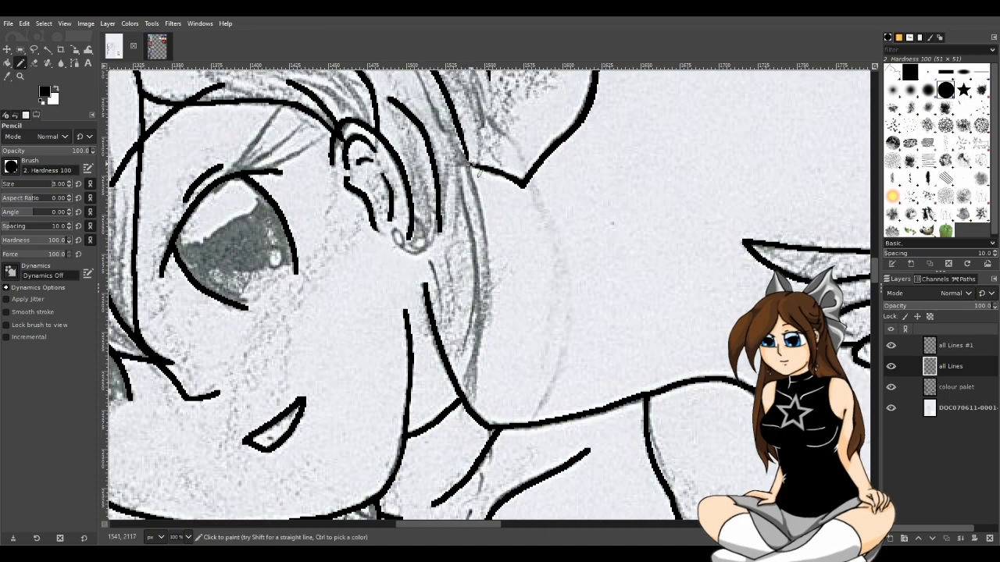
left_click_drag(467, 162, 480, 199)
key("ctrl+z")
left_click_drag(469, 164, 485, 236)
key("ctrl+z")
mouse_move(468, 164)
left_mouse_down()
mouse_move(489, 278)
mouse_move(475, 400)
left_mouse_up()
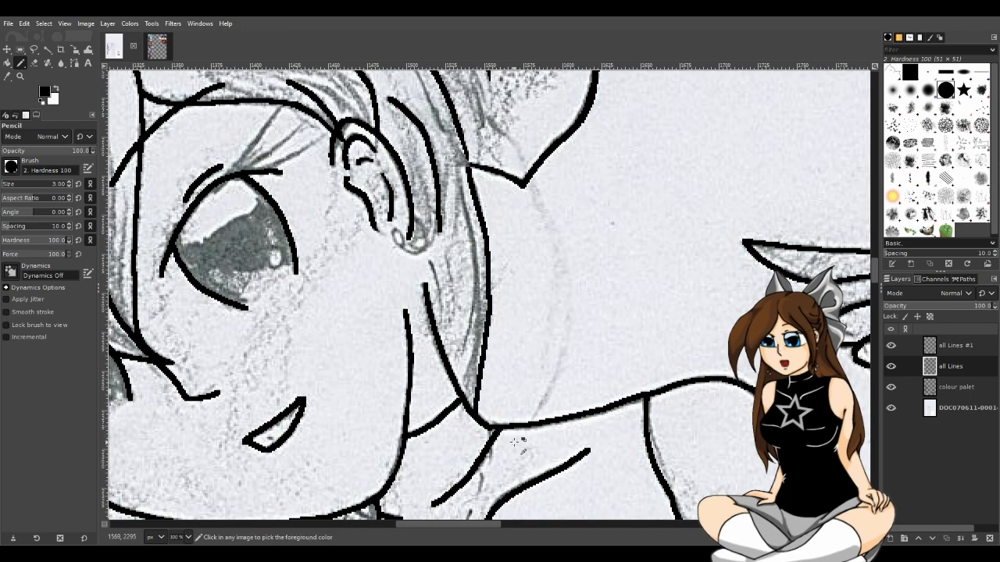
key("ctrl+z")
mouse_move(467, 164)
left_mouse_down()
mouse_move(487, 244)
mouse_move(484, 331)
left_mouse_up()
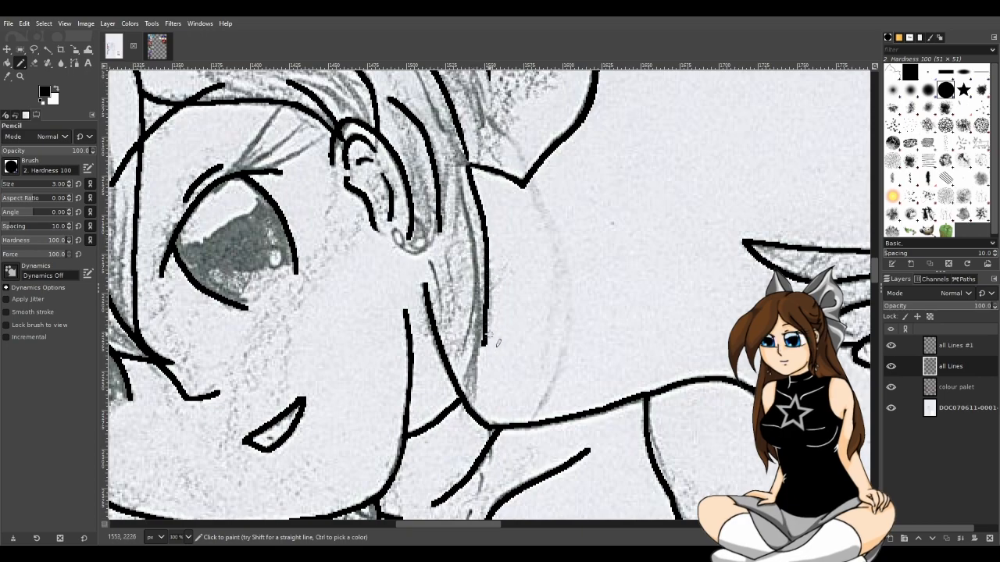
key("ctrl+z")
left_click_drag(467, 164, 485, 261)
key("ctrl+z")
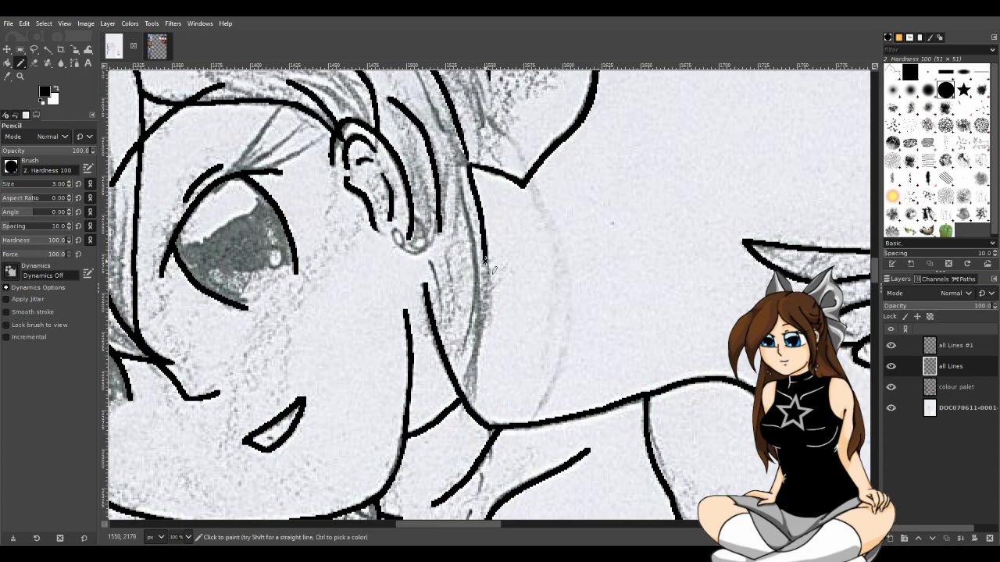
left_click_drag(485, 299, 475, 378)
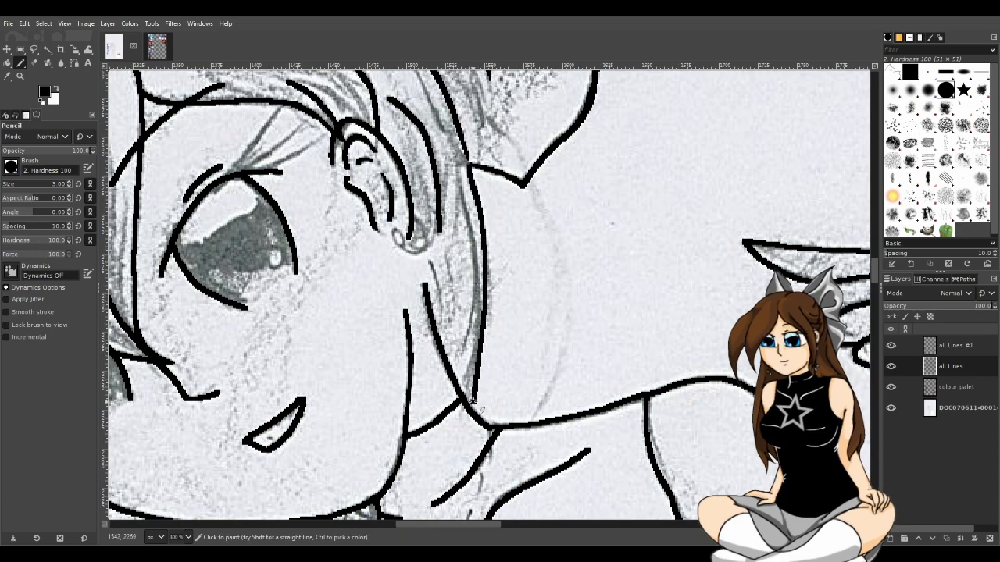
Step: Examine the figure from the bow down to the waist and the long loose hair for sketch lines not yet traced
scroll(502, 417, "down", 3)
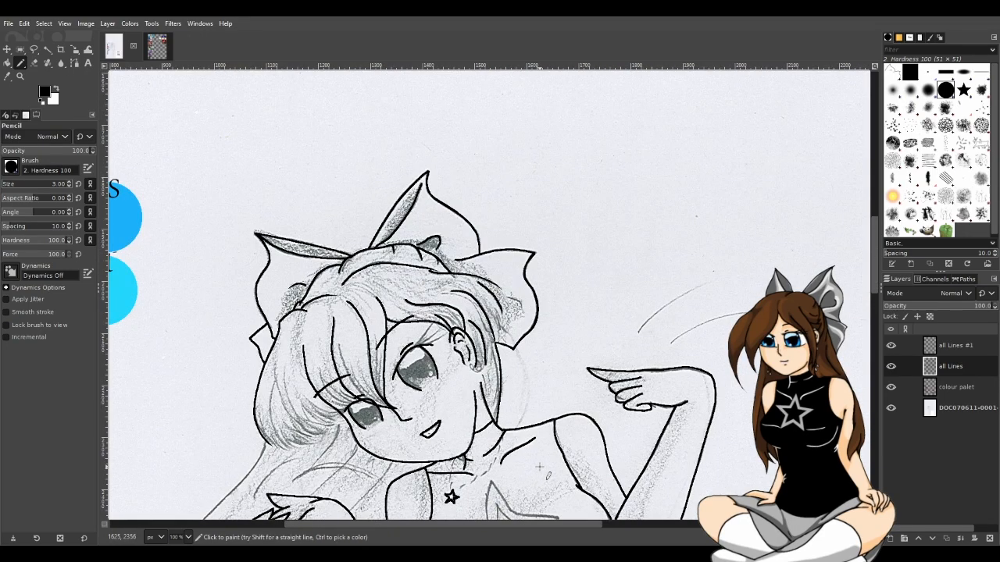
scroll(539, 467, "down", 1)
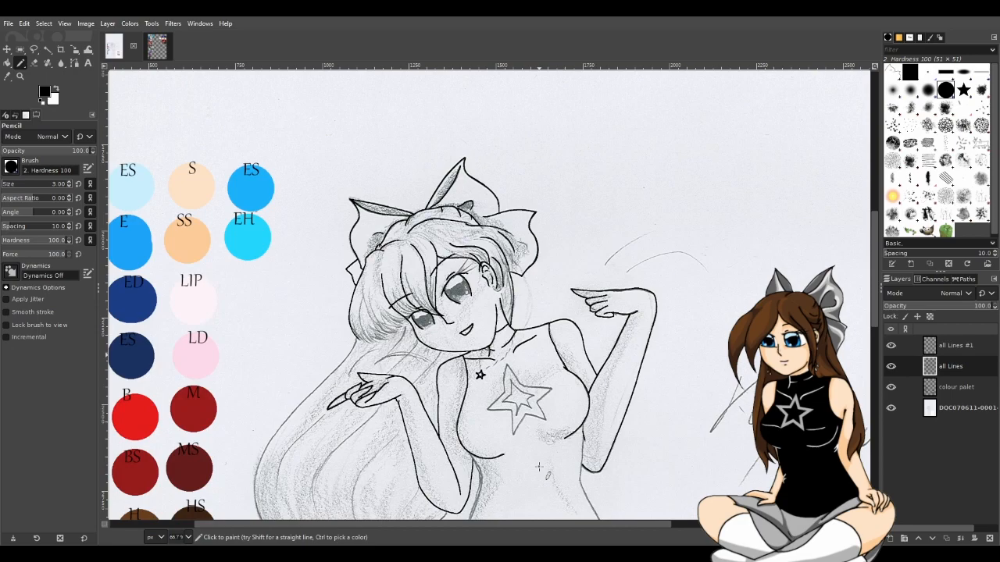
scroll(539, 468, "down", 3)
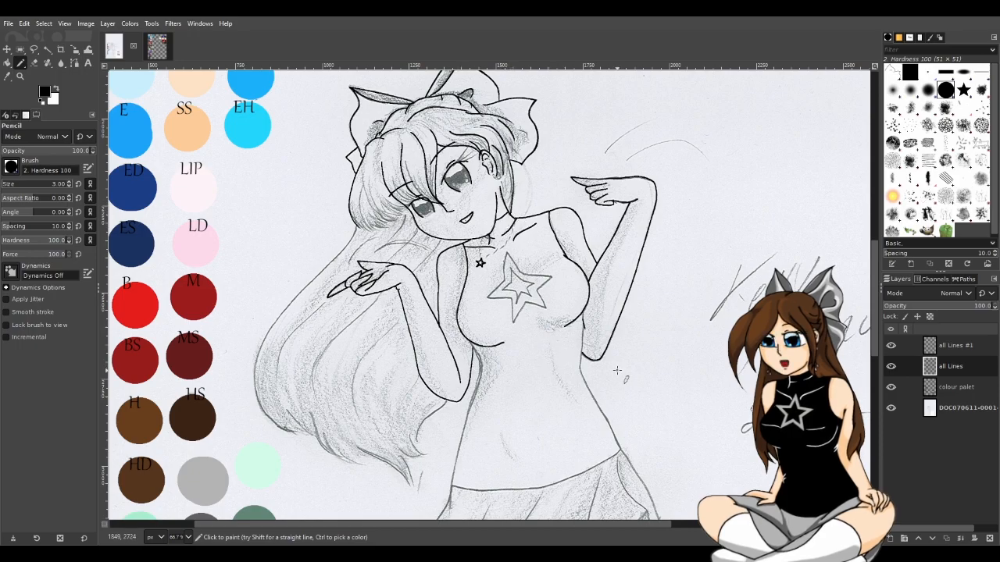
scroll(334, 308, "up", 1, "ctrl")
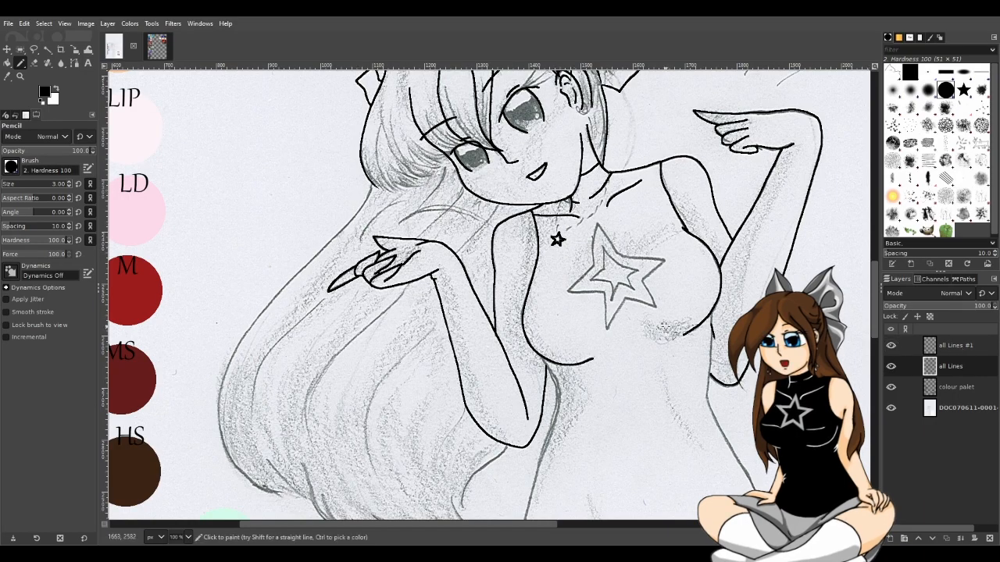
scroll(336, 230, "up", 1, "ctrl")
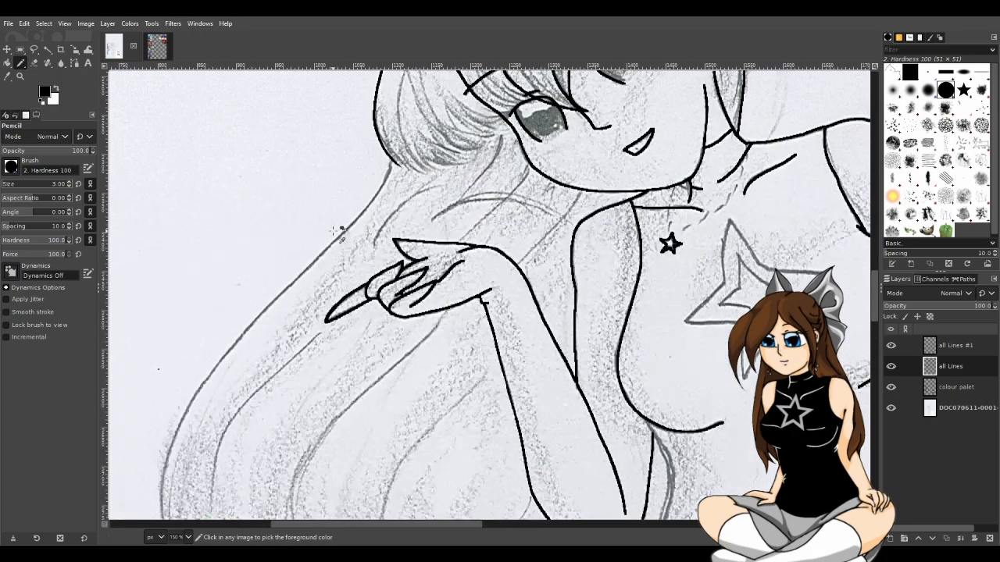
scroll(494, 377, "left", 2)
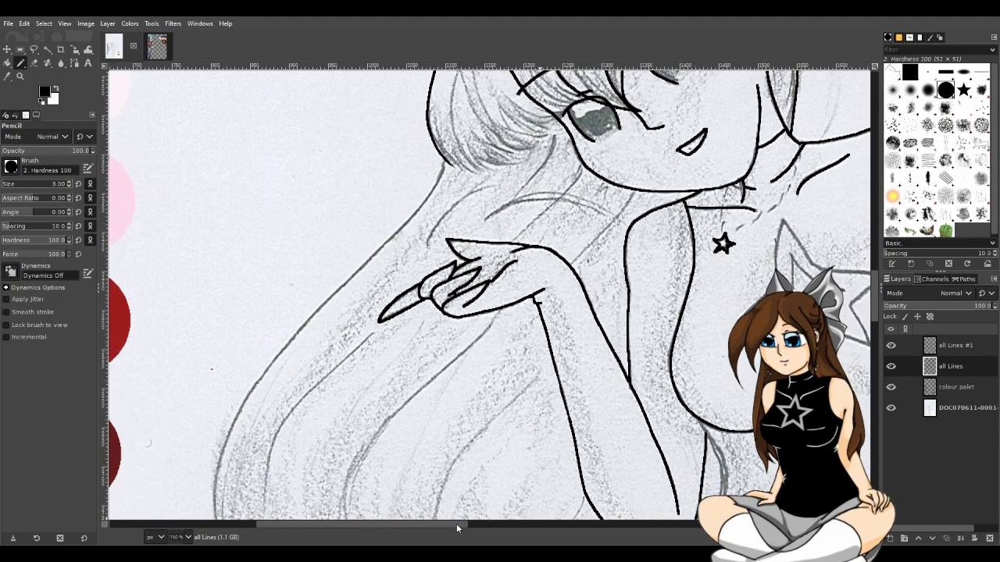
scroll(468, 374, "up", 3)
scroll(443, 374, "up", 1, "ctrl")
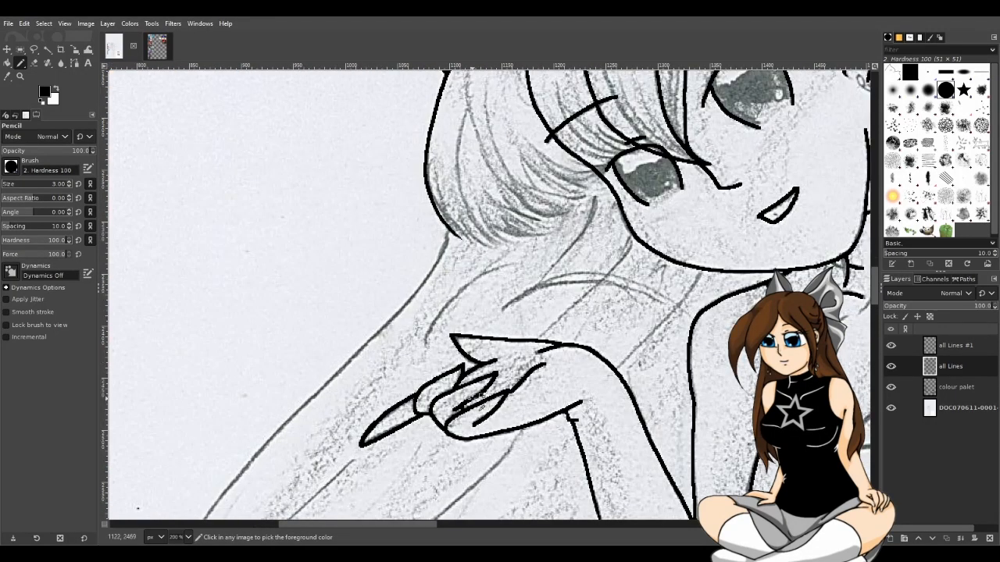
scroll(442, 373, "down", 1, "ctrl")
scroll(445, 375, "down", 1, "ctrl")
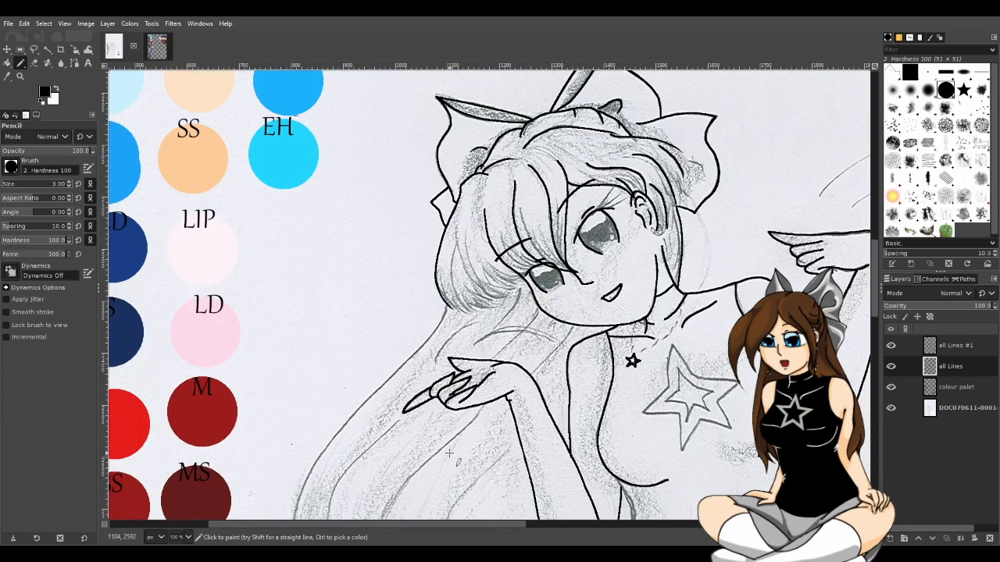
scroll(459, 461, "down", 3)
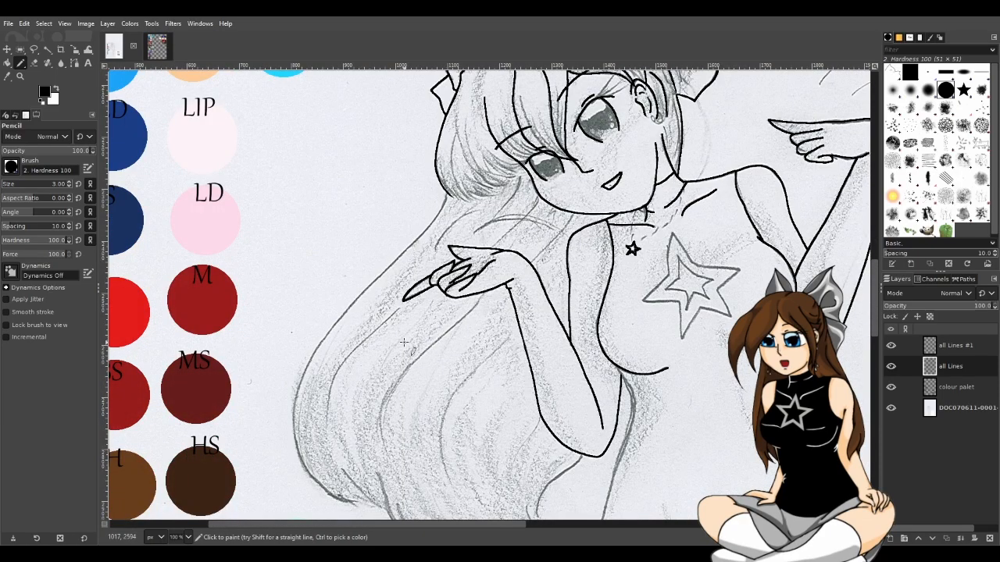
Step: Try to trace the outer edge of the long loose hair with the 3 px Pencil, from below the side hair down past the hand
scroll(454, 220, "up", 1, "ctrl")
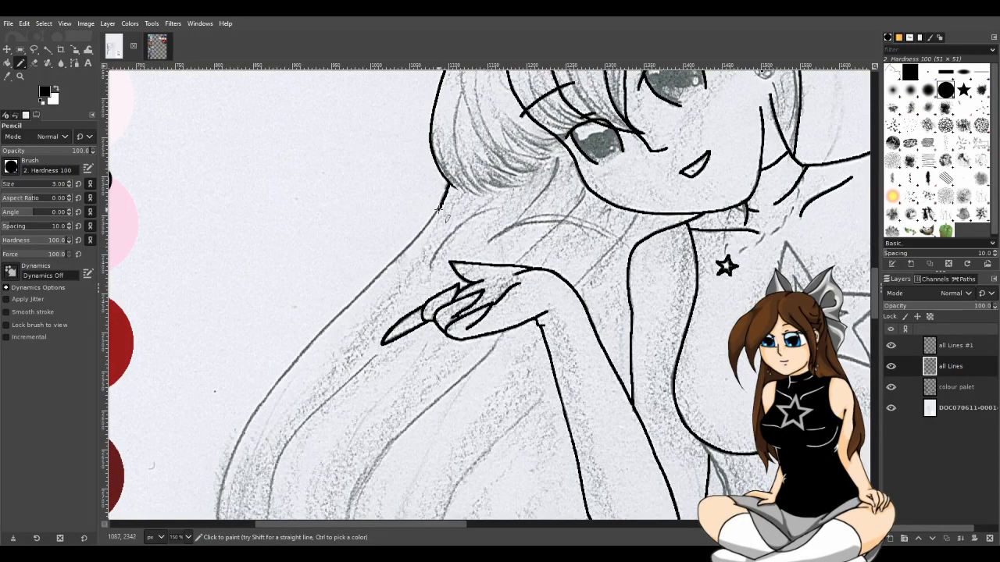
left_click_drag(416, 241, 337, 326)
key("ctrl+z")
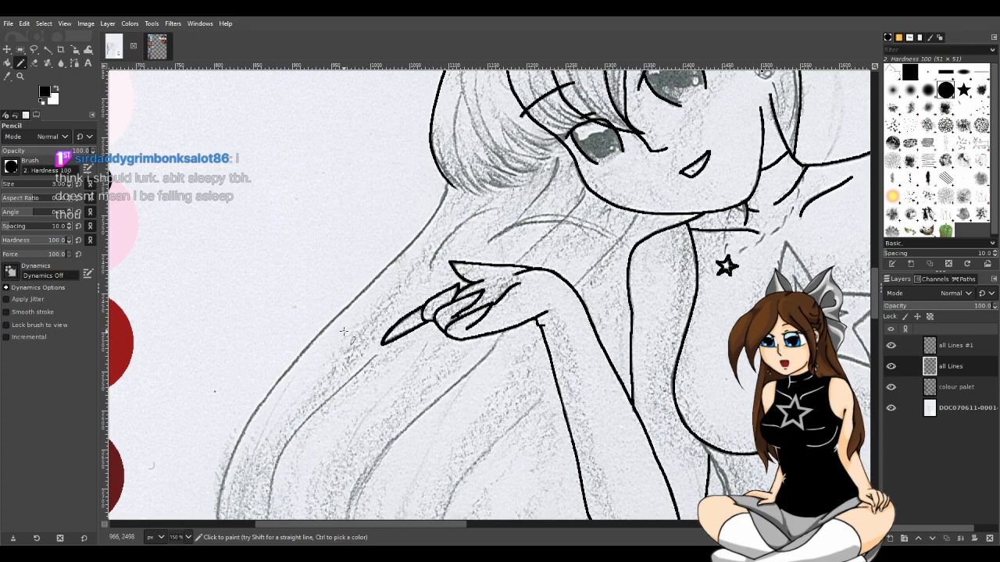
left_click_drag(450, 523, 431, 521)
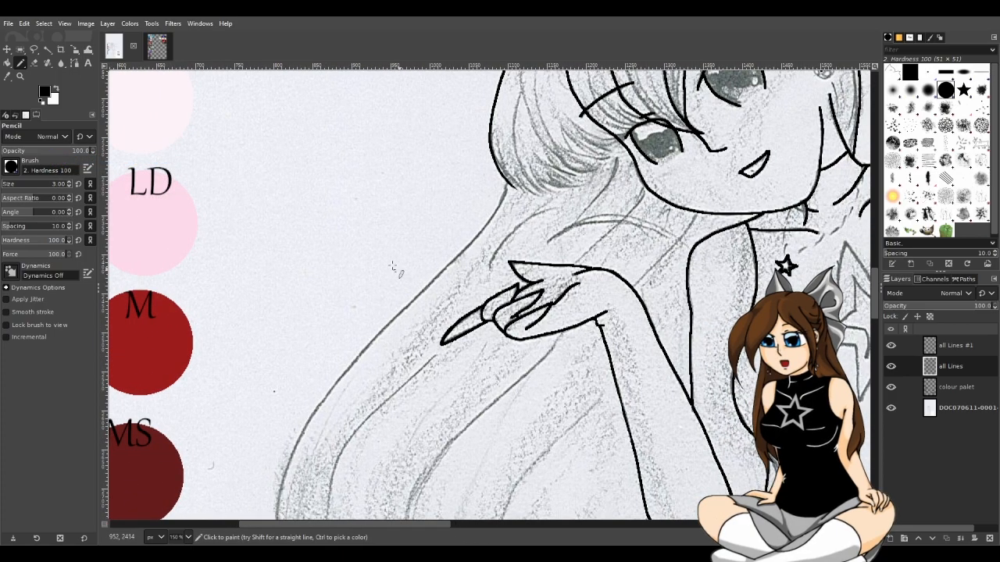
scroll(383, 243, "up", 3)
scroll(383, 243, "down", 3)
left_click_drag(464, 248, 352, 377)
key("ctrl+z")
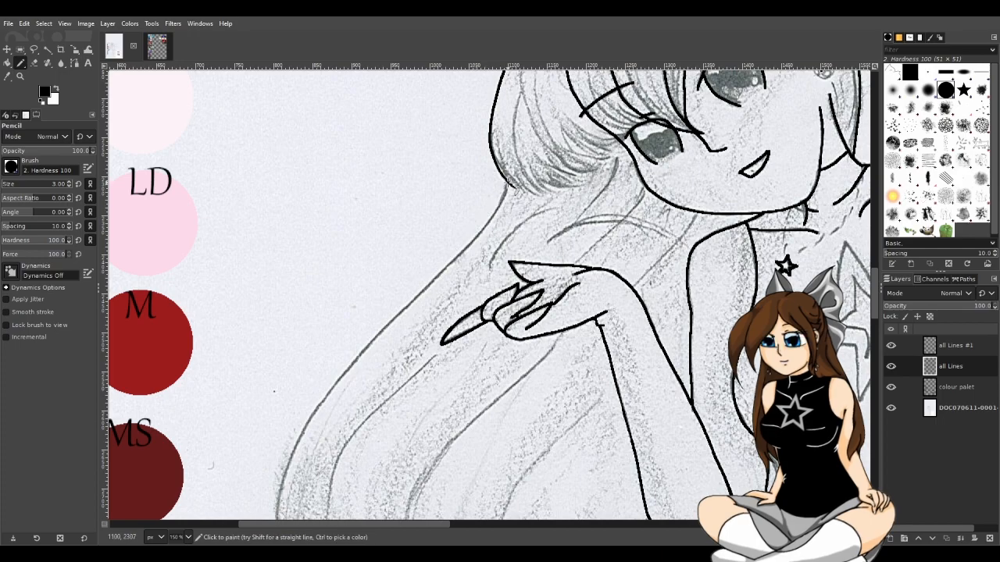
mouse_move(508, 208)
left_mouse_down()
mouse_move(332, 392)
mouse_move(272, 512)
left_mouse_up()
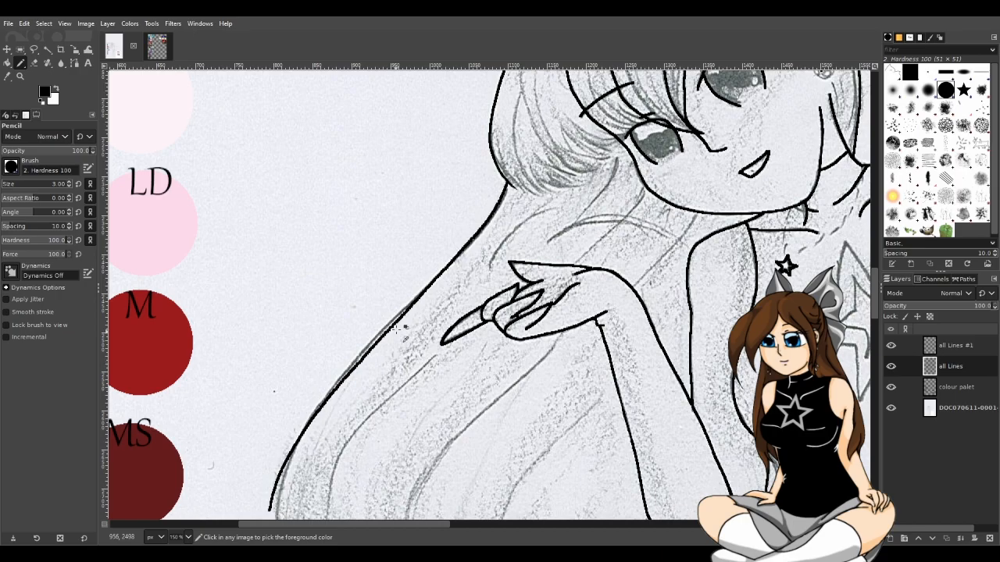
key("ctrl+z")
mouse_move(509, 186)
left_mouse_down()
mouse_move(500, 229)
mouse_move(426, 293)
mouse_move(319, 422)
left_mouse_up()
key("ctrl+z")
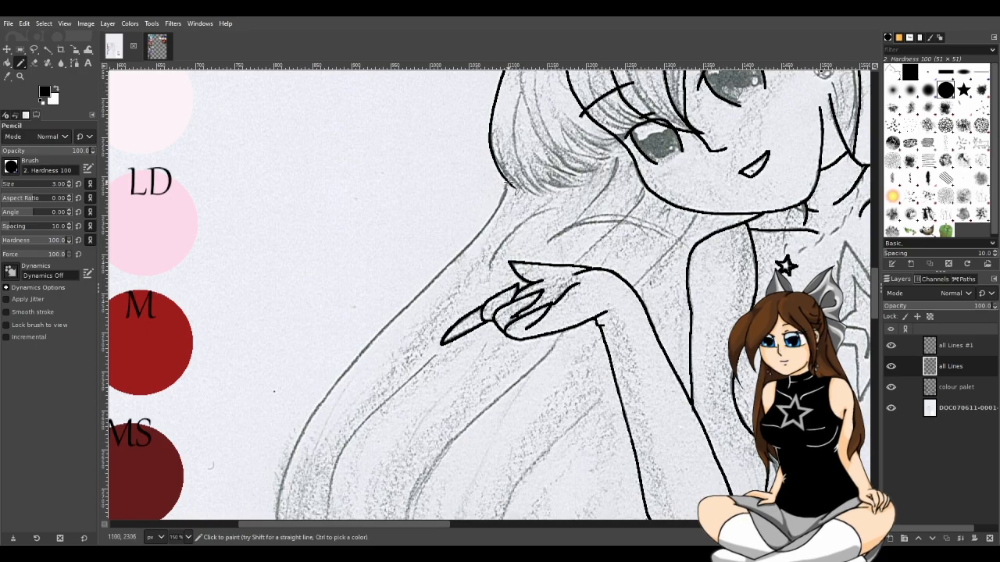
mouse_move(506, 187)
left_mouse_down()
mouse_move(455, 260)
mouse_move(326, 374)
left_mouse_up()
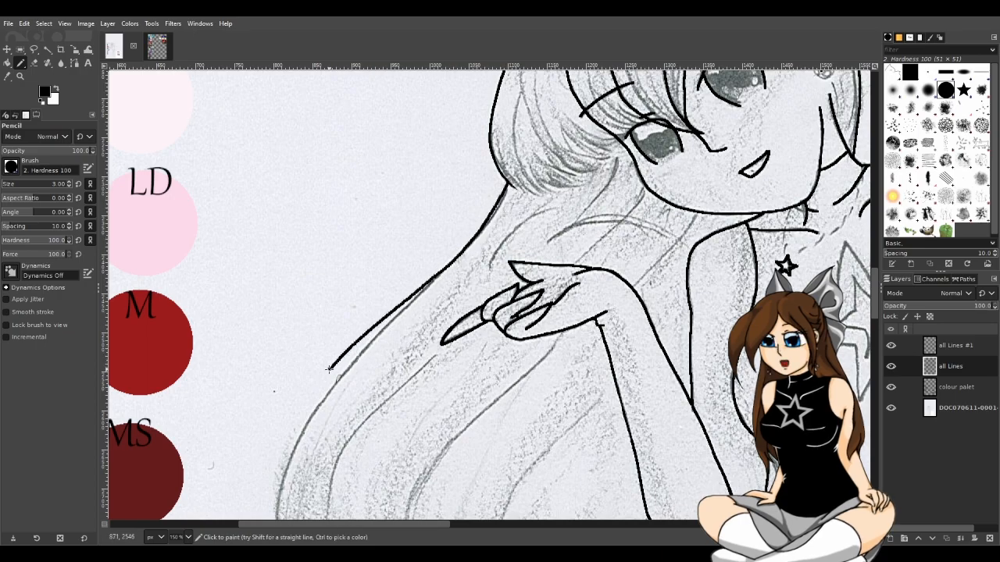
key("ctrl+z")
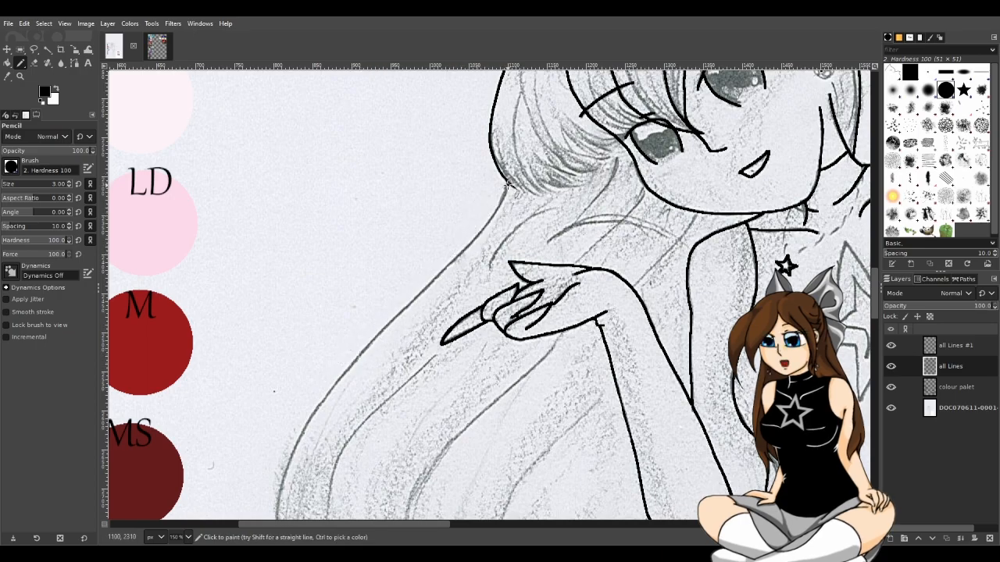
left_click_drag(508, 185, 461, 256)
key("ctrl+z")
mouse_move(508, 185)
left_mouse_down()
mouse_move(481, 233)
mouse_move(385, 320)
mouse_move(499, 198)
mouse_move(425, 281)
left_mouse_up()
key("ctrl+z")
key("ctrl+z")
mouse_move(506, 185)
left_mouse_down()
mouse_move(479, 251)
mouse_move(422, 294)
mouse_move(313, 438)
left_mouse_up()
key("ctrl+z")
left_click_drag(509, 184, 443, 266)
key("ctrl+z")
left_click_drag(508, 185, 471, 247)
scroll(481, 306, "up", 1)
key("ctrl+z")
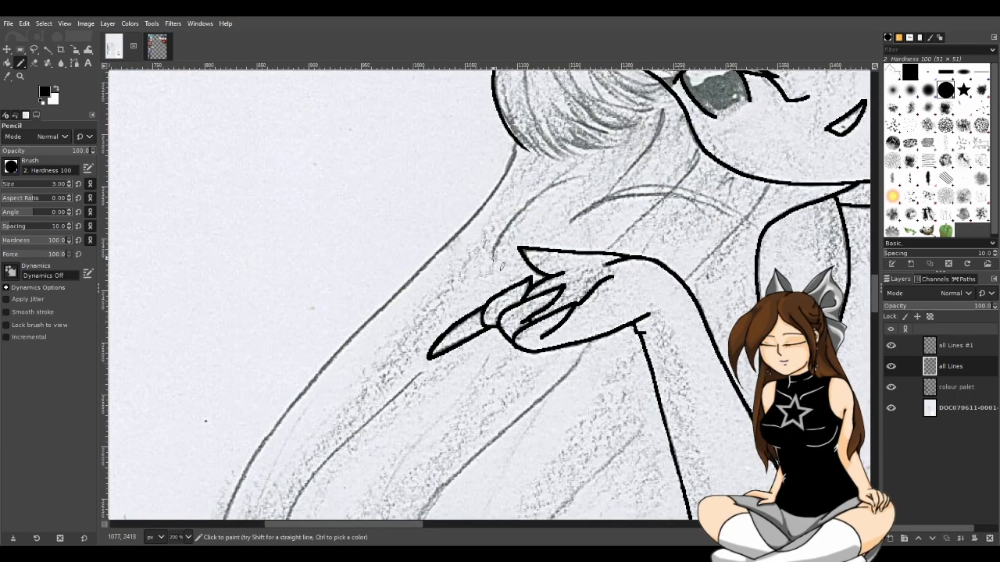
Step: Trace the long hair's outer edge with the 3 px Pencil in one stroke, from the tip of the side hair to well below the fingertips
left_click_drag(420, 529, 378, 516)
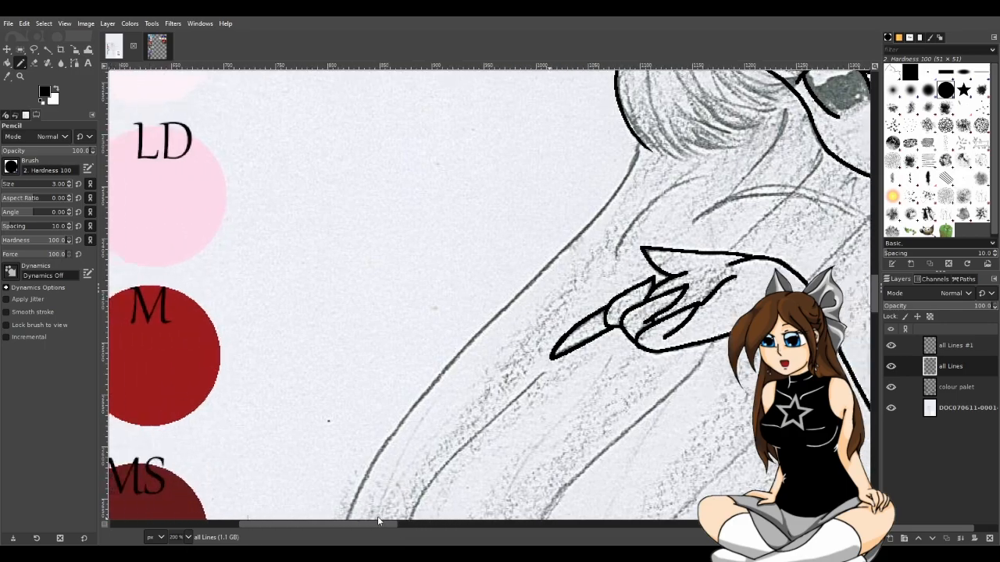
scroll(563, 397, "down", 3)
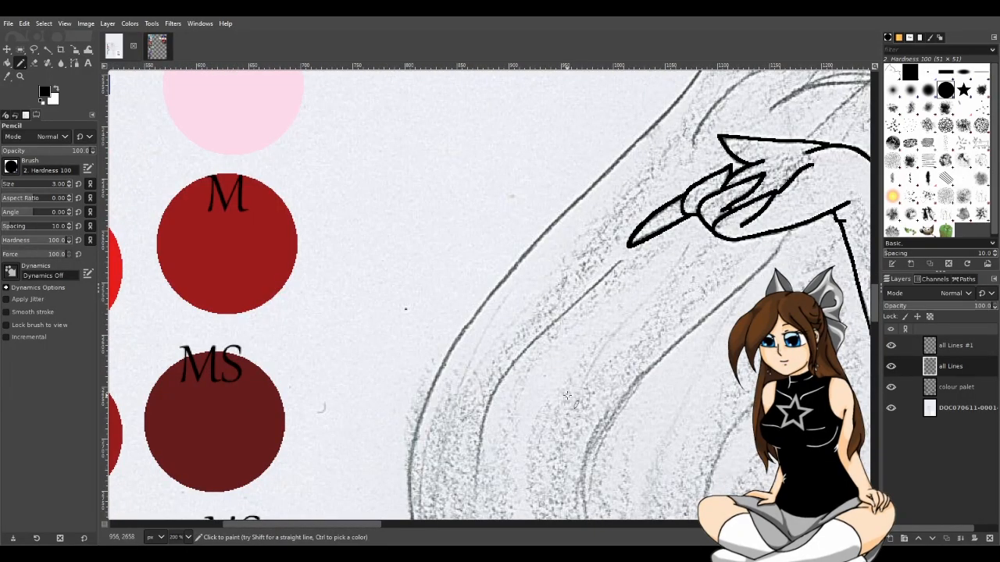
scroll(563, 397, "down", 3)
scroll(561, 397, "up", 3)
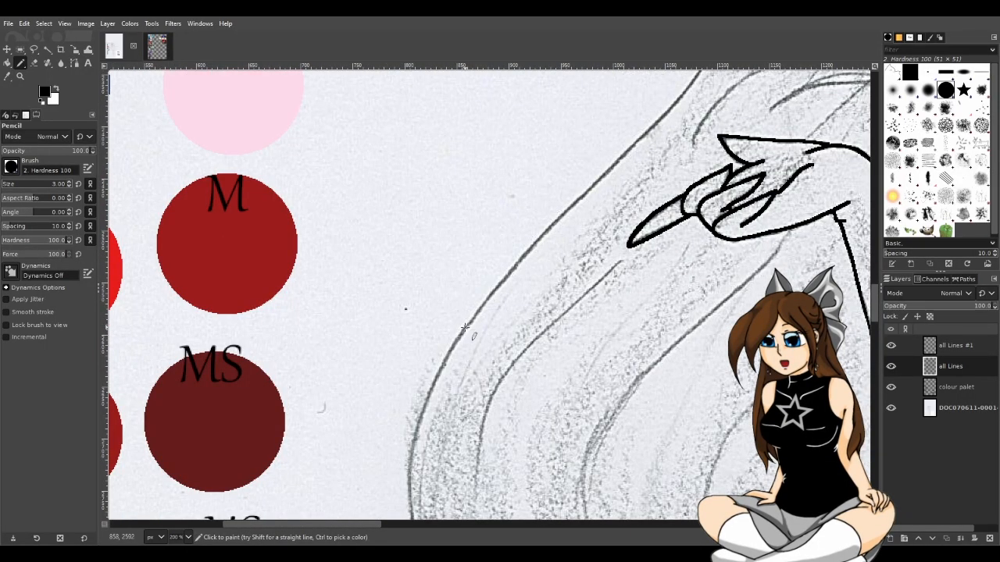
scroll(619, 354, "up", 3)
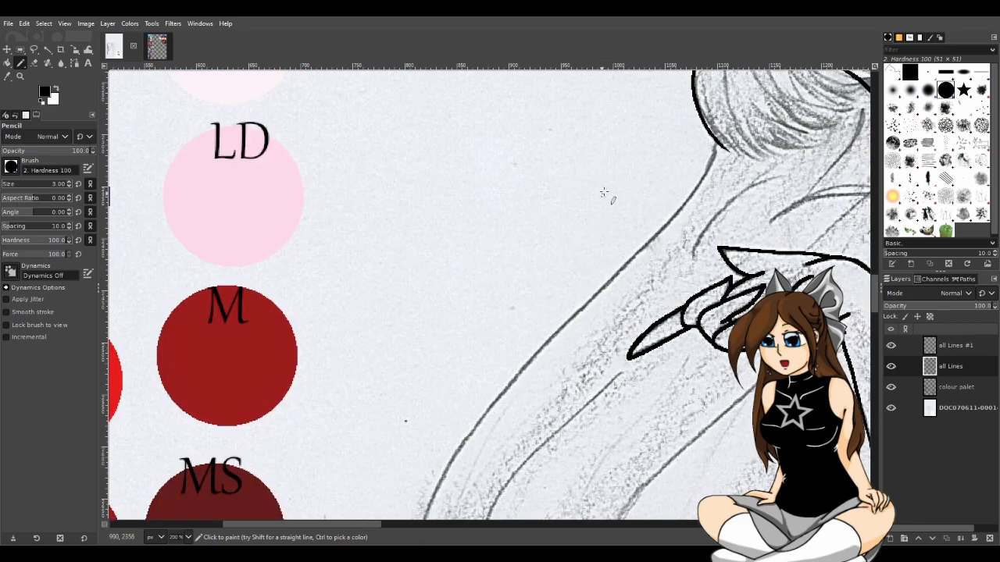
scroll(523, 313, "right", 2)
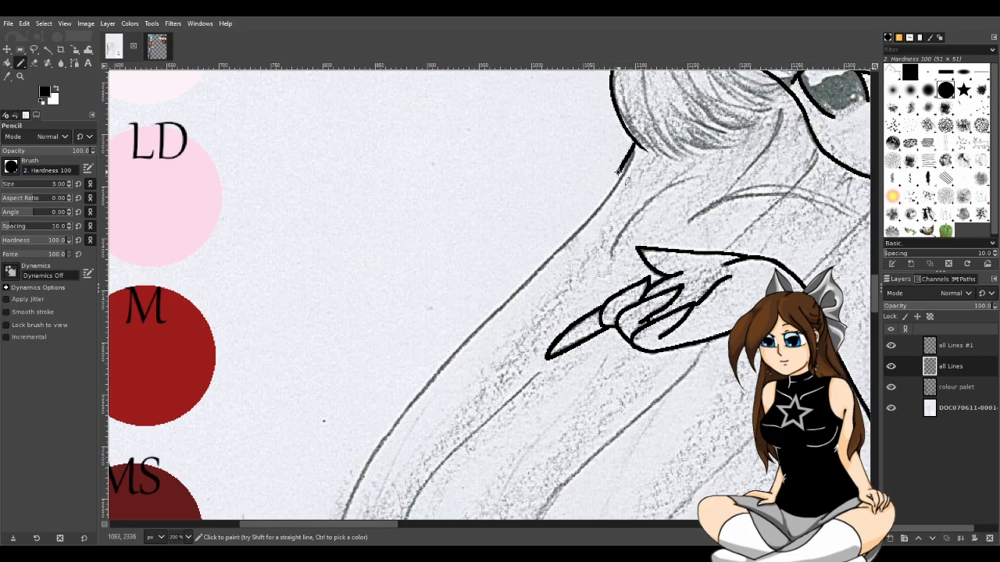
left_click(587, 215, "shift")
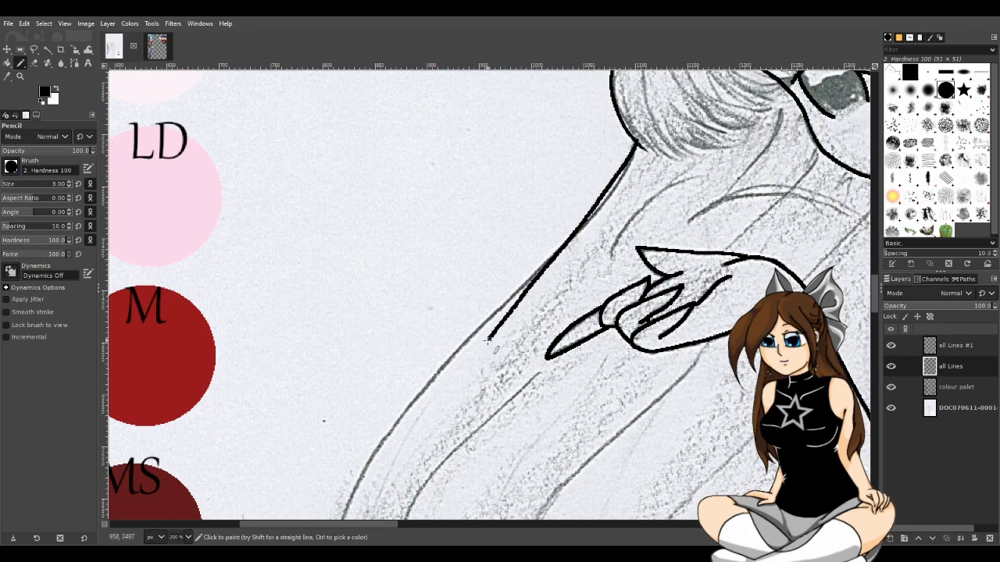
key("ctrl+z")
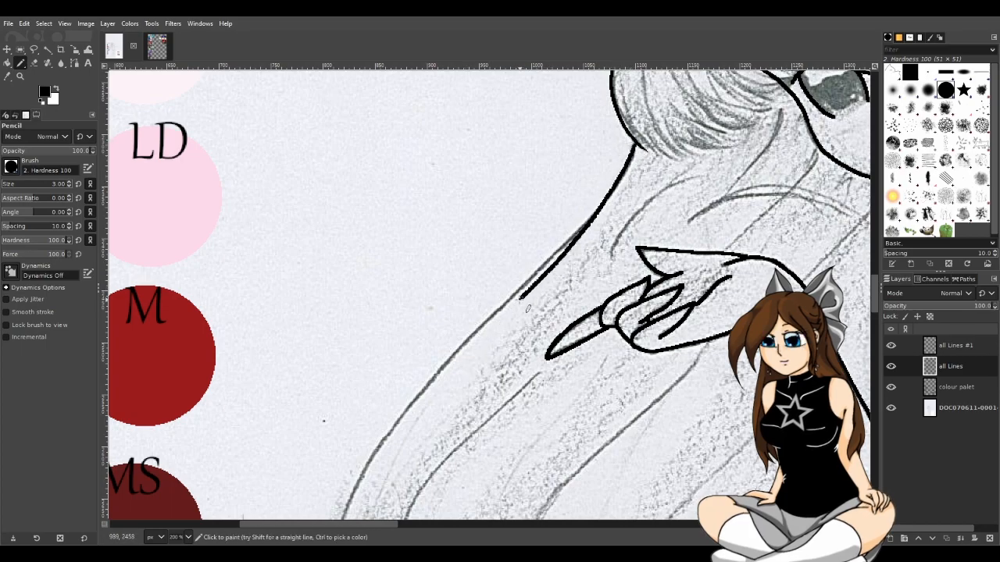
left_click_drag(634, 144, 588, 218)
key("ctrl+z")
left_click_drag(633, 141, 619, 167)
key("ctrl+z")
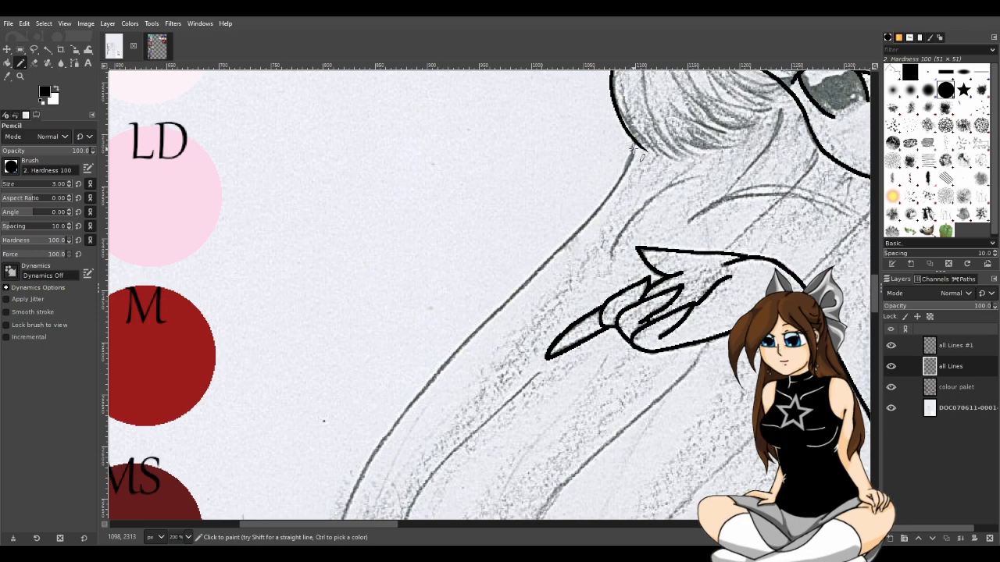
mouse_move(631, 162)
left_mouse_down()
mouse_move(583, 230)
mouse_move(357, 475)
left_mouse_up()
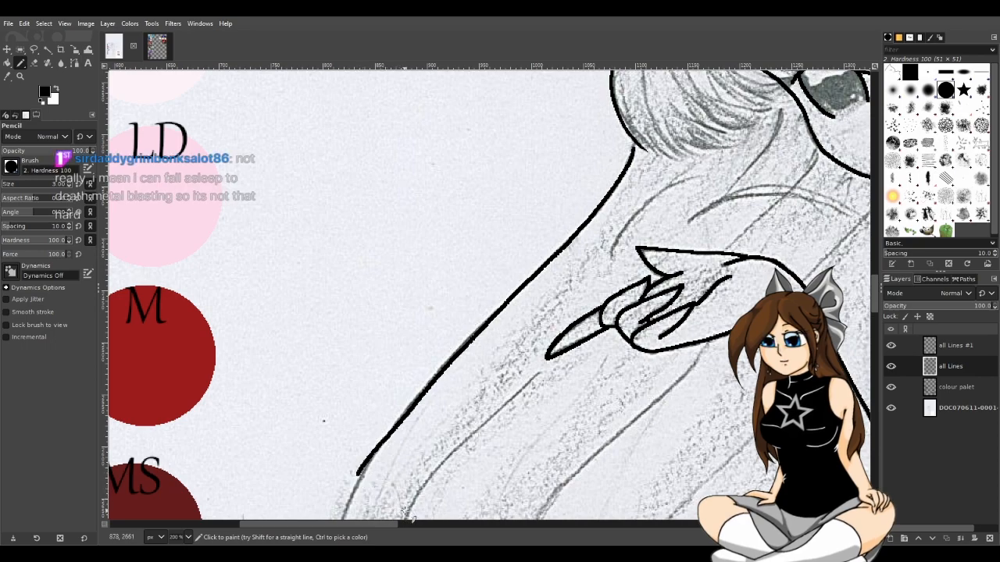
Step: Erase the lower part of the long hair's outline beside the fingertip with a 19 px Eraser, and return to the 3 px Pencil
left_click(35, 63)
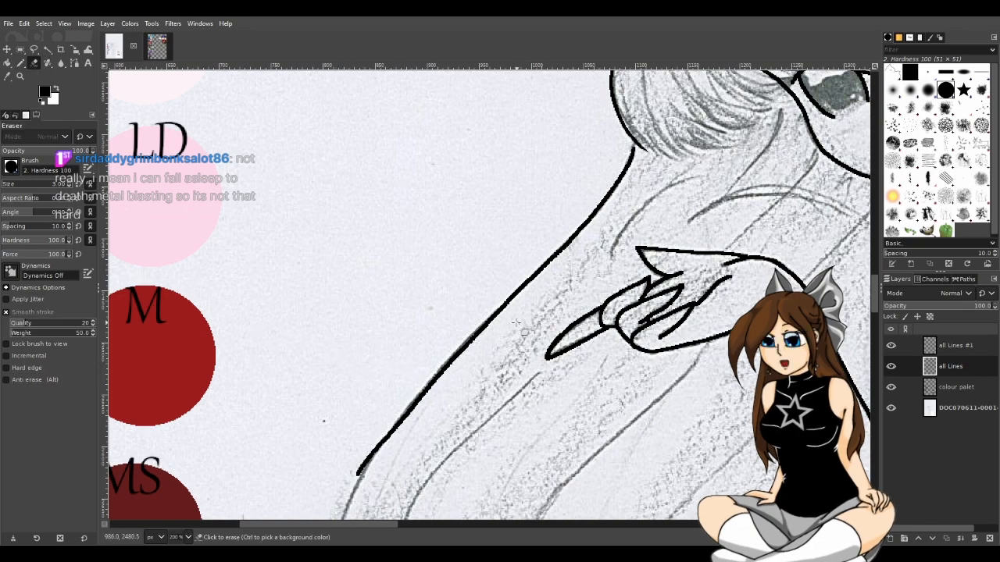
mouse_move(478, 325)
left_mouse_down()
mouse_move(512, 309)
mouse_move(502, 310)
left_mouse_up()
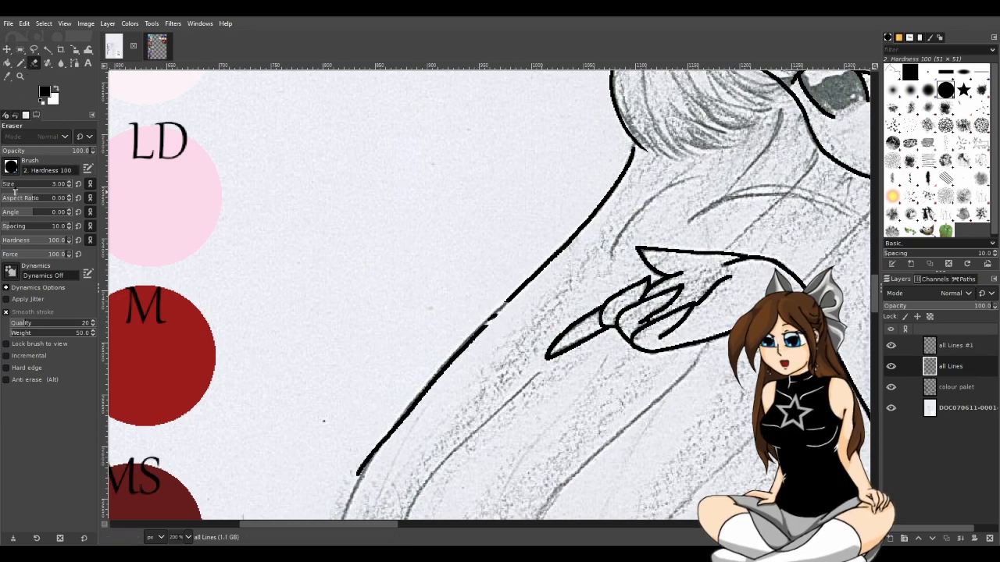
left_click(11, 185)
mouse_move(494, 321)
left_mouse_down()
mouse_move(464, 336)
mouse_move(349, 473)
left_mouse_up()
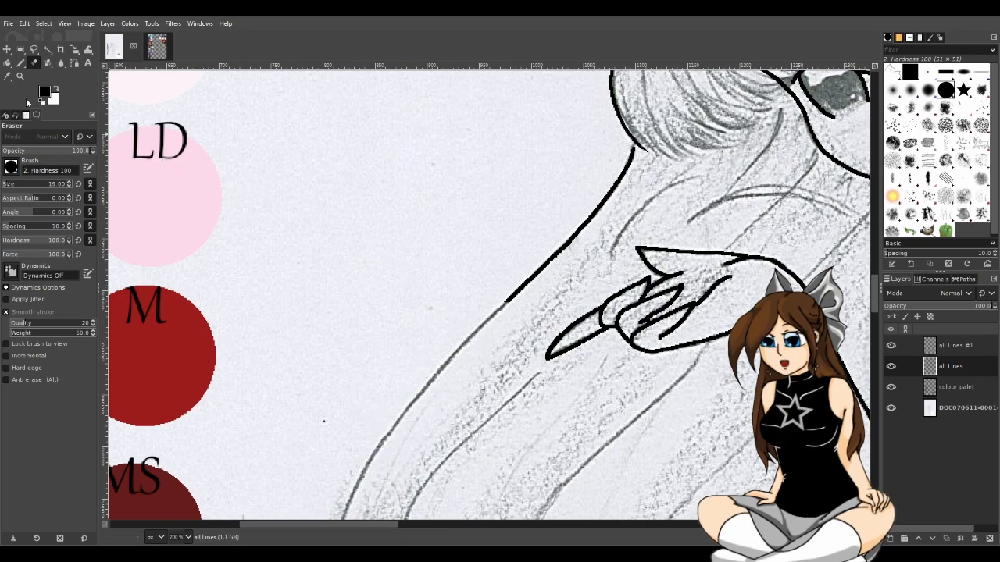
left_click(20, 62)
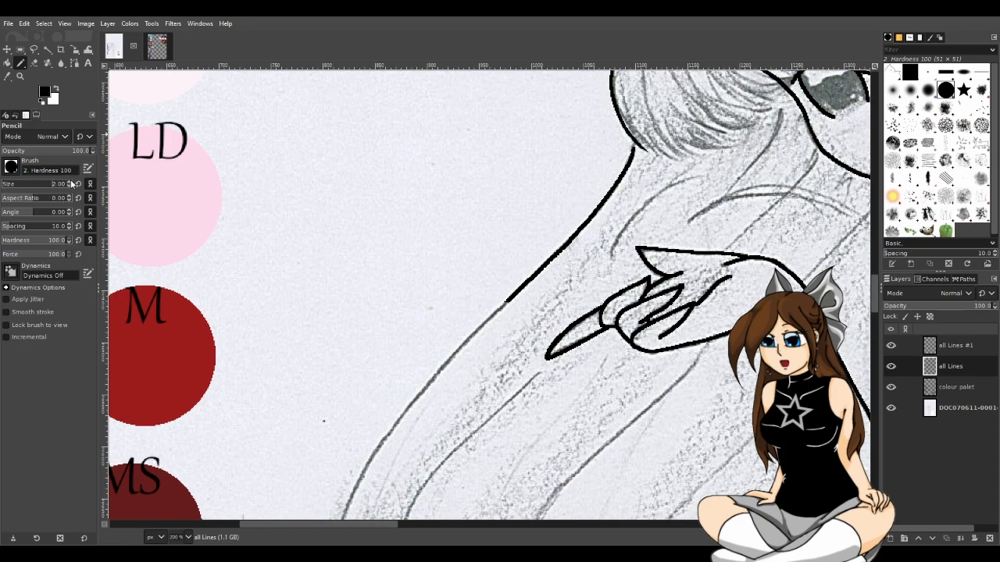
Step: Try to continue the long hair's outer edge from its cut end with short 3 px Pencil strokes
scroll(485, 359, "down", 3)
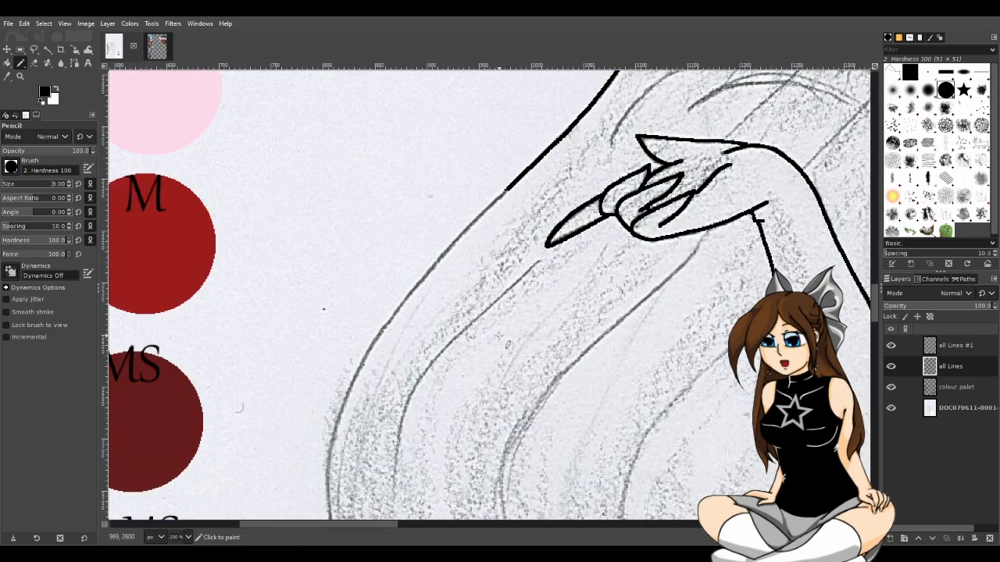
scroll(497, 335, "down", 1)
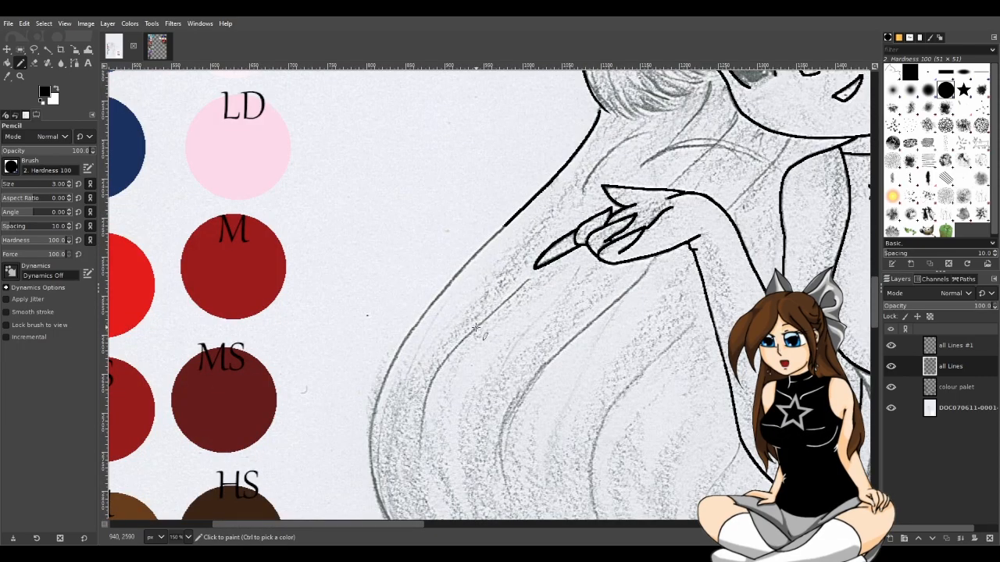
scroll(441, 257, "up", 1)
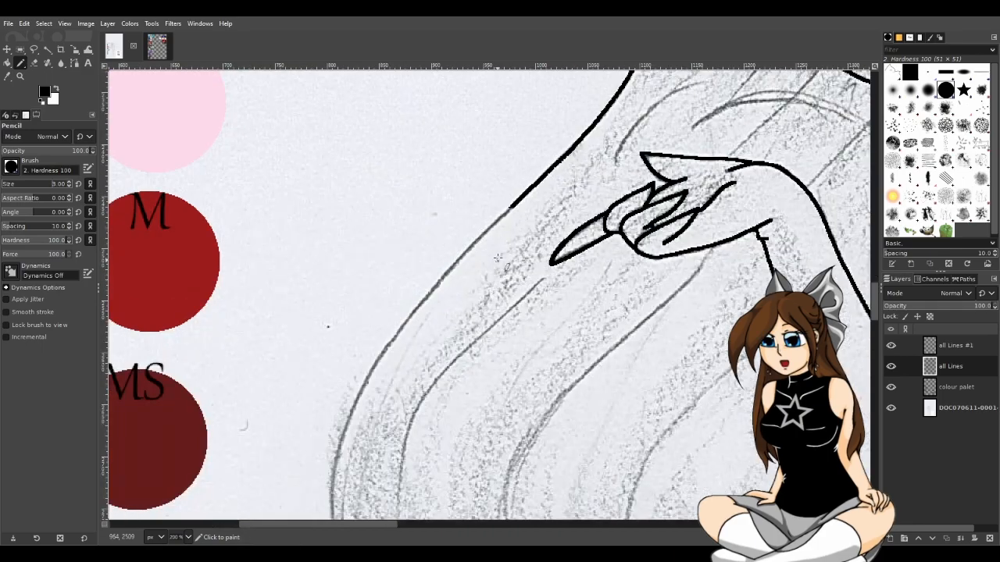
left_click(509, 207)
scroll(492, 235, "down", 3)
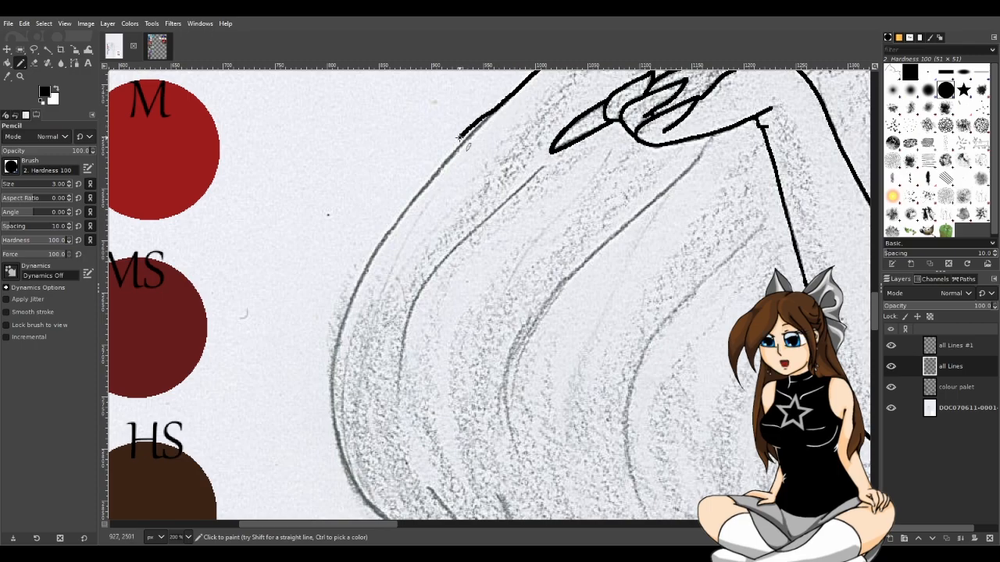
left_click_drag(513, 94, 433, 164)
key("ctrl+z")
left_click_drag(512, 94, 448, 164)
key("ctrl+z")
left_click_drag(503, 107, 438, 175)
key("ctrl+z")
Step: Try to trace the long hair's outer edge at closer range in one longer stroke, from the cut end toward the lower curve
scroll(486, 167, "up", 1)
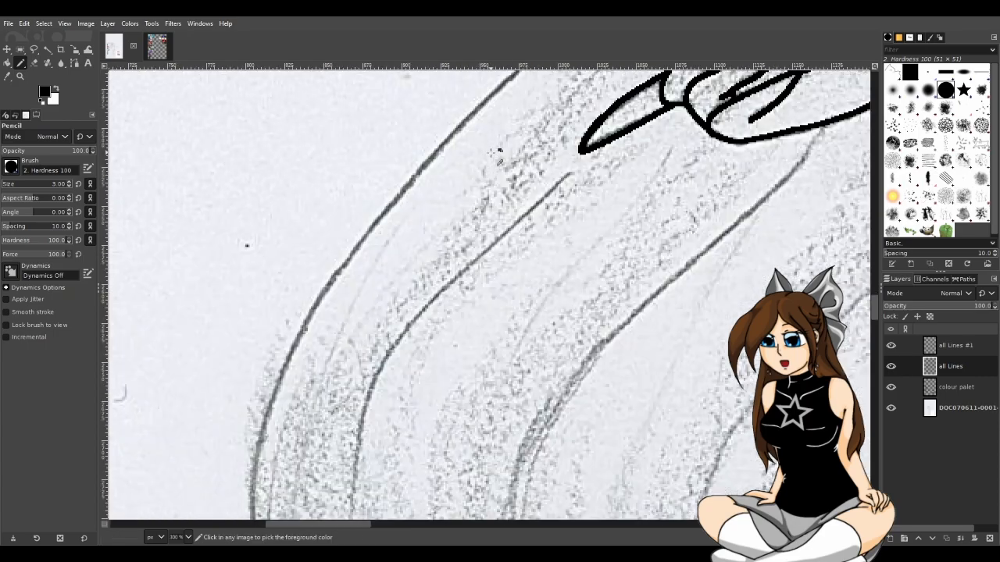
scroll(491, 157, "up", 3)
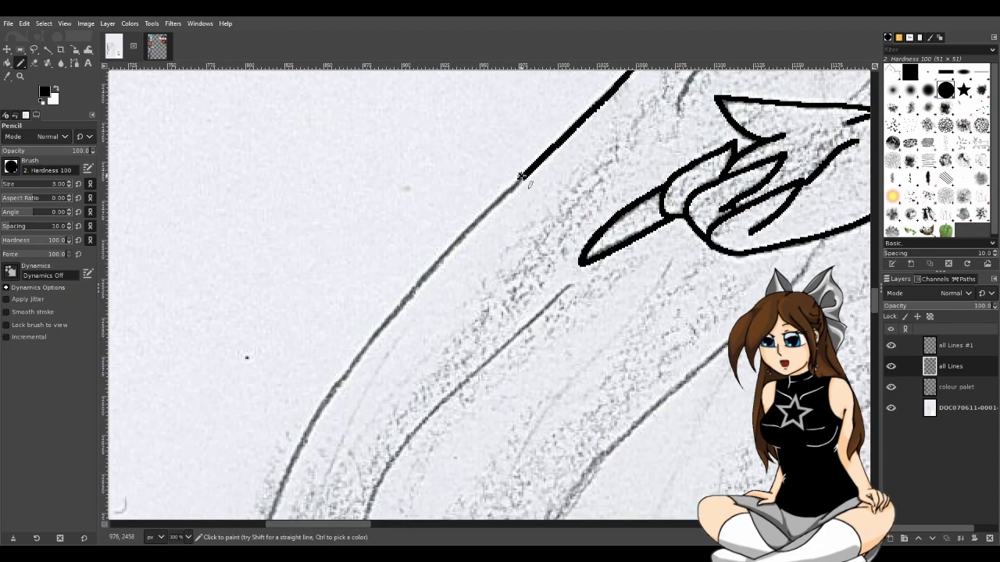
mouse_move(522, 178)
left_mouse_down()
mouse_move(517, 201)
mouse_move(374, 346)
mouse_move(327, 416)
left_mouse_up()
key("ctrl+z")
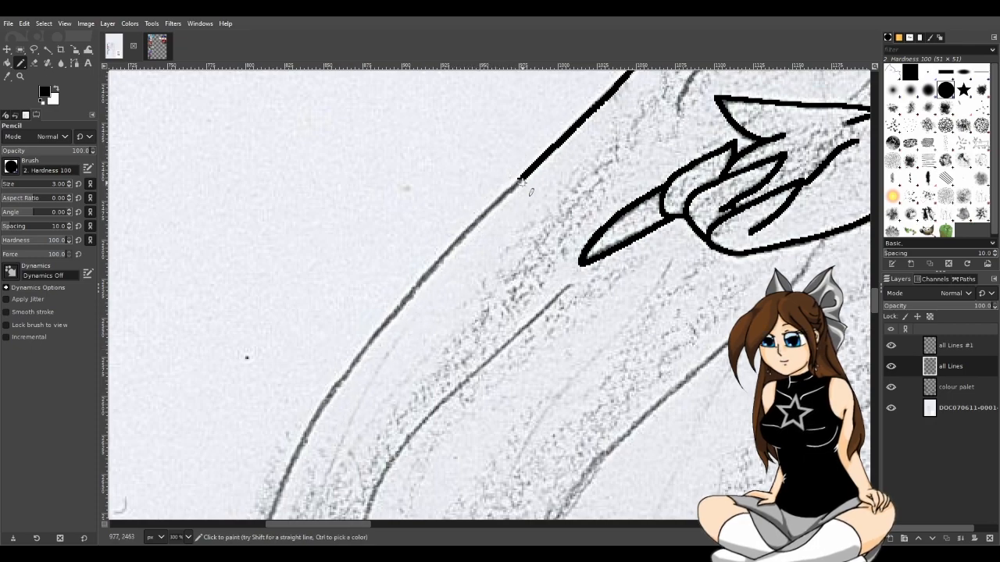
mouse_move(516, 186)
left_mouse_down()
mouse_move(425, 271)
mouse_move(317, 402)
left_mouse_up()
key("ctrl+z")
Step: Try to trace the hair's outer edge from the cut end down to where the sketched hair bulges furthest out
scroll(395, 247, "down", 1)
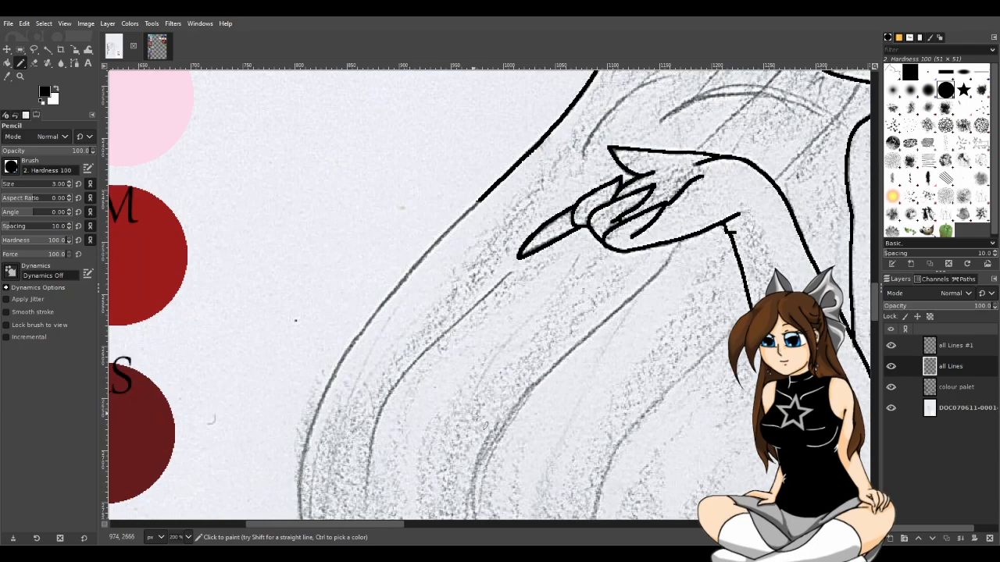
left_click_drag(396, 520, 365, 527)
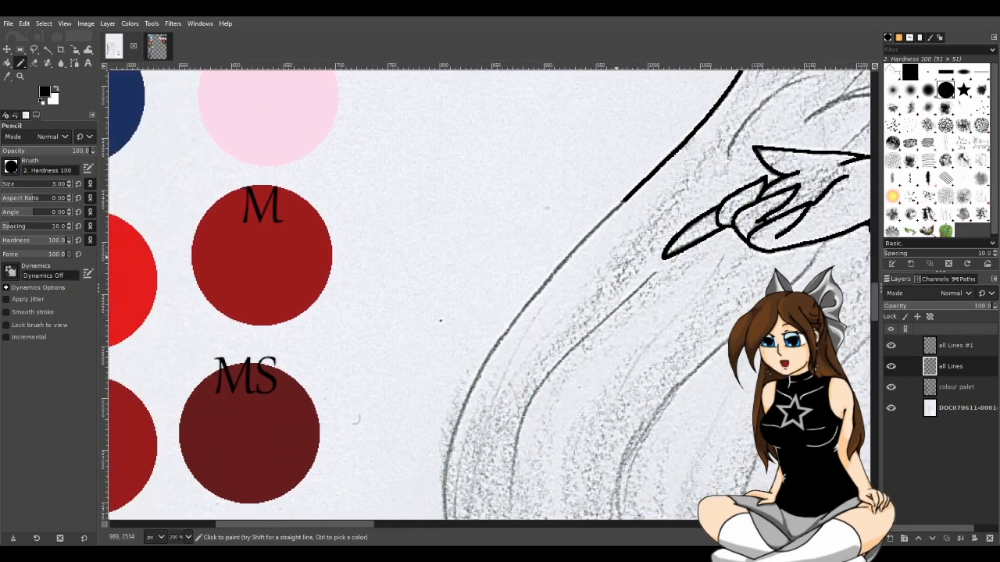
scroll(623, 265, "down", 3)
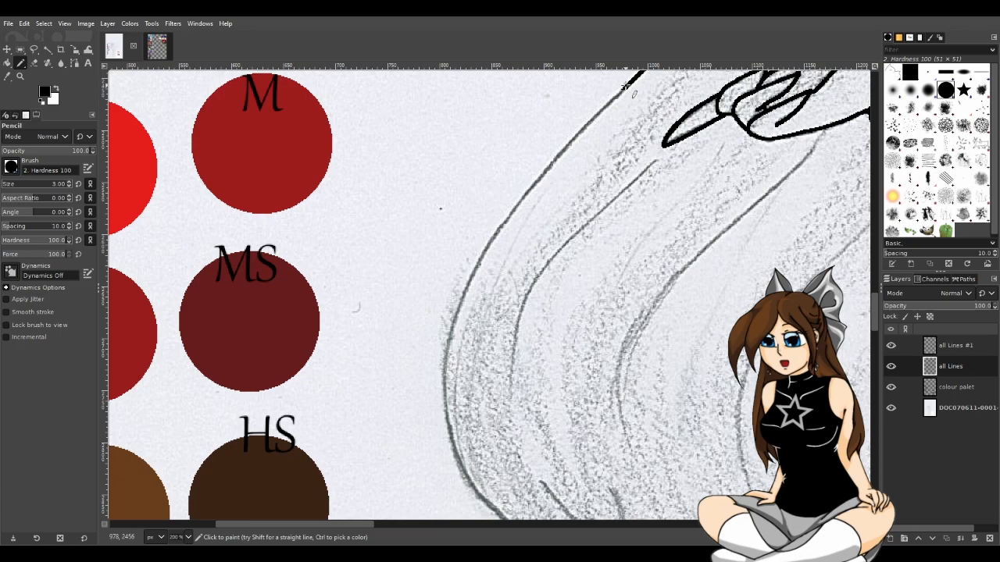
left_click_drag(631, 88, 493, 225)
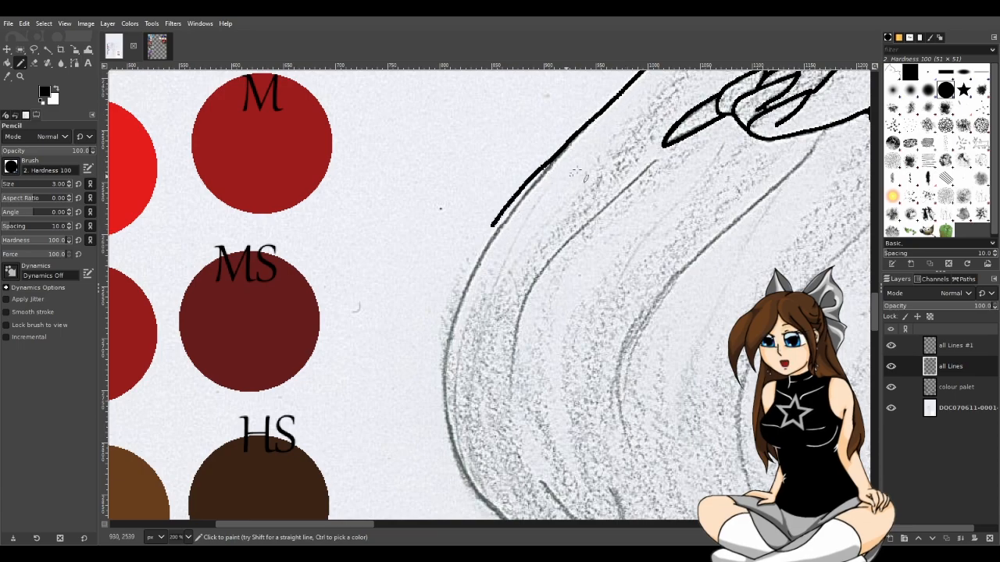
key("ctrl+z")
mouse_move(626, 87)
left_mouse_down()
mouse_move(521, 195)
mouse_move(473, 262)
mouse_move(446, 342)
left_mouse_up()
key("ctrl+z")
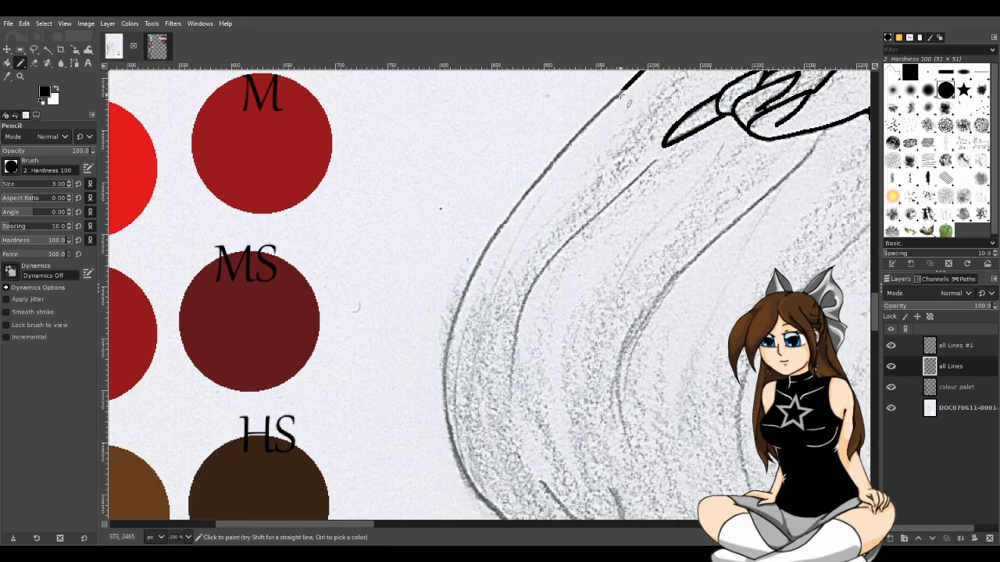
left_click_drag(625, 87, 552, 195)
key("ctrl+z")
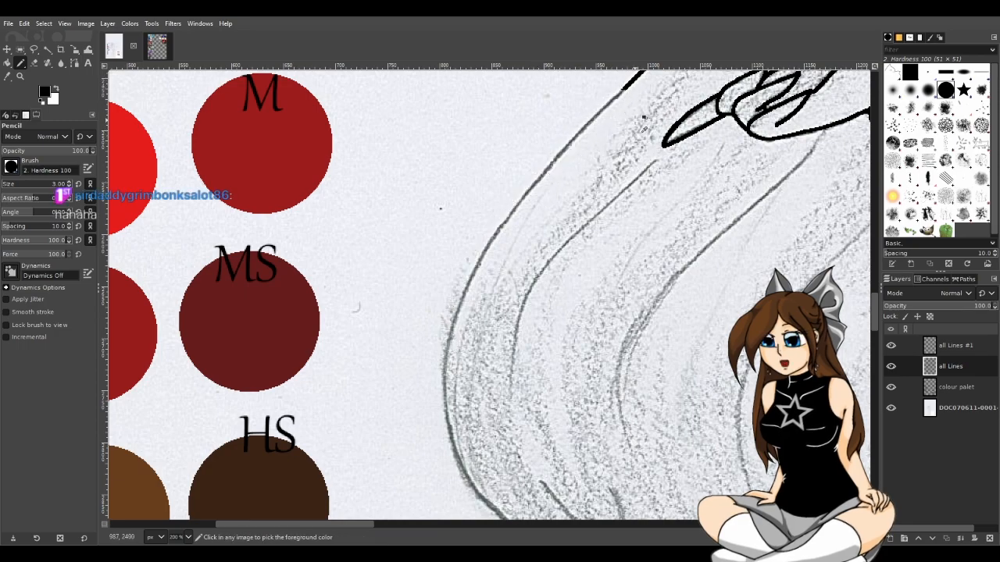
Step: Try to redraw the hair edge along the sketch line with the 3 px Pencil, from the cut end to well below the fingertip
scroll(639, 196, "up", 3)
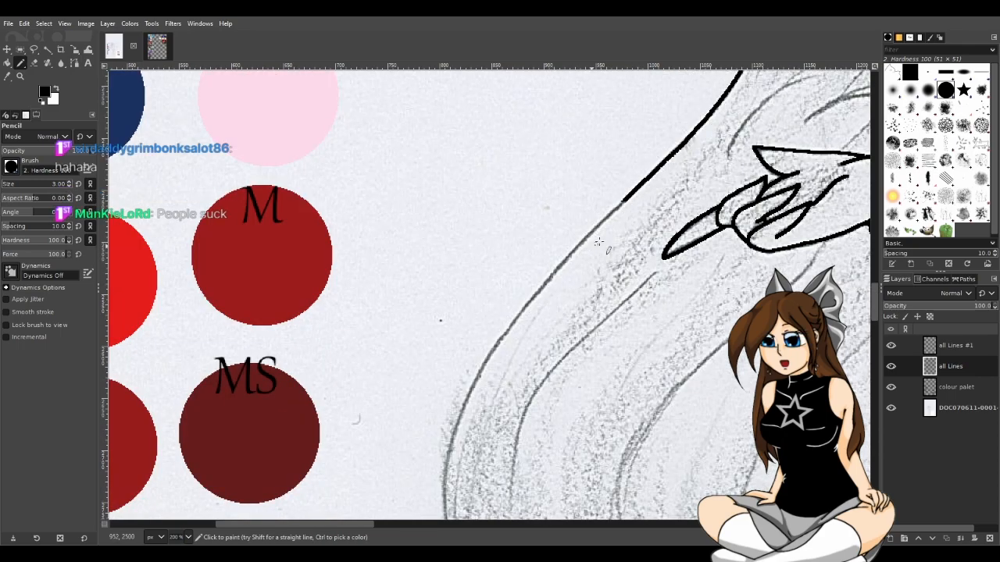
mouse_move(608, 222)
left_mouse_down()
mouse_move(510, 334)
mouse_move(444, 451)
left_mouse_up()
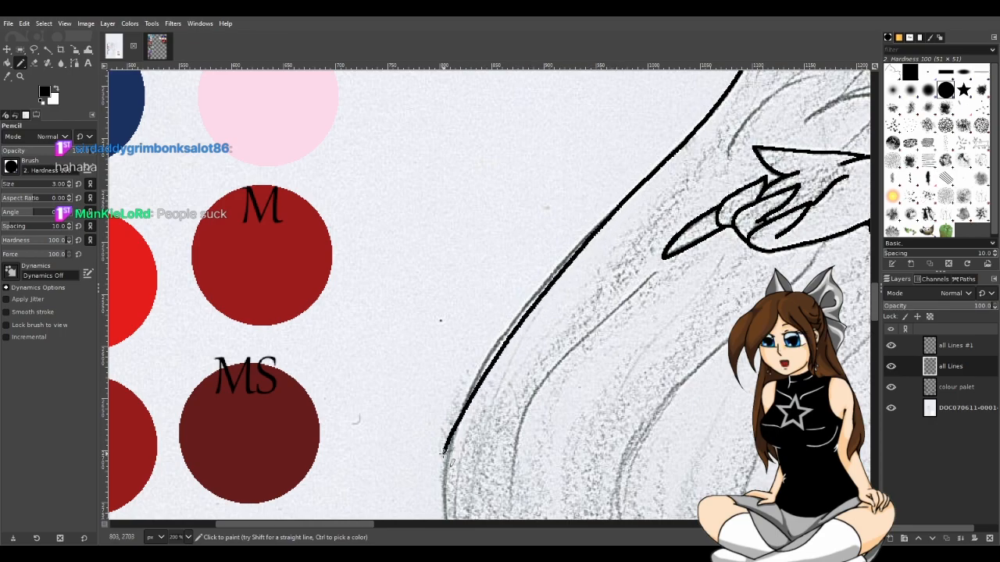
key("ctrl+z")
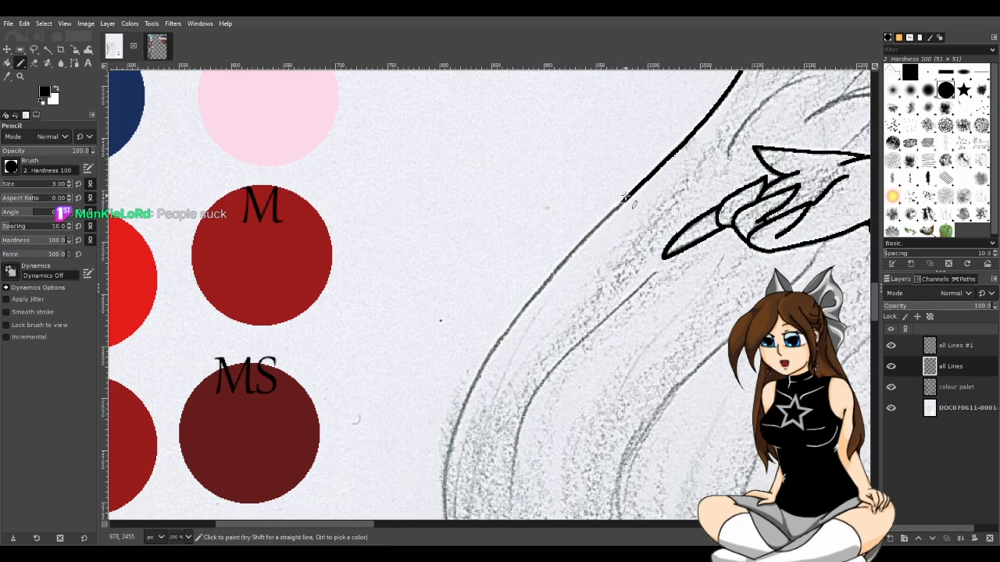
left_click_drag(624, 201, 547, 272)
key("ctrl+z")
left_click_drag(624, 201, 529, 304)
key("ctrl+z")
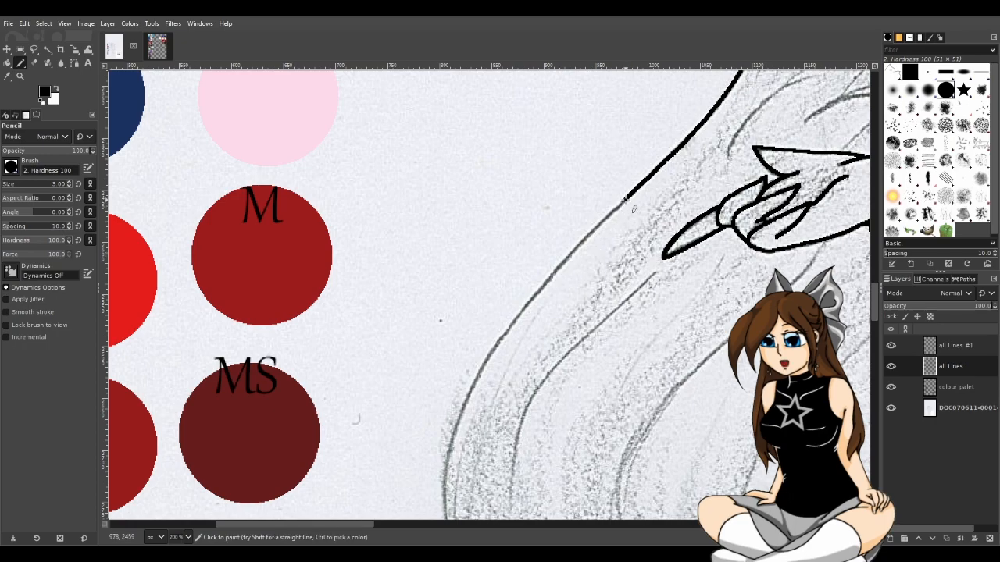
left_click_drag(603, 221, 486, 374)
key("ctrl+z")
key("ctrl+z")
scroll(557, 332, "down", 3)
scroll(558, 325, "up", 3)
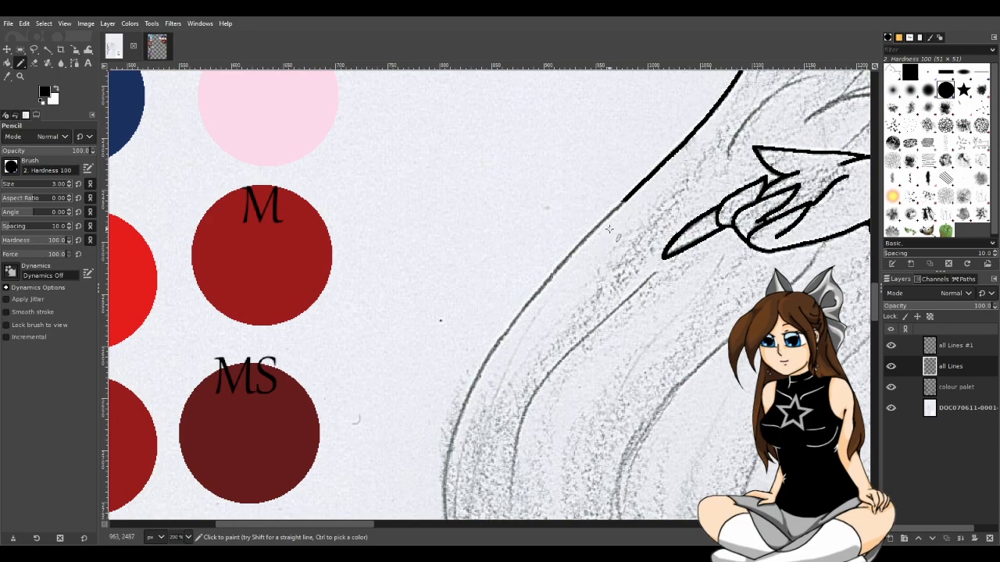
Step: Try to draw only the first short section of the hair's outer edge below the cut end
left_click_drag(623, 200, 547, 284)
key("ctrl+z")
left_click_drag(622, 200, 564, 270)
key("ctrl+z")
left_click_drag(623, 200, 561, 267)
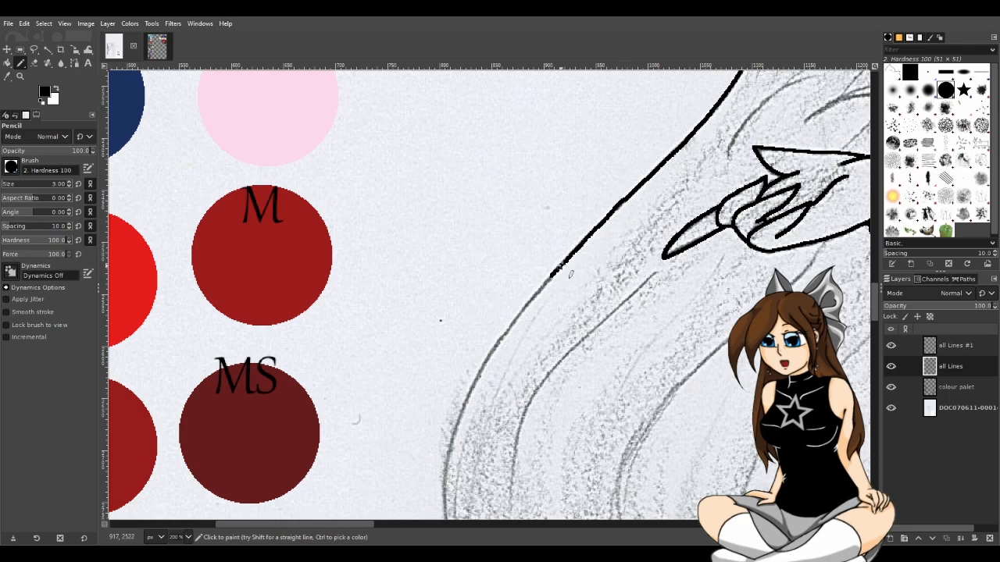
key("ctrl+z")
Step: Trace the long hair's outer edge with the 3 px Pencil from the cut end beside the fingertip down to the start of the lower bulge
scroll(613, 220, "up", 2)
scroll(605, 381, "up", 1)
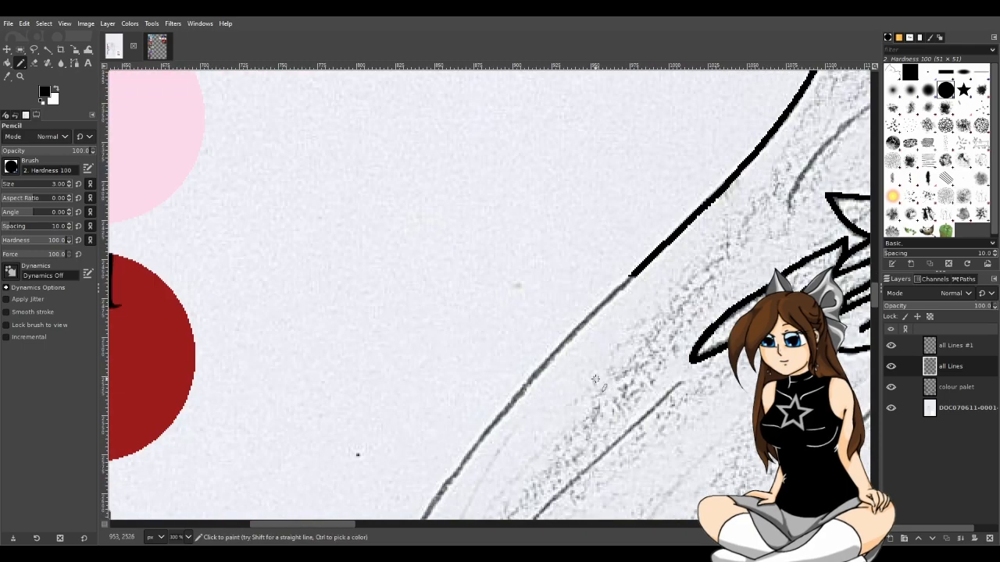
scroll(595, 380, "down", 3)
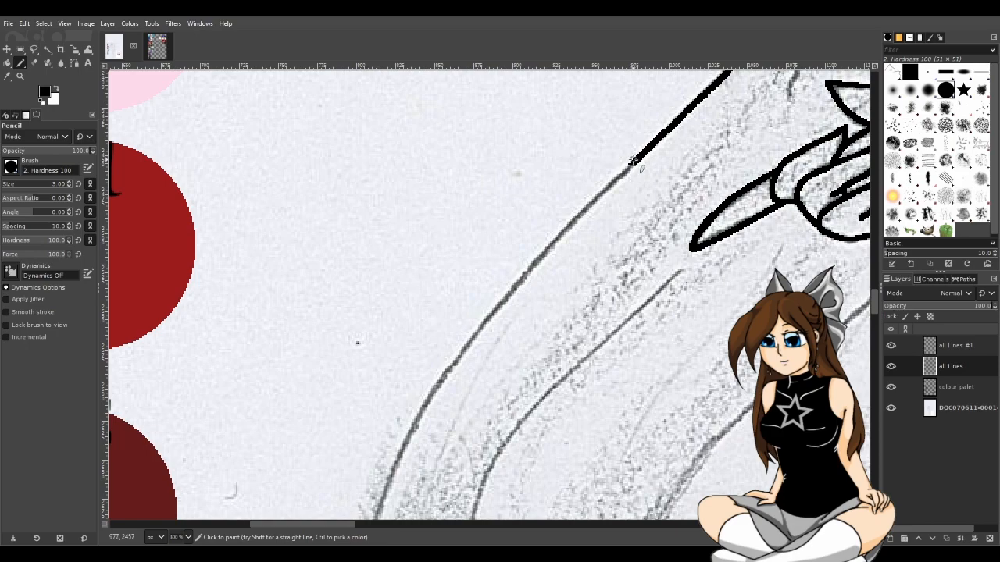
mouse_move(633, 164)
left_mouse_down()
mouse_move(577, 213)
mouse_move(625, 175)
mouse_move(527, 277)
mouse_move(457, 381)
left_mouse_up()
key("ctrl+z")
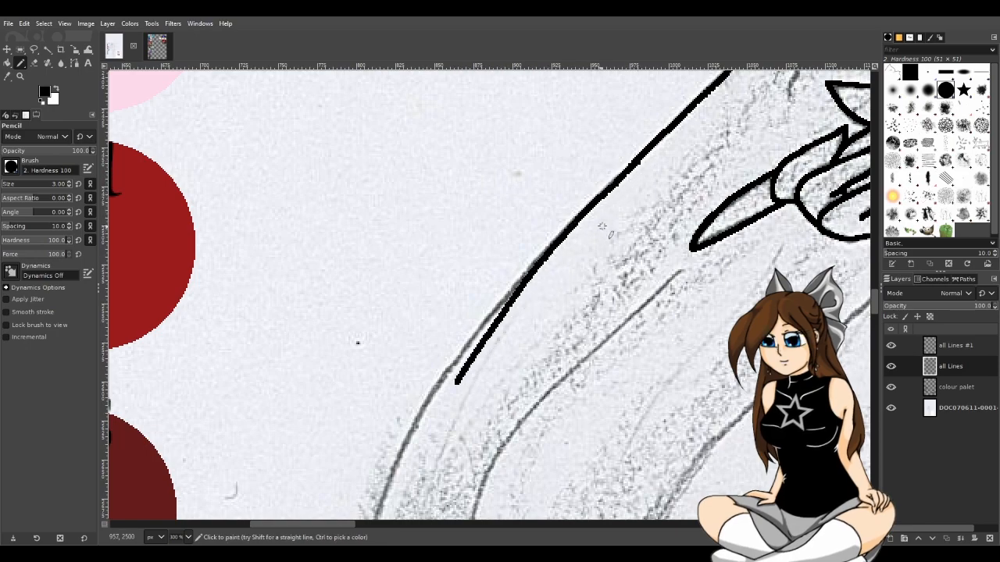
key("ctrl+z")
left_click_drag(618, 180, 552, 253)
key("ctrl+z")
mouse_move(634, 161)
left_mouse_down()
mouse_move(508, 289)
mouse_move(373, 504)
left_mouse_up()
Step: Erase the lower end of the new hair outline stroke above the bulge with a 6 px Eraser, and return to the 3 px Pencil
scroll(452, 424, "down", 3)
scroll(451, 424, "down", 3)
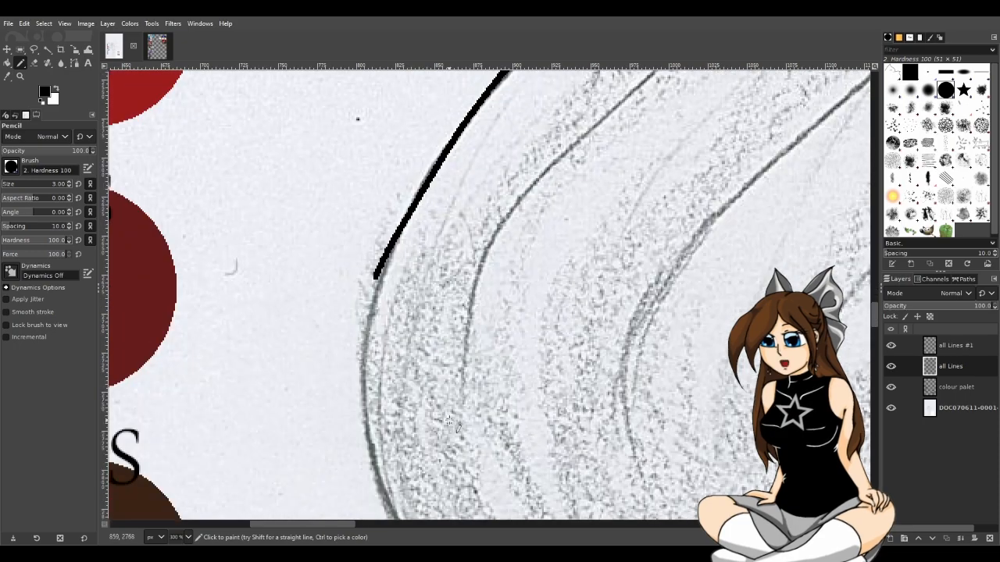
left_click(34, 63)
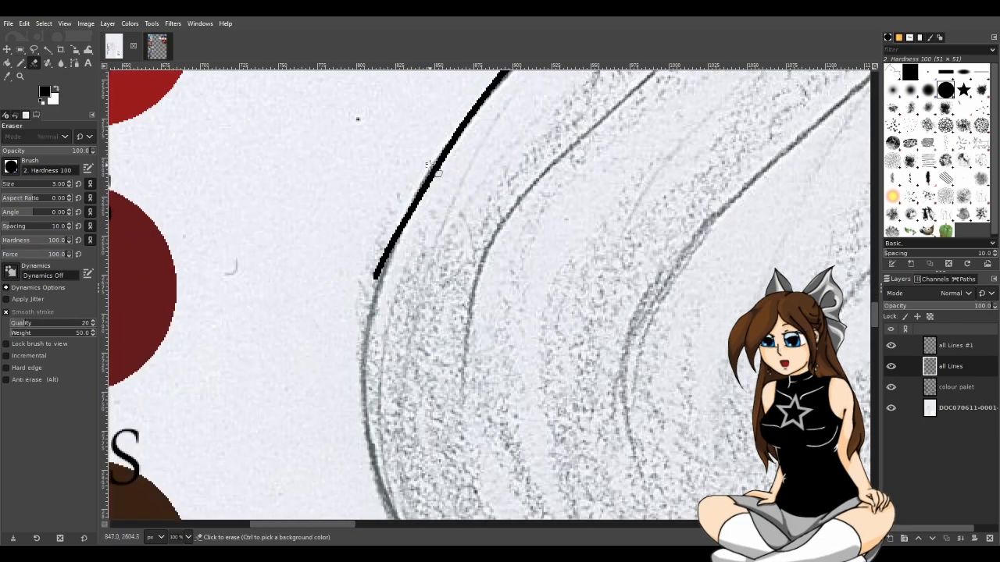
left_click_drag(452, 154, 423, 153)
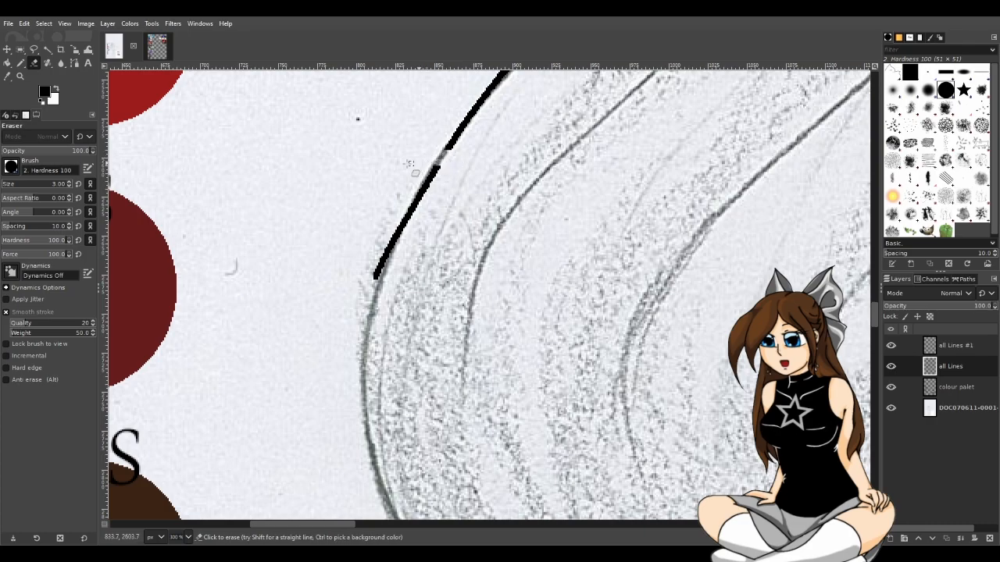
left_click(7, 182)
left_click_drag(438, 165, 370, 271)
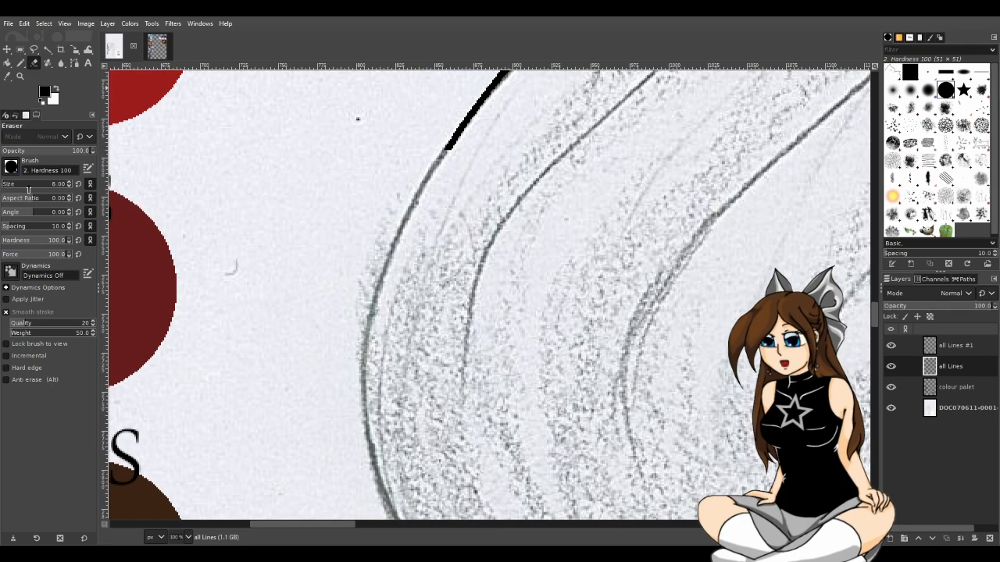
left_click(70, 186)
left_click(70, 186)
left_click(21, 62)
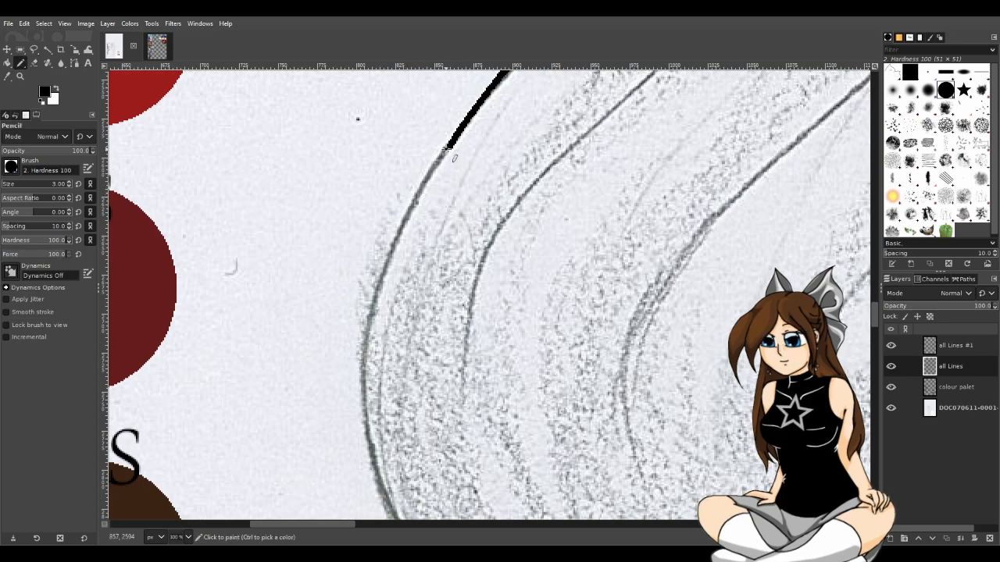
Step: Try to trace the hair's outer edge around the bulge in one long 3 px Pencil stroke from the trimmed end
left_click_drag(339, 521, 333, 521)
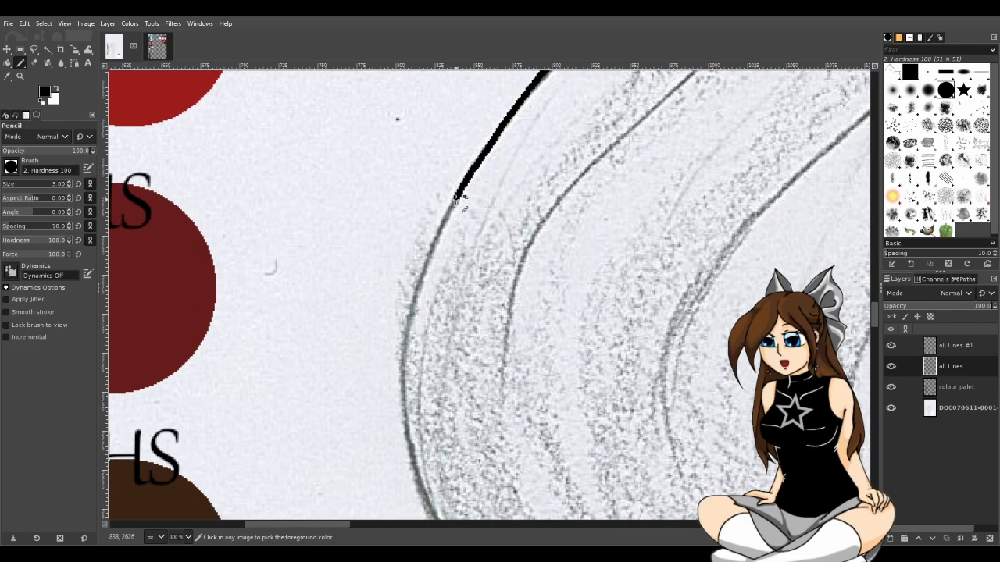
mouse_move(491, 144)
left_mouse_down()
mouse_move(415, 285)
mouse_move(391, 405)
left_mouse_up()
key("ctrl+z")
left_click_drag(488, 147, 426, 283)
key("ctrl+z")
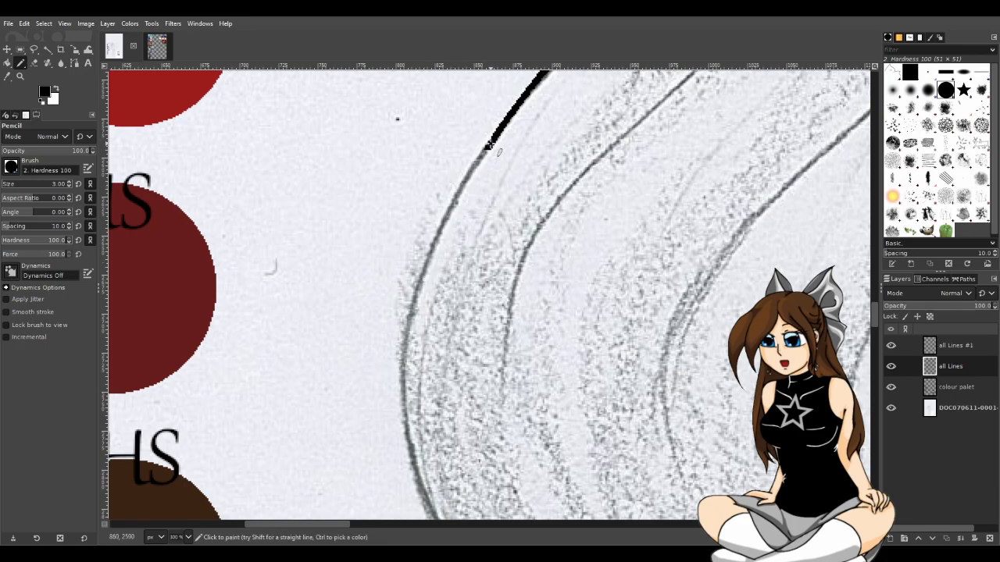
left_click_drag(481, 157, 445, 233)
key("ctrl+z")
mouse_move(480, 159)
left_mouse_down()
mouse_move(411, 316)
mouse_move(397, 453)
left_mouse_up()
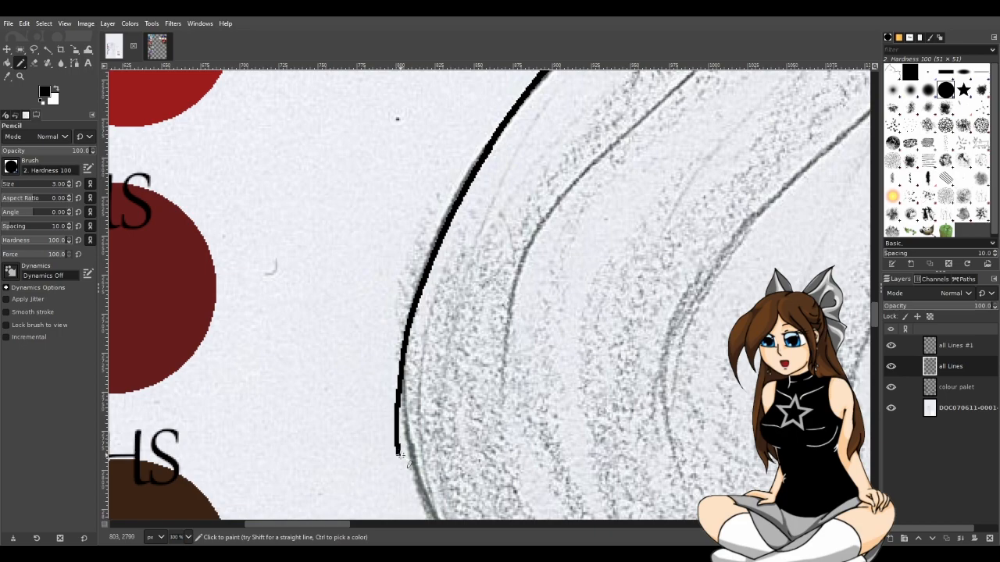
key("ctrl+z")
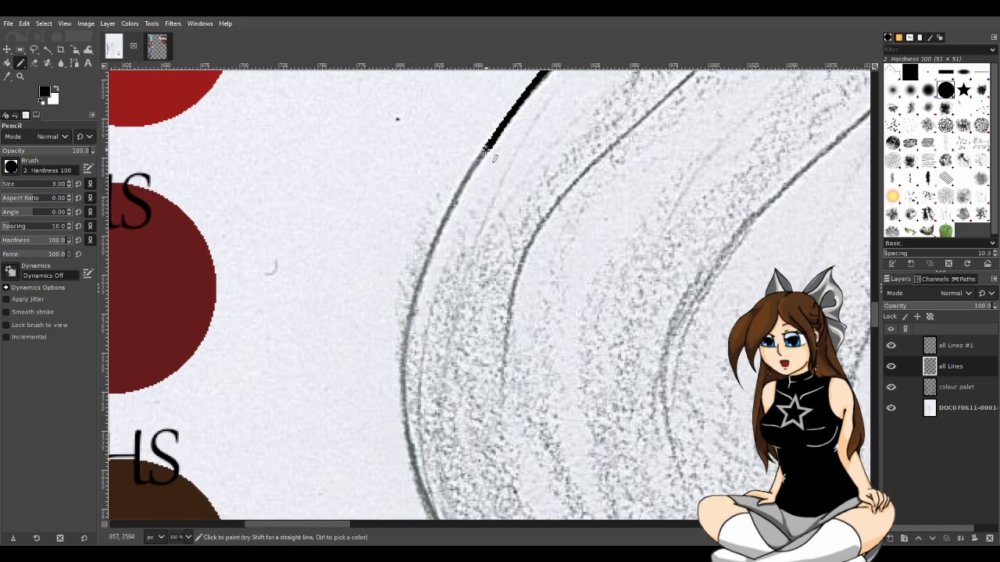
Step: Try shorter Pencil strokes that continue the hair outline just below its trimmed end
mouse_move(465, 185)
left_mouse_down()
mouse_move(425, 278)
mouse_move(409, 447)
left_mouse_up()
key("ctrl+z")
key("ctrl+z")
left_click_drag(485, 154, 461, 208)
key("ctrl+z")
left_click_drag(490, 146, 458, 191)
key("ctrl+z")
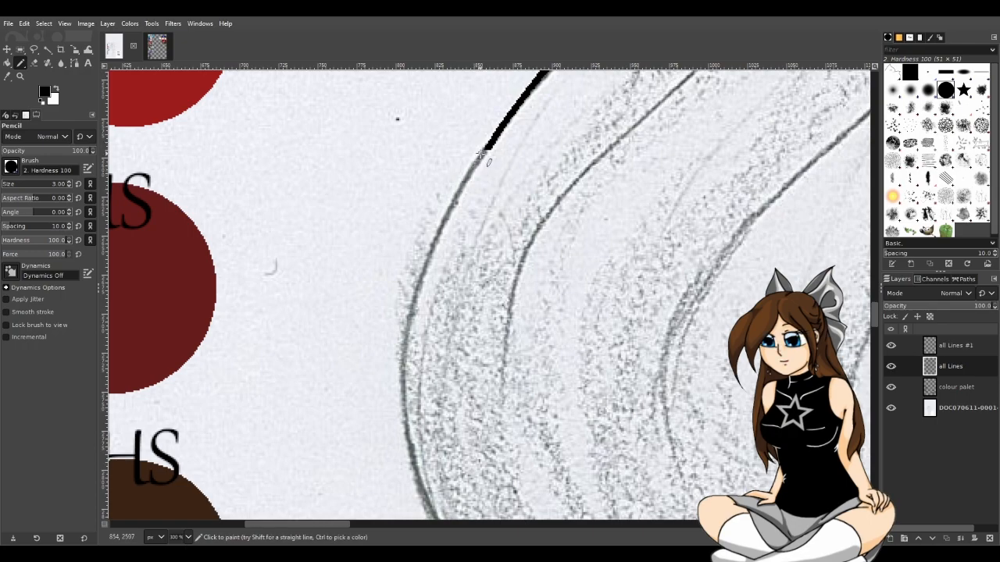
Step: Trace the hair's outer edge with the 3 px Pencil from the trimmed end around the bulge to its lower curve
scroll(473, 170, "up", 1)
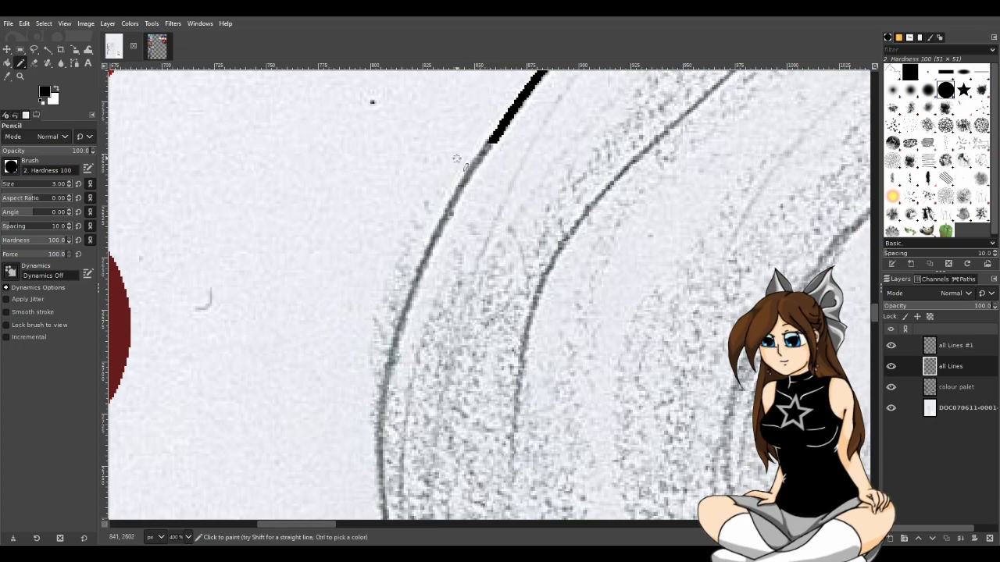
mouse_move(504, 125)
left_mouse_down()
mouse_move(411, 300)
mouse_move(368, 472)
left_mouse_up()
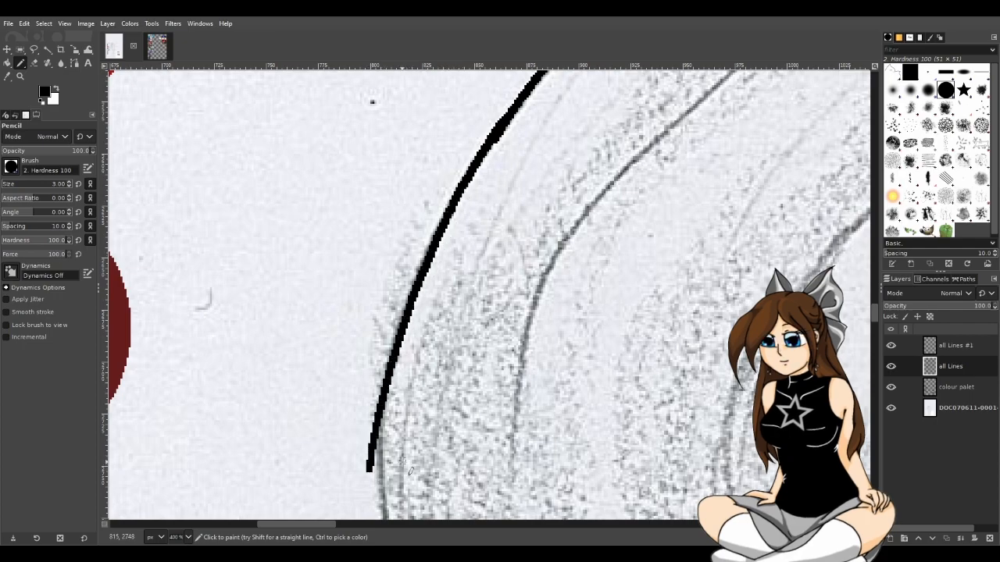
scroll(401, 462, "down", 3)
scroll(384, 389, "down", 3)
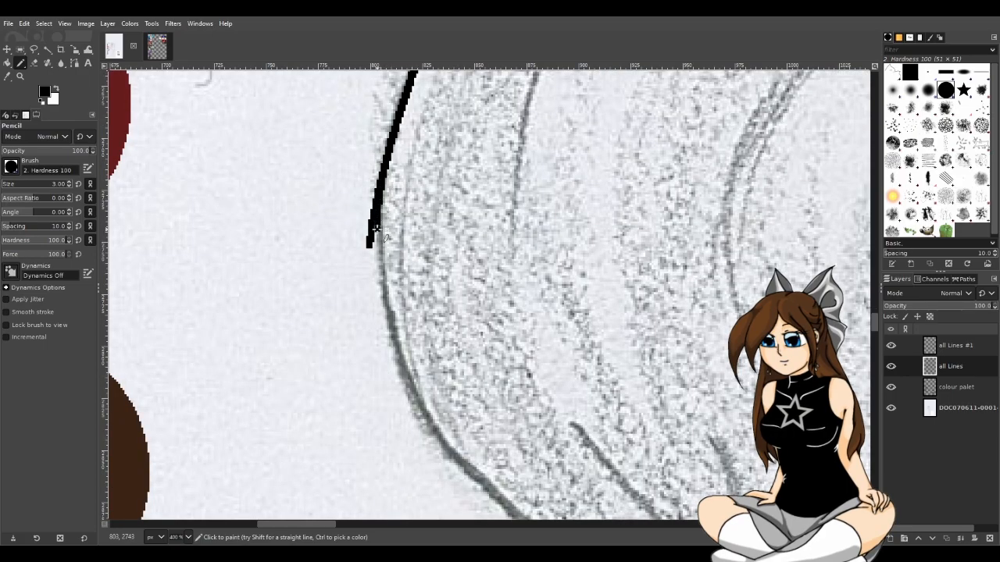
mouse_move(375, 244)
left_mouse_down()
mouse_move(396, 361)
mouse_move(430, 435)
mouse_move(483, 486)
left_mouse_up()
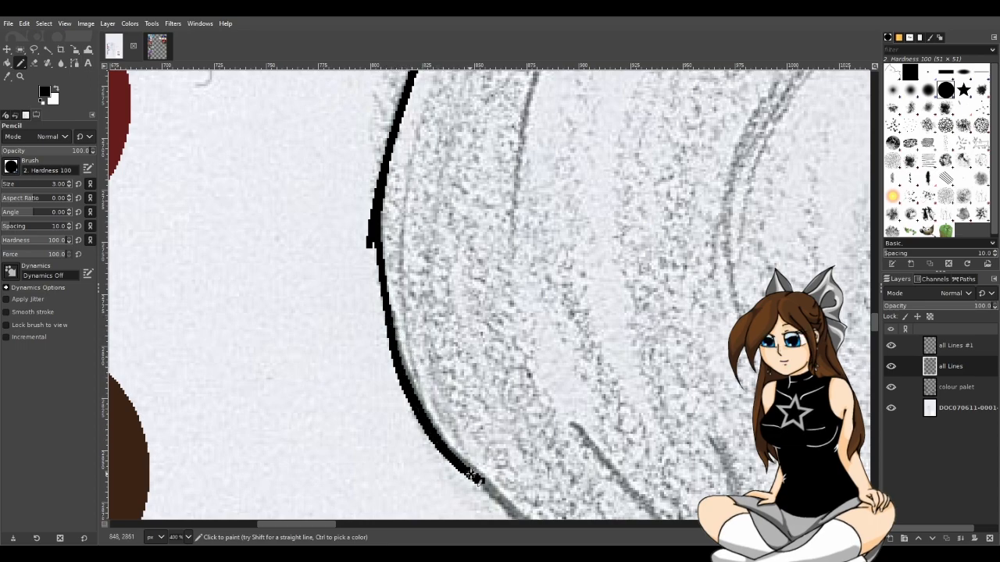
left_click_drag(391, 320, 432, 439)
Step: Erase the bump where the two outline strokes meet and thin the thick lower curve with the 3 px Eraser
key("shift+e")
left_click_drag(370, 245, 375, 176)
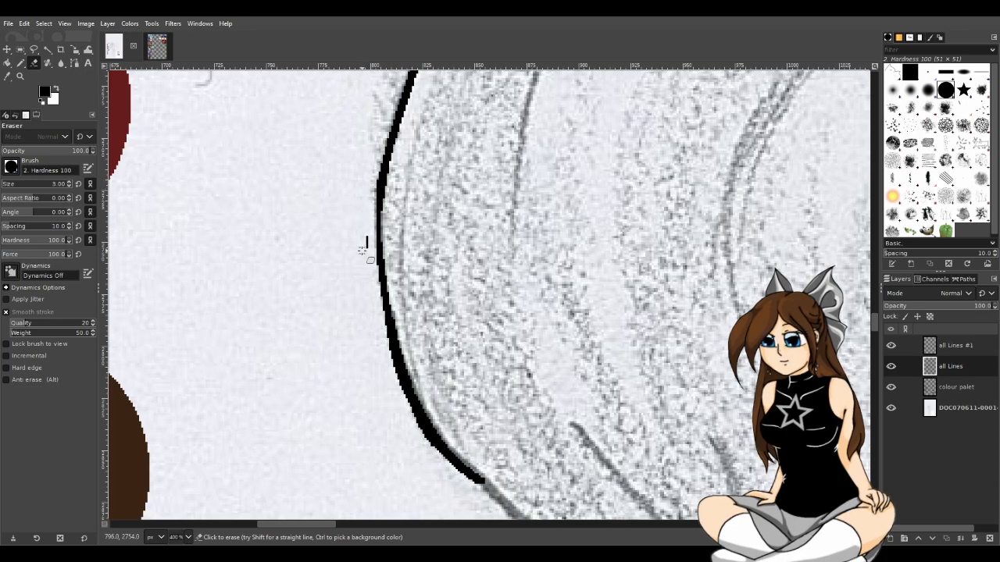
scroll(440, 386, "down", 3)
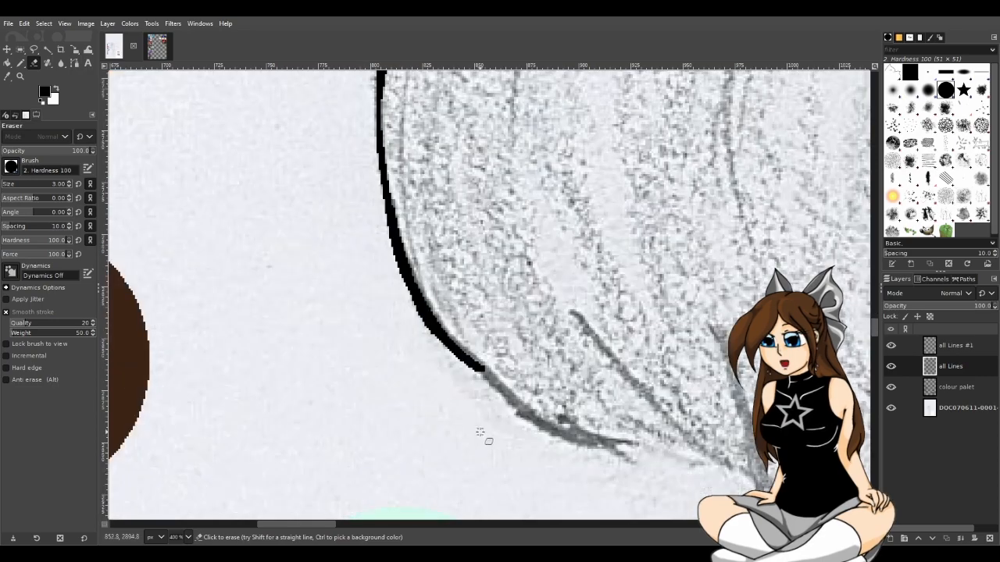
left_click_drag(384, 222, 413, 296)
key("ctrl+z")
mouse_move(382, 222)
left_mouse_down()
mouse_move(417, 321)
mouse_move(434, 351)
mouse_move(402, 287)
mouse_move(453, 365)
mouse_move(409, 318)
mouse_move(465, 373)
left_mouse_up()
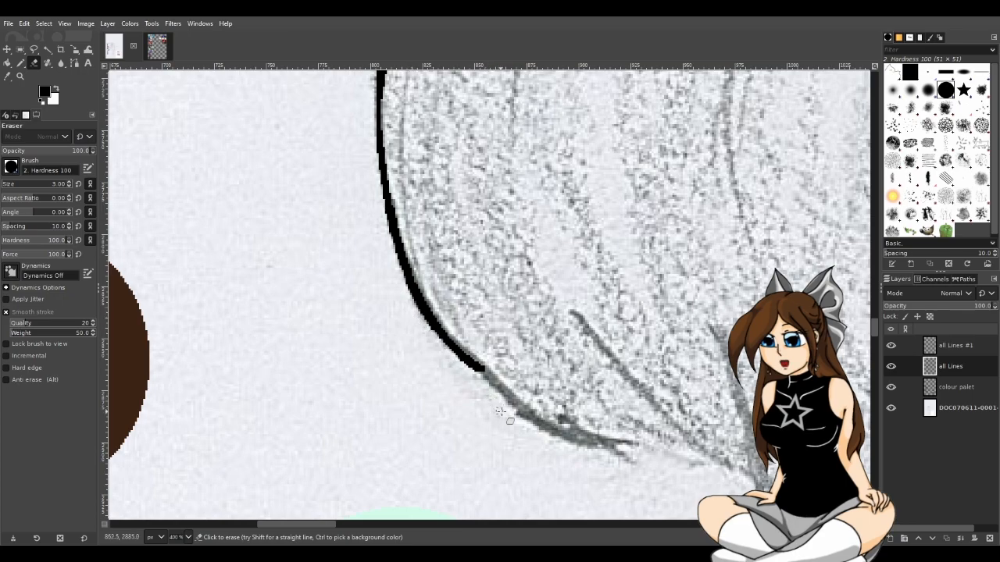
Step: Extend the hair outline with the 3 px Pencil along the underside of the bulge to just past the first lock's tip
scroll(609, 441, "down", 3)
left_click_drag(326, 523, 361, 526)
left_click(21, 63)
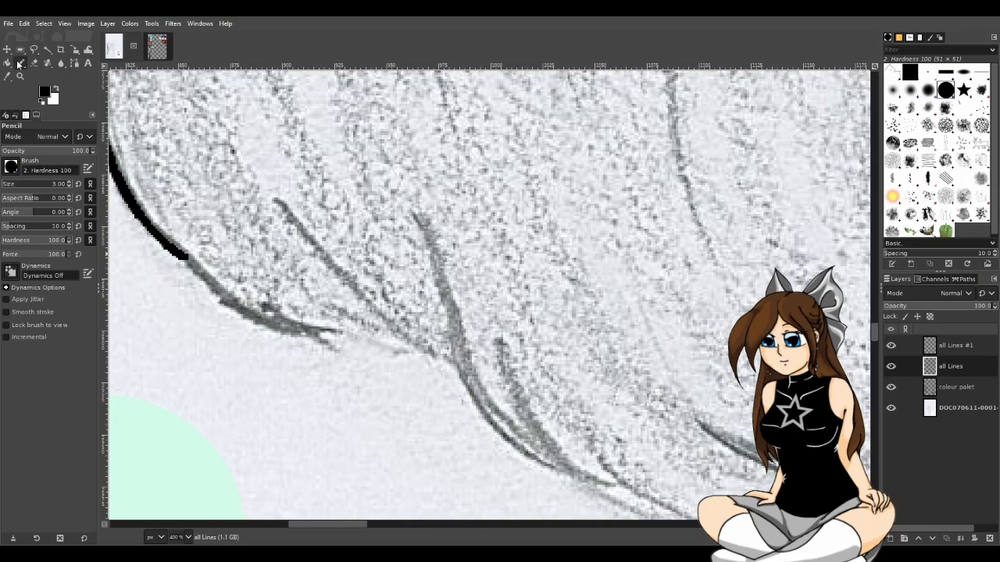
mouse_move(181, 256)
left_mouse_down()
mouse_move(258, 322)
mouse_move(306, 336)
left_mouse_up()
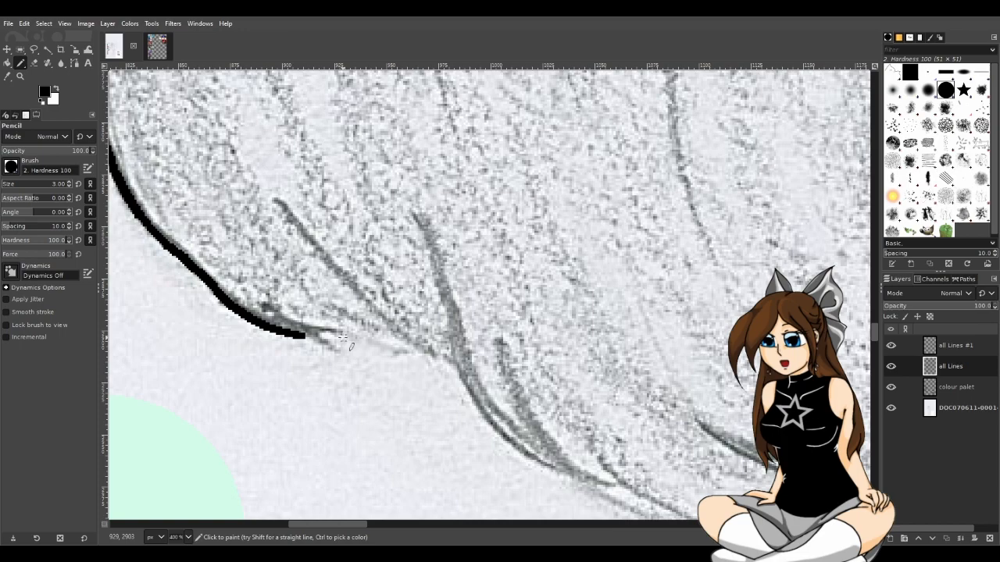
key("ctrl+z")
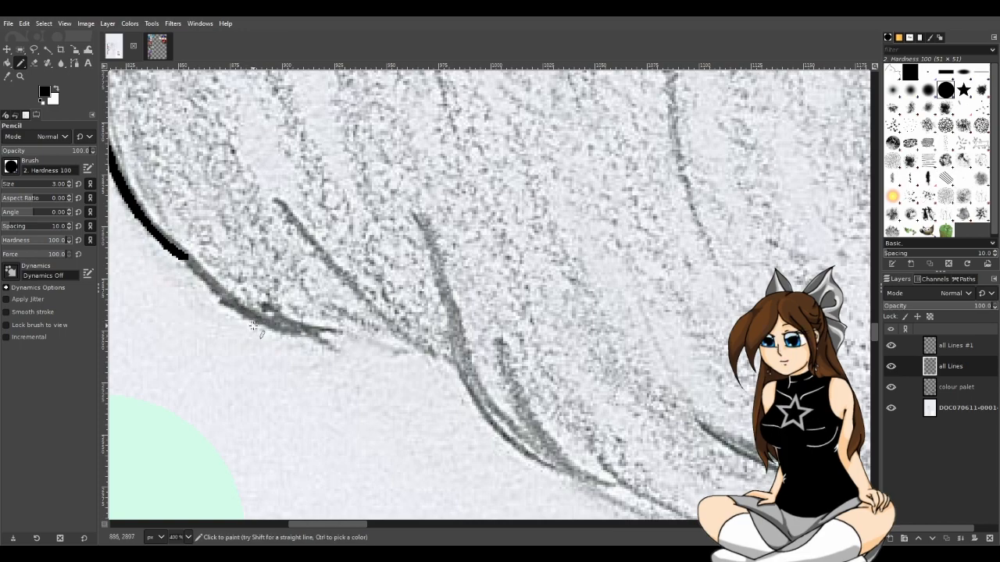
key("ctrl+y")
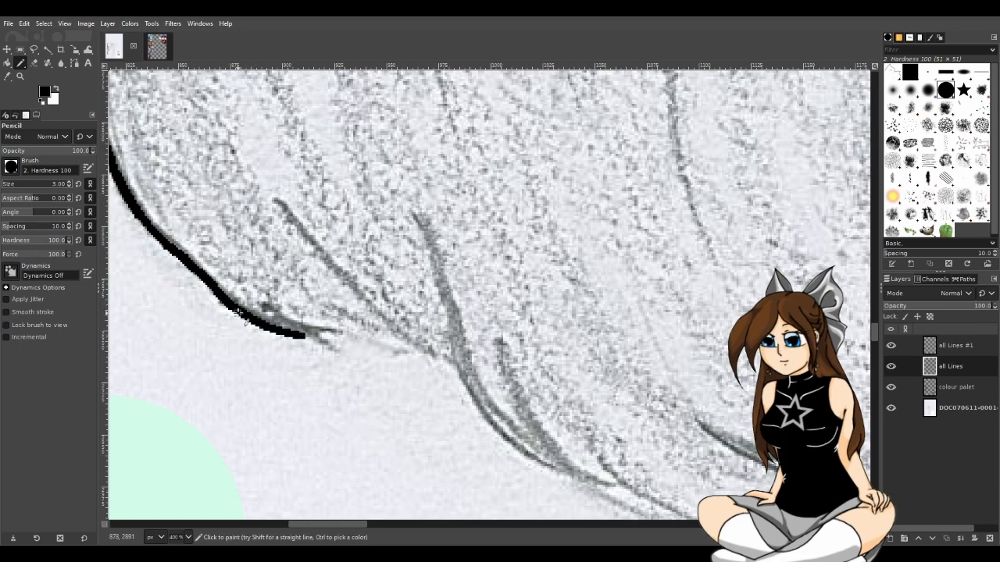
mouse_move(279, 336)
left_mouse_down()
mouse_move(342, 330)
mouse_move(349, 332)
mouse_move(333, 332)
mouse_move(365, 342)
left_mouse_up()
key("ctrl+z")
key("ctrl+z")
key("ctrl+y")
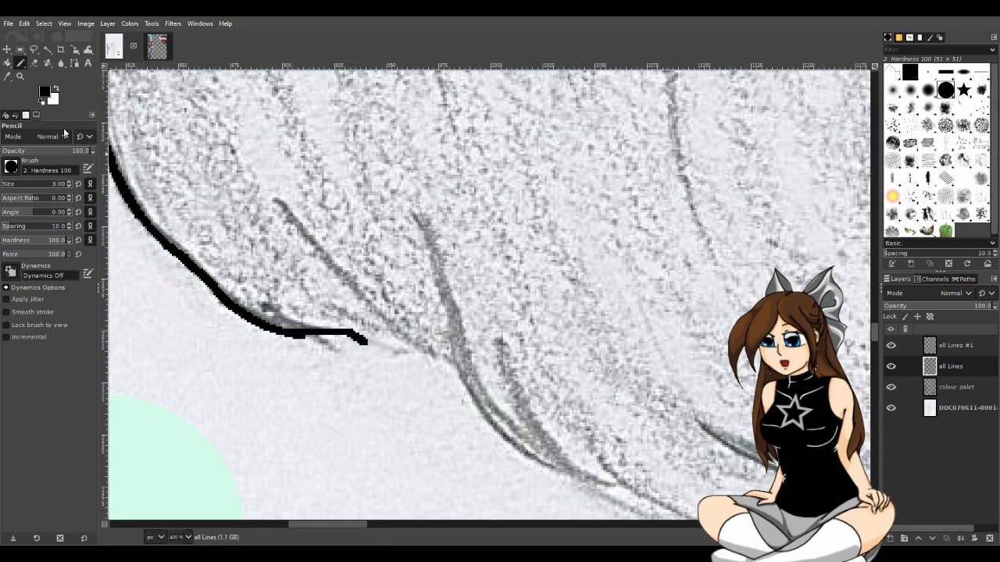
Step: Erase the overshoot beyond the first lock's tip and taper the line's end with the 3 px Eraser
key("shift+e")
left_click(347, 337)
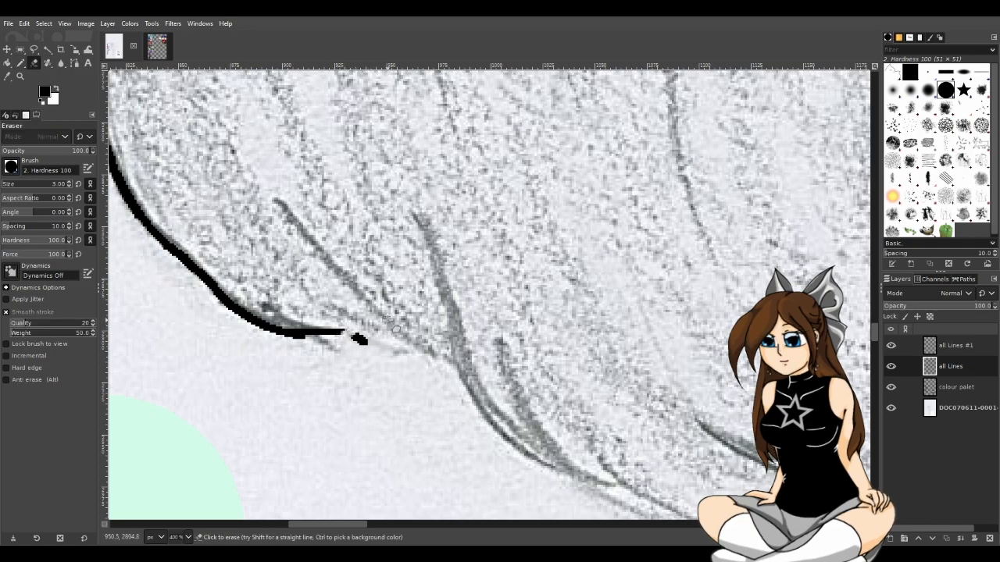
left_click(357, 334)
left_click(343, 333)
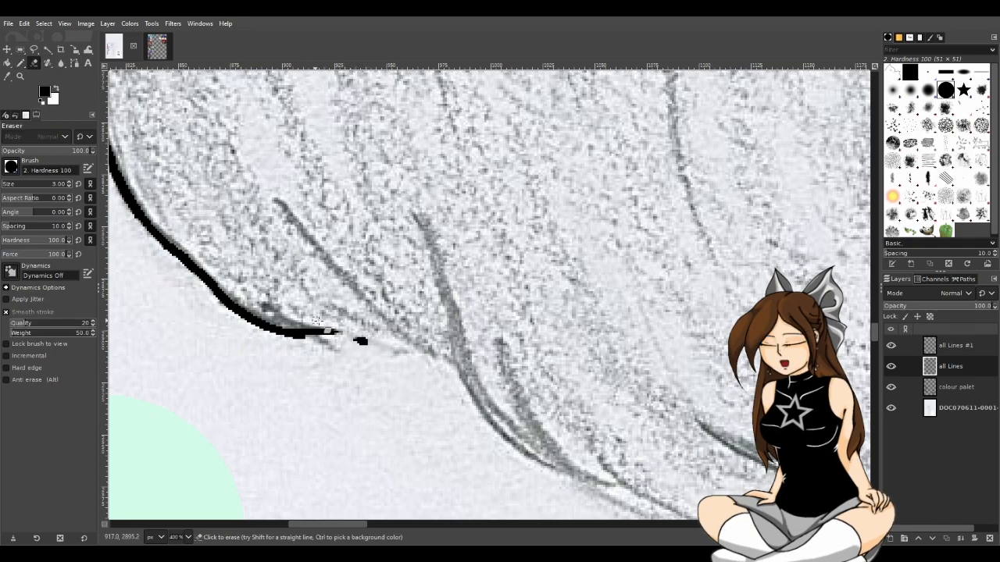
left_click_drag(350, 334, 372, 342)
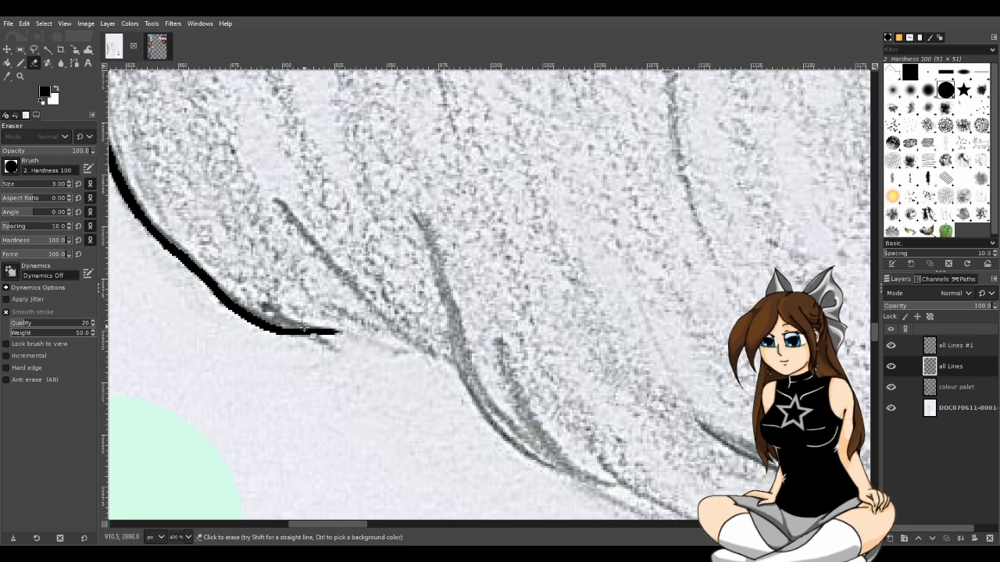
left_click_drag(332, 327, 356, 327)
Step: Check the new hair outline at a wider view and toggle the all Lines layer's visibility to compare it with the sketch
scroll(609, 410, "down", 3)
scroll(607, 364, "down", 3)
scroll(614, 364, "up", 3)
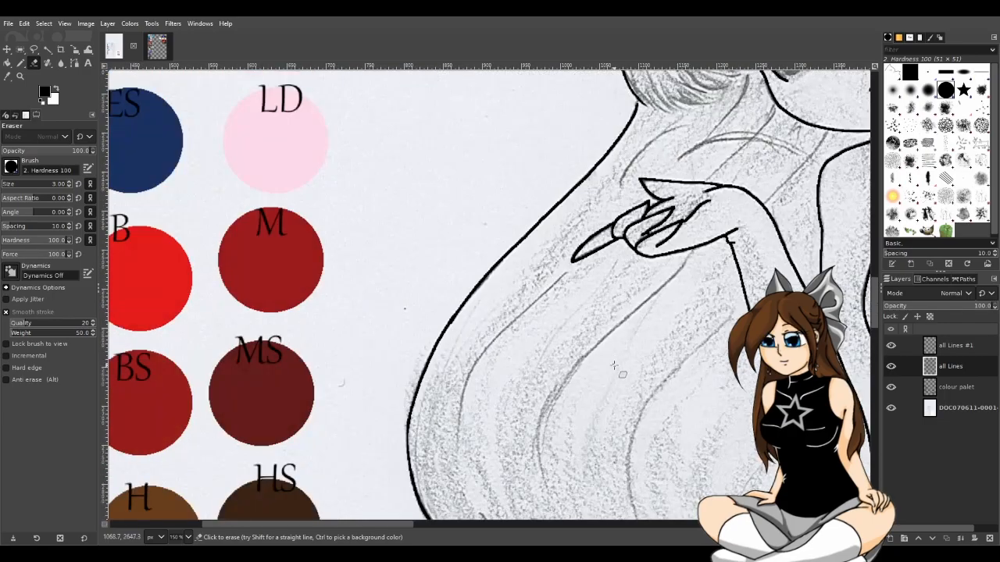
scroll(614, 366, "down", 3)
scroll(554, 341, "up", 4)
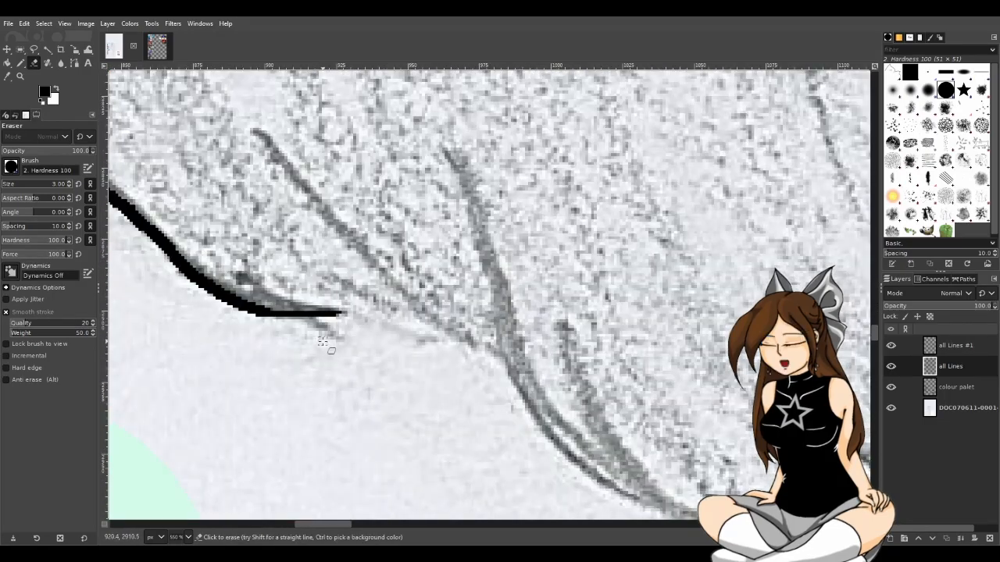
left_click(892, 366)
left_click(892, 367)
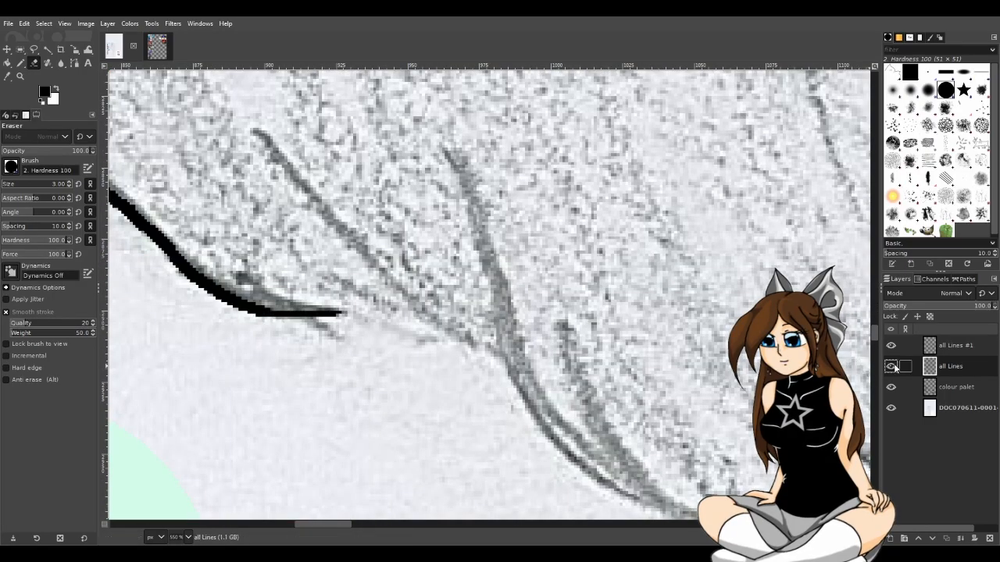
left_click(892, 366)
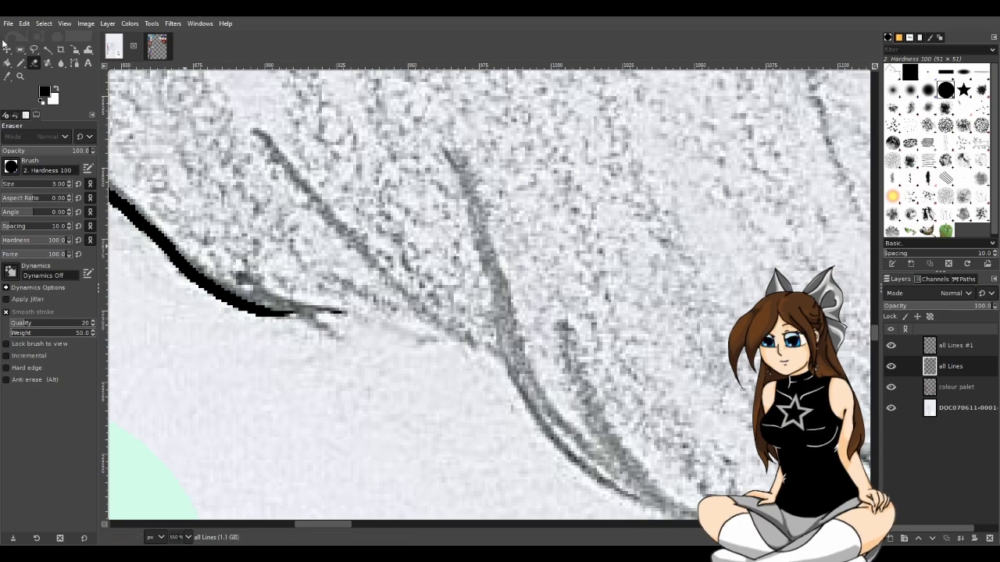
Step: Draw the upper edge of the first lock's tip with the 3 px Pencil and extend the lower outline to meet it
key("n")
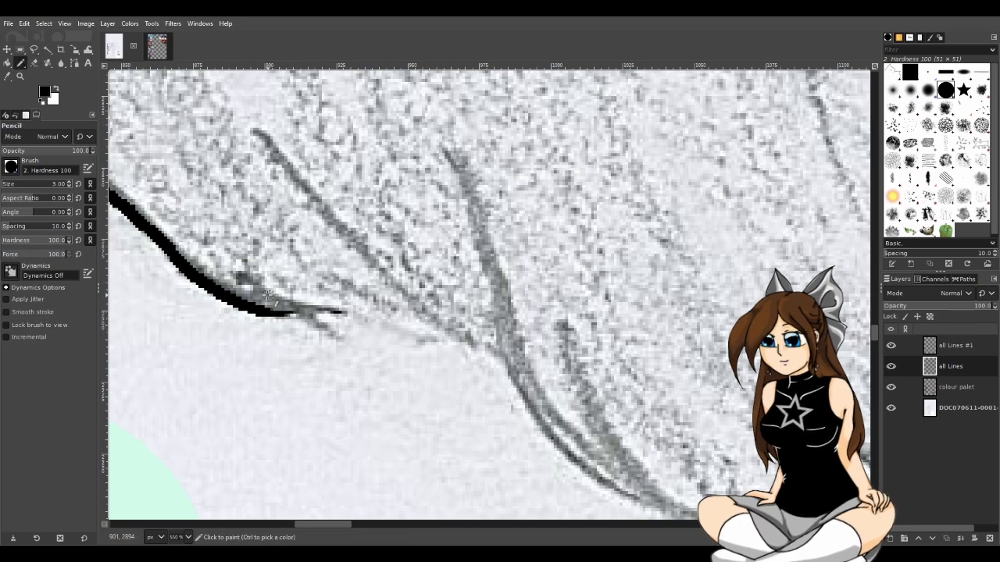
left_click_drag(252, 281, 350, 307)
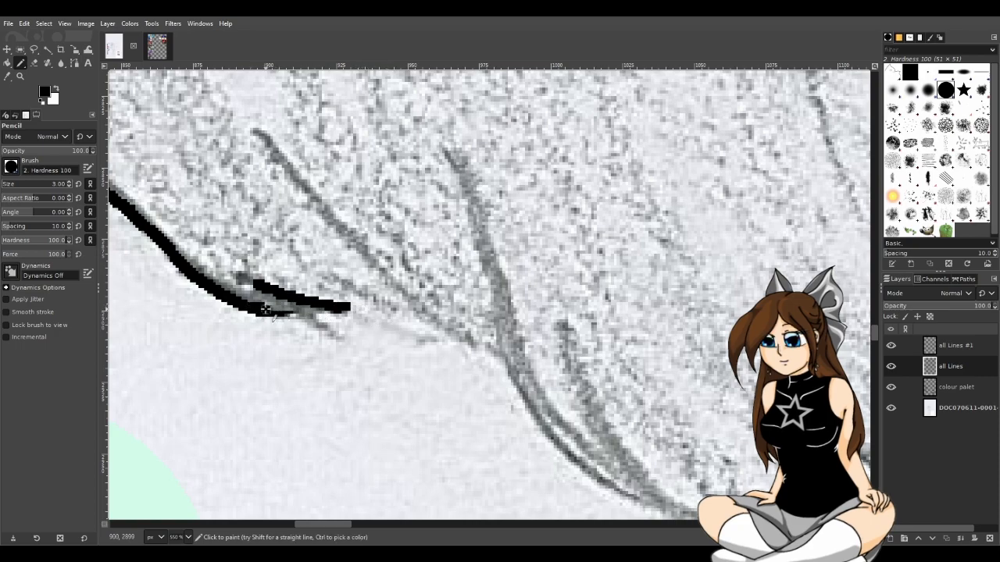
left_click_drag(263, 312, 328, 309)
Step: Trim the end of the first lock's tip to a finer point with the 3 px Eraser
key("shift+e")
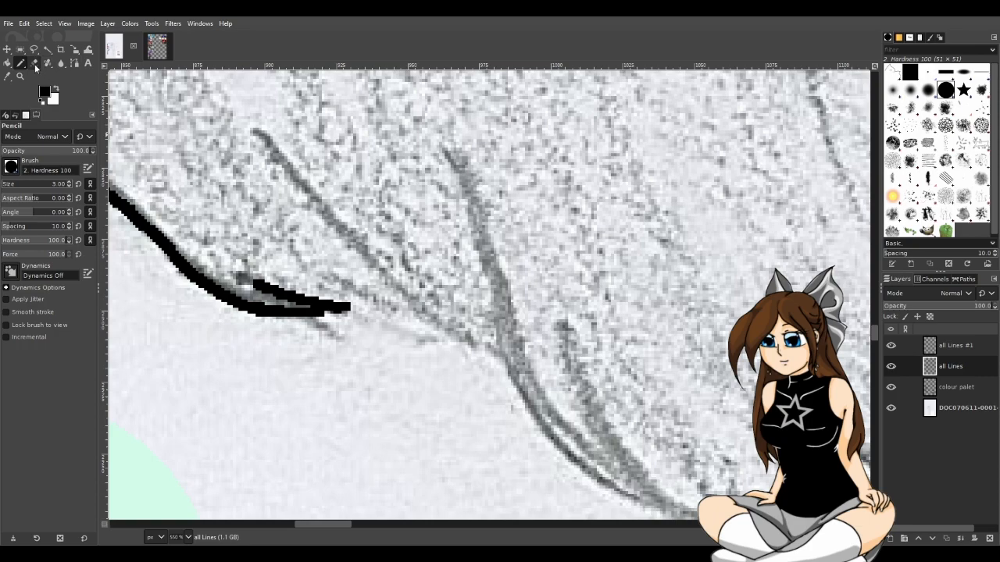
left_click(258, 283)
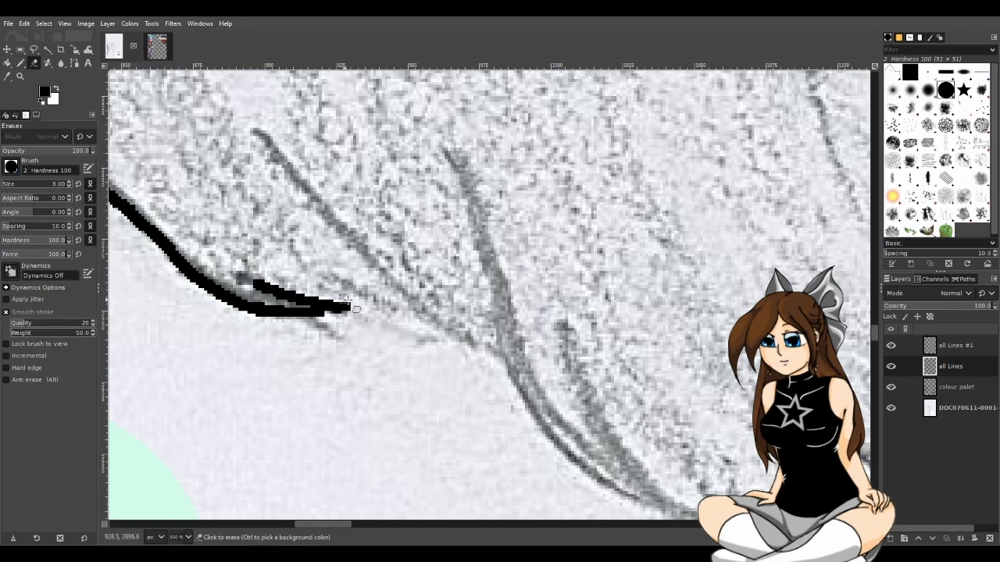
left_click_drag(354, 302, 287, 288)
key("ctrl+z")
left_click_drag(357, 304, 252, 273)
key("ctrl+z")
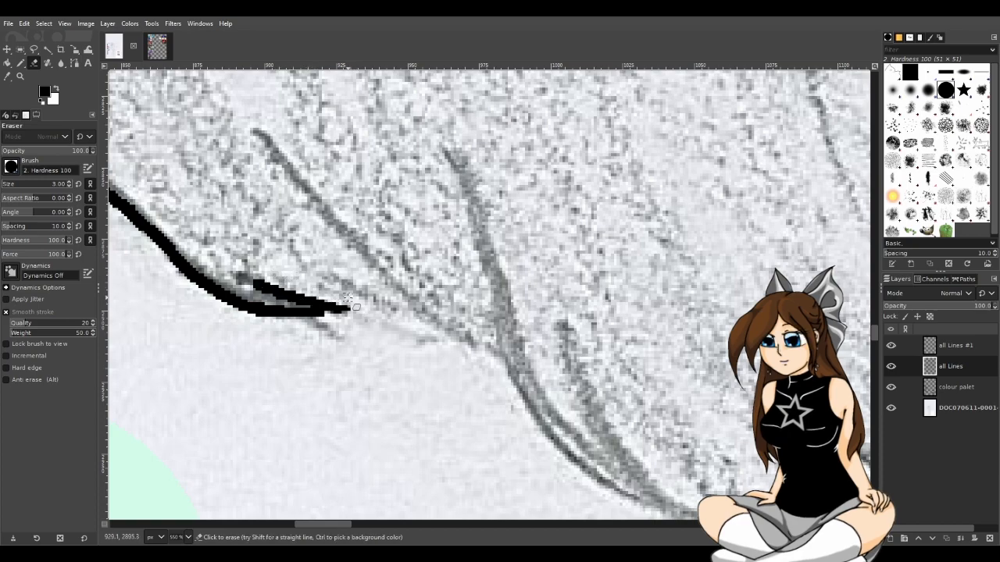
Step: Examine the traced hair outline against the whole figure and return to the first lock's tip with the Pencil active
left_click(20, 63)
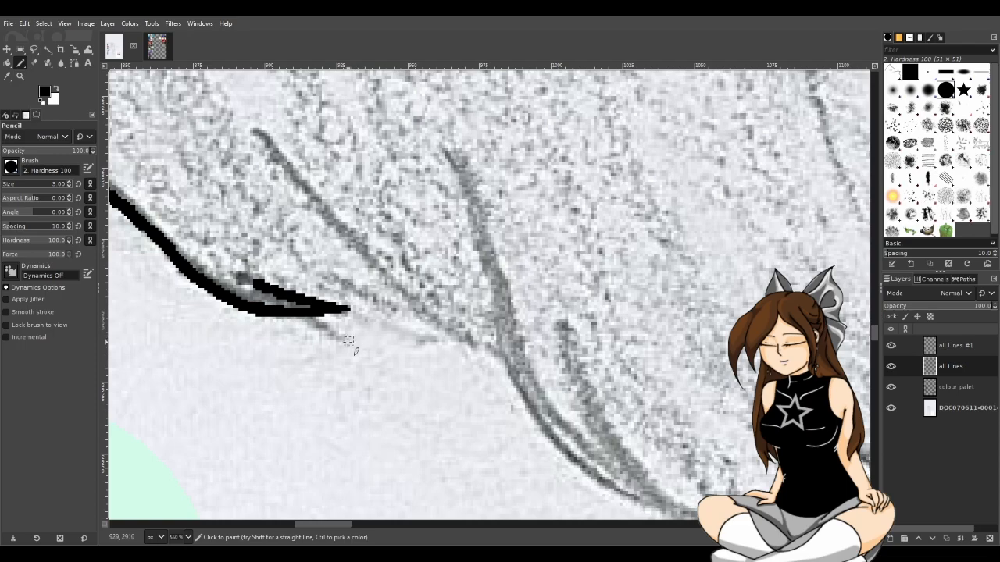
scroll(339, 384, "down", 4)
scroll(349, 393, "down", 2)
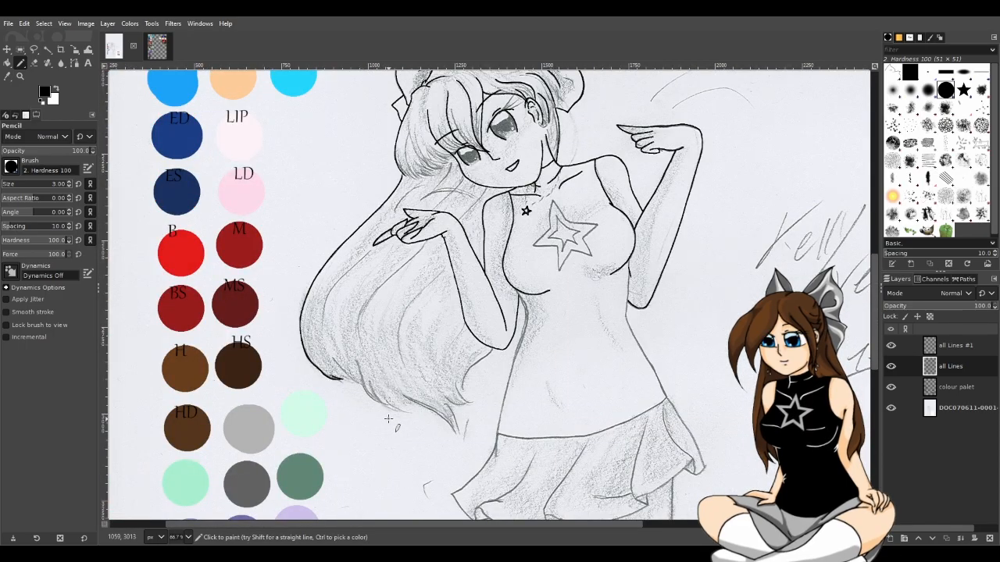
scroll(384, 414, "up", 3)
scroll(144, 228, "up", 2)
scroll(148, 313, "down", 2)
scroll(152, 357, "up", 2)
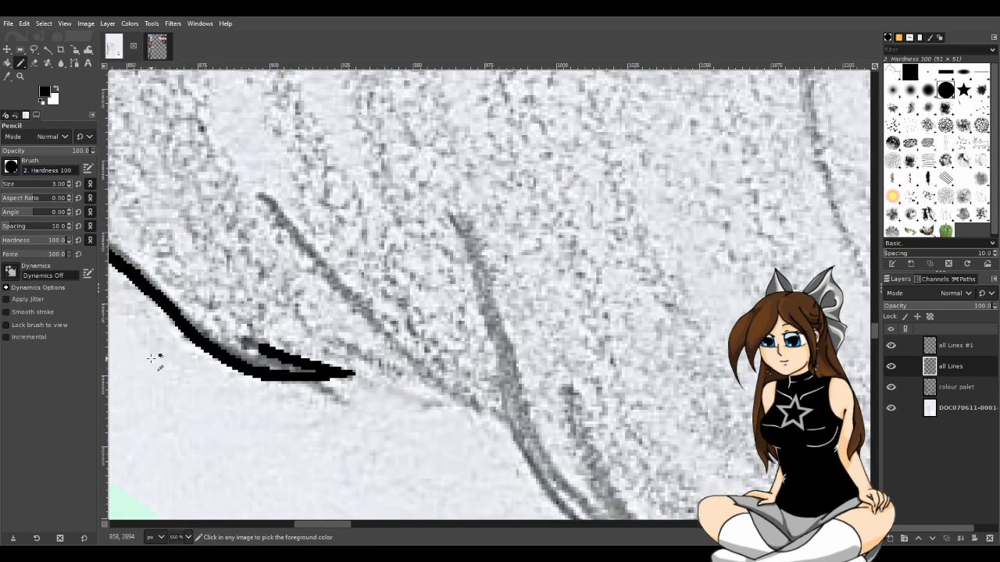
Step: Erase the lower outline of the first lock's tip with the Eraser at 5 px, keeping its upper edge
scroll(152, 357, "up", 1)
key("shift+e")
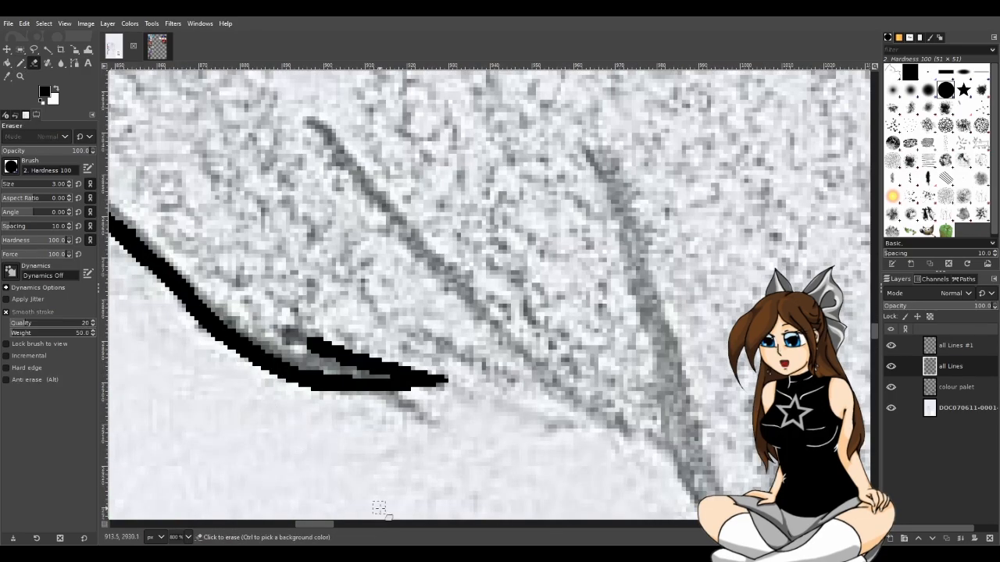
left_click_drag(325, 525, 320, 525)
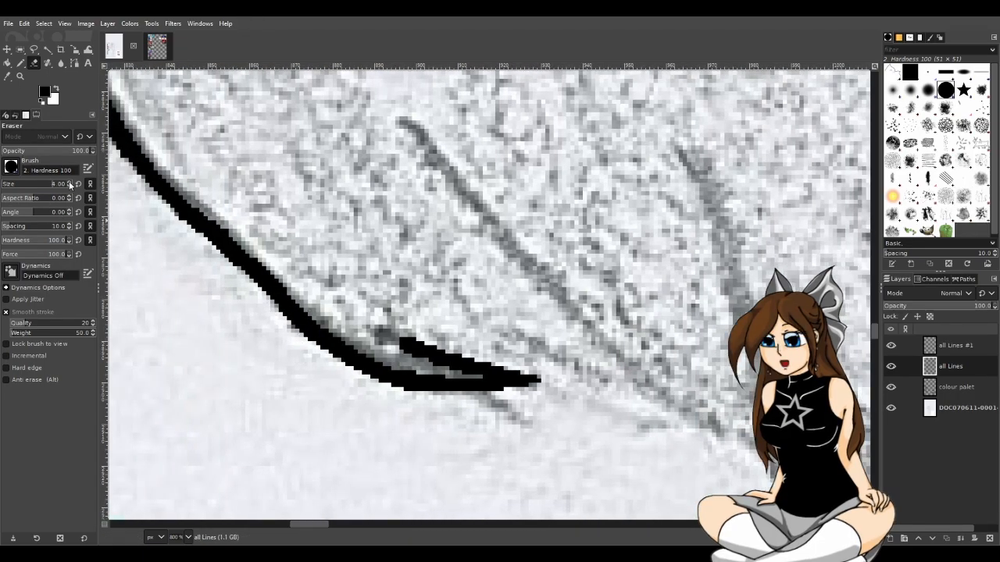
left_click_drag(166, 207, 35, 118)
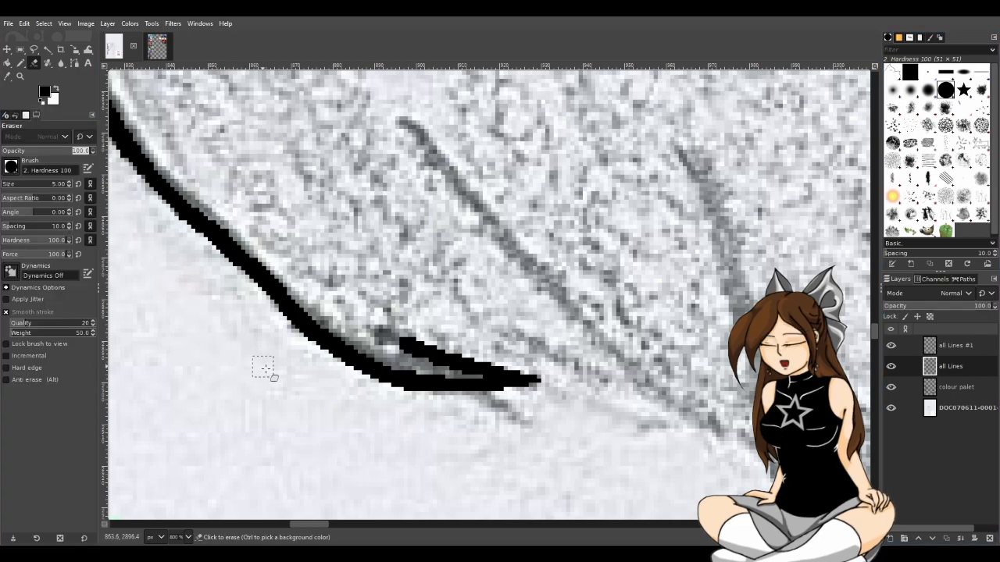
mouse_move(282, 308)
left_mouse_down()
mouse_move(313, 310)
mouse_move(294, 309)
mouse_move(313, 338)
mouse_move(361, 370)
mouse_move(519, 403)
left_mouse_up()
left_click_drag(312, 322, 459, 384)
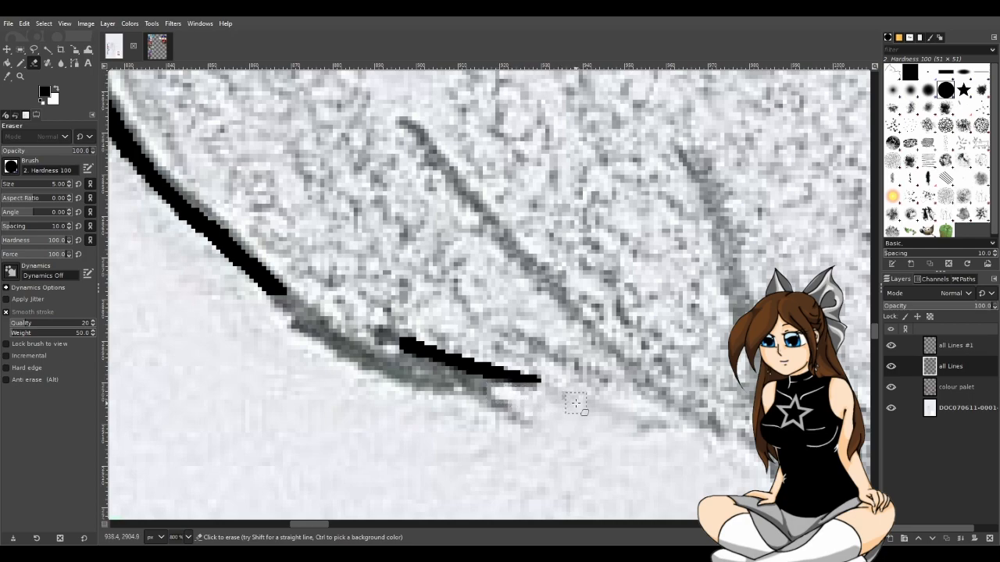
Step: Redraw the first lock's lower outline with the 3 px Pencil, curving it to meet the upper edge at the tip
left_click(20, 63)
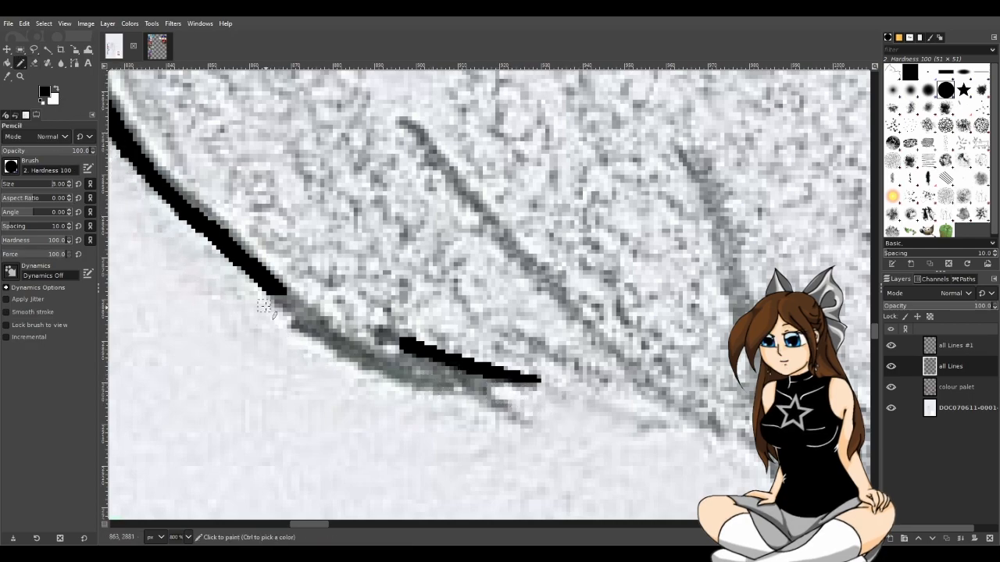
mouse_move(273, 287)
left_mouse_down()
mouse_move(348, 339)
mouse_move(498, 389)
left_mouse_up()
scroll(524, 422, "down", 5)
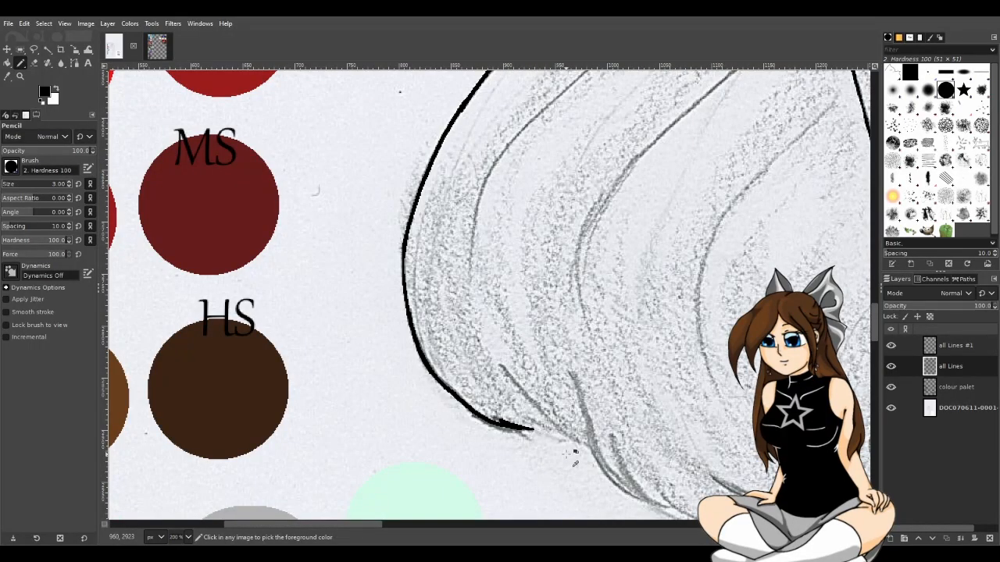
scroll(468, 429, "up", 6)
scroll(443, 423, "down", 3)
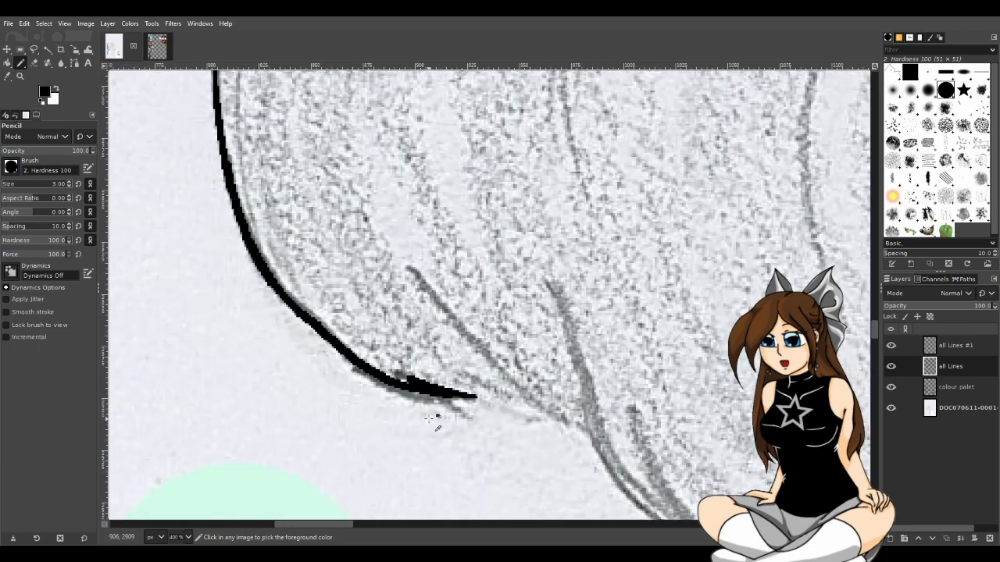
scroll(453, 437, "up", 3)
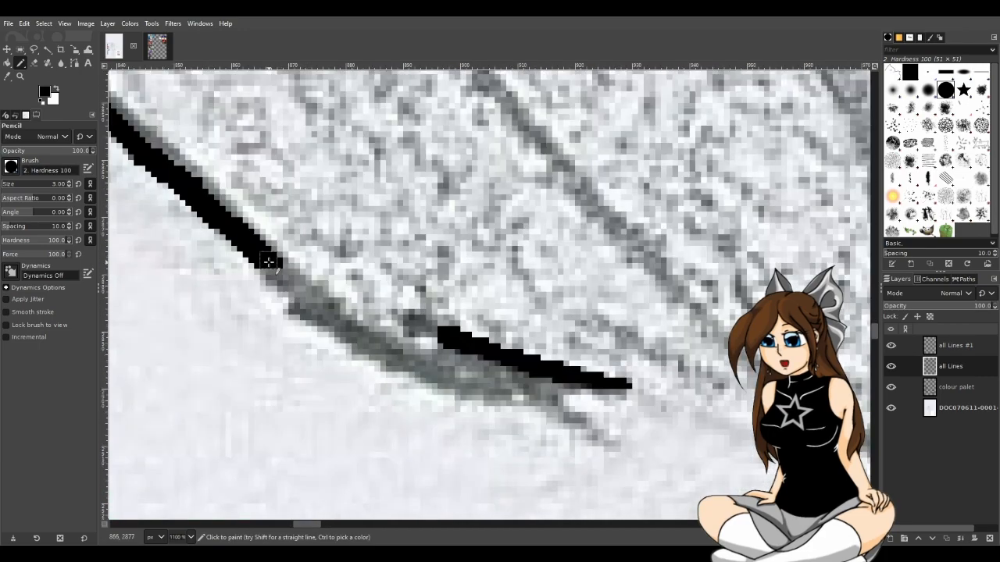
mouse_move(268, 262)
left_mouse_down()
mouse_move(367, 342)
mouse_move(447, 384)
mouse_move(591, 393)
left_mouse_up()
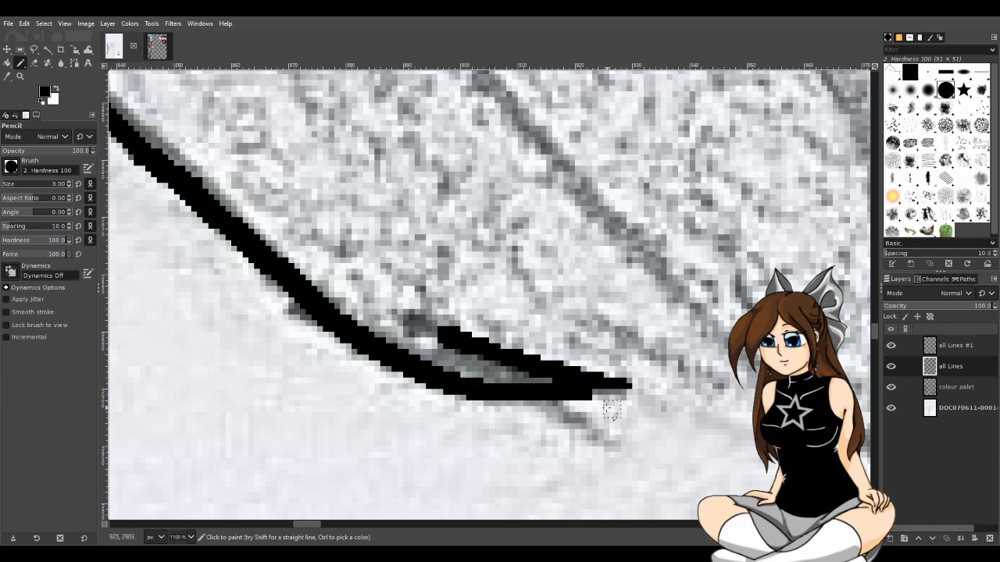
Step: Add a short second point below the first lock's tip with the 3 px Pencil and taper it with the 3 px Eraser
scroll(612, 411, "down", 6)
scroll(471, 486, "down", 2)
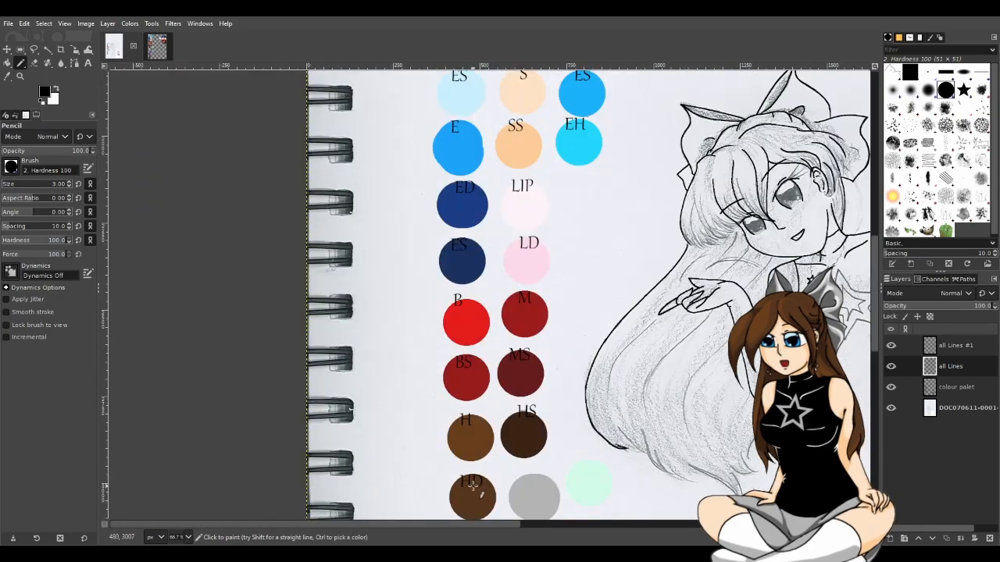
scroll(391, 508, "right", 5)
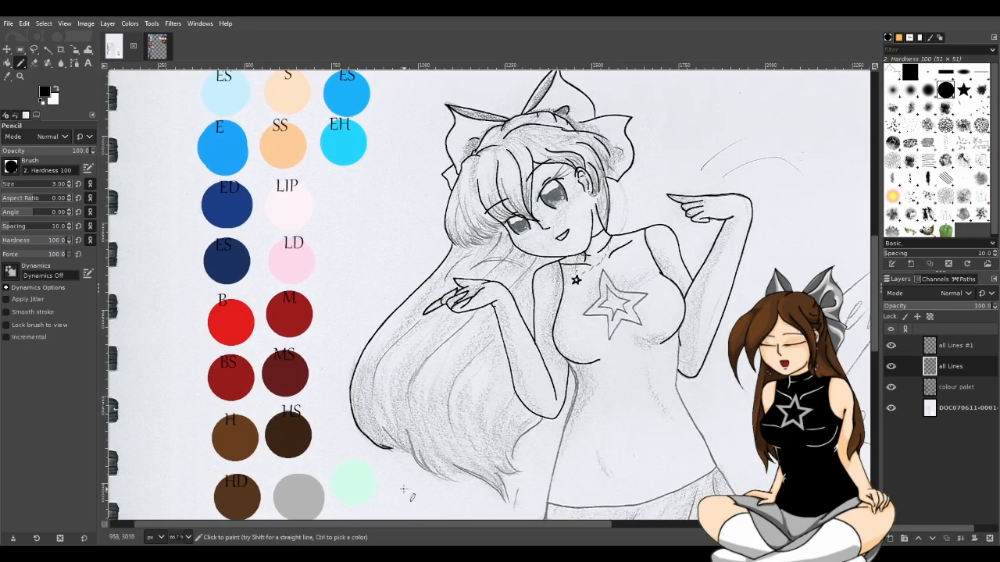
scroll(404, 490, "up", 6)
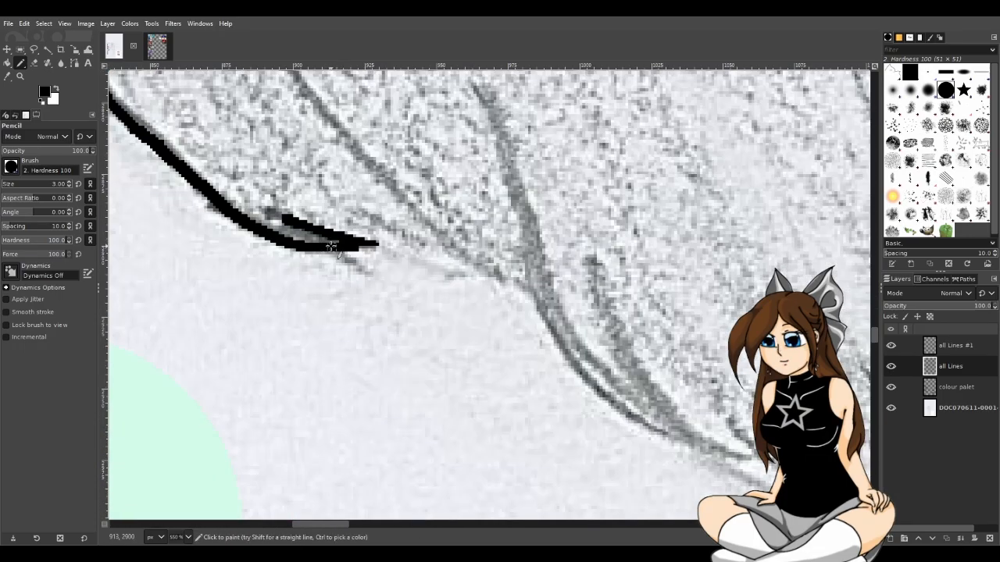
left_click_drag(327, 246, 383, 308)
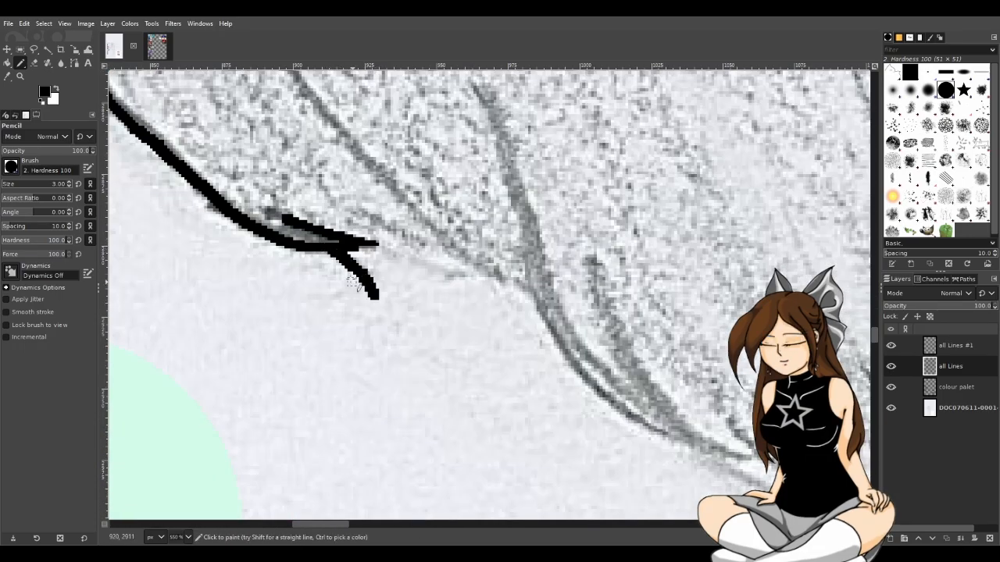
key("shift+e")
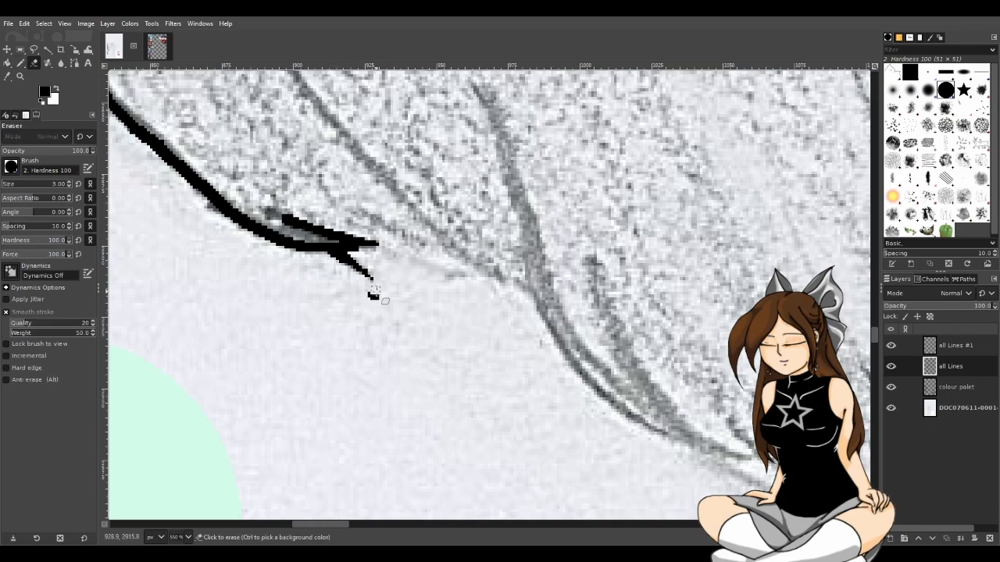
left_click_drag(376, 299, 361, 267)
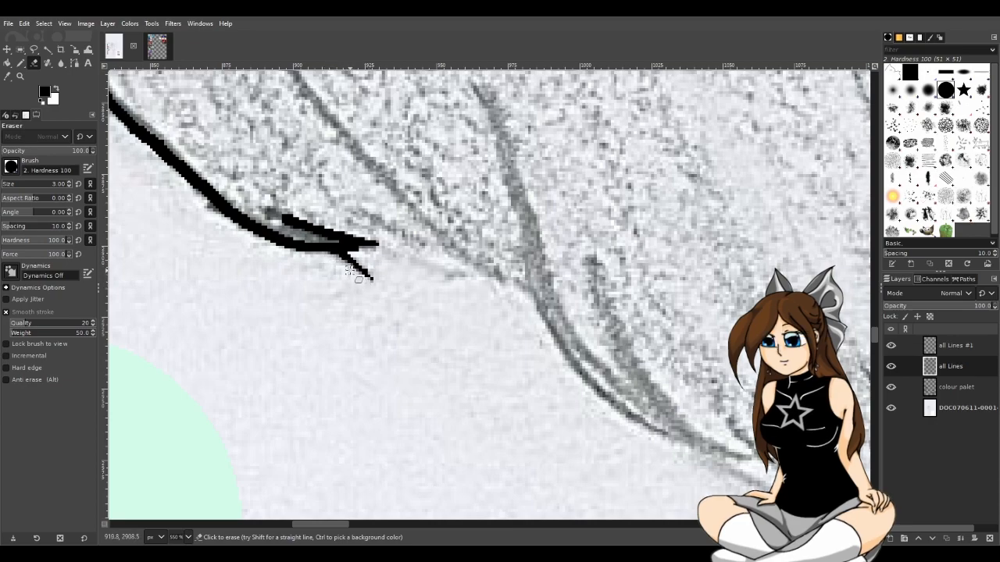
left_click_drag(375, 283, 367, 269)
Step: Examine the forked lock tip up close and against the whole figure, with the Pencil active for the next lock
scroll(438, 316, "down", 3)
scroll(457, 362, "down", 3)
scroll(468, 368, "up", 6)
scroll(211, 160, "up", 2)
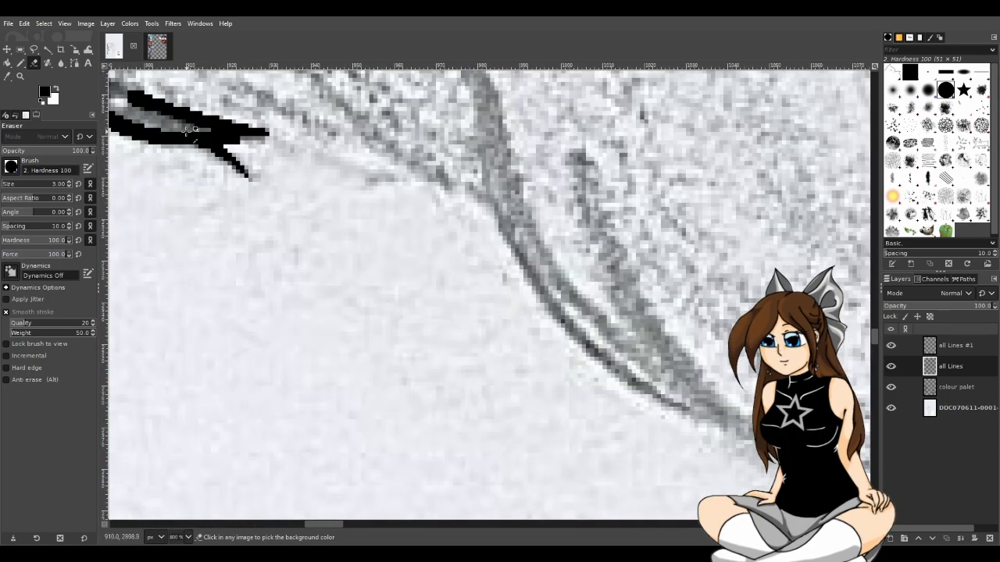
scroll(234, 234, "up", 5)
left_click(20, 64)
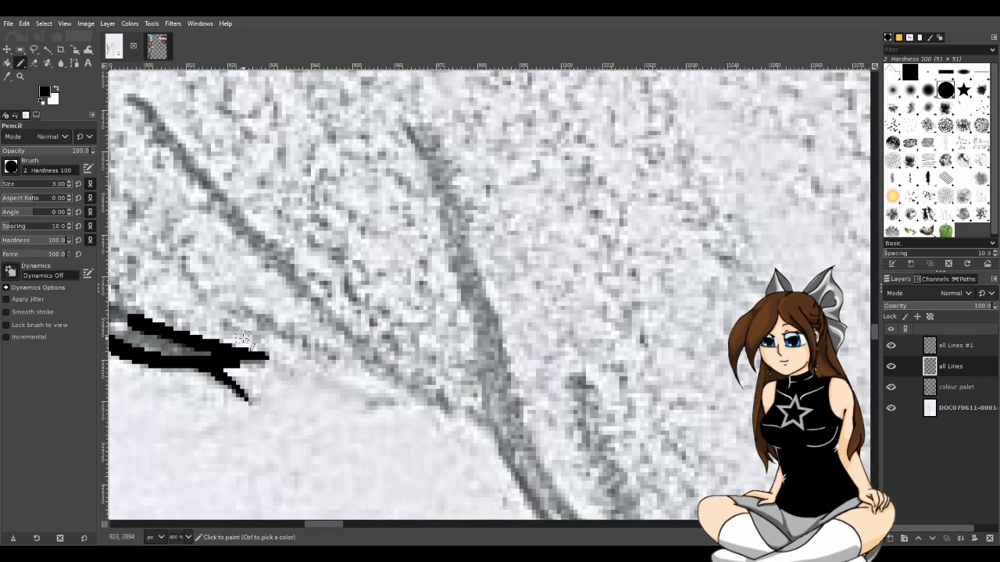
scroll(459, 451, "down", 5)
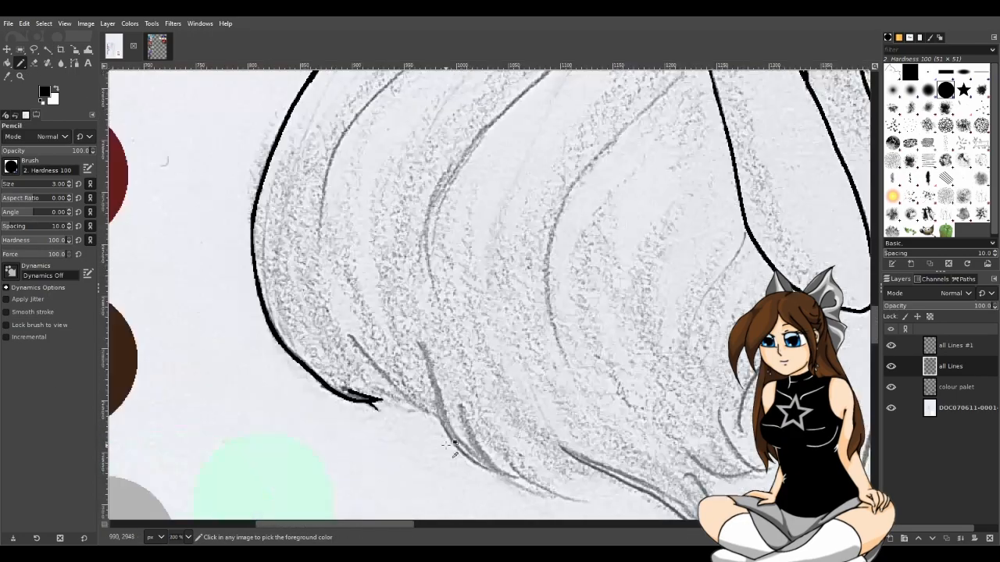
scroll(460, 452, "down", 2)
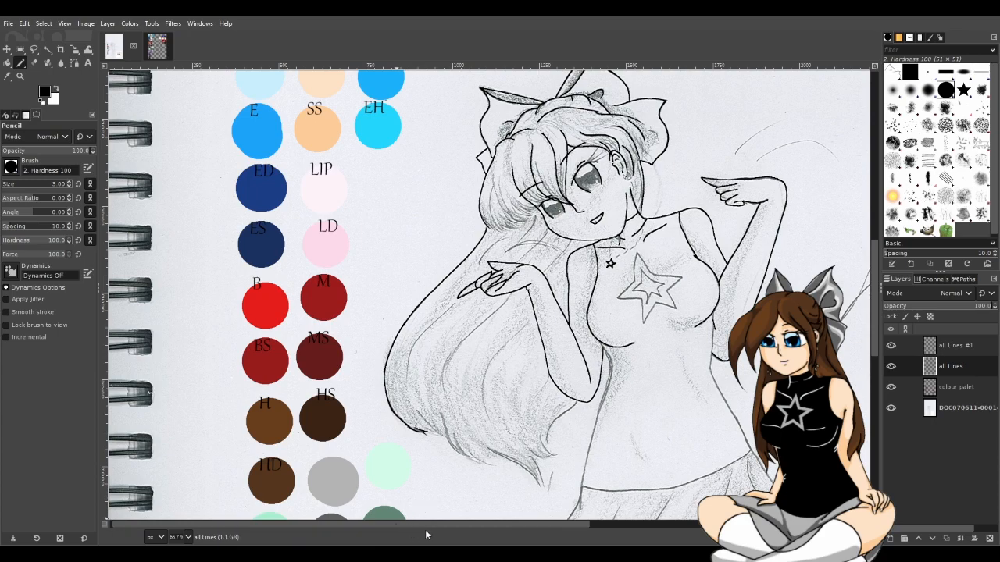
left_click_drag(420, 529, 520, 528)
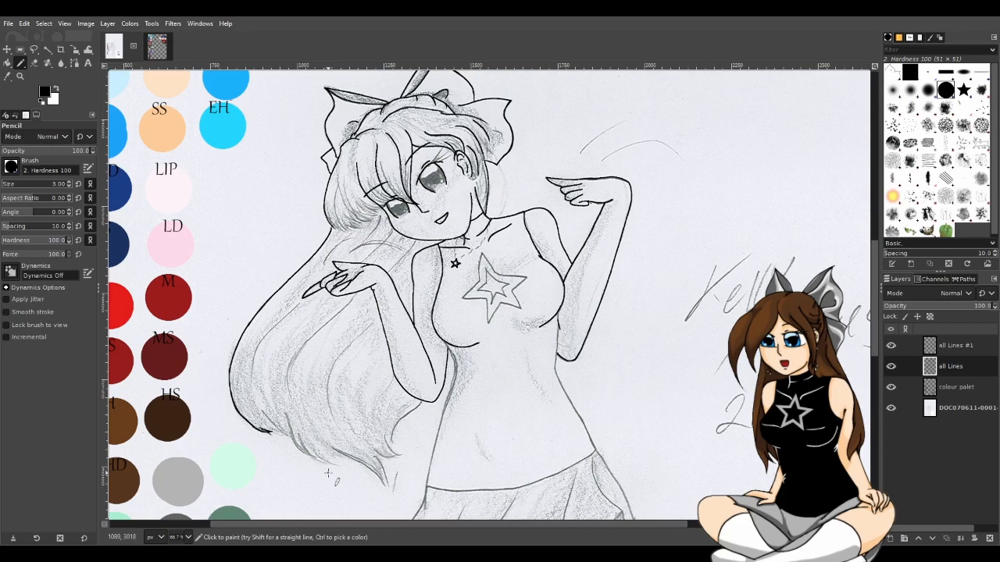
scroll(334, 483, "up", 3, "ctrl")
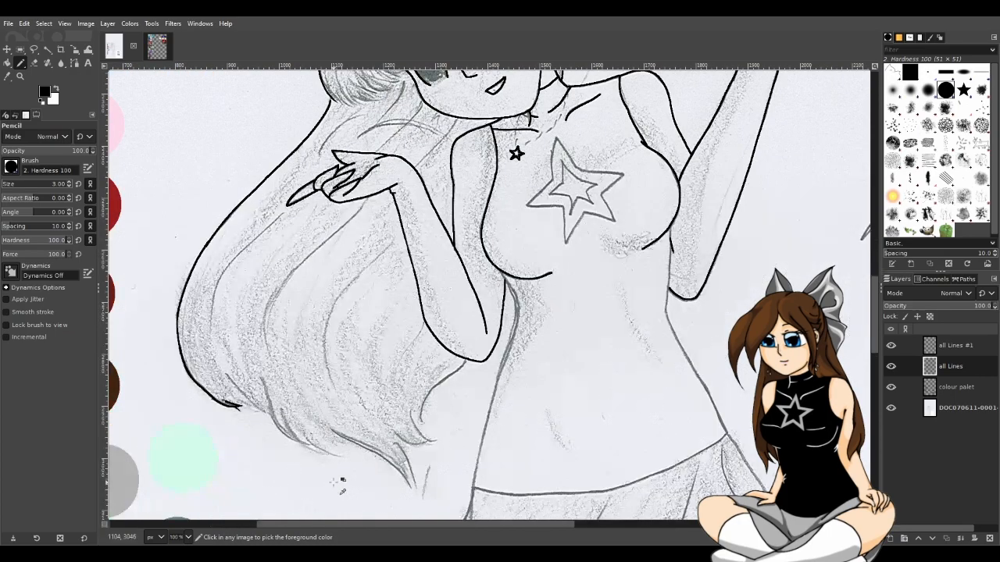
left_click_drag(430, 525, 387, 525)
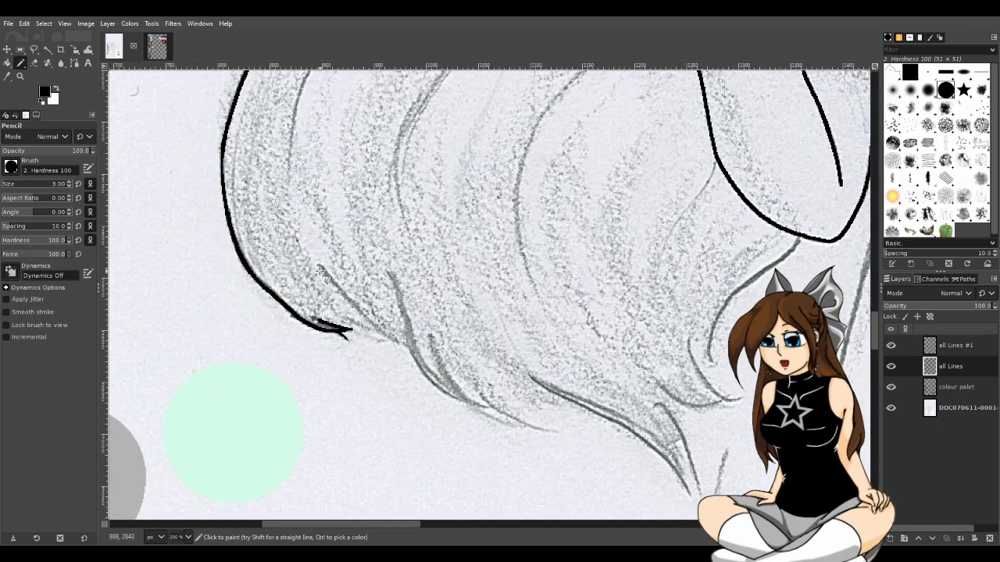
left_click_drag(320, 267, 414, 361)
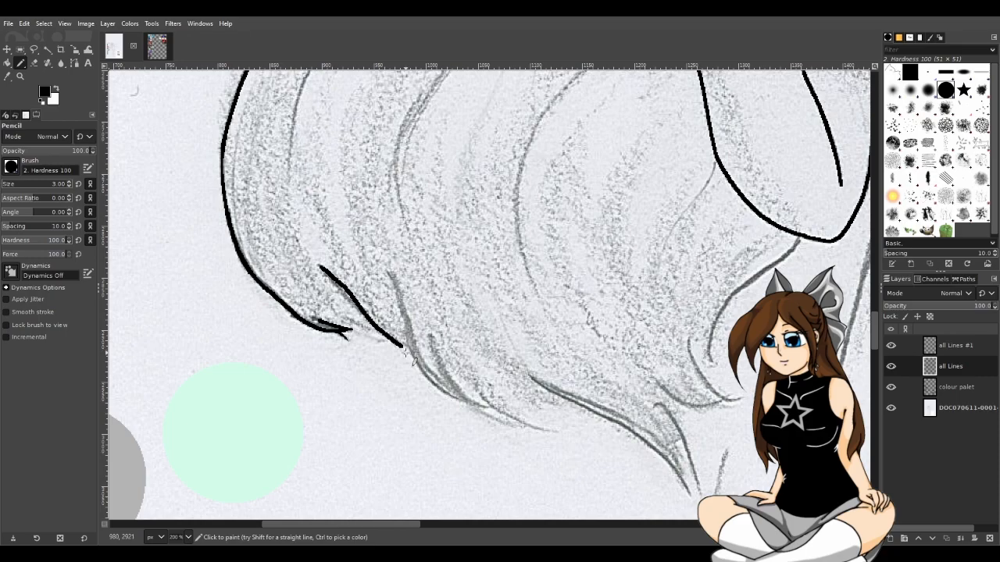
key("ctrl+z")
left_click(955, 346)
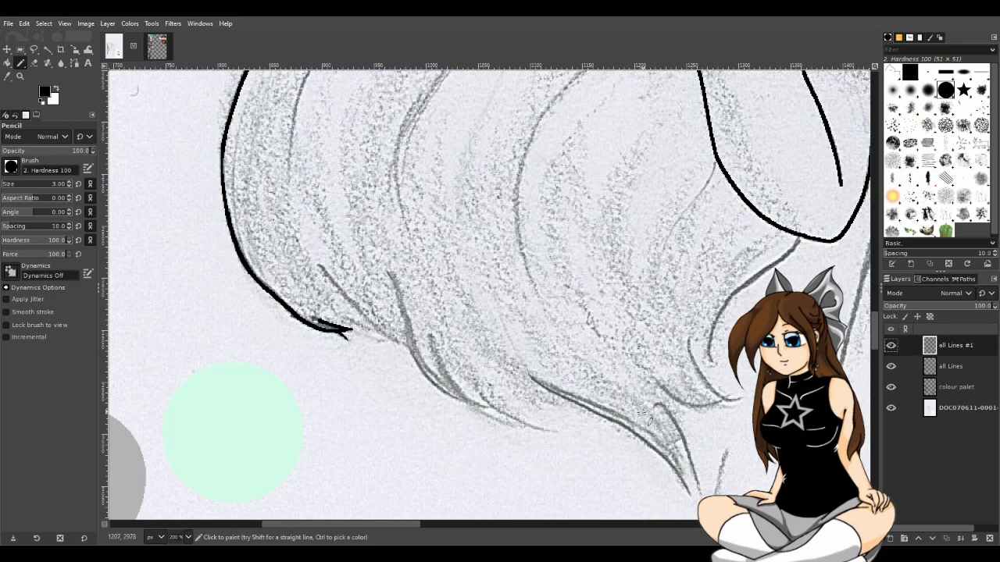
key("Page_Down")
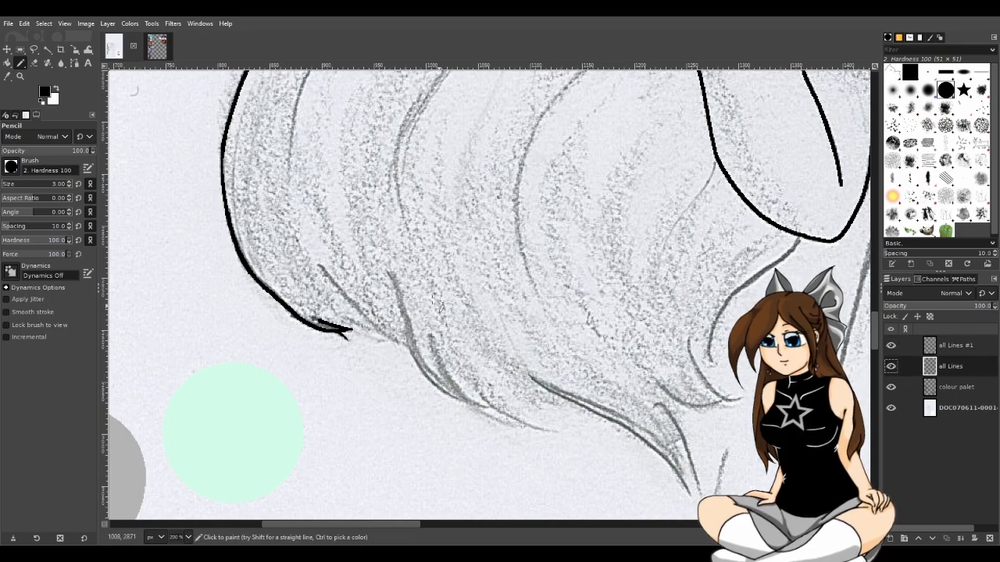
Step: Trace the second lock's long diagonal edge with the 3 px Pencil and add the short strand line joining it from the first lock's tip
scroll(358, 310, "up", 1, "ctrl")
left_click_drag(291, 233, 419, 348)
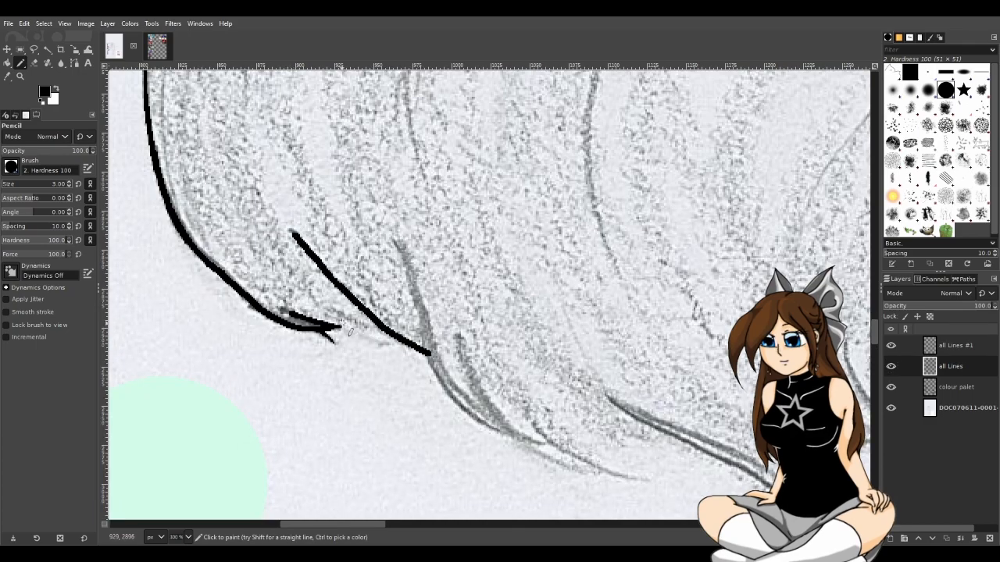
left_click_drag(324, 306, 394, 336)
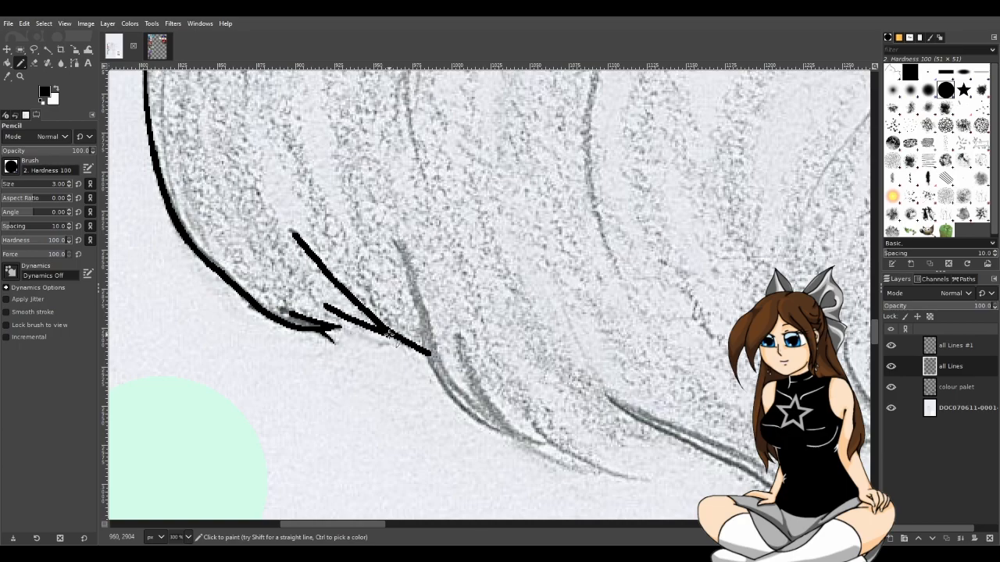
Step: Trace the third lock's inner curve and its parallel outer edge with the 3 px Pencil, and taper the outer edge's end with the 3 px Eraser
scroll(496, 427, "down", 1, "ctrl")
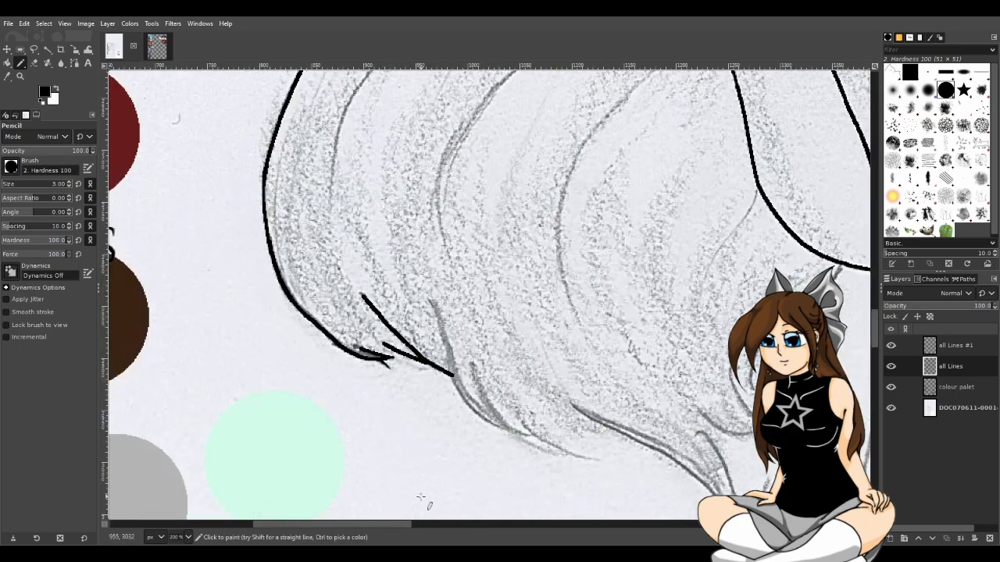
left_click_drag(396, 524, 426, 526)
scroll(367, 461, "up", 1, "ctrl")
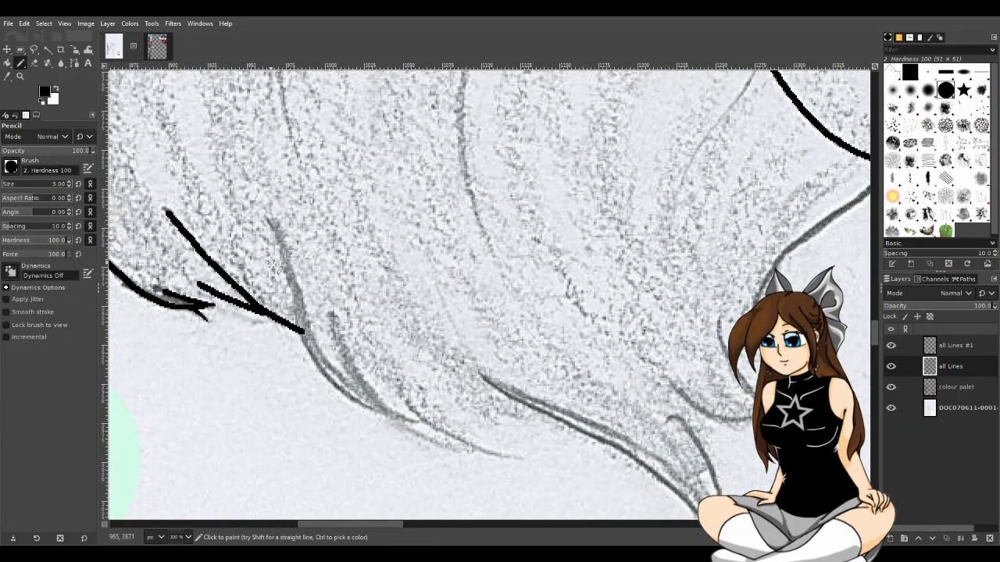
mouse_move(268, 219)
left_mouse_down()
mouse_move(332, 371)
mouse_move(391, 412)
mouse_move(430, 423)
left_mouse_up()
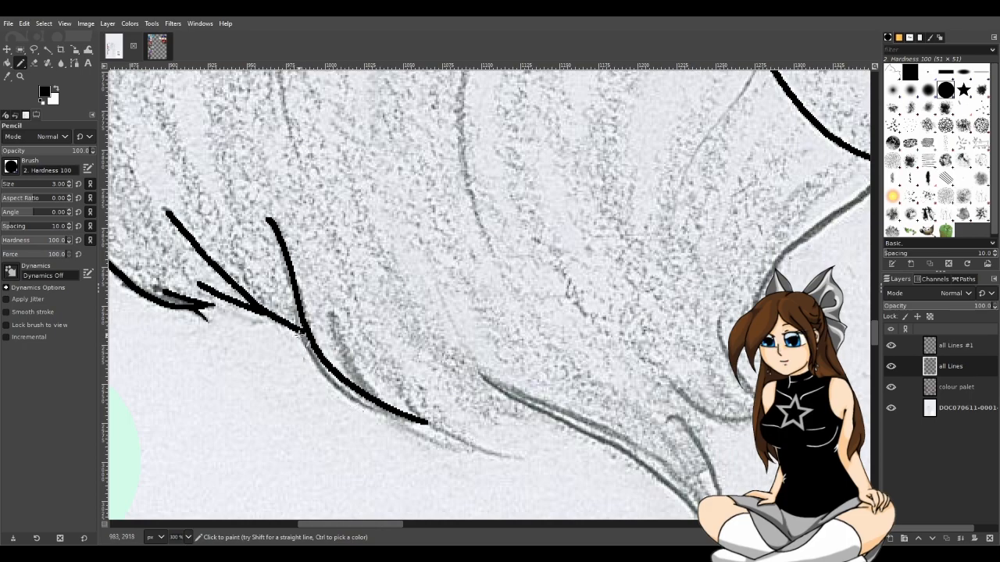
left_click_drag(311, 356, 381, 418)
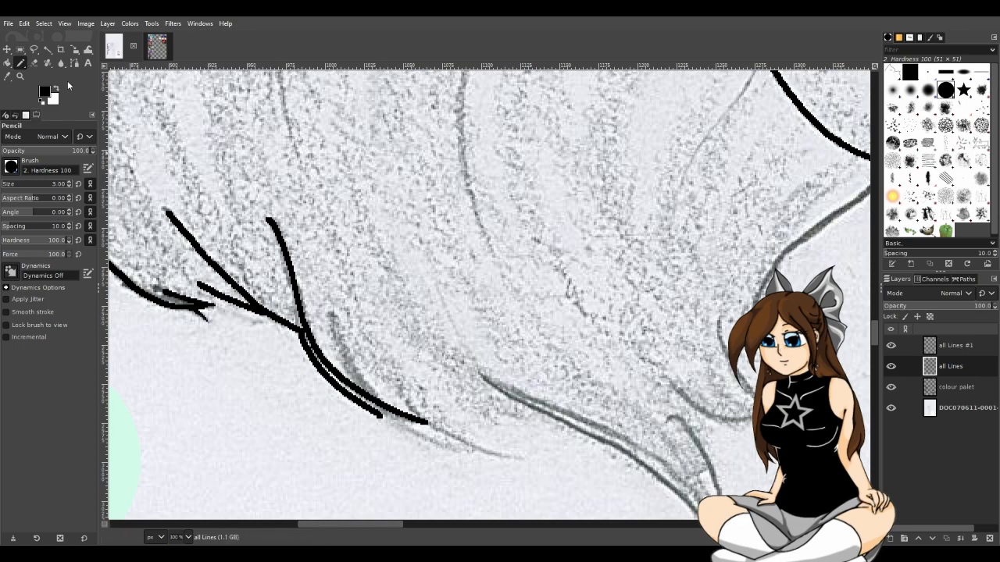
left_click(33, 62)
left_click_drag(385, 420, 337, 403)
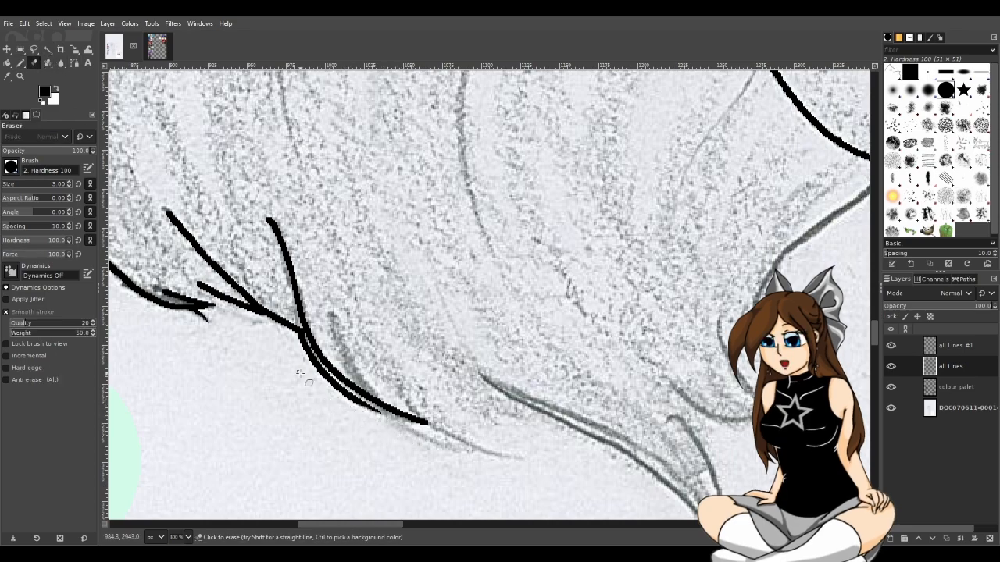
Step: Clean up the stray pixels where the third lock's two lines meet with the 1 px Eraser
scroll(408, 428, "down", 1)
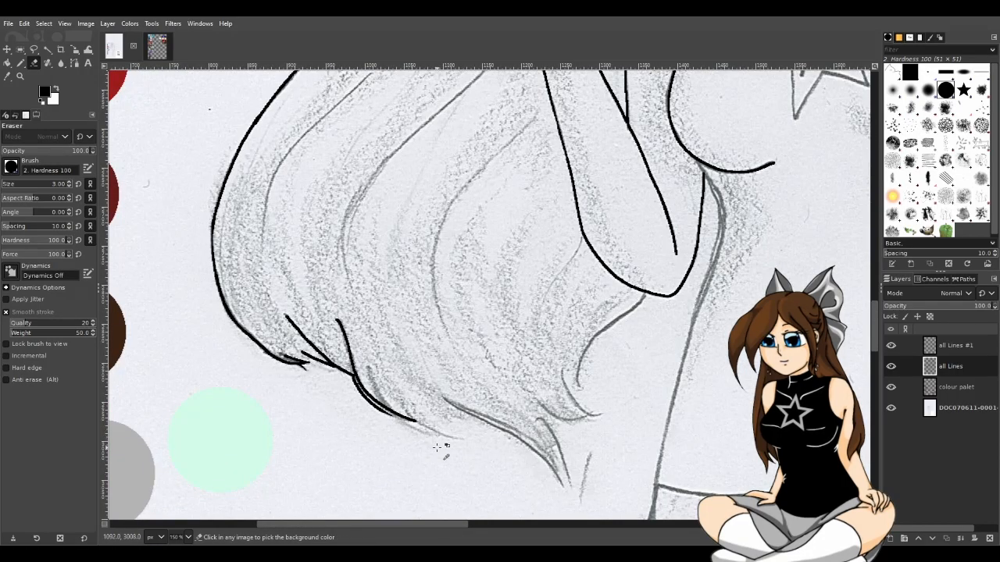
scroll(404, 433, "up", 3, "ctrl")
key("n")
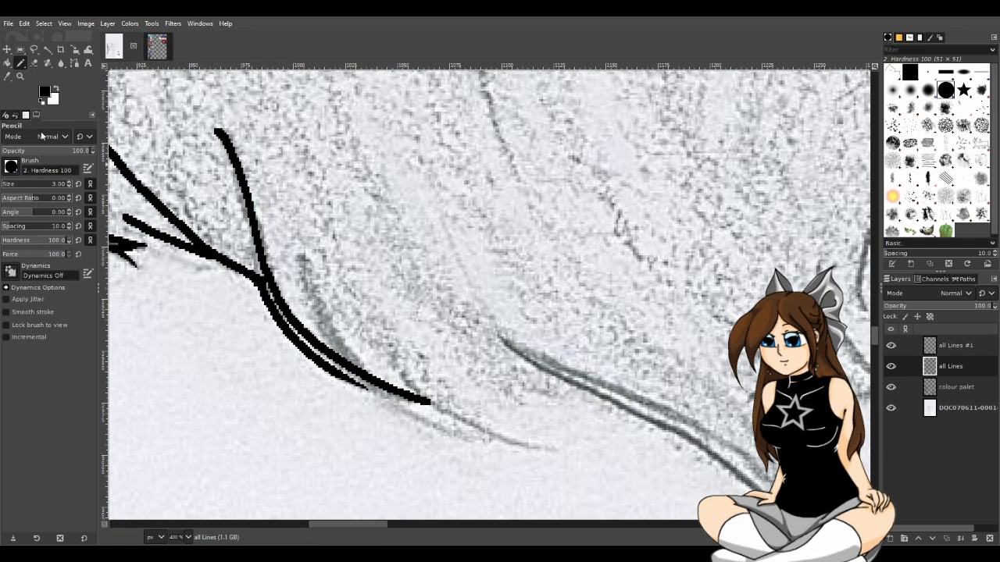
left_click(34, 64)
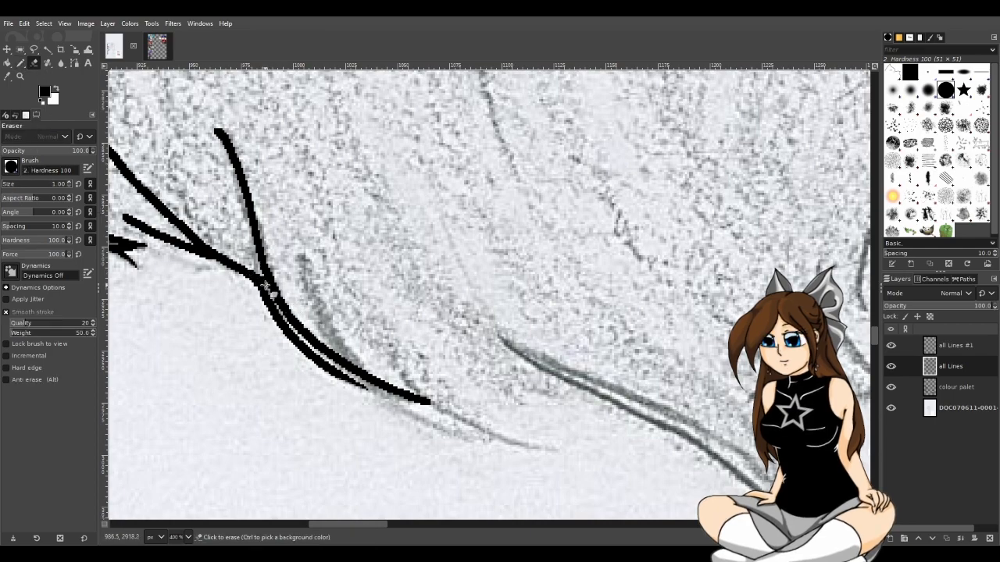
left_click(265, 288)
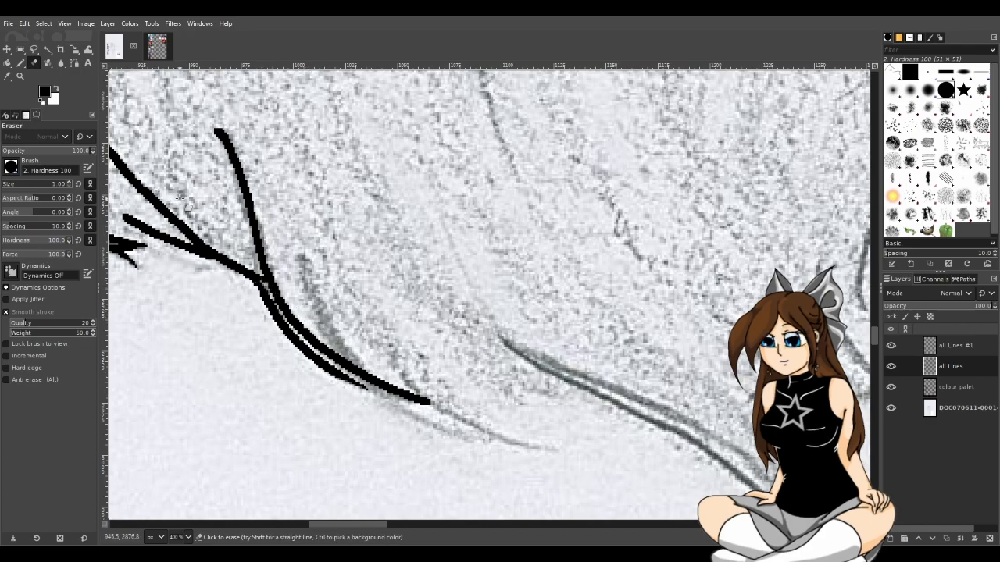
Step: Set the Pencil back to 3 px and trace the fourth lock's long curve from the hair's interior down past the third lock's tip
left_click(18, 63)
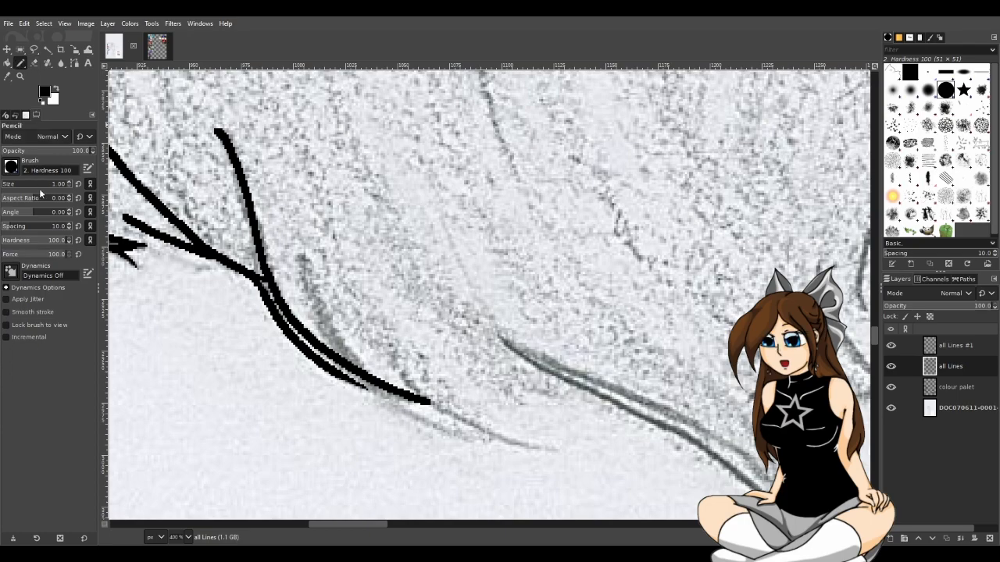
scroll(610, 468, "down", 2)
scroll(561, 469, "up", 2)
scroll(562, 469, "down", 2)
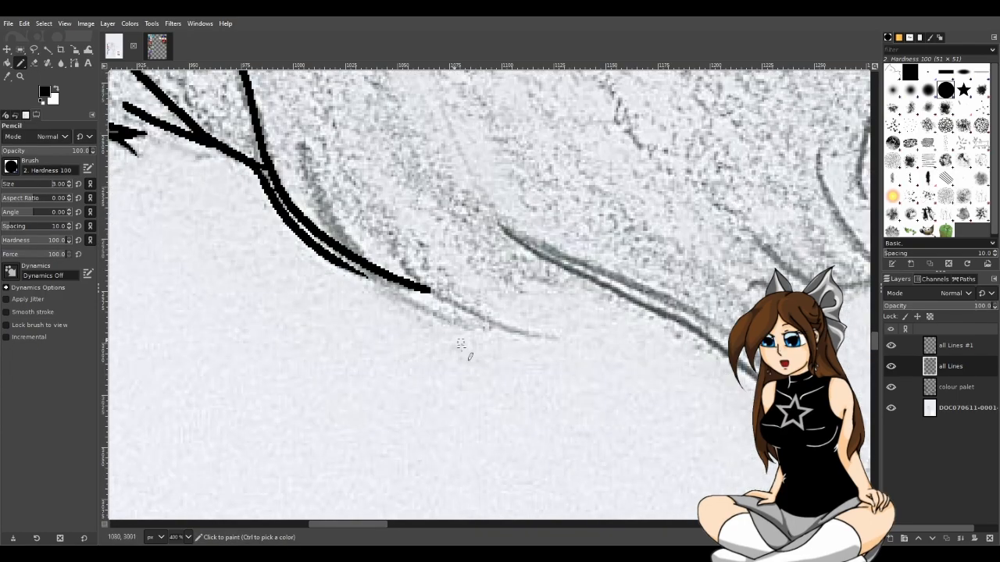
scroll(388, 516, "right", 2)
mouse_move(178, 145)
left_mouse_down()
mouse_move(210, 197)
mouse_move(352, 334)
left_mouse_up()
key("ctrl+z")
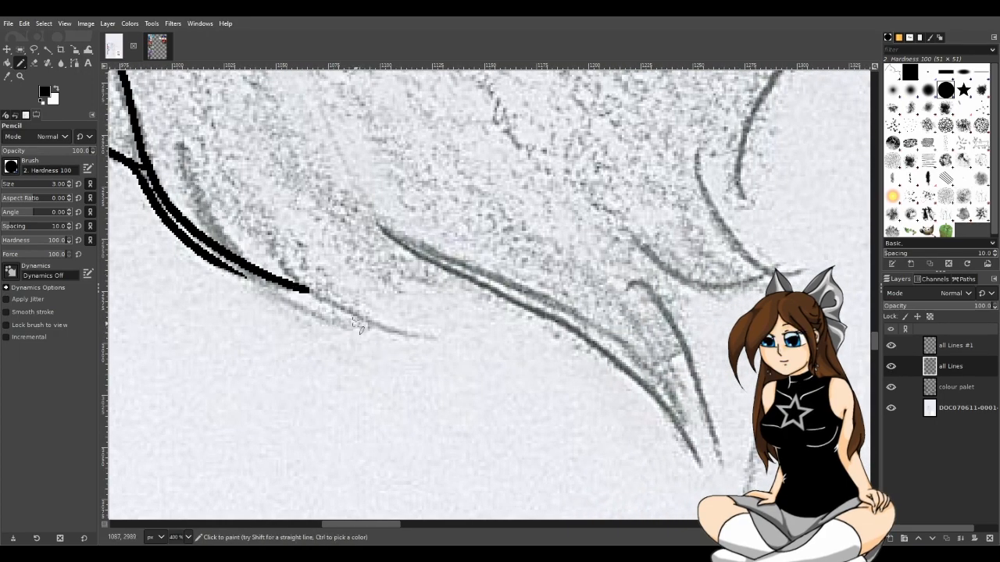
mouse_move(178, 148)
left_mouse_down()
mouse_move(220, 228)
mouse_move(320, 312)
mouse_move(373, 328)
left_mouse_up()
Step: Trace the fourth lock's second strand out to its pointed tip with the 3 px Pencil, and trim the end with the 3 px Eraser
mouse_move(286, 265)
left_mouse_down()
mouse_move(335, 311)
mouse_move(411, 341)
left_mouse_up()
mouse_move(350, 311)
left_mouse_down()
mouse_move(425, 336)
mouse_move(453, 330)
left_mouse_up()
key("ctrl+z")
key("ctrl+z")
mouse_move(285, 264)
left_mouse_down()
mouse_move(380, 318)
mouse_move(425, 331)
left_mouse_up()
key("ctrl+z")
left_click_drag(284, 264, 435, 331)
key("ctrl+z")
left_click_drag(286, 267, 433, 331)
key("ctrl+z")
left_click_drag(287, 271, 442, 337)
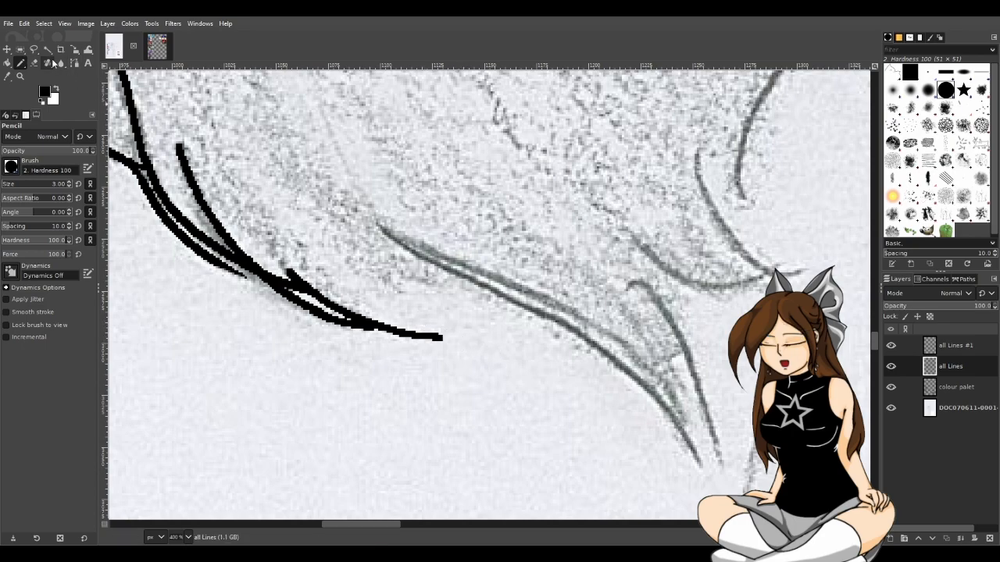
key("shift+e")
left_click_drag(450, 338, 439, 342)
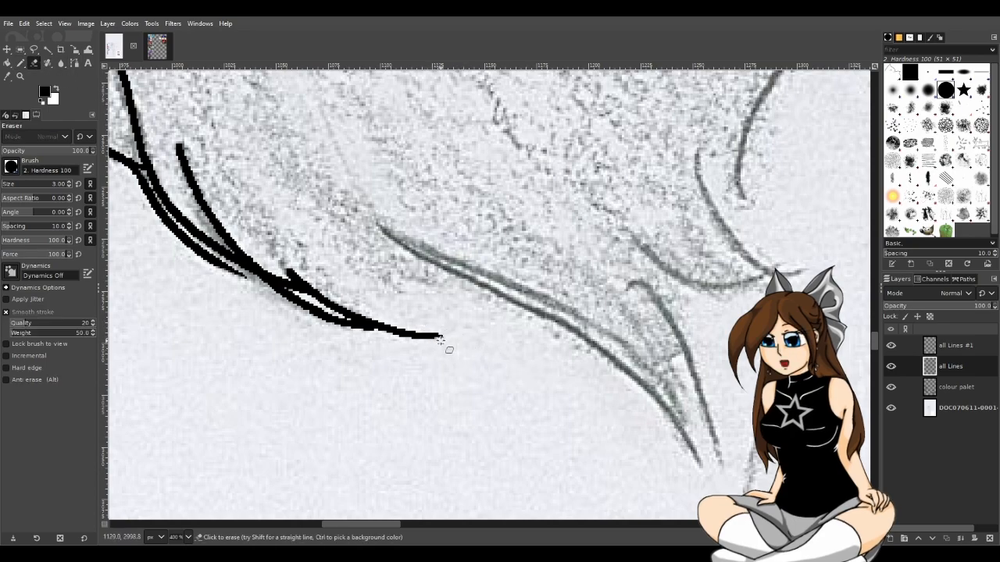
Step: Trace the fifth lock's long lower edge along the sketch down to its tip with the 3 px Pencil
scroll(484, 379, "down", 4)
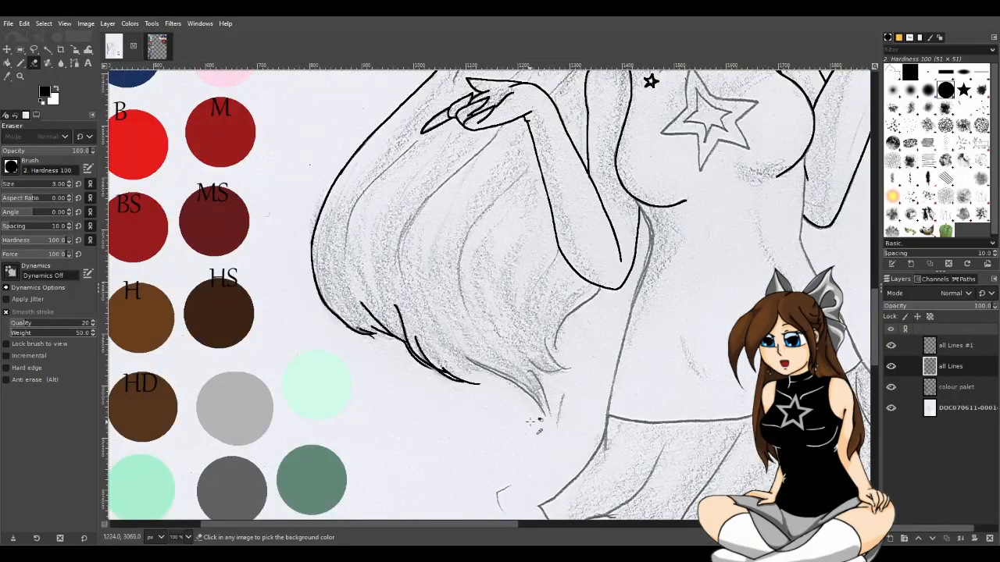
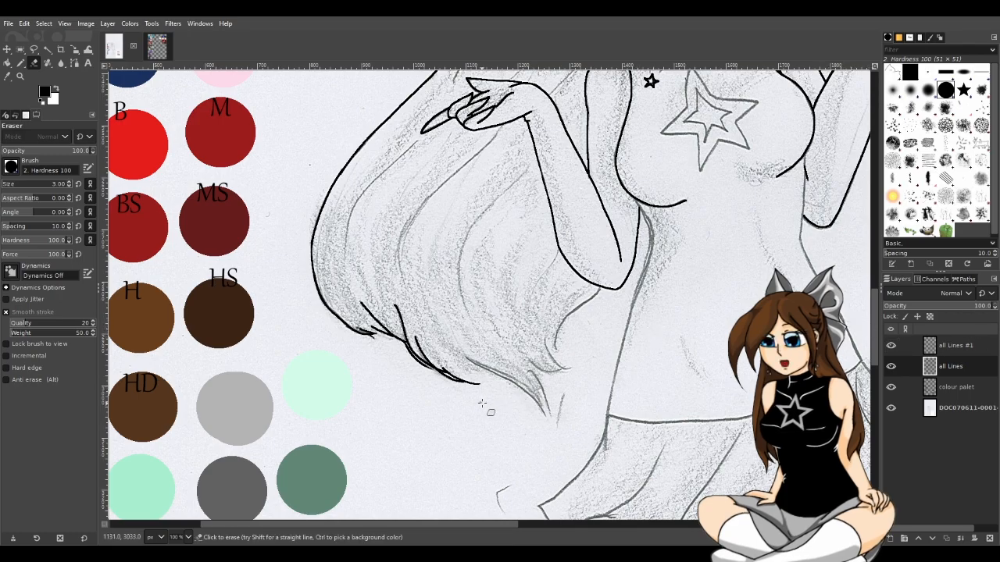
scroll(540, 419, "up", 2)
scroll(537, 420, "up", 2)
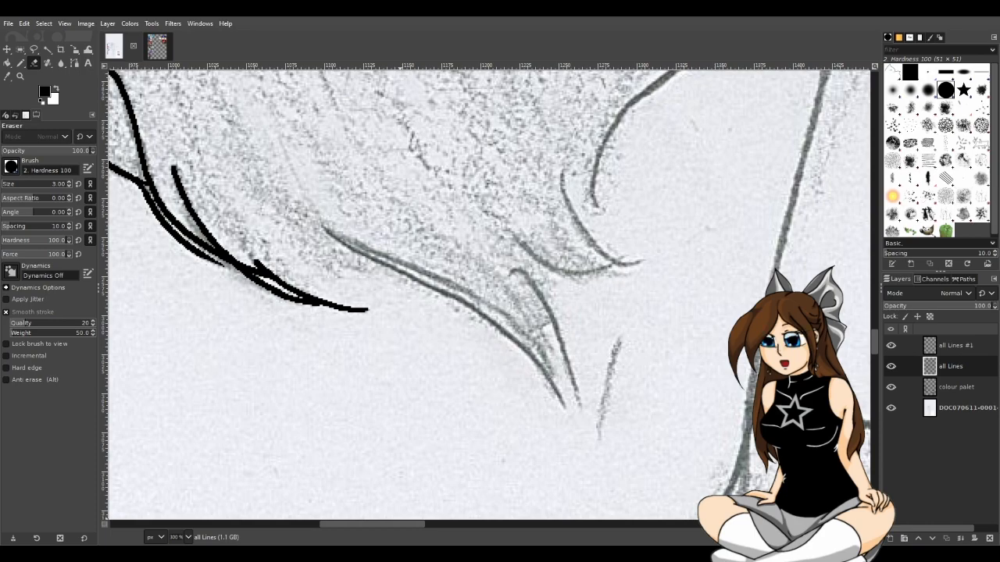
key("n")
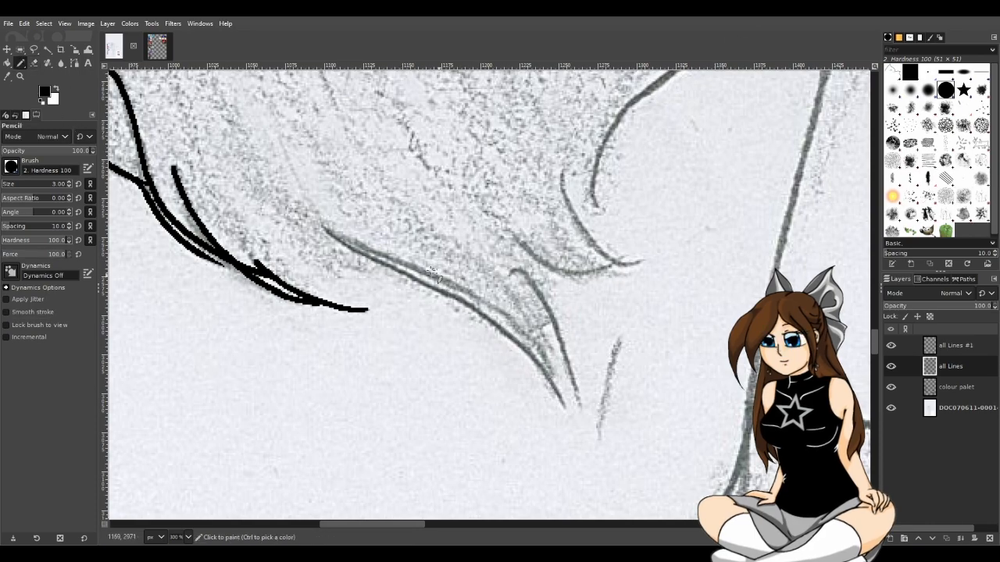
mouse_move(325, 227)
left_mouse_down()
mouse_move(360, 261)
mouse_move(400, 276)
left_mouse_up()
key("ctrl+z")
mouse_move(328, 228)
left_mouse_down()
mouse_move(500, 324)
mouse_move(558, 403)
left_mouse_up()
key("ctrl+z")
mouse_move(327, 229)
left_mouse_down()
mouse_move(469, 297)
mouse_move(556, 406)
left_mouse_up()
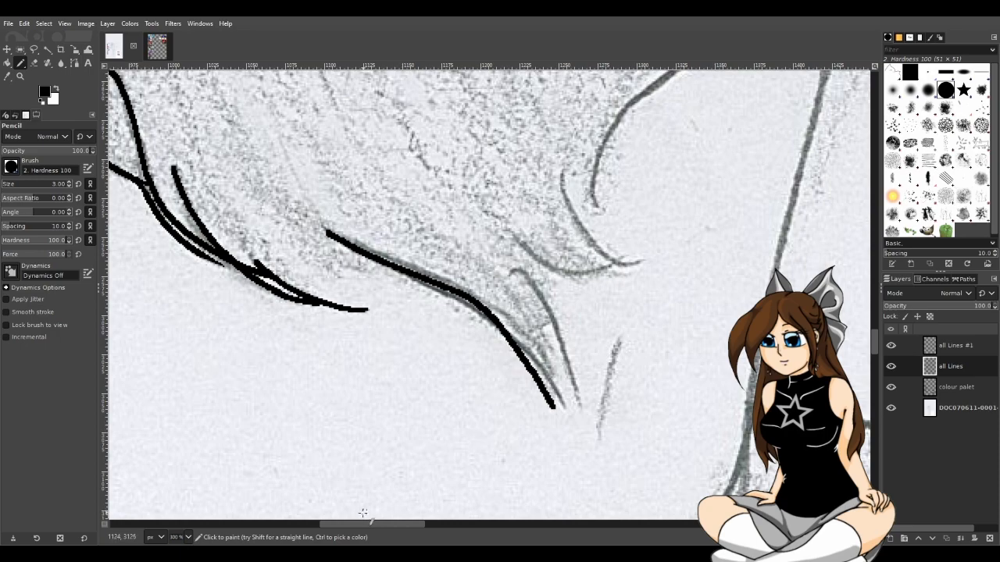
key("ctrl+z")
left_click_drag(377, 521, 406, 523)
mouse_move(188, 233)
left_mouse_down()
mouse_move(339, 307)
mouse_move(390, 340)
mouse_move(469, 424)
left_mouse_up()
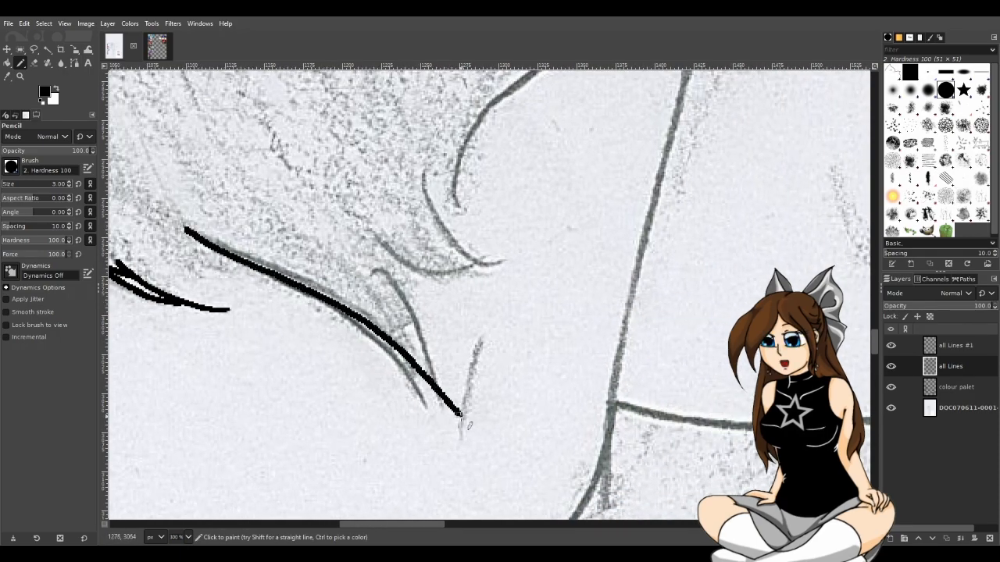
key("ctrl+z")
mouse_move(187, 225)
left_mouse_down()
mouse_move(348, 328)
mouse_move(432, 419)
left_mouse_up()
key("ctrl+z")
mouse_move(189, 229)
left_mouse_down()
mouse_move(360, 326)
mouse_move(391, 352)
mouse_move(433, 420)
left_mouse_up()
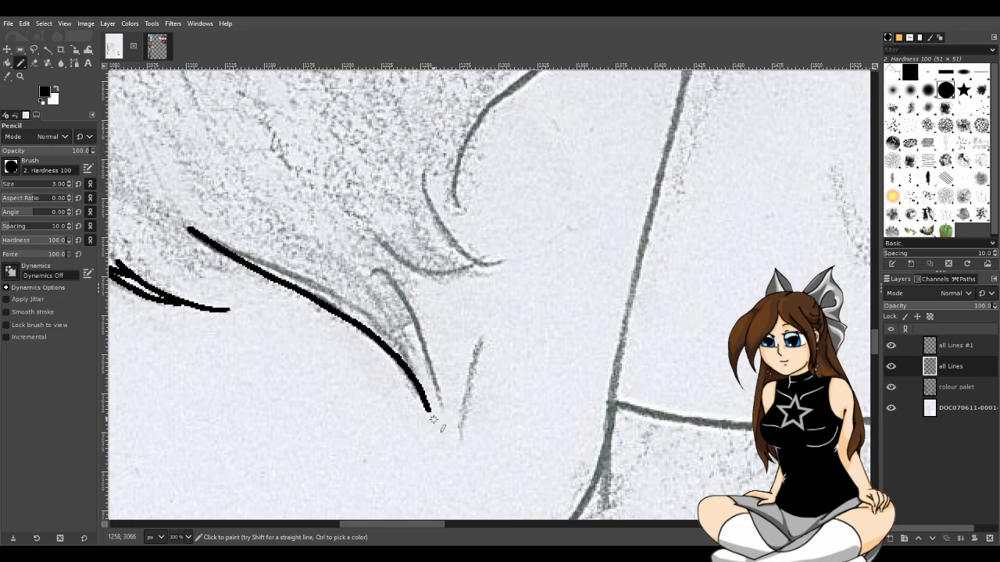
Step: Trace the fifth lock's short opposite edge, curving down beside the long edge's tip, with the 3 px Pencil
mouse_move(377, 268)
left_mouse_down()
mouse_move(433, 357)
mouse_move(443, 417)
left_mouse_up()
key("ctrl+z")
left_click_drag(392, 282, 435, 404)
key("ctrl+z")
mouse_move(396, 282)
left_mouse_down()
mouse_move(445, 405)
mouse_move(458, 467)
left_mouse_up()
key("ctrl+z")
mouse_move(388, 271)
left_mouse_down()
mouse_move(442, 380)
mouse_move(442, 420)
left_mouse_up()
key("ctrl+z")
mouse_move(387, 272)
left_mouse_down()
mouse_move(425, 342)
mouse_move(439, 402)
left_mouse_up()
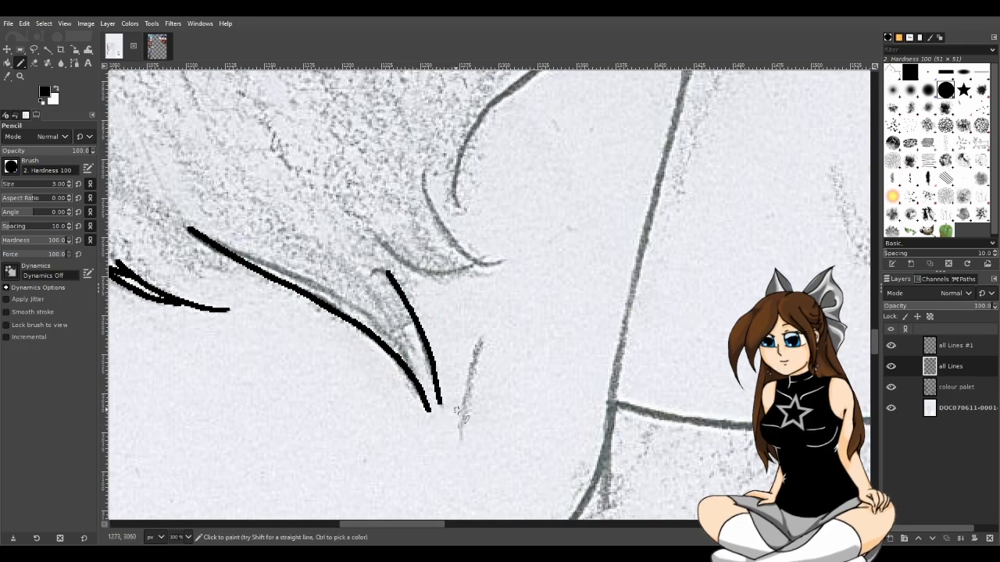
key("ctrl+z")
mouse_move(388, 272)
left_mouse_down()
mouse_move(424, 336)
mouse_move(439, 418)
left_mouse_up()
key("ctrl+z")
mouse_move(379, 269)
left_mouse_down()
mouse_move(425, 348)
mouse_move(439, 423)
left_mouse_up()
Step: Taper the lower end of the fifth lock's short edge with the 3 px Eraser
key("shift+e")
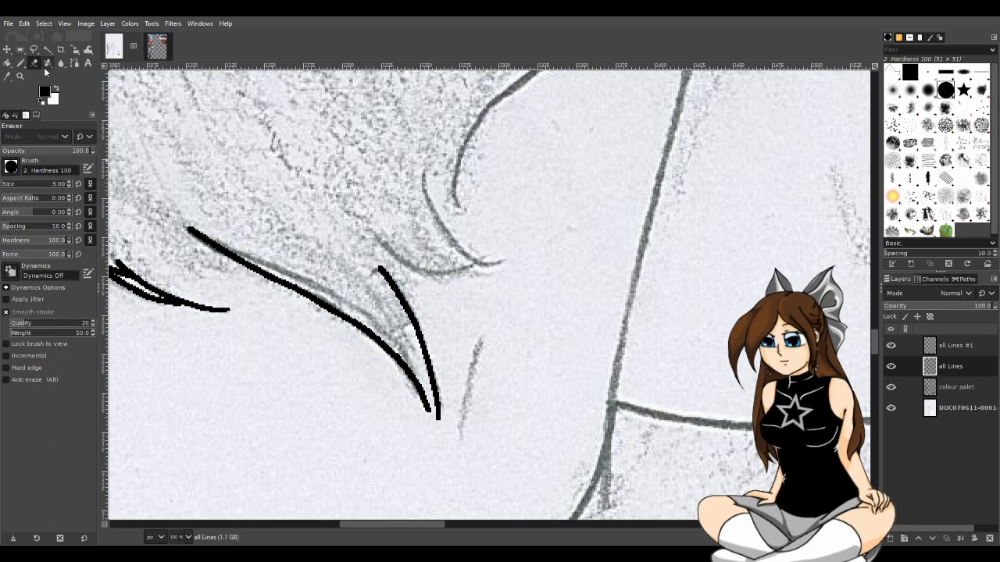
left_click_drag(423, 377, 445, 425)
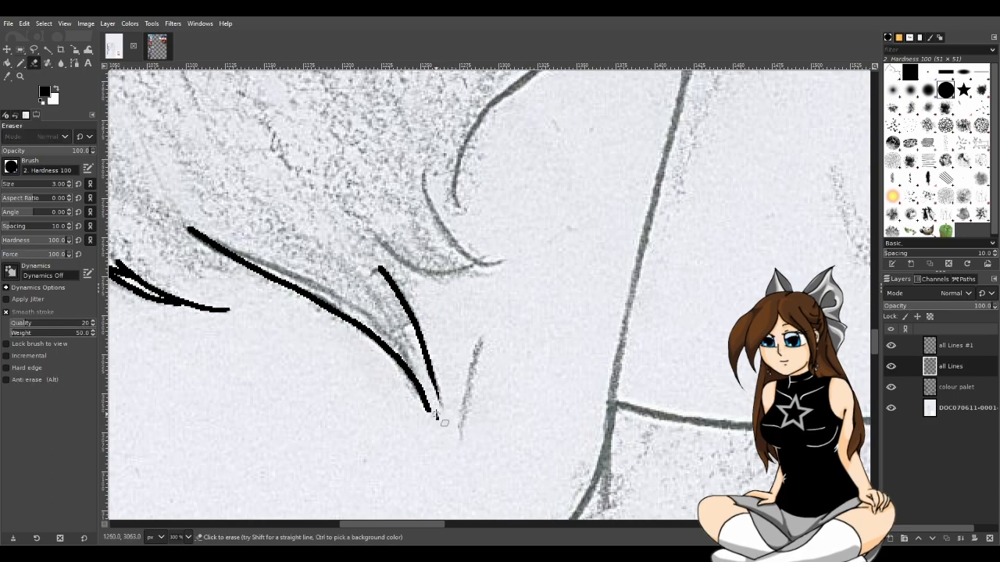
left_click_drag(435, 391, 413, 345)
left_click_drag(468, 448, 439, 425)
key("ctrl+z")
Step: Trace the sixth lock's lower curve and its longer upper curve above the fifth lock with the 3 px Pencil, and join the two lines
left_click(20, 62)
scroll(491, 370, "up", 3)
mouse_move(376, 347)
left_mouse_down()
mouse_move(395, 368)
mouse_move(445, 382)
mouse_move(498, 379)
left_mouse_up()
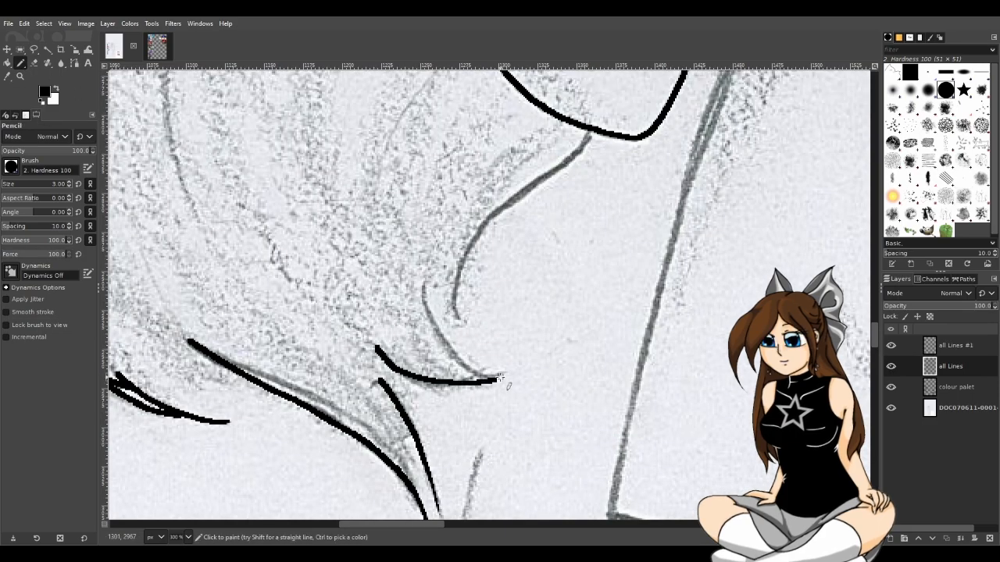
key("ctrl+z")
mouse_move(379, 353)
left_mouse_down()
mouse_move(424, 379)
mouse_move(492, 382)
left_mouse_up()
key("ctrl+z")
mouse_move(386, 358)
left_mouse_down()
mouse_move(457, 382)
mouse_move(480, 376)
left_mouse_up()
mouse_move(422, 295)
left_mouse_down()
mouse_move(452, 349)
mouse_move(509, 384)
mouse_move(523, 377)
mouse_move(538, 400)
mouse_move(543, 393)
left_mouse_up()
left_click(34, 62)
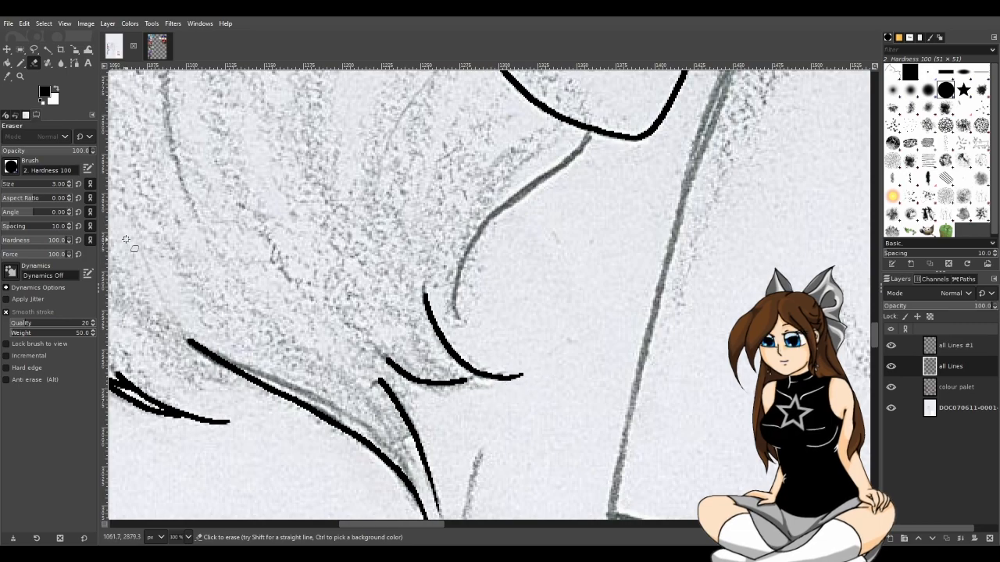
left_click(20, 62)
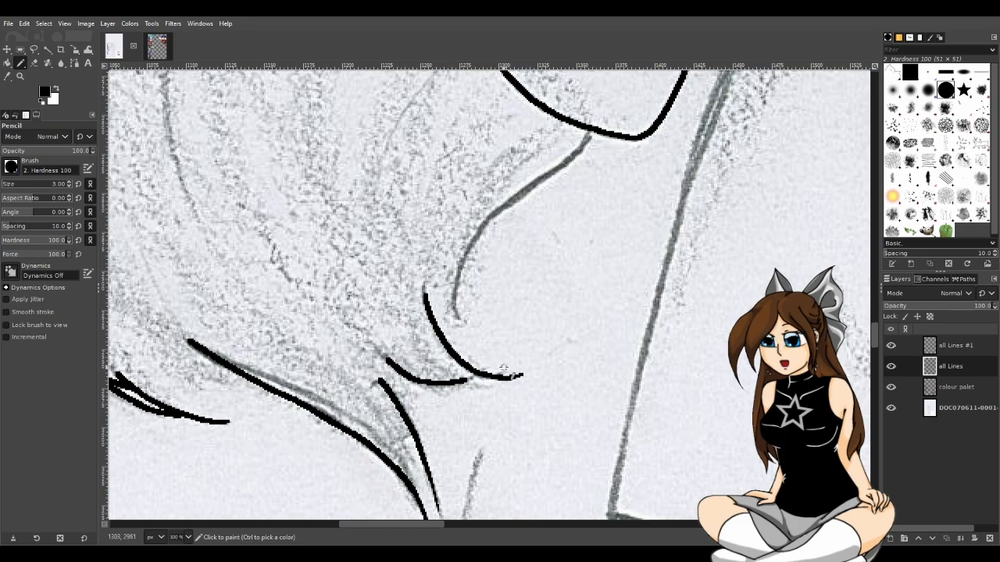
left_click_drag(466, 380, 495, 373)
Step: Trim the excess pixels at the junction of the sixth lock's two curves with the 1 px Eraser
left_click(34, 63)
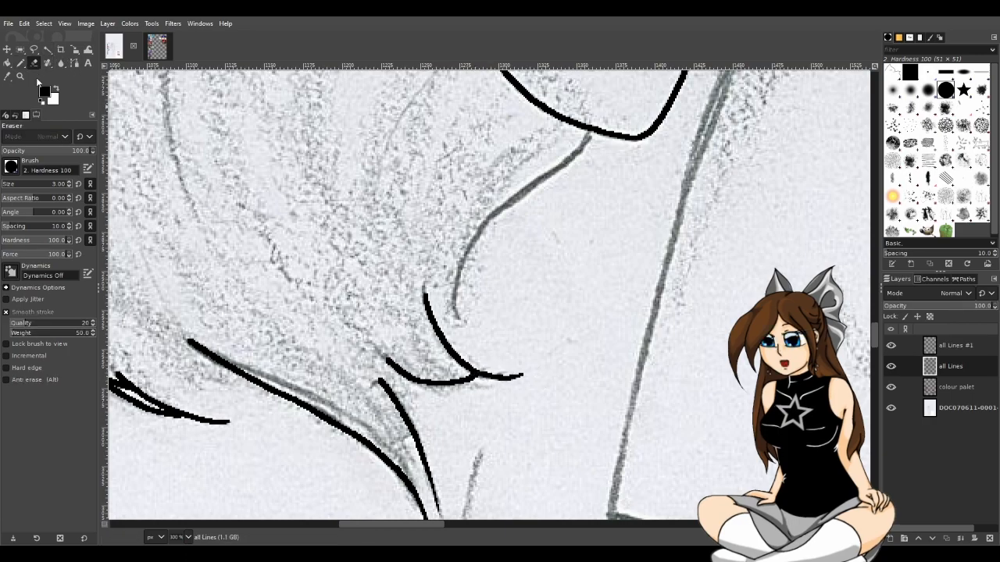
scroll(17, 184, "down", 2)
scroll(483, 397, "up", 3)
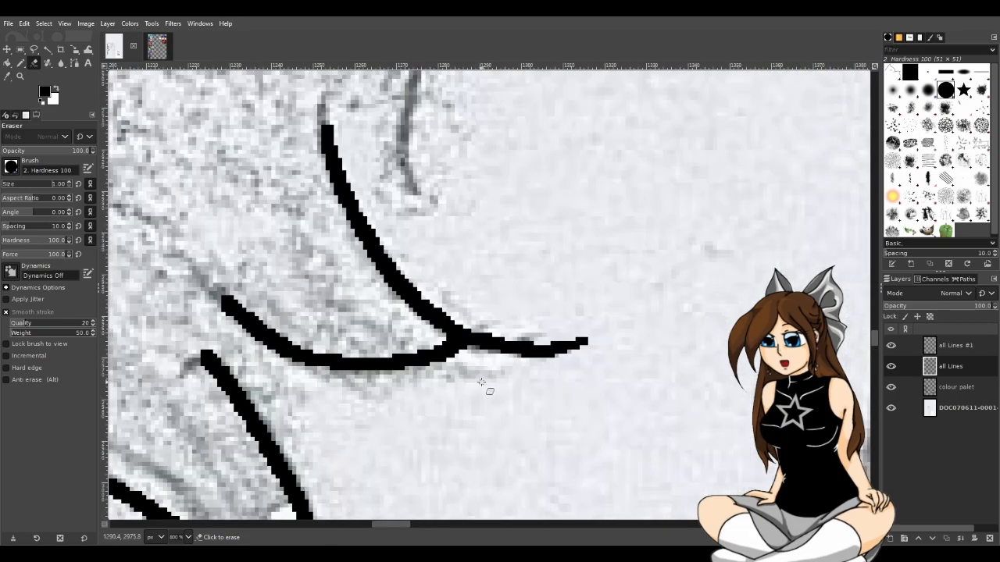
left_click(454, 344)
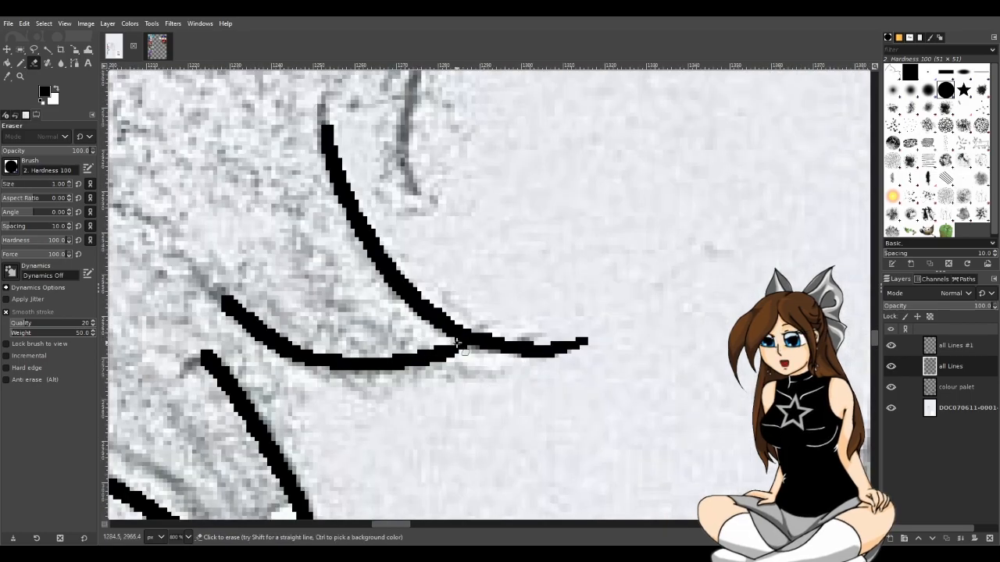
scroll(485, 387, "down", 3)
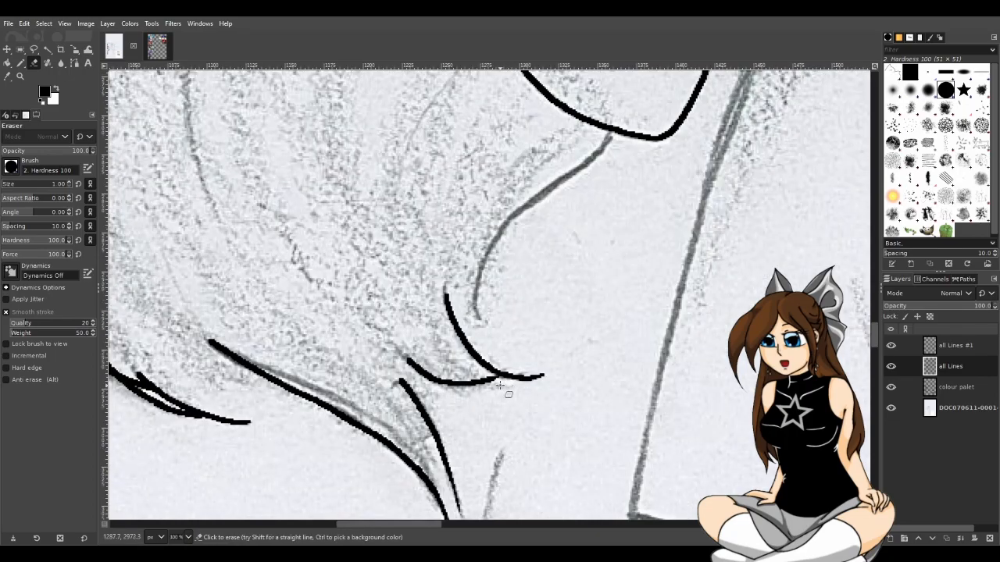
Step: Set the Pencil to 3 px and trace the hair's S-shaped inner edge from beneath the elbow down towards the sixth lock
left_click(20, 62)
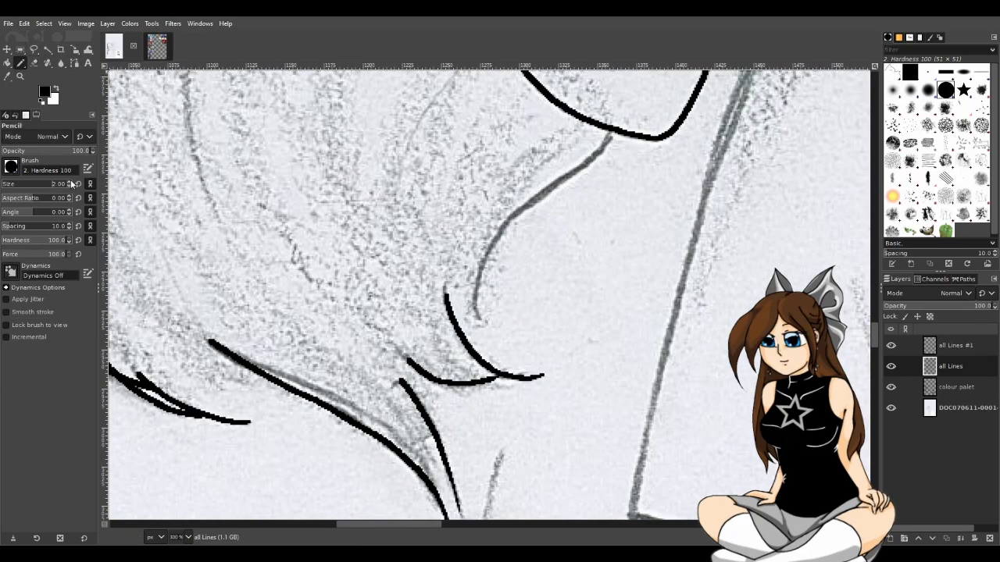
scroll(659, 318, "up", 2)
scroll(656, 320, "down", 2)
scroll(652, 321, "up", 2)
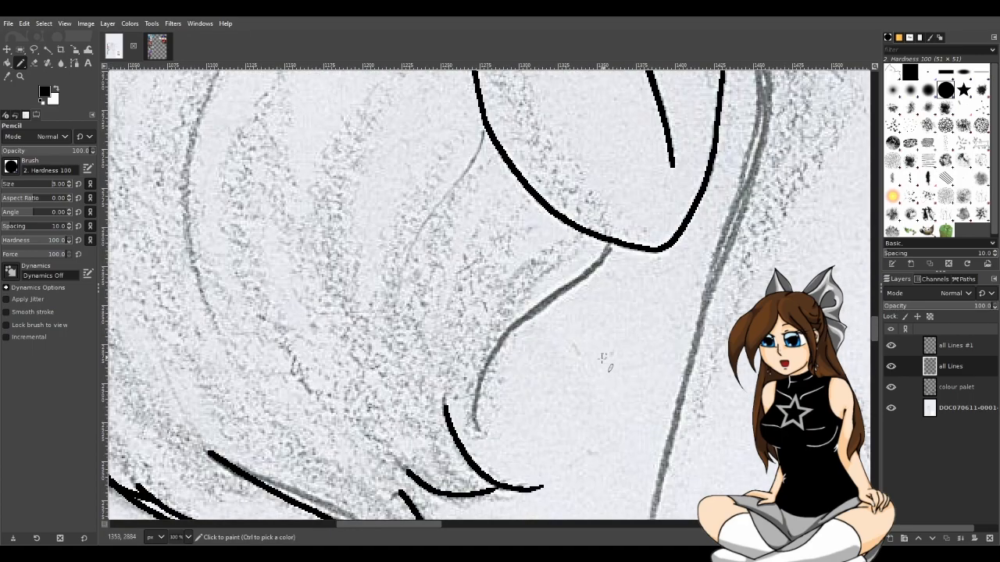
left_click_drag(430, 526, 456, 524)
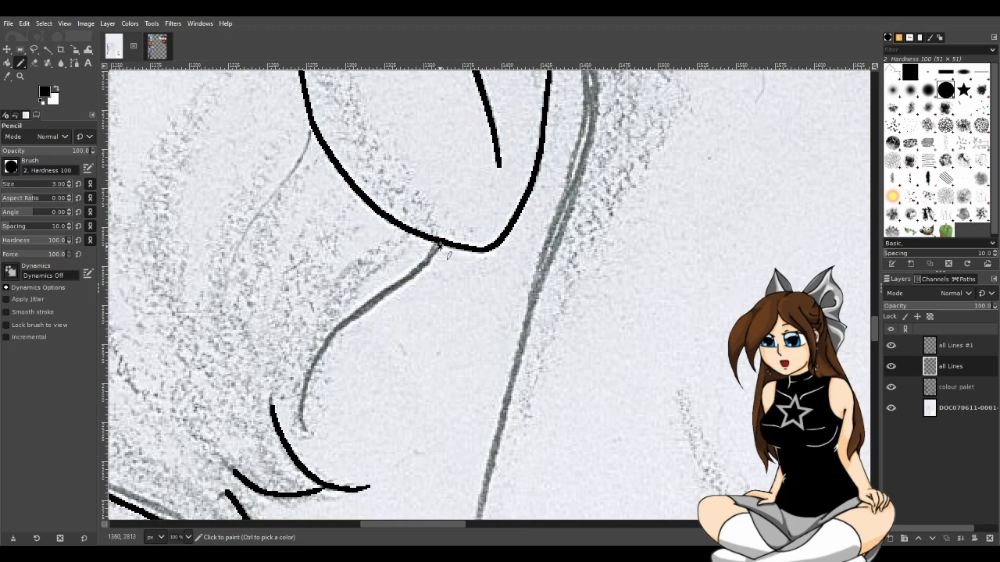
left_click_drag(434, 259, 396, 284)
key("ctrl+z")
key("ctrl+z")
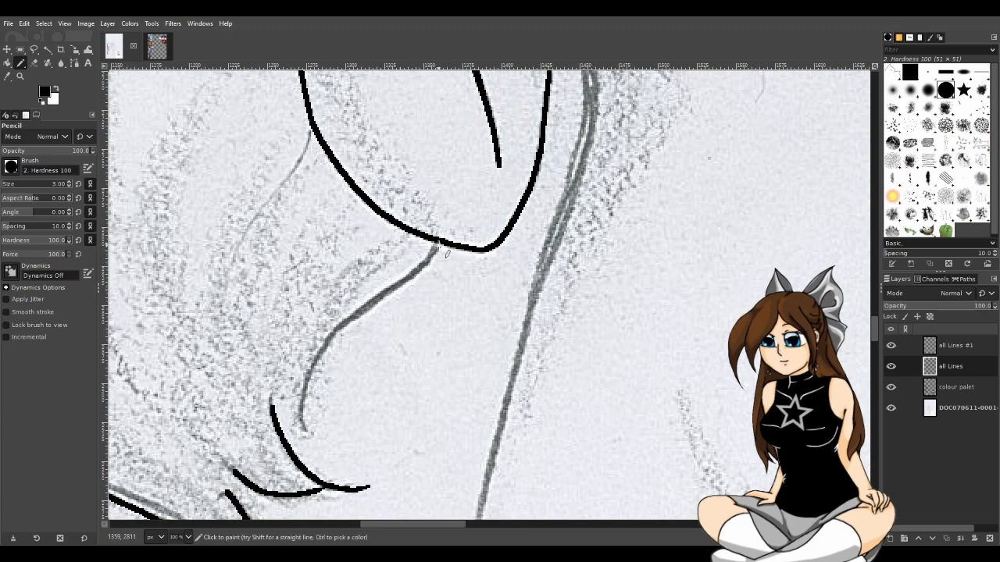
mouse_move(436, 248)
left_mouse_down()
mouse_move(324, 340)
mouse_move(307, 382)
mouse_move(321, 445)
left_mouse_up()
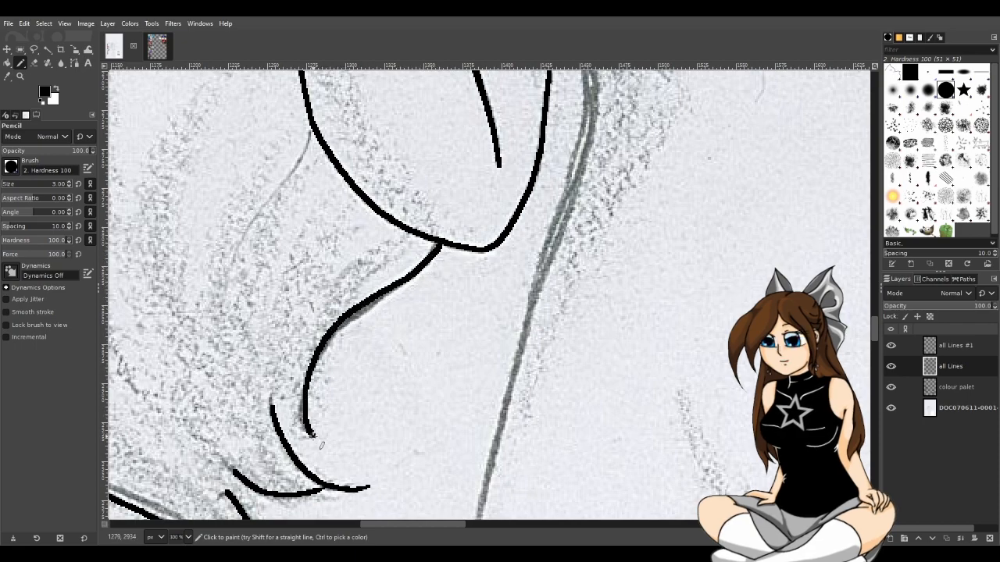
key("ctrl+z")
mouse_move(450, 253)
left_mouse_down()
mouse_move(332, 327)
mouse_move(302, 368)
mouse_move(321, 443)
left_mouse_up()
key("ctrl+z")
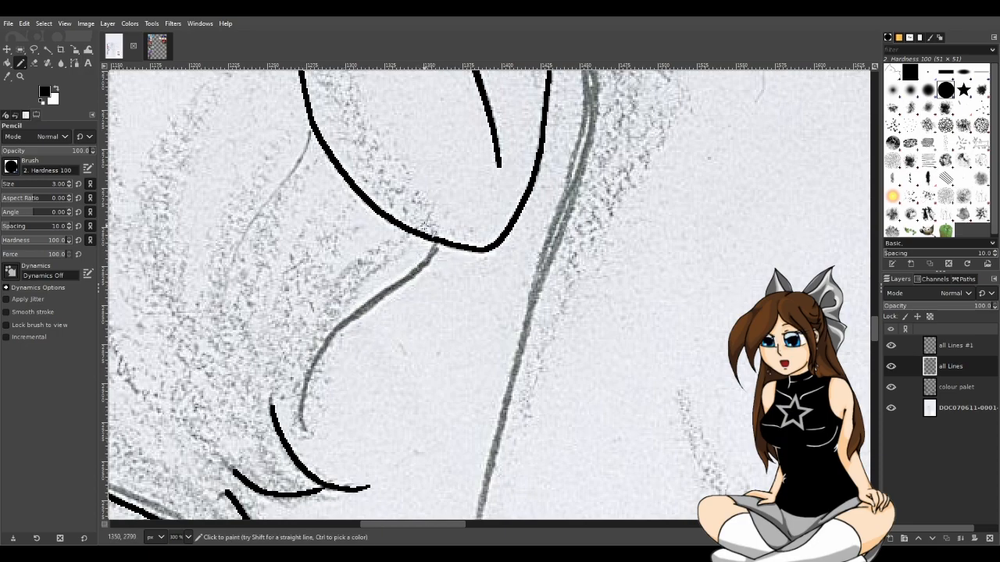
mouse_move(441, 247)
left_mouse_down()
mouse_move(333, 329)
mouse_move(311, 360)
mouse_move(311, 441)
left_mouse_up()
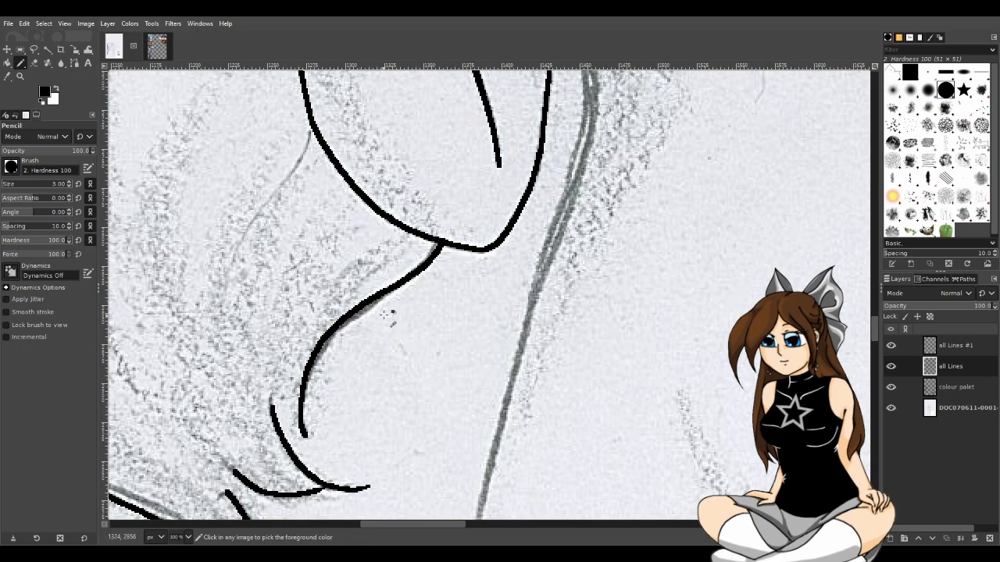
key("ctrl+z")
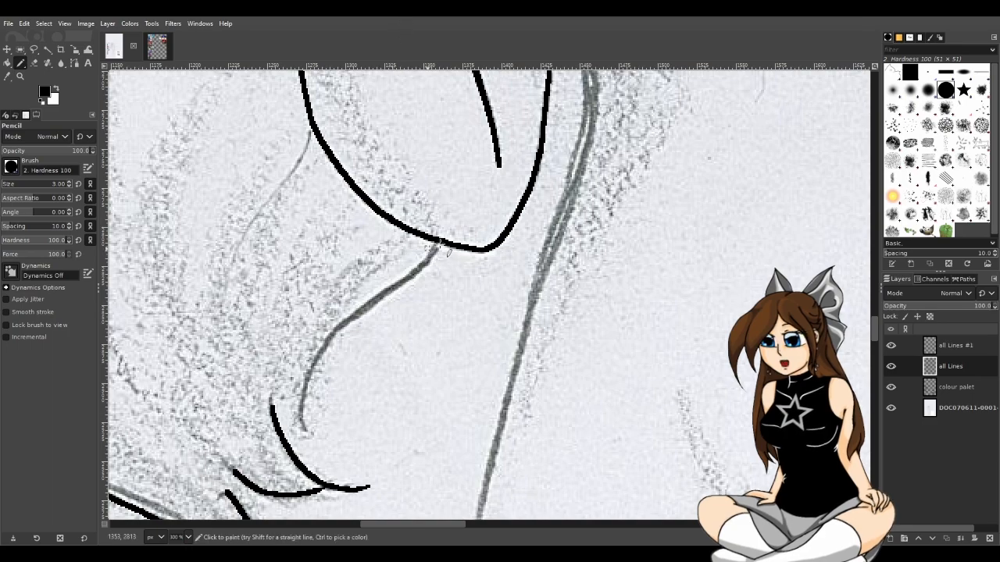
key("ctrl+z")
left_click_drag(426, 260, 376, 292)
key("ctrl+z")
mouse_move(436, 247)
left_mouse_down()
mouse_move(319, 348)
mouse_move(302, 418)
mouse_move(317, 441)
left_mouse_up()
key("ctrl+z")
mouse_move(431, 255)
left_mouse_down()
mouse_move(341, 318)
mouse_move(319, 343)
mouse_move(302, 390)
mouse_move(317, 420)
left_mouse_up()
key("ctrl+z")
mouse_move(433, 256)
left_mouse_down()
mouse_move(322, 341)
mouse_move(303, 381)
mouse_move(313, 439)
left_mouse_up()
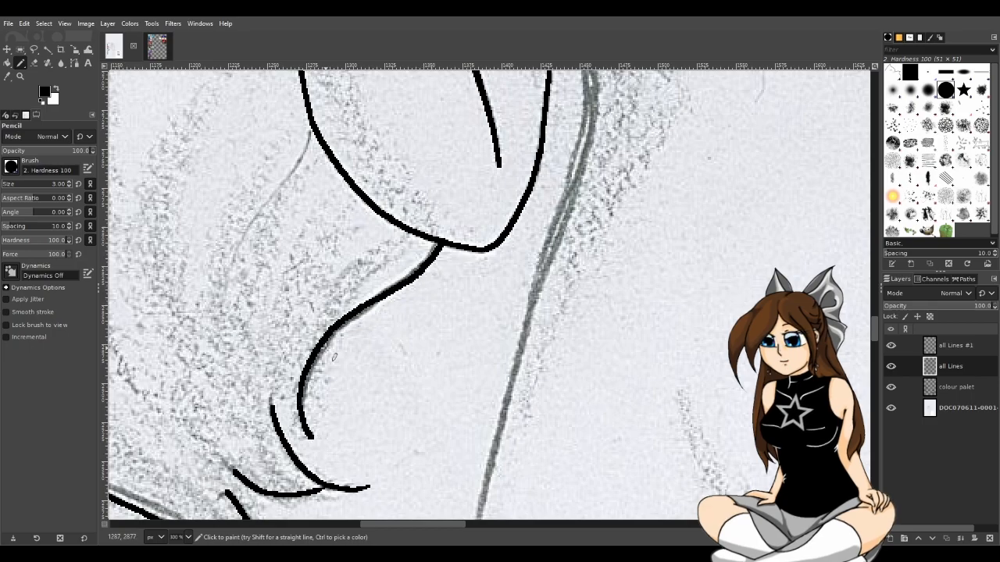
Step: Try to thicken the bend of the hair's S-shaped inner edge with the 3 px Pencil and trim it with the 3 px Eraser
scroll(338, 364, "up", 2)
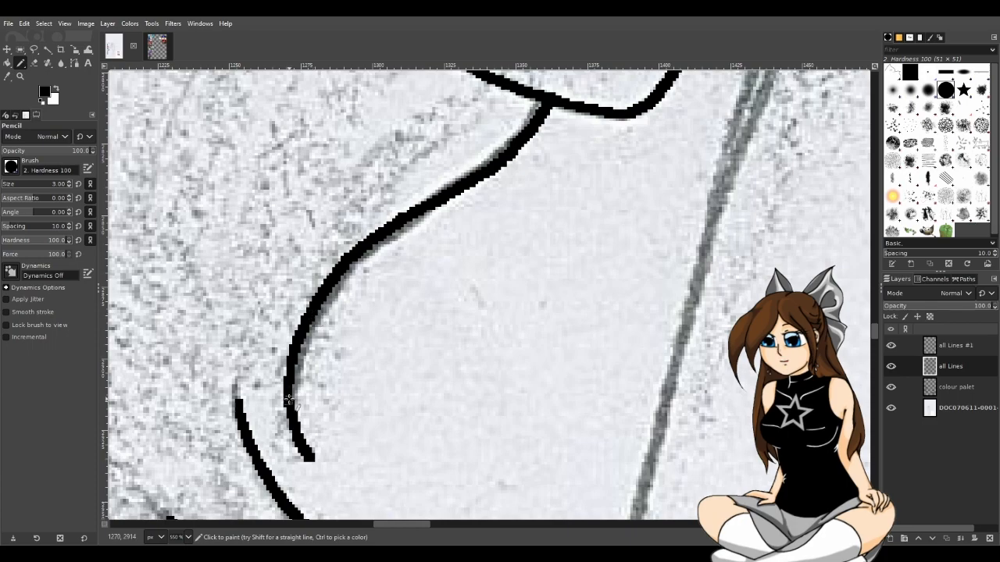
mouse_move(293, 408)
left_mouse_down()
mouse_move(336, 294)
mouse_move(365, 261)
mouse_move(327, 315)
mouse_move(347, 268)
mouse_move(430, 204)
mouse_move(364, 245)
left_mouse_up()
left_click_drag(414, 216, 369, 250)
key("shift+e")
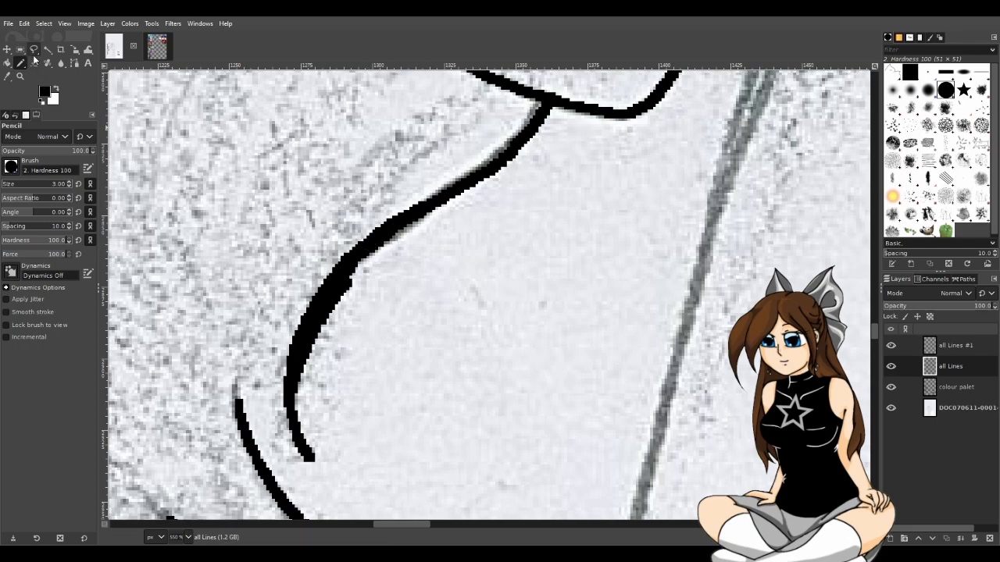
left_click_drag(395, 209, 365, 234)
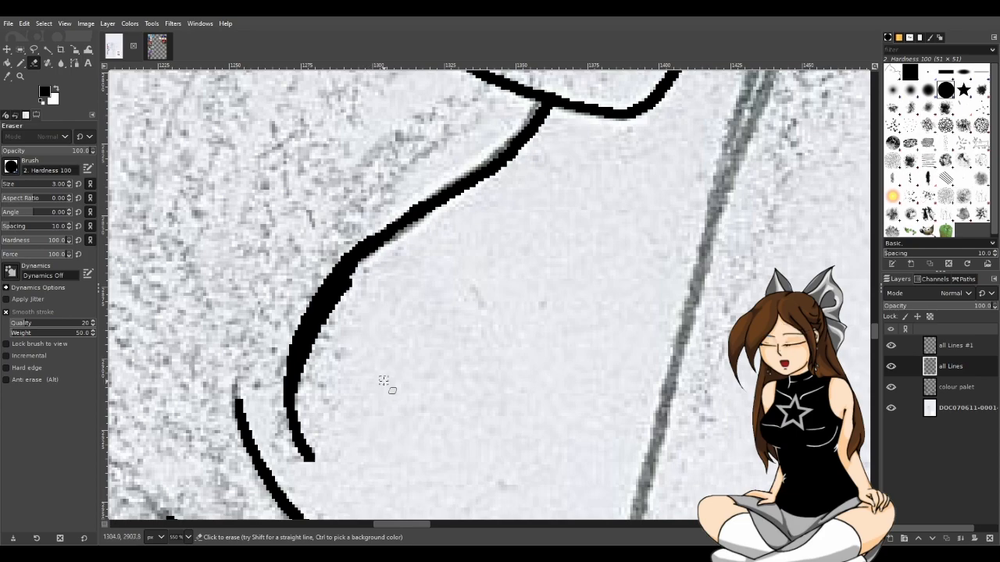
key("ctrl+z")
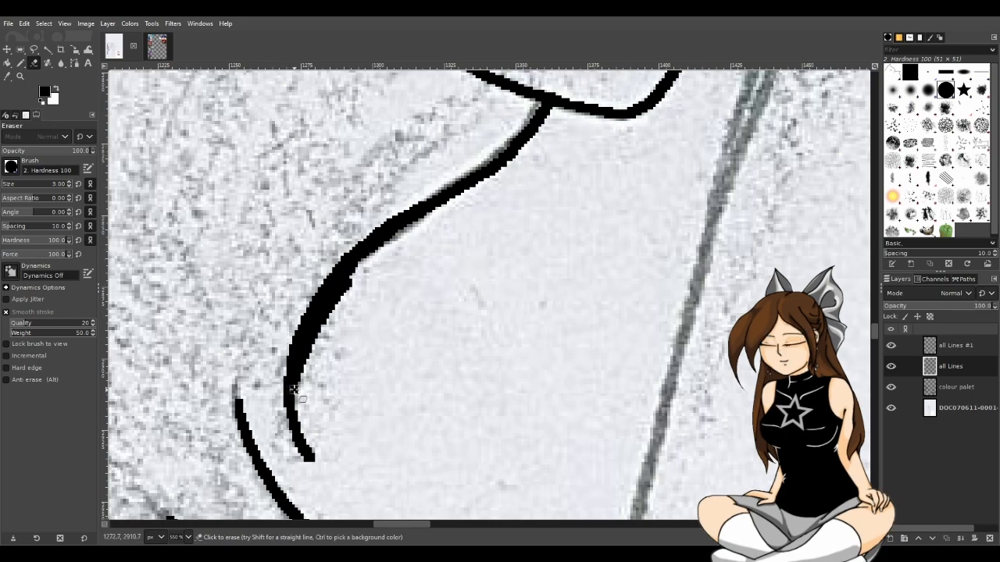
mouse_move(363, 271)
left_mouse_down()
mouse_move(321, 335)
mouse_move(314, 382)
mouse_move(321, 343)
mouse_move(302, 396)
left_mouse_up()
key("ctrl+z")
left_click_drag(321, 334, 302, 389)
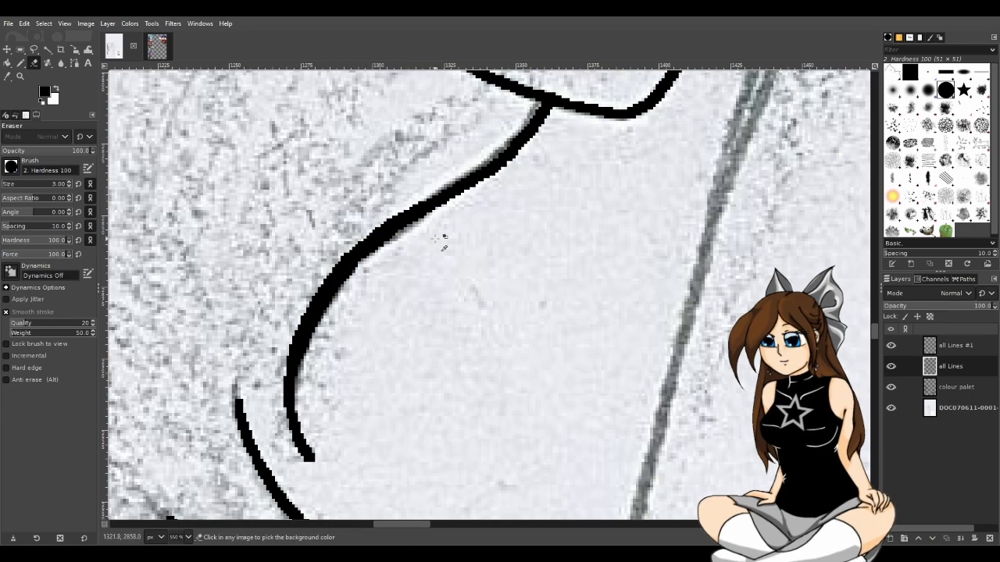
Step: Undo the strokes of the hair's S-shaped inner edge and retrace it from beneath the elbow down to the sixth lock with the 3 px Pencil
key("ctrl+z")
key("ctrl+y")
key("ctrl+y")
key("ctrl+y")
key("ctrl+y")
key("ctrl+y")
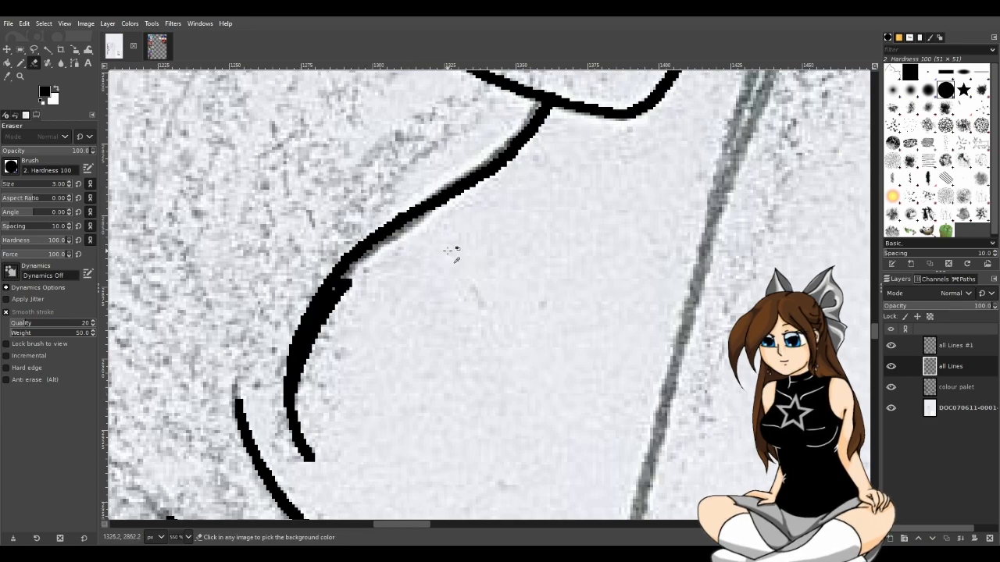
key("n")
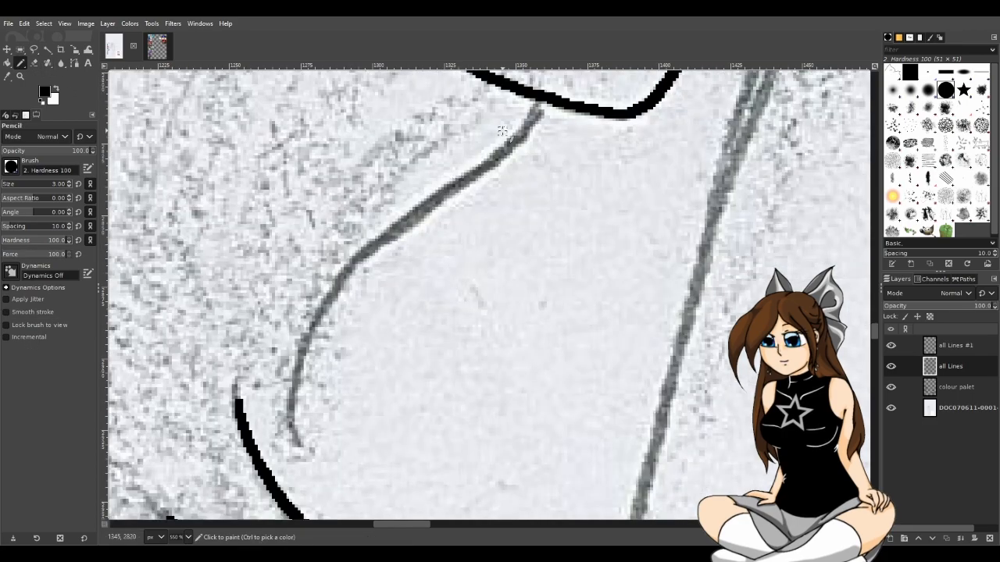
mouse_move(547, 101)
left_mouse_down()
mouse_move(472, 174)
mouse_move(383, 228)
left_mouse_up()
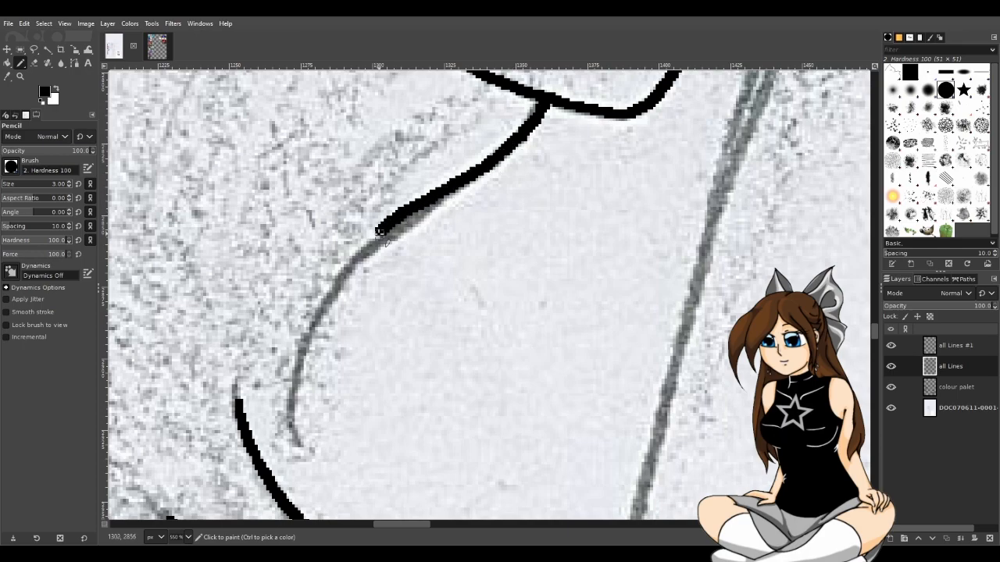
key("ctrl+z")
mouse_move(541, 105)
left_mouse_down()
mouse_move(362, 260)
mouse_move(311, 353)
mouse_move(301, 462)
left_mouse_up()
mouse_move(355, 272)
left_mouse_down()
mouse_move(324, 313)
mouse_move(296, 452)
left_mouse_up()
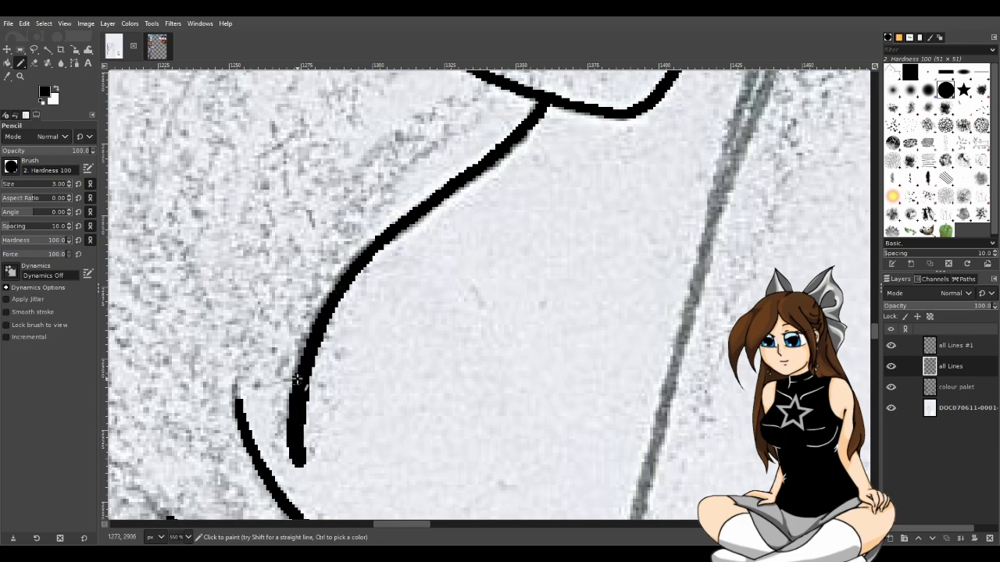
Step: Thicken the bend in the middle of the hair's inner edge with short 3 px Pencil strokes
mouse_move(296, 379)
left_mouse_down()
mouse_move(329, 291)
mouse_move(367, 255)
left_mouse_up()
left_click_drag(330, 298, 396, 219)
key("ctrl+z")
left_click_drag(328, 295, 386, 236)
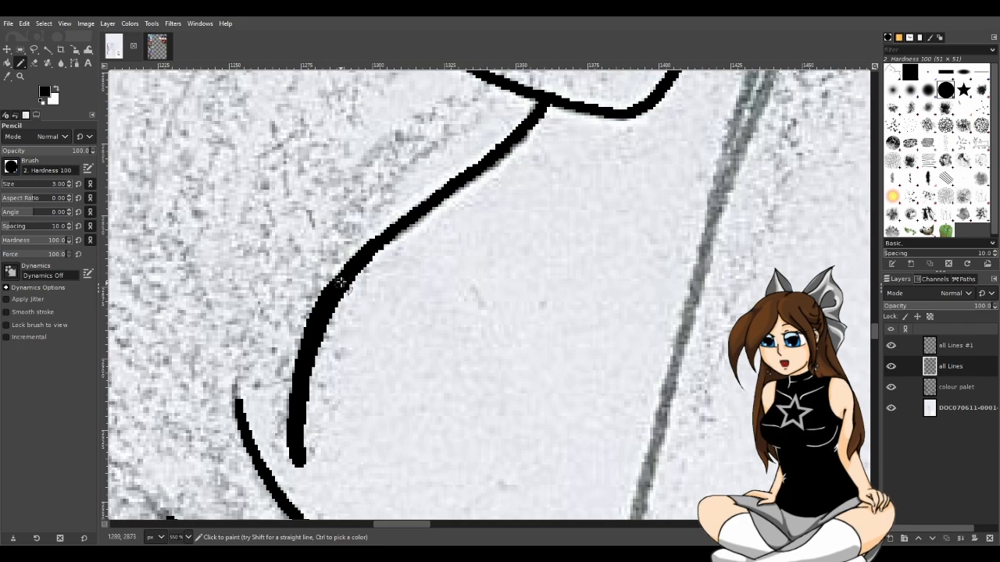
left_click_drag(335, 286, 414, 234)
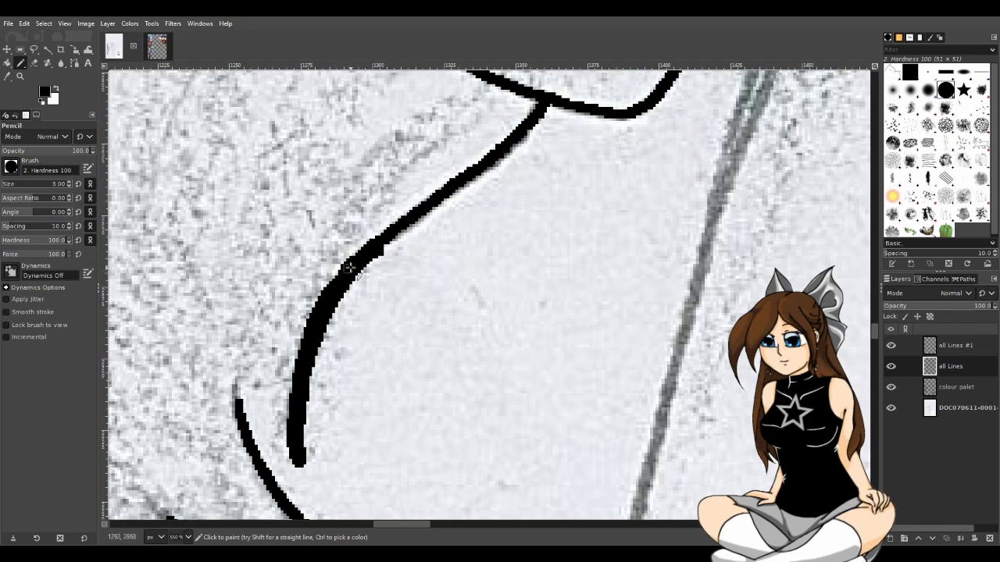
left_click_drag(315, 319, 365, 255)
Step: Thin the lower half of the hair's inner edge on both sides and taper its lower end with the 3 px Eraser
left_click(34, 63)
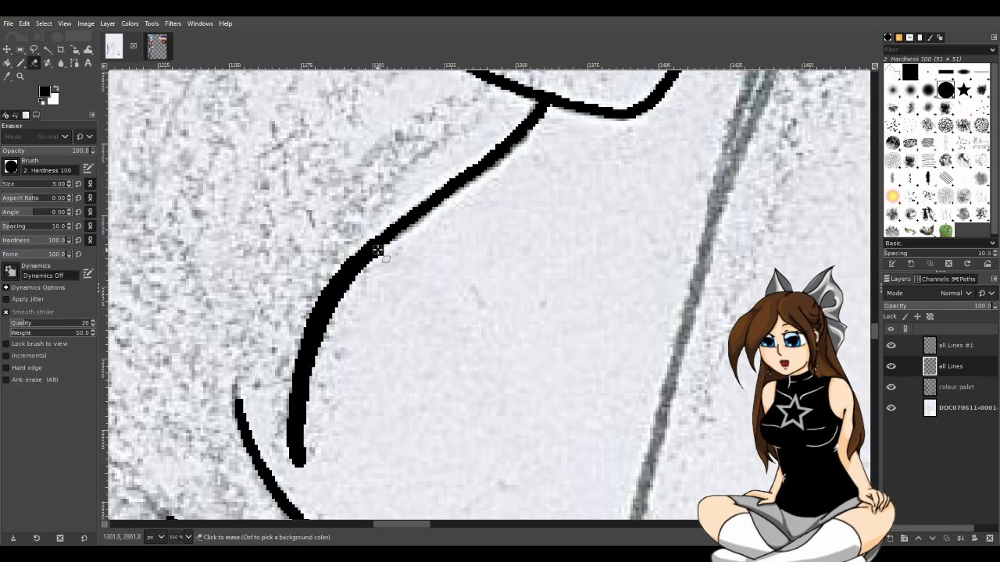
mouse_move(390, 248)
left_mouse_down()
mouse_move(354, 280)
mouse_move(321, 346)
mouse_move(308, 449)
mouse_move(319, 373)
left_mouse_up()
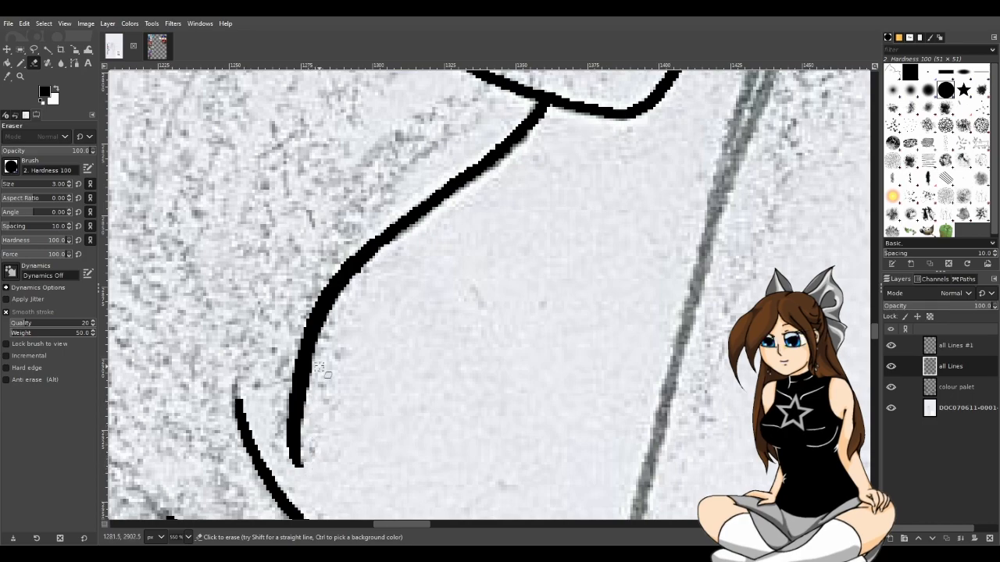
left_click_drag(305, 439, 334, 323)
mouse_move(383, 253)
left_mouse_down()
mouse_move(328, 320)
mouse_move(309, 372)
mouse_move(305, 486)
mouse_move(287, 382)
left_mouse_up()
left_click_drag(291, 444, 301, 351)
key("ctrl+z")
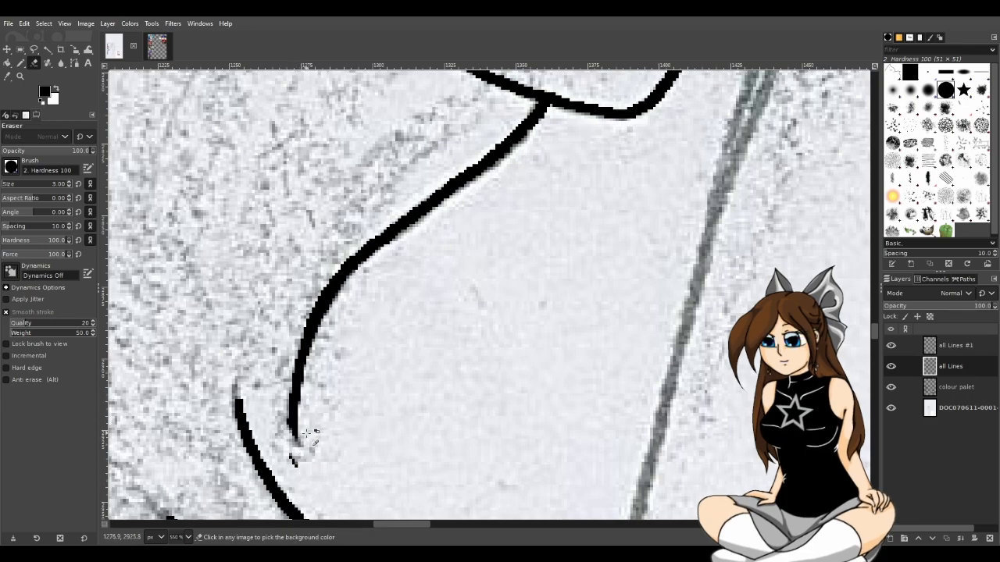
key("ctrl+z")
left_click_drag(306, 465, 262, 380)
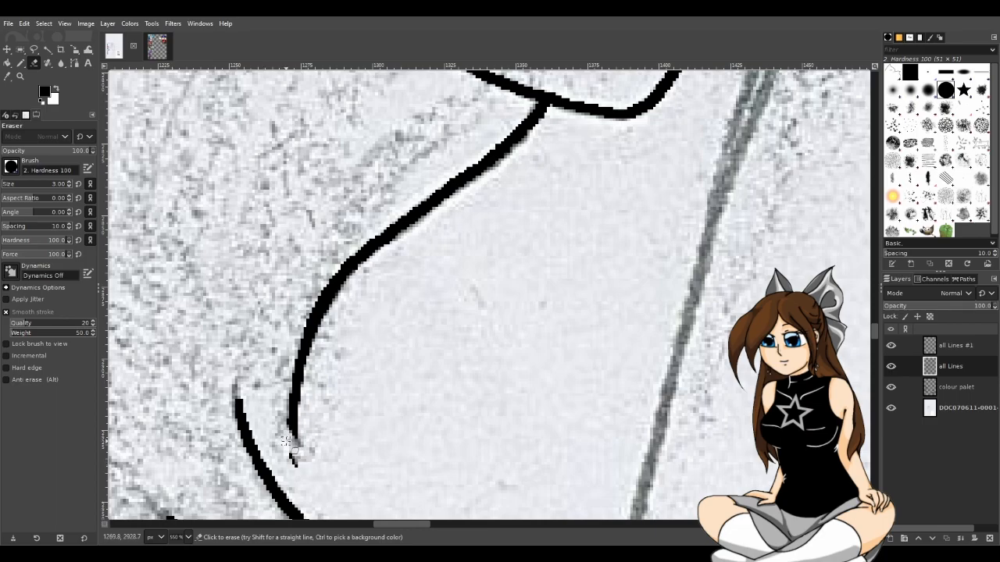
left_click_drag(288, 442, 286, 365)
Step: Save the image and look over the sketch's untraced waist, skirt and legs
scroll(366, 462, "down", 4)
scroll(442, 464, "down", 2)
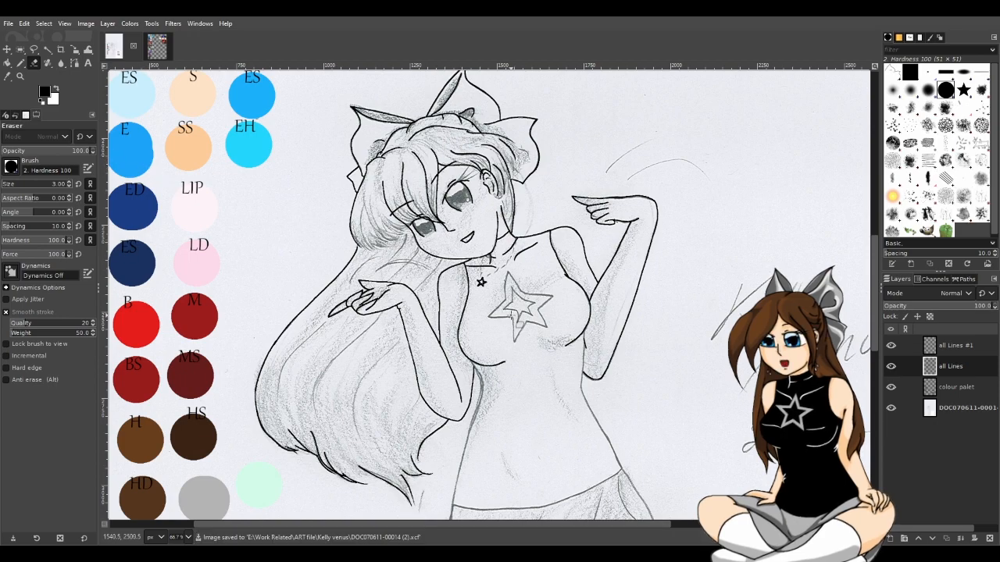
scroll(492, 305, "down", 5)
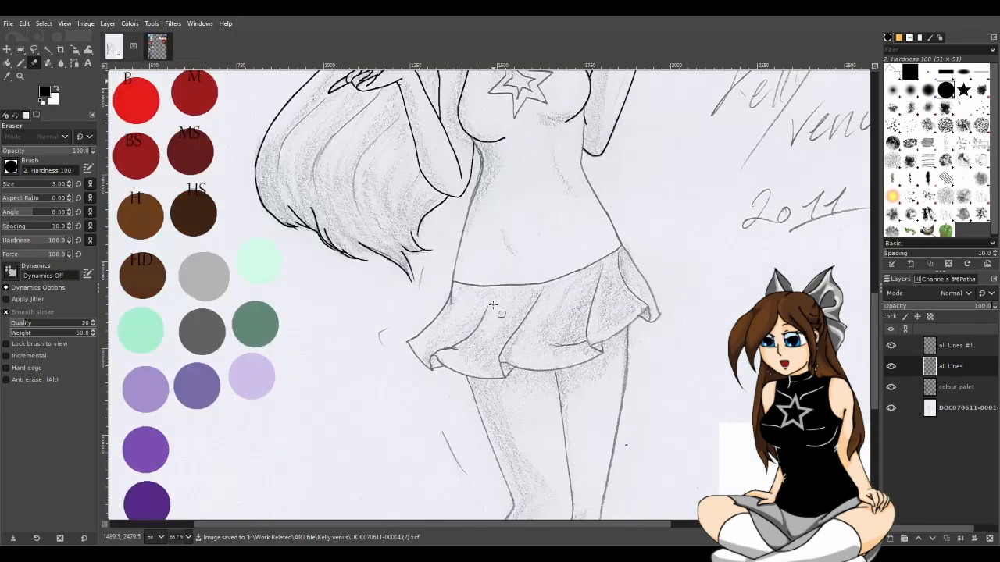
scroll(490, 302, "down", 7)
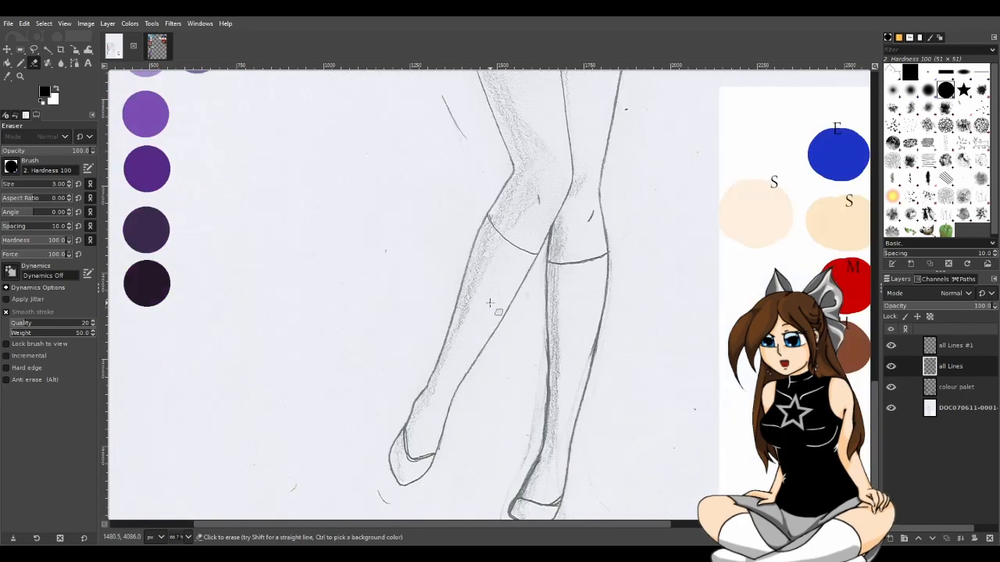
scroll(490, 303, "up", 7)
scroll(492, 297, "up", 2)
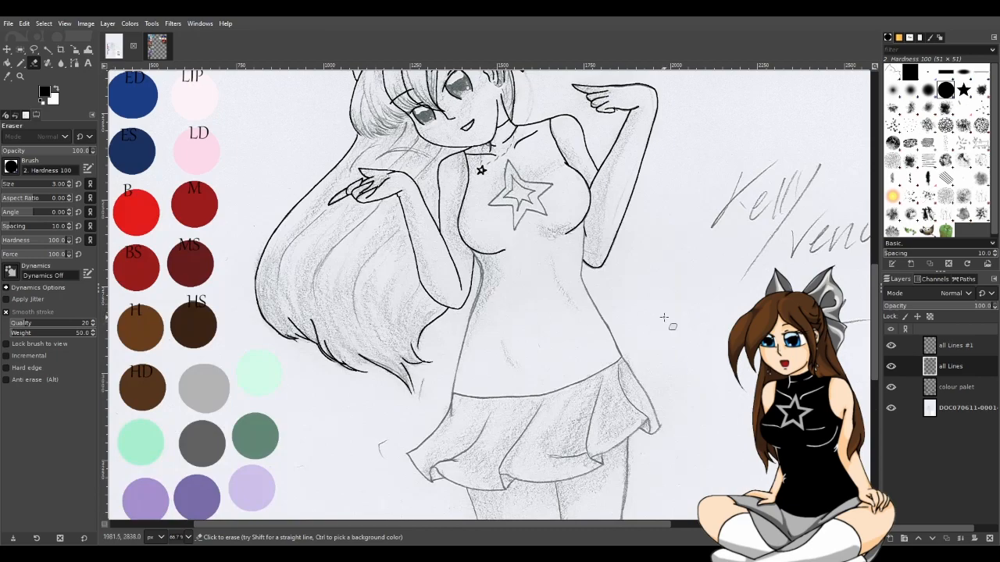
scroll(674, 348, "up", 1)
scroll(506, 320, "up", 1)
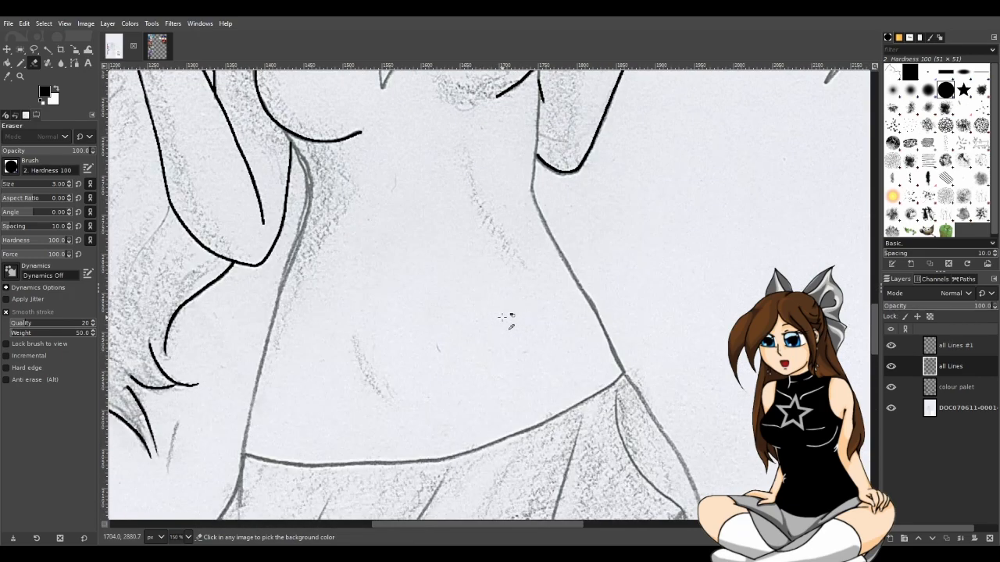
Step: Trace the torso's side from under the bust past the raised arm's elbow to the waist bend with the 3 px Pencil
left_click(21, 63)
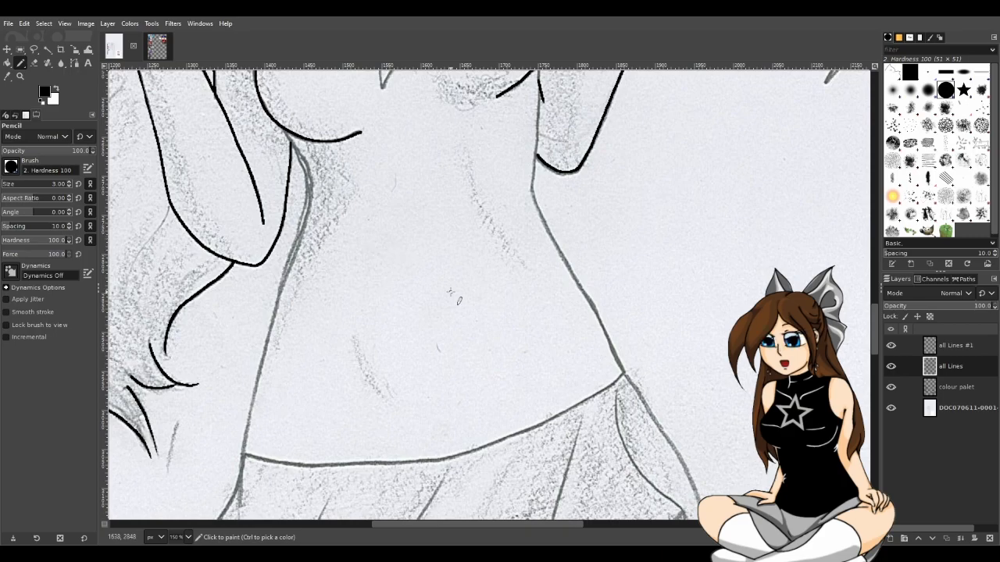
scroll(500, 289, "up", 3)
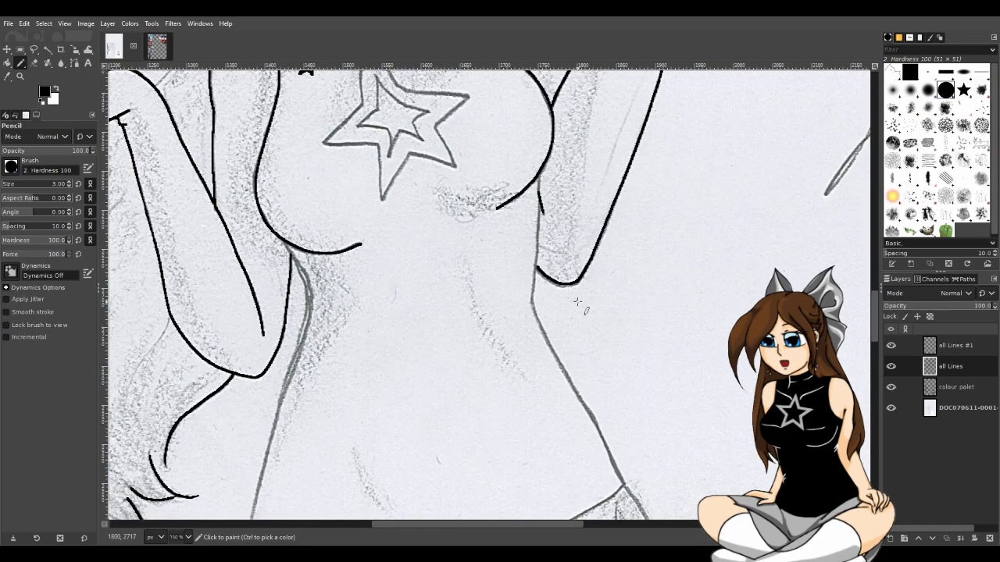
scroll(535, 269, "up", 1)
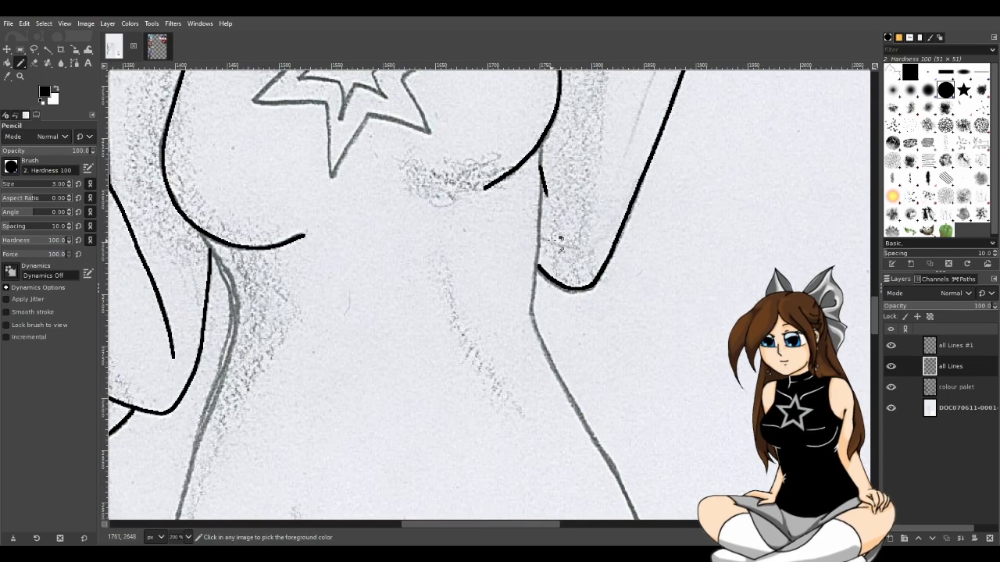
scroll(546, 145, "up", 1)
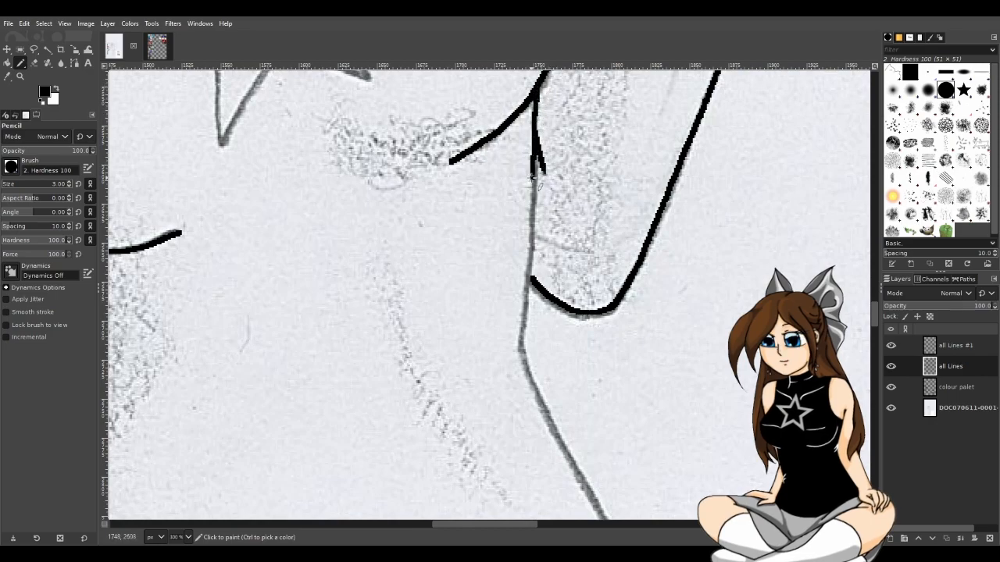
key("ctrl+z")
left_click_drag(537, 96, 537, 142)
key("ctrl+z")
left_click_drag(537, 89, 523, 350)
Step: Trace the torso's side from the waist bend down to the skirt's upper corner, and thicken its lower part with the 3 px Pencil
scroll(554, 374, "down", 1, "ctrl")
scroll(594, 359, "down", 5)
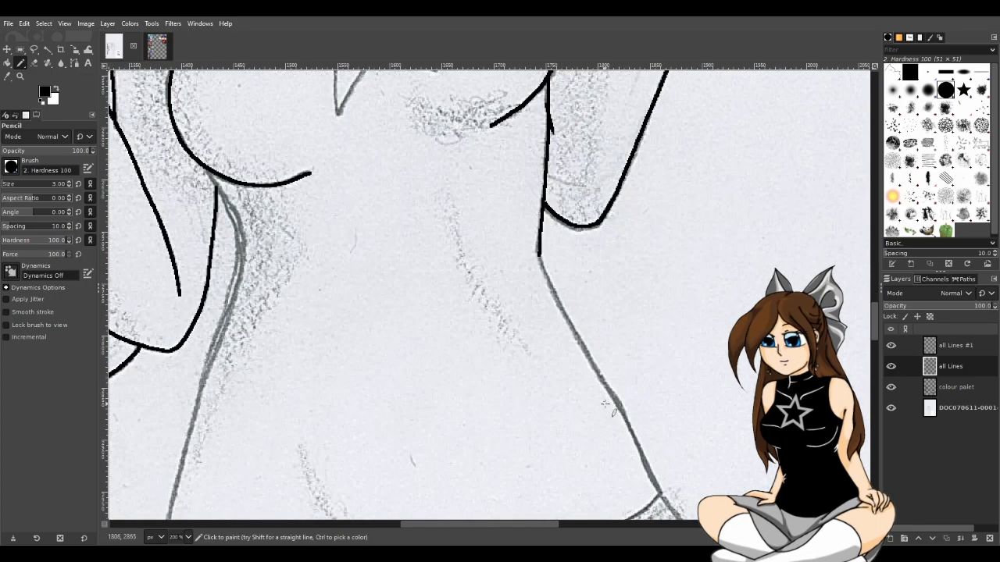
scroll(618, 345, "up", 1, "ctrl")
scroll(618, 344, "up", 3)
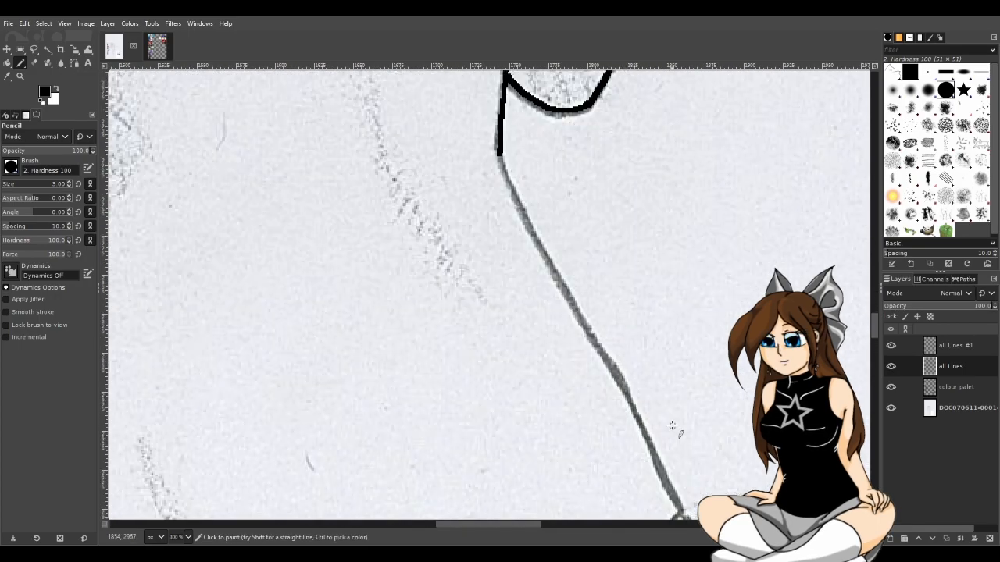
mouse_move(527, 523)
left_mouse_down()
mouse_move(551, 527)
mouse_move(541, 527)
left_mouse_up()
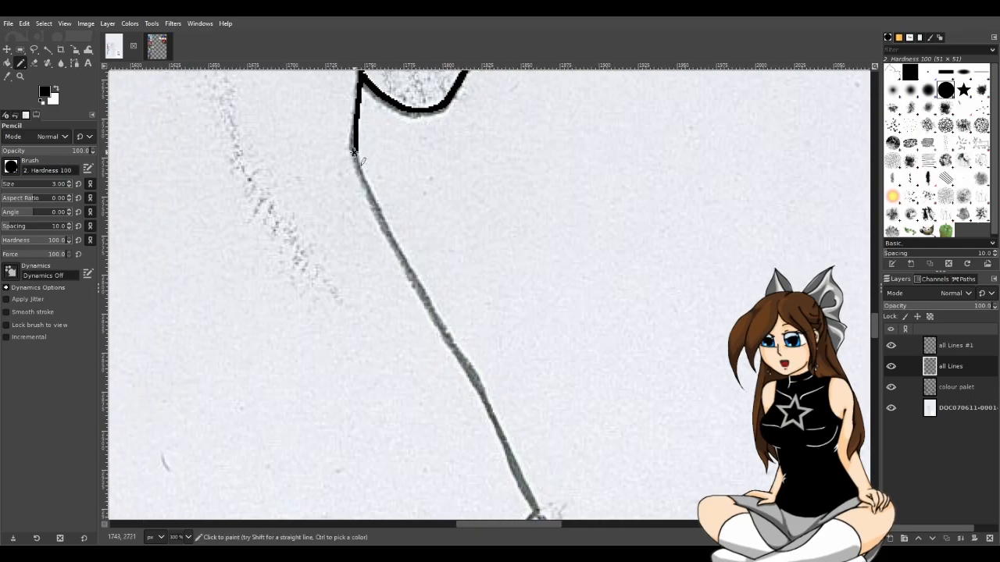
mouse_move(354, 153)
left_mouse_down()
mouse_move(504, 429)
mouse_move(534, 511)
mouse_move(506, 439)
left_mouse_up()
left_click_drag(486, 395, 467, 358)
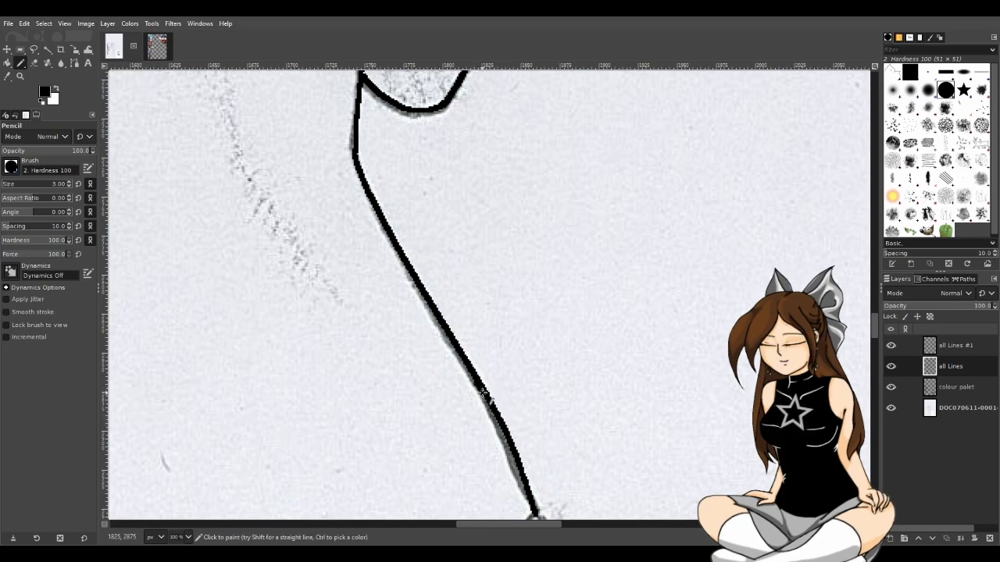
left_click_drag(510, 444, 525, 477)
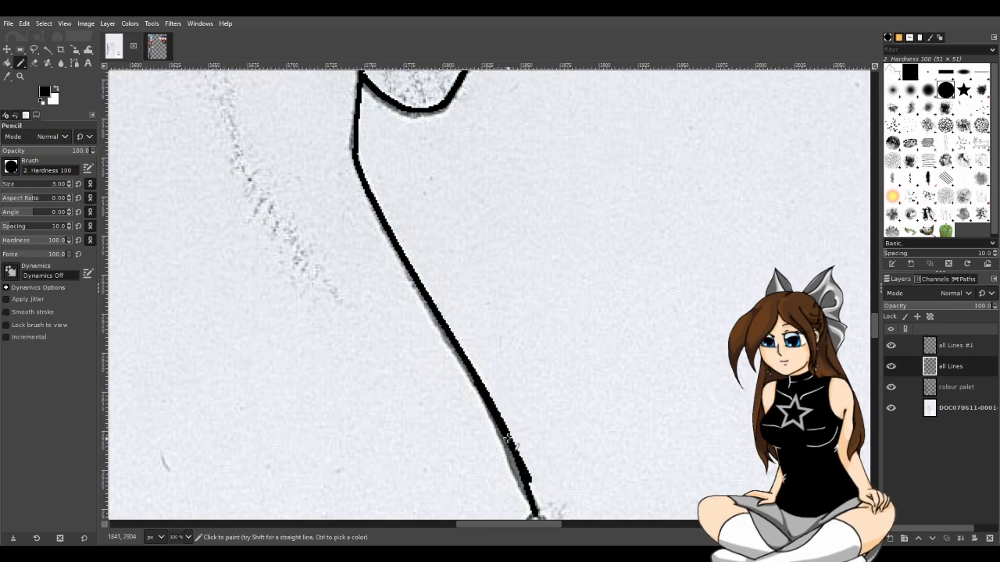
left_click_drag(508, 440, 539, 511)
Step: Smooth the outer bump on the torso's side line just above the skirt's upper corner with the 3 px Eraser
scroll(568, 512, "up", 1)
scroll(571, 510, "down", 2)
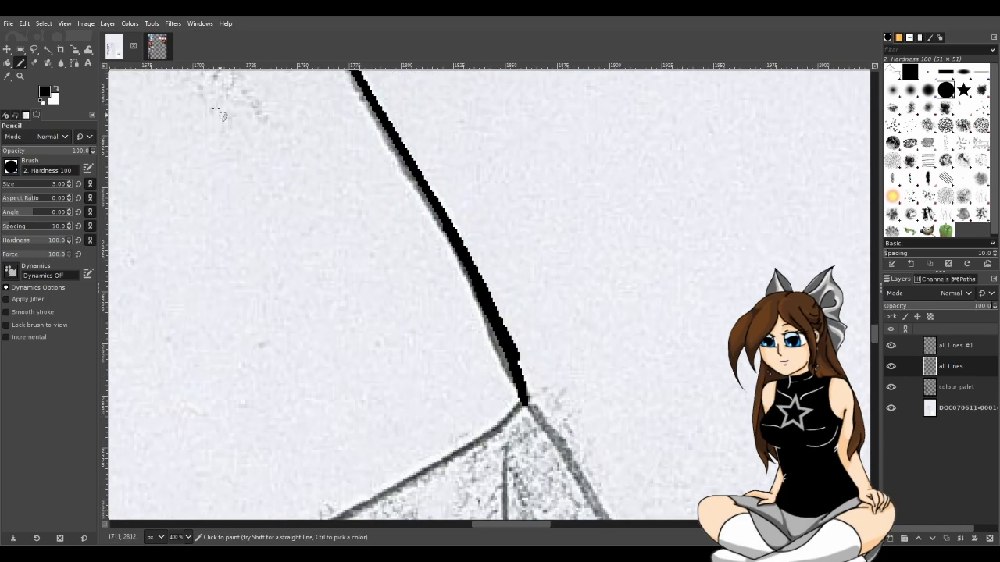
left_click(34, 62)
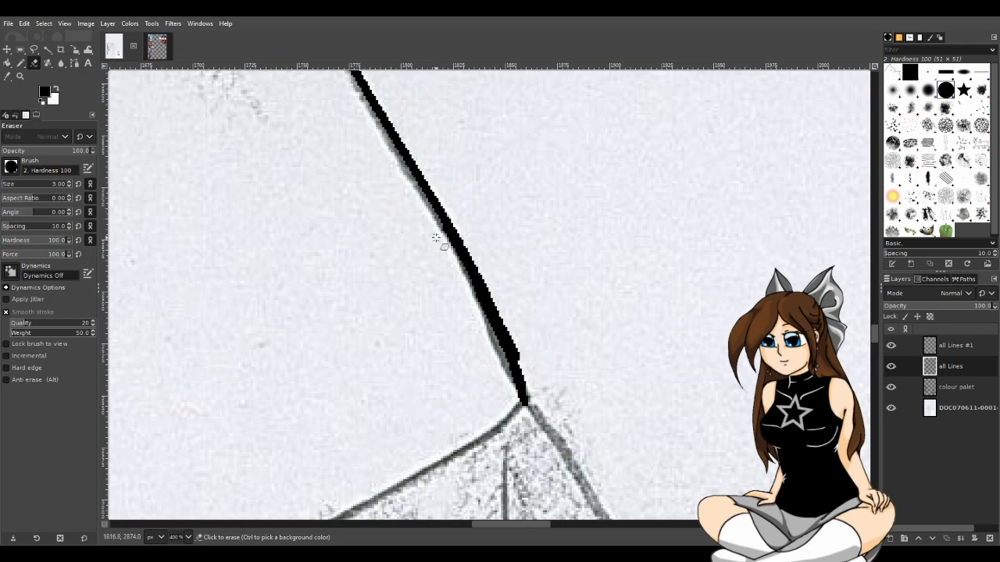
left_click_drag(443, 237, 439, 228)
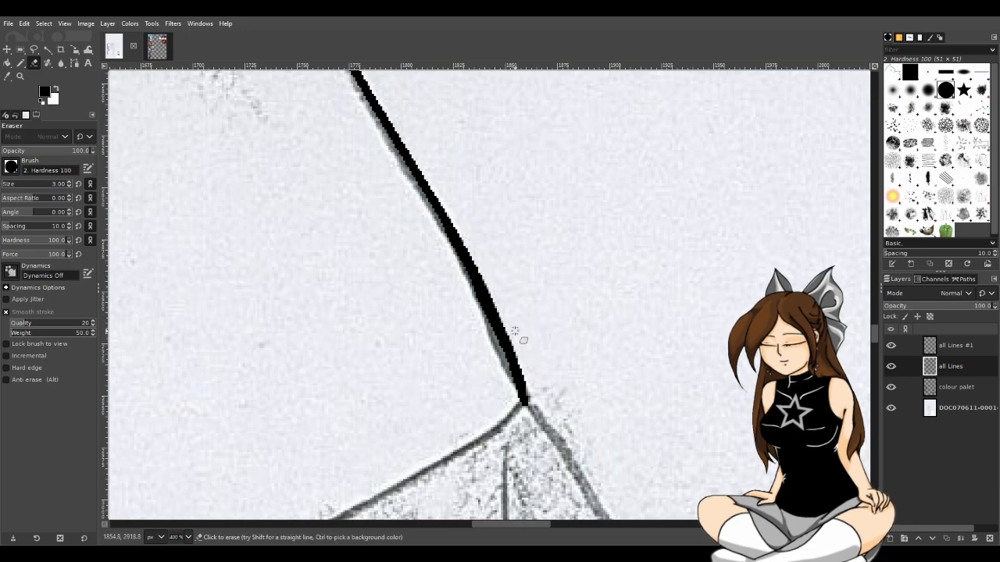
scroll(494, 294, "down", 6)
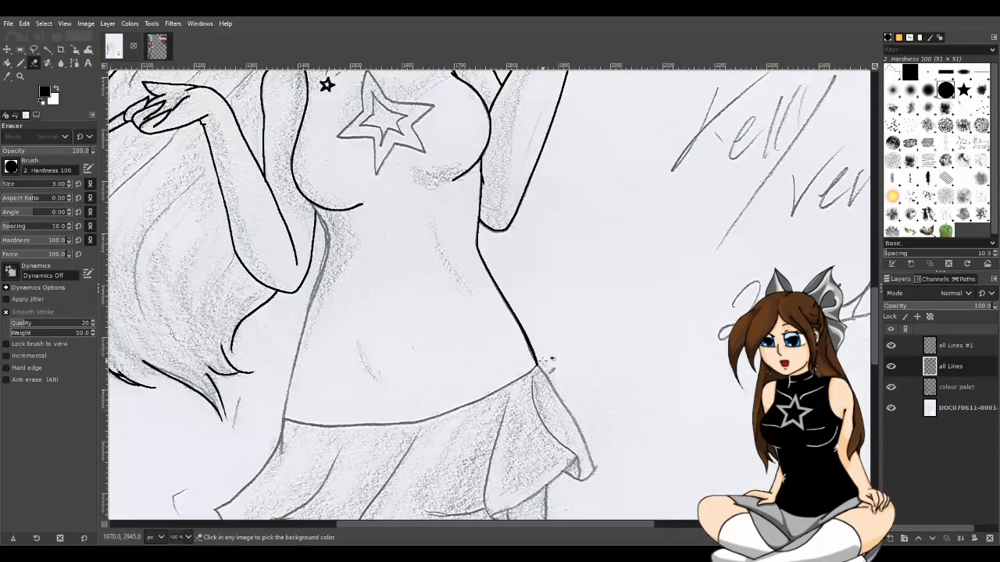
Step: Trim the inner edge of the torso's side line above the skirt's corner with the 3 px Eraser and save the image
scroll(550, 378, "up", 6)
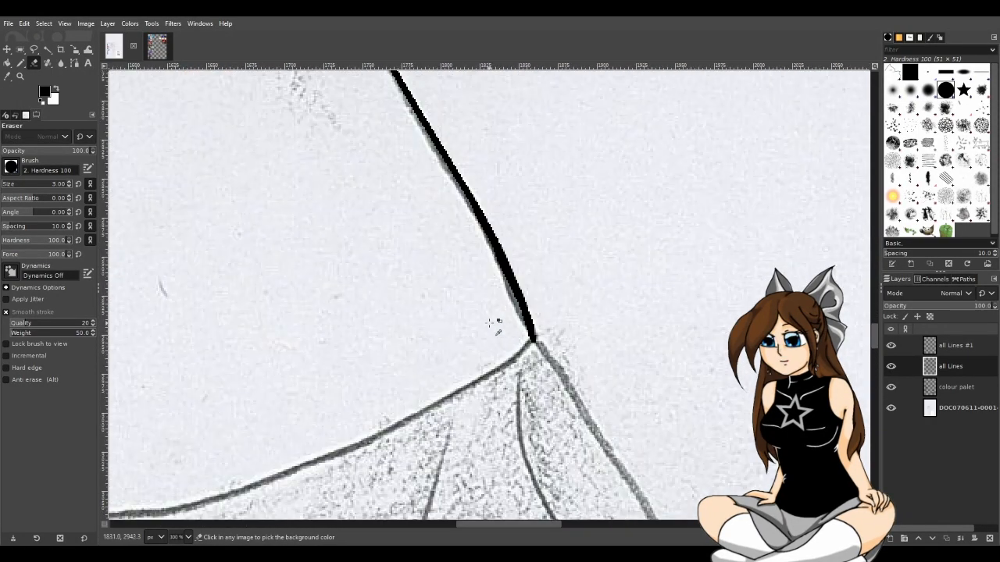
scroll(481, 268, "up", 2)
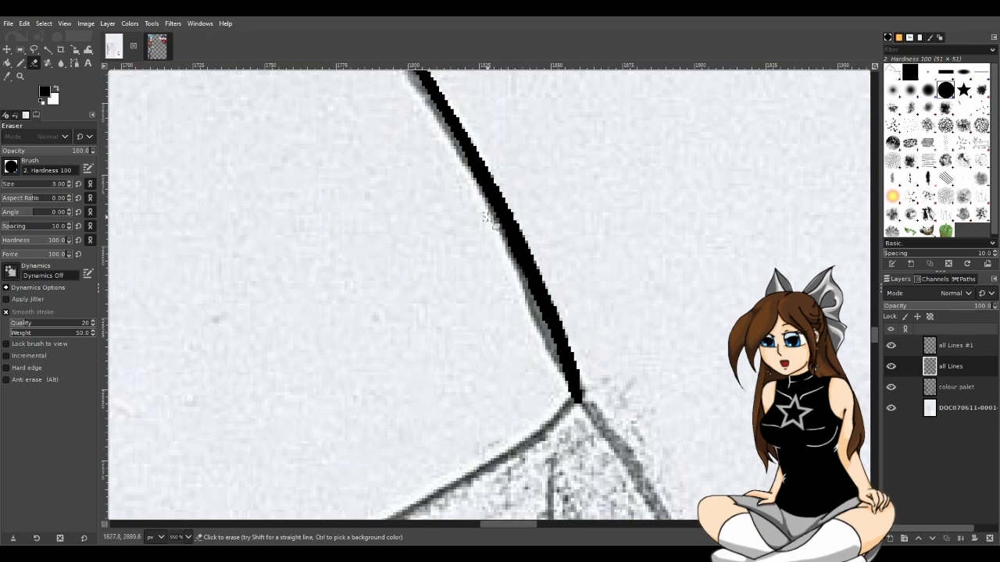
left_click_drag(509, 252, 522, 284)
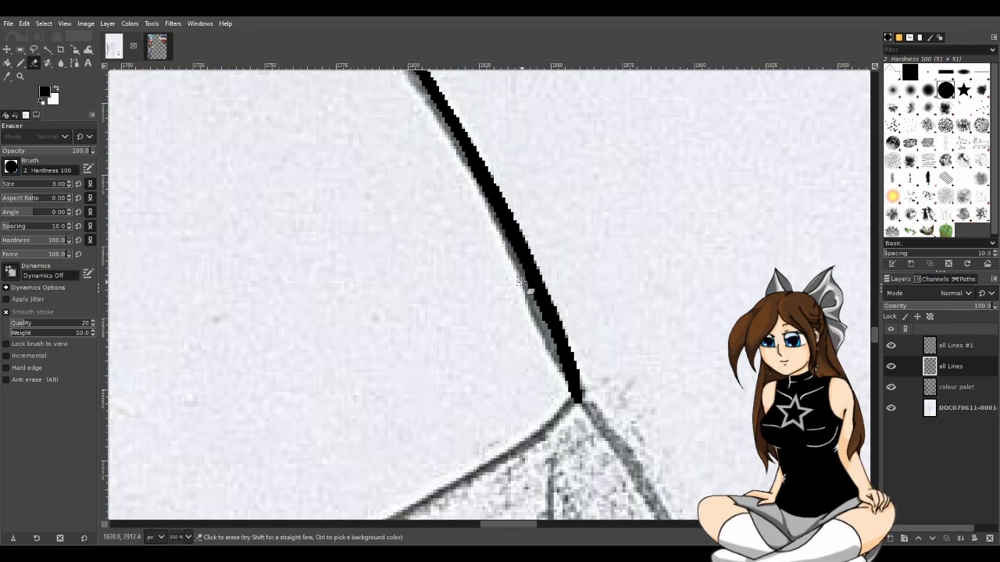
scroll(547, 379, "down", 3)
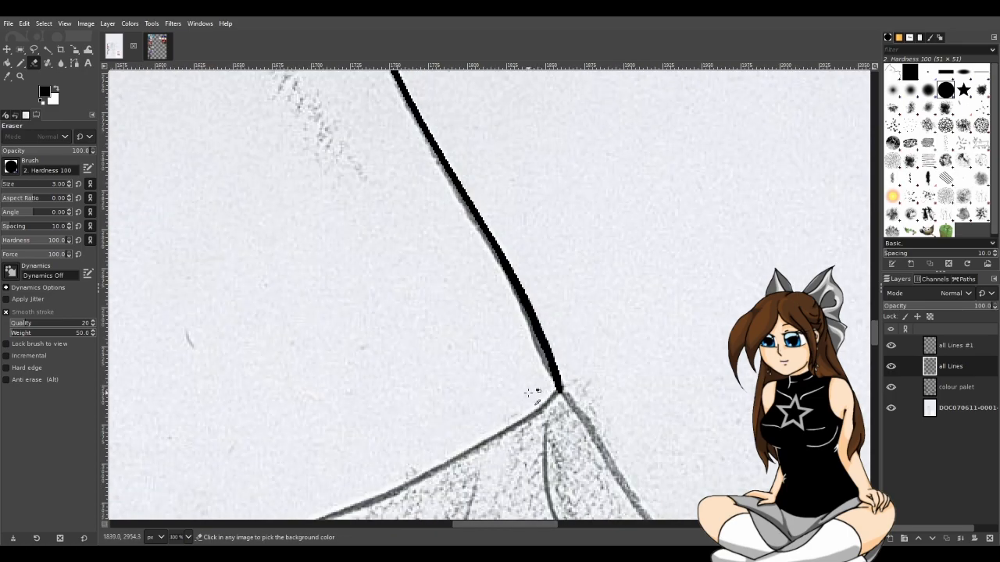
scroll(532, 339, "up", 2)
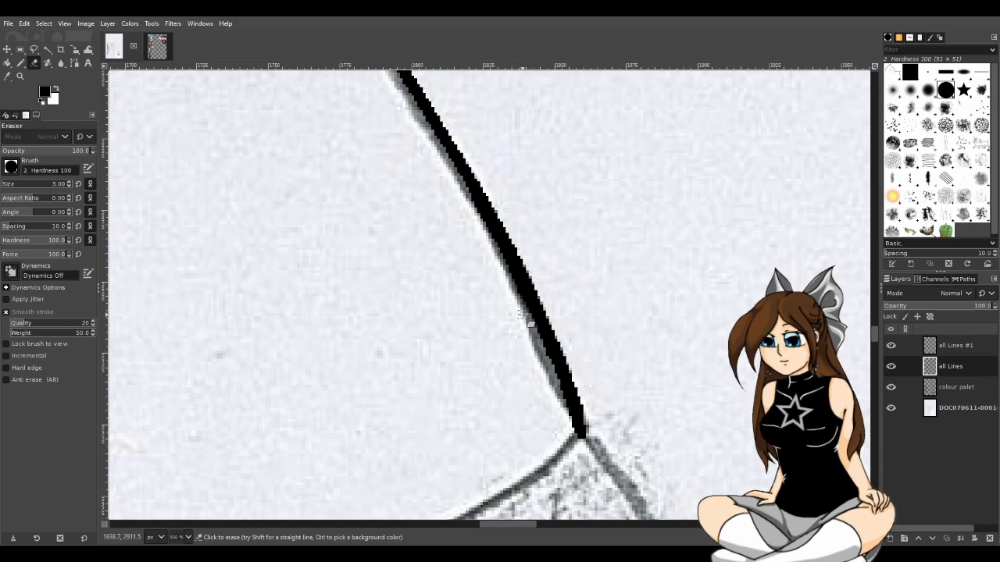
scroll(351, 293, "down", 6)
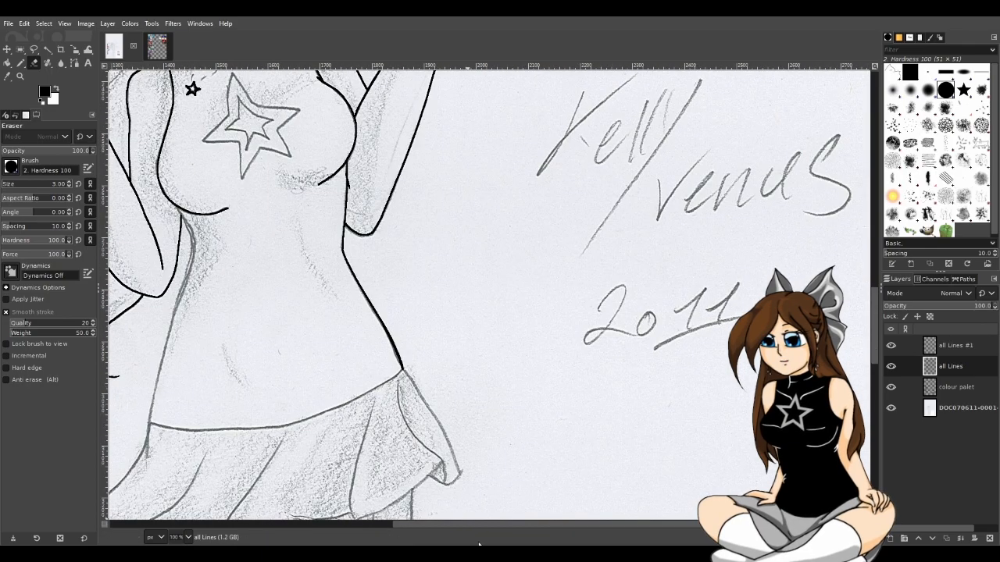
left_click_drag(484, 525, 364, 524)
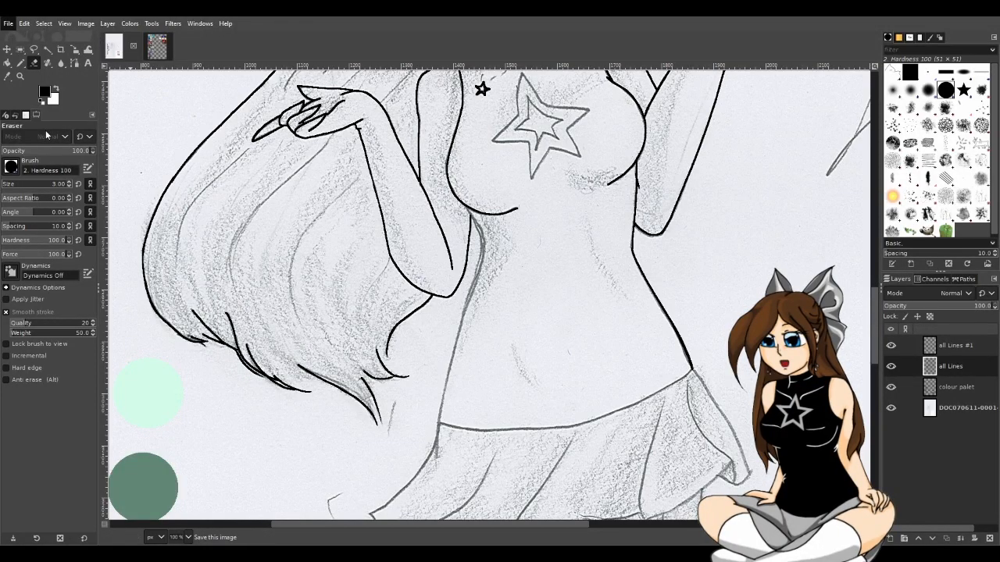
key("ctrl+s")
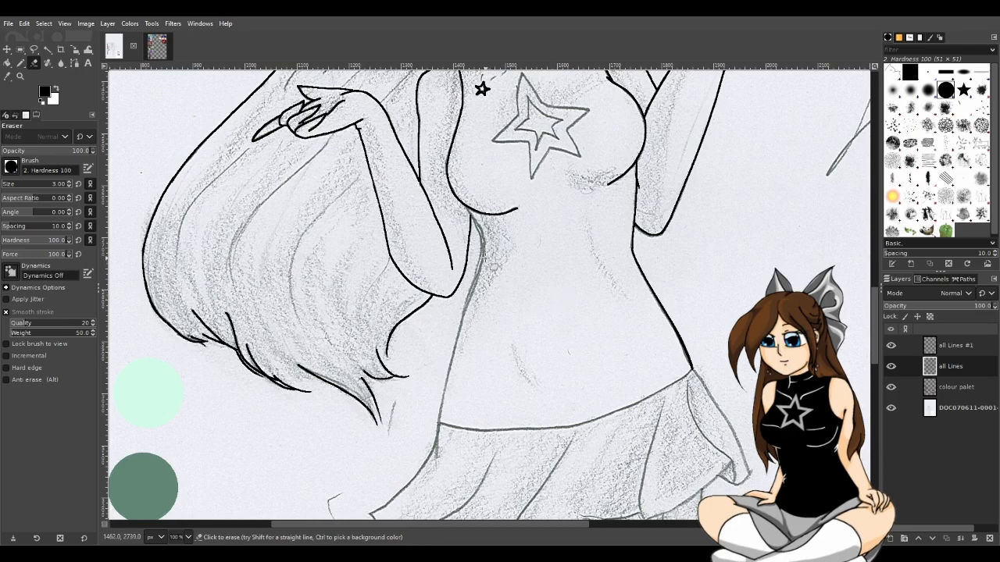
Step: Trace the opposite torso side from under the bust around its outward curve beside the bent elbow with the 3 px Pencil
scroll(494, 267, "up", 3)
key("n")
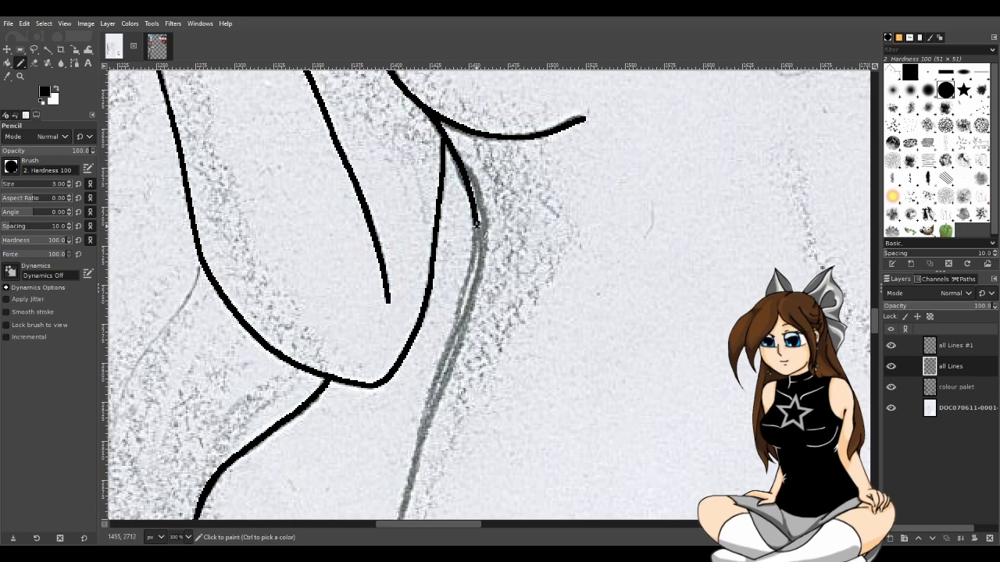
mouse_move(477, 244)
left_mouse_down()
mouse_move(482, 289)
mouse_move(464, 303)
left_mouse_up()
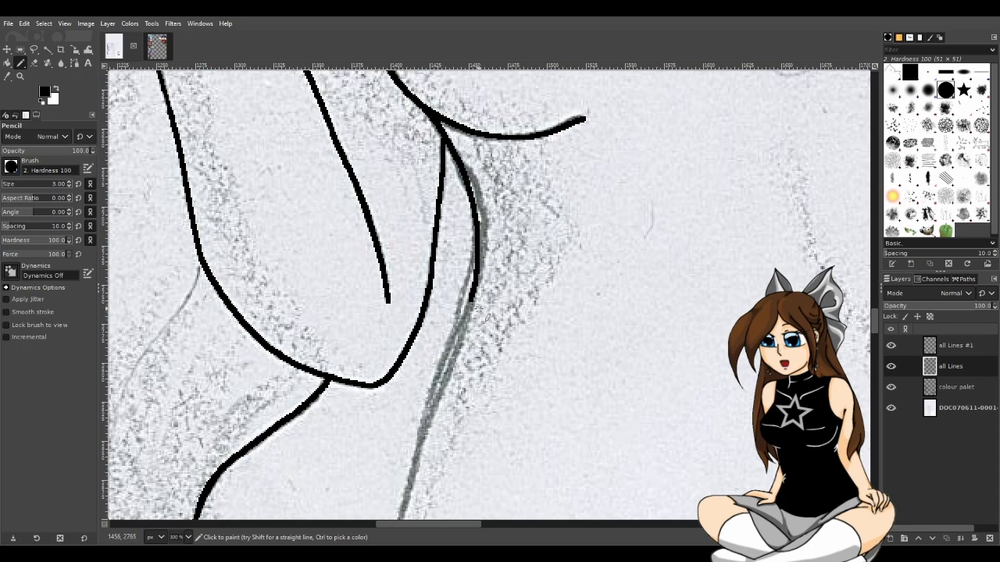
scroll(477, 325, "down", 3)
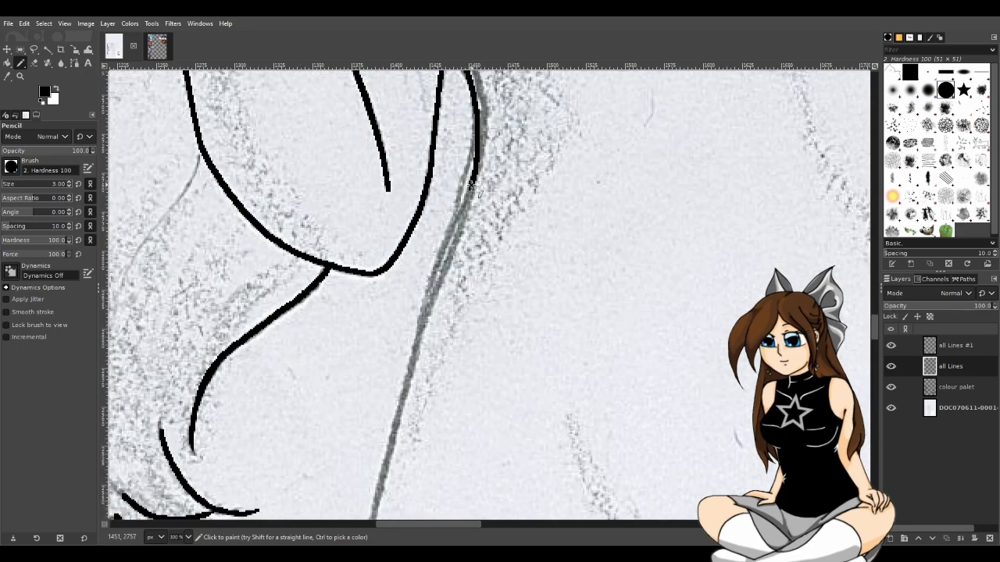
Step: Try to trace the torso's side from beside the bent elbow down towards the skirt with the 3 px Pencil
left_click_drag(472, 189, 465, 205)
left_click_drag(445, 244, 436, 275)
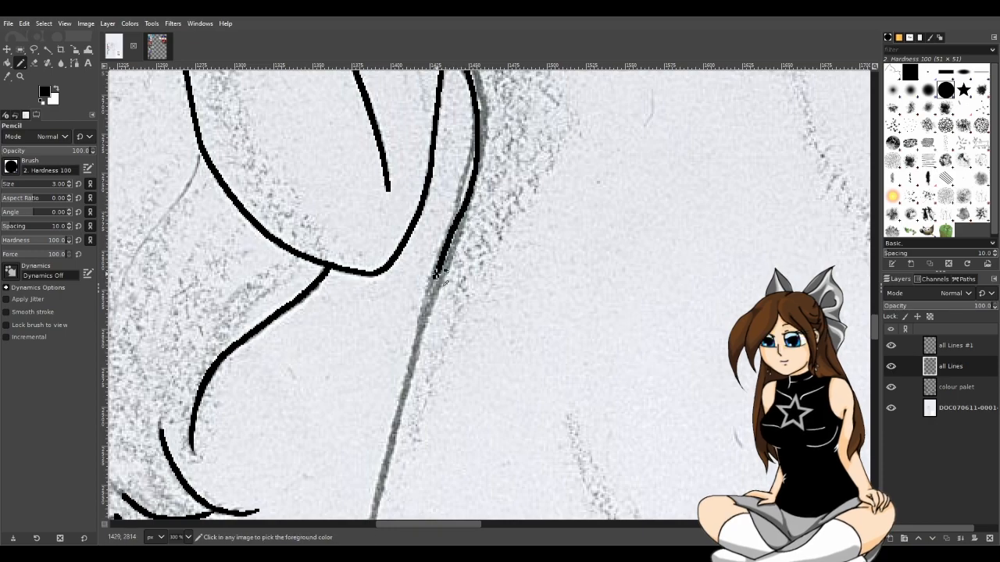
key("ctrl+z")
left_click_drag(471, 185, 441, 246)
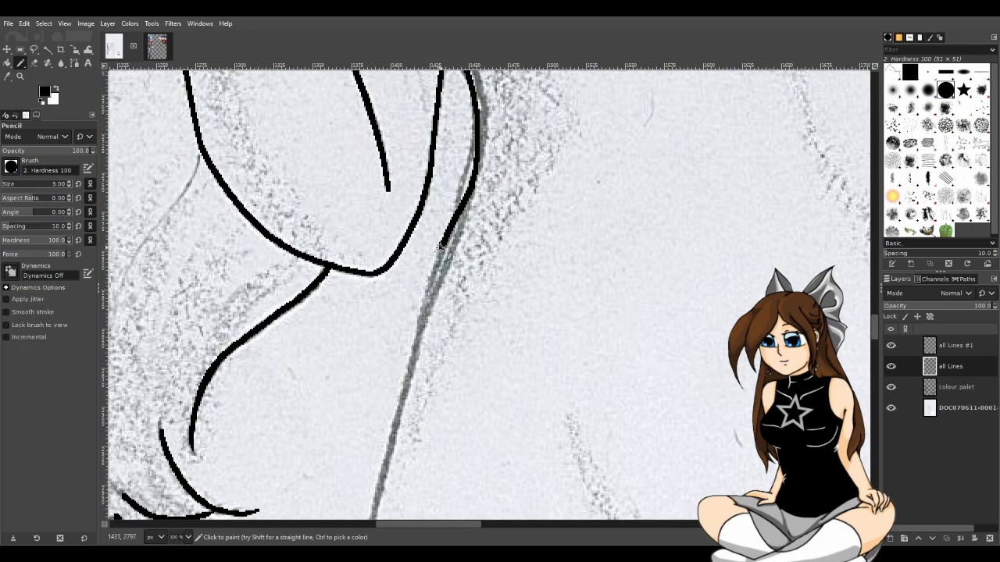
key("ctrl+z")
mouse_move(473, 185)
left_mouse_down()
mouse_move(429, 287)
mouse_move(405, 406)
left_mouse_up()
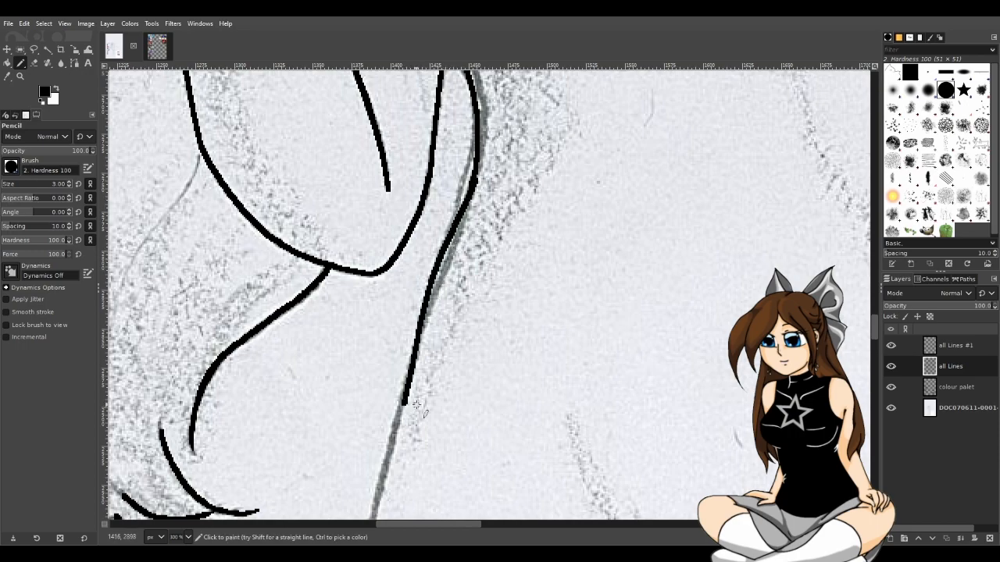
scroll(437, 430, "down", 3)
scroll(488, 420, "down", 2, "ctrl")
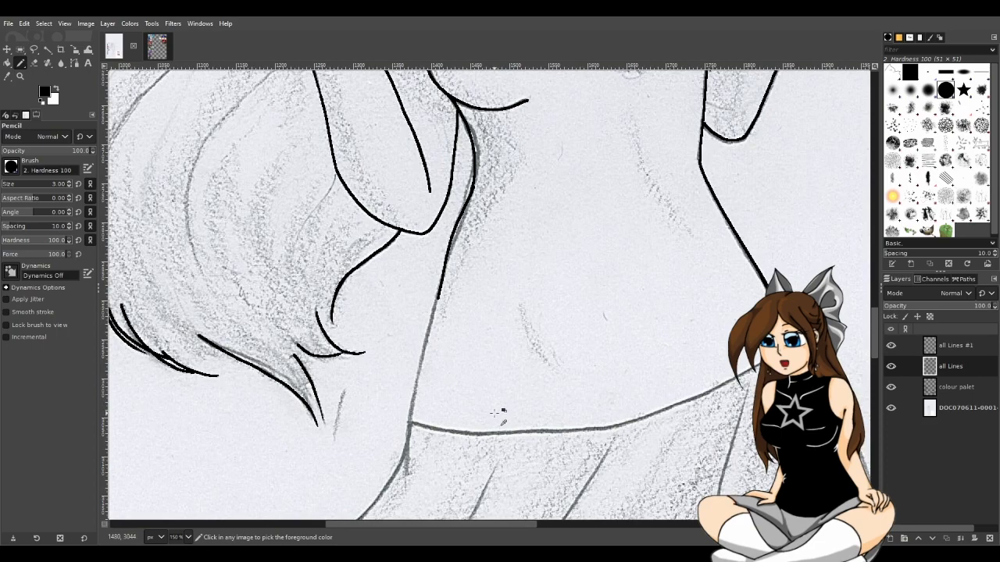
scroll(469, 210, "up", 1, "ctrl")
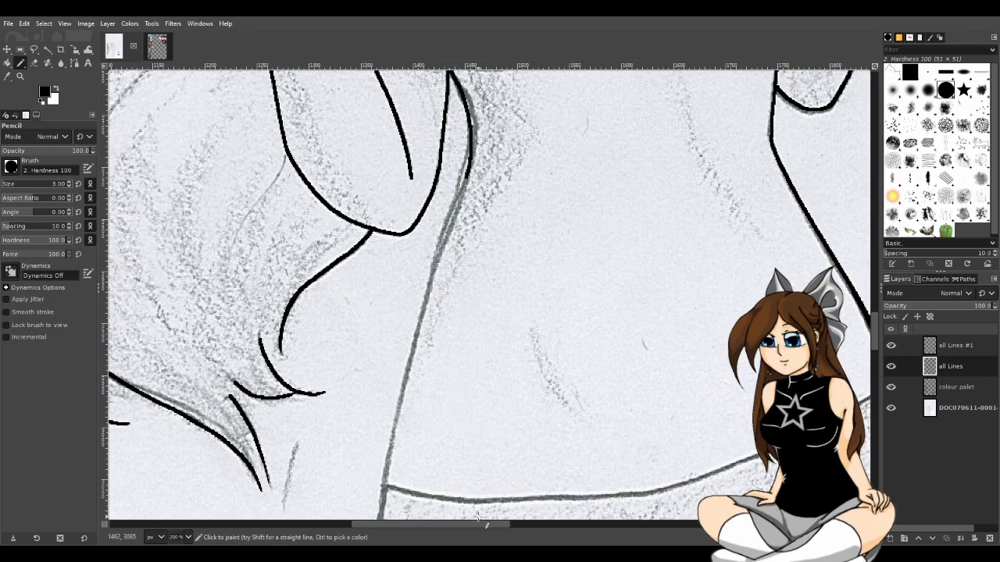
left_click_drag(490, 524, 478, 524)
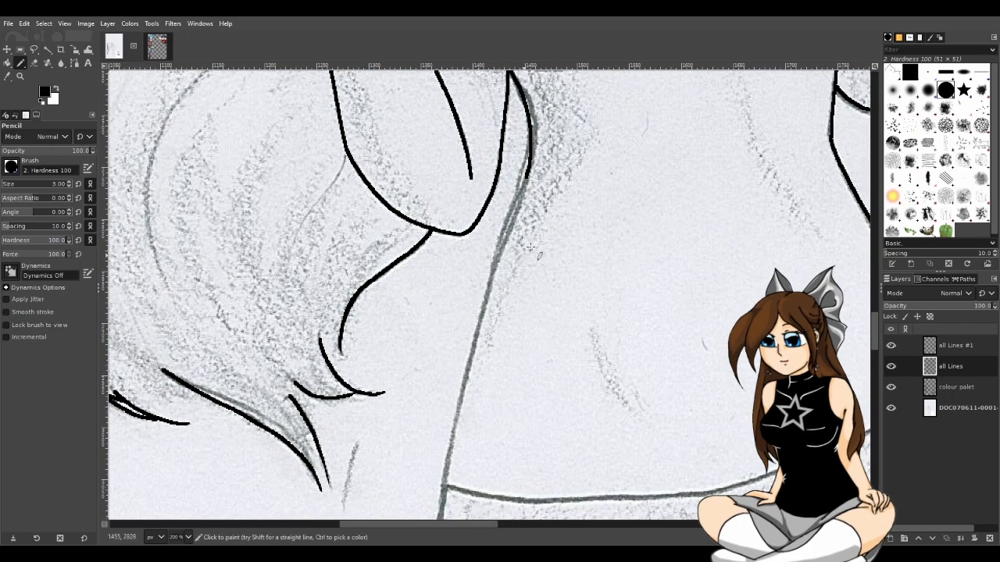
Step: Trace the torso's side from beside the bent elbow down to the skirt's waistline, and thicken its lower end with the 3 px Pencil
scroll(504, 198, "up", 1)
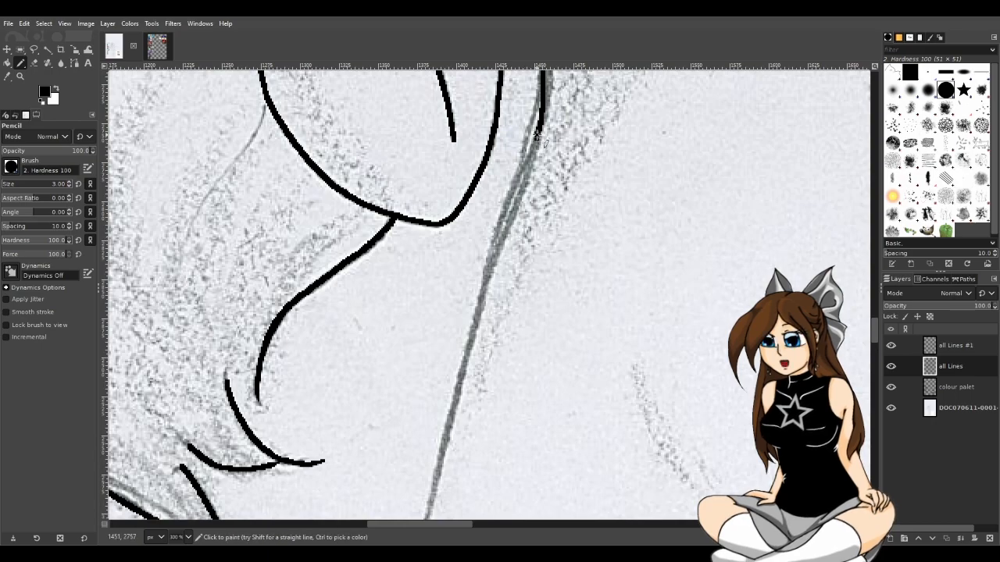
mouse_move(521, 192)
left_mouse_down()
mouse_move(476, 316)
mouse_move(427, 516)
left_mouse_up()
scroll(440, 499, "down", 3)
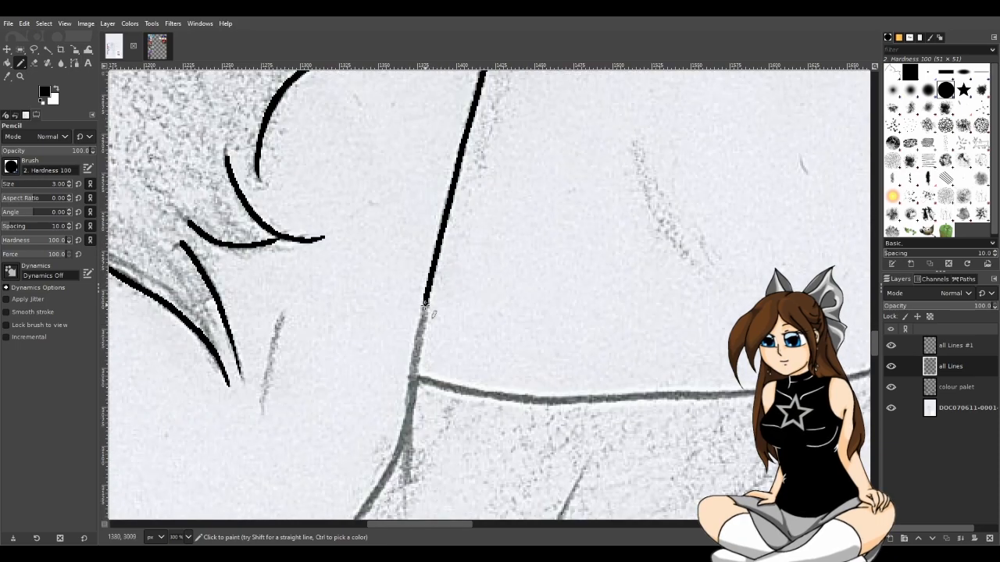
left_click_drag(428, 288, 415, 372)
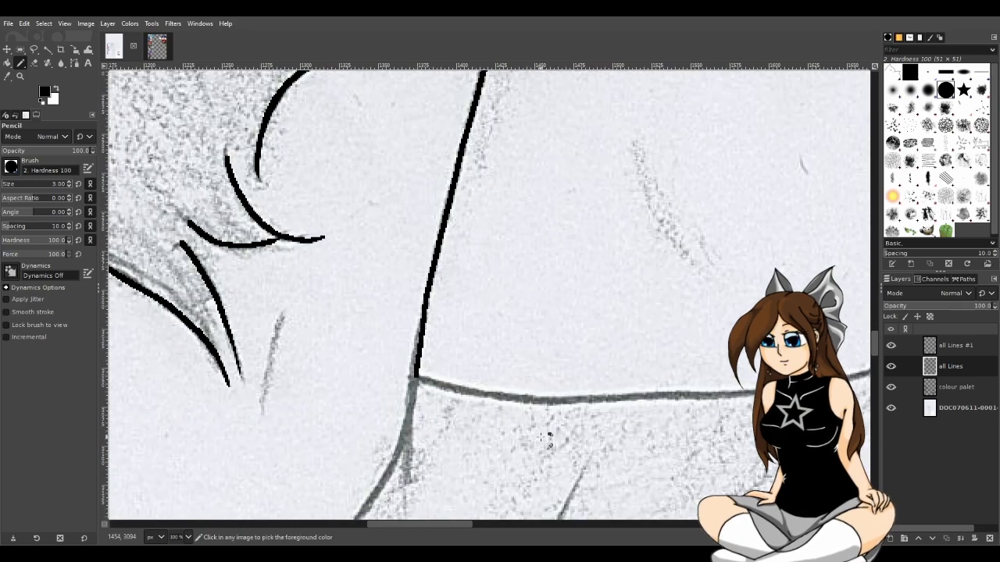
scroll(530, 422, "down", 3)
scroll(529, 437, "up", 5)
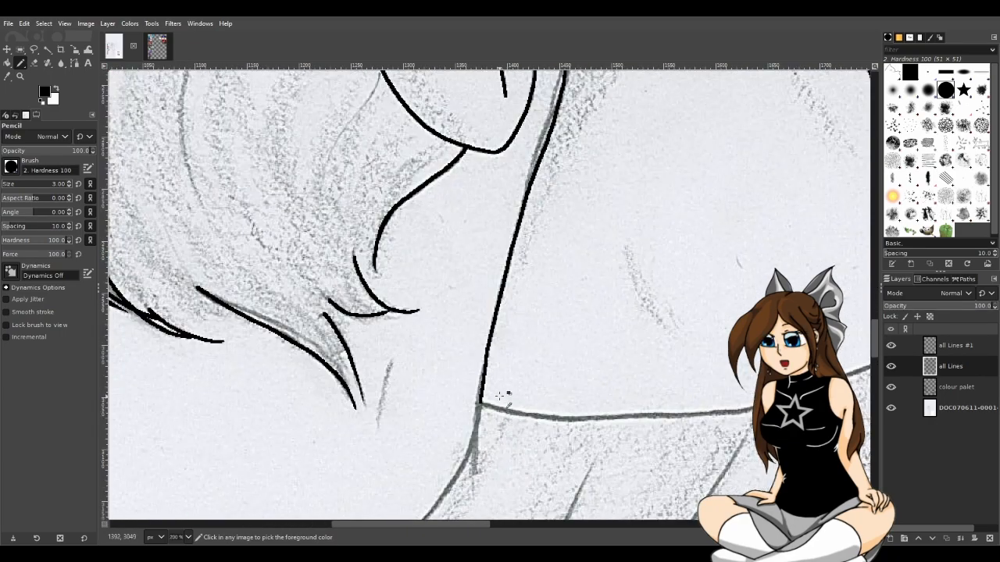
left_click_drag(477, 312, 459, 420)
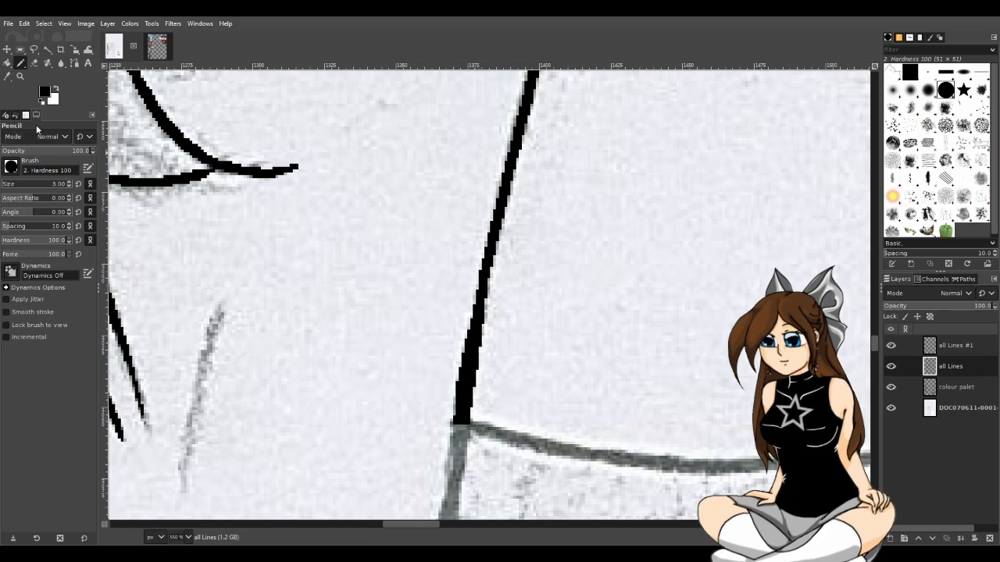
Step: Trim the inner edge of the side line's lower end at the skirt's waistline with the 3 px Eraser and save the image
key("shift+e")
left_click_drag(470, 423, 482, 379)
key("ctrl+z")
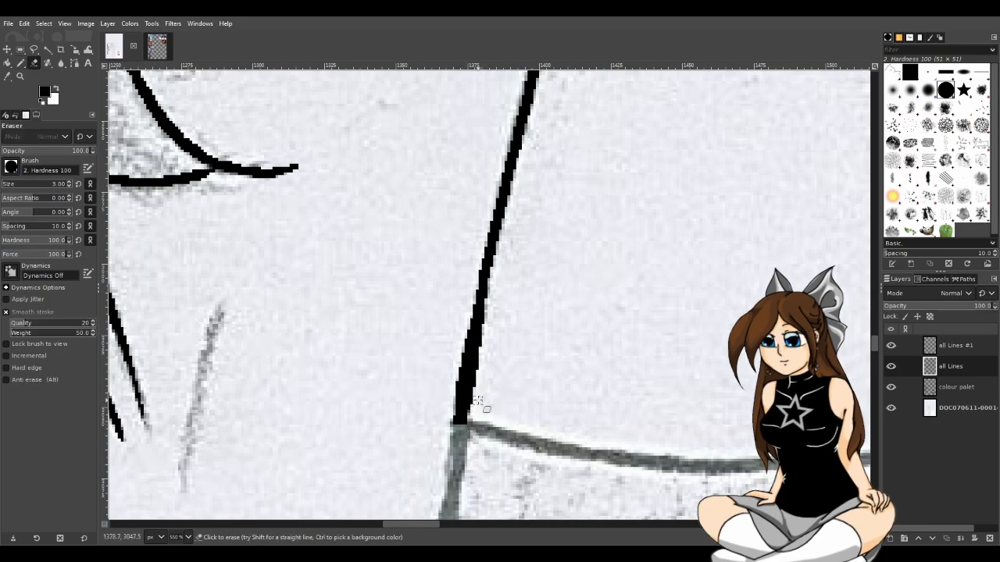
left_click_drag(486, 315, 470, 422)
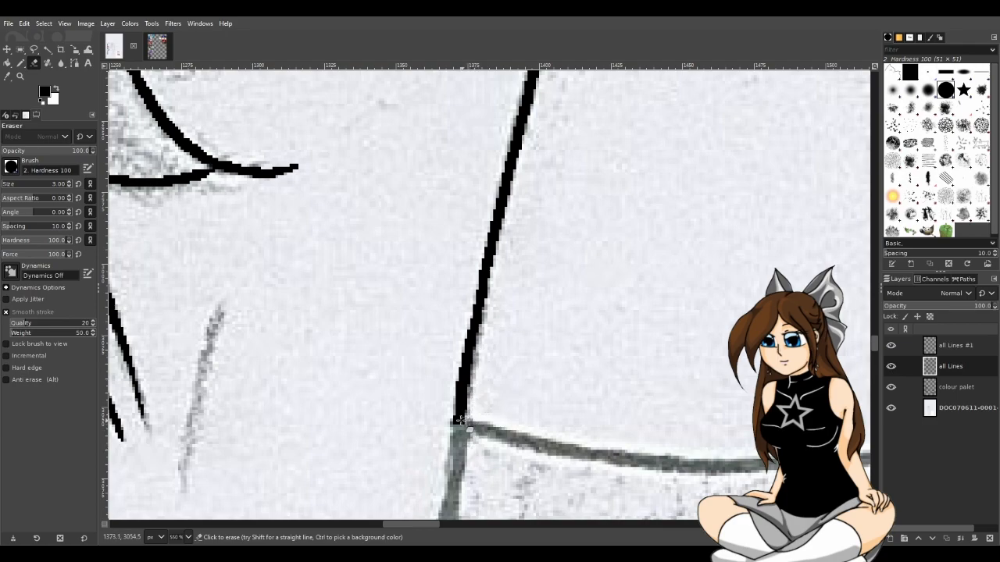
scroll(417, 424, "down", 7)
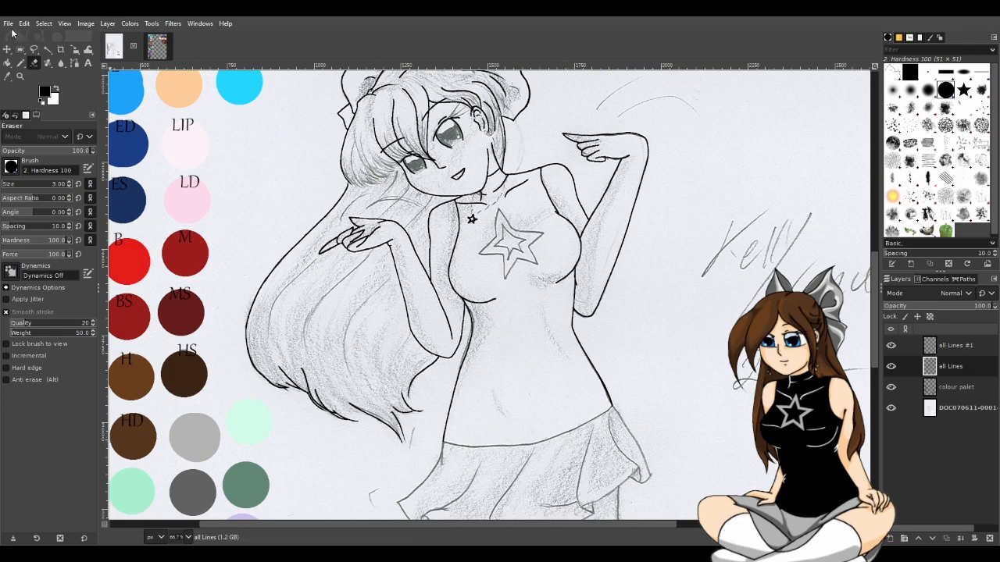
key("ctrl+s")
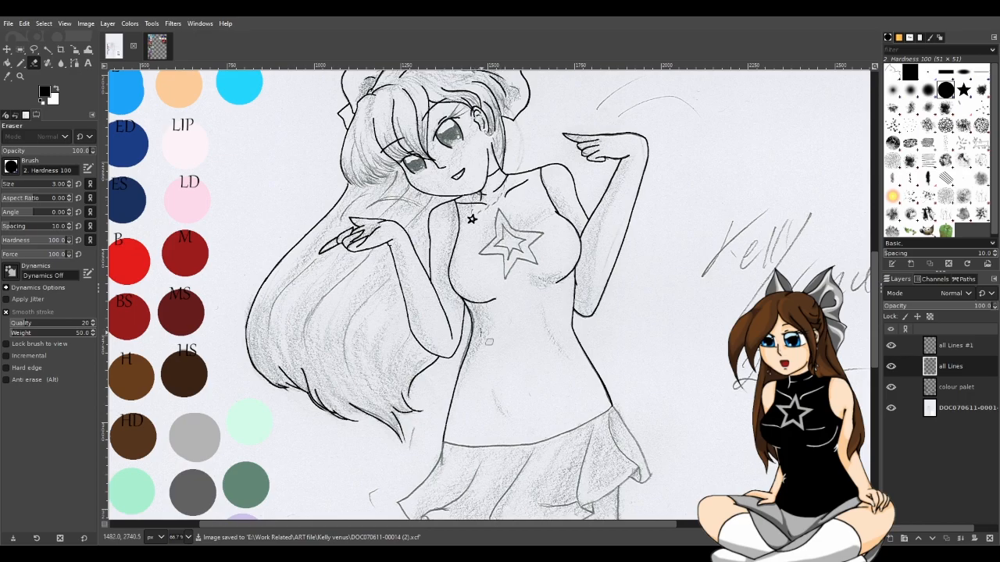
Step: Draw the short navel mark on the belly with the 3 px Pencil
scroll(601, 485, "down", 5)
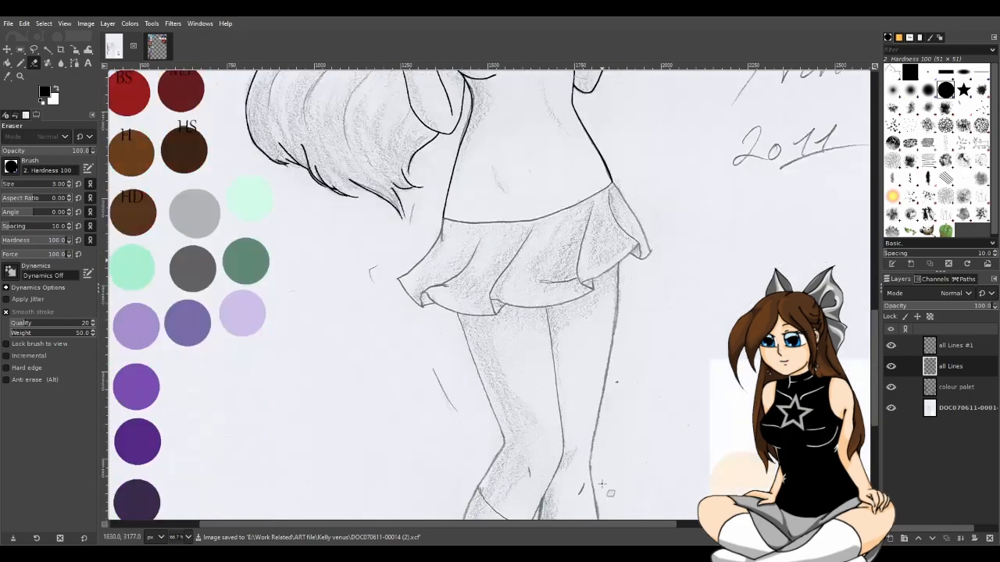
scroll(496, 166, "up", 3)
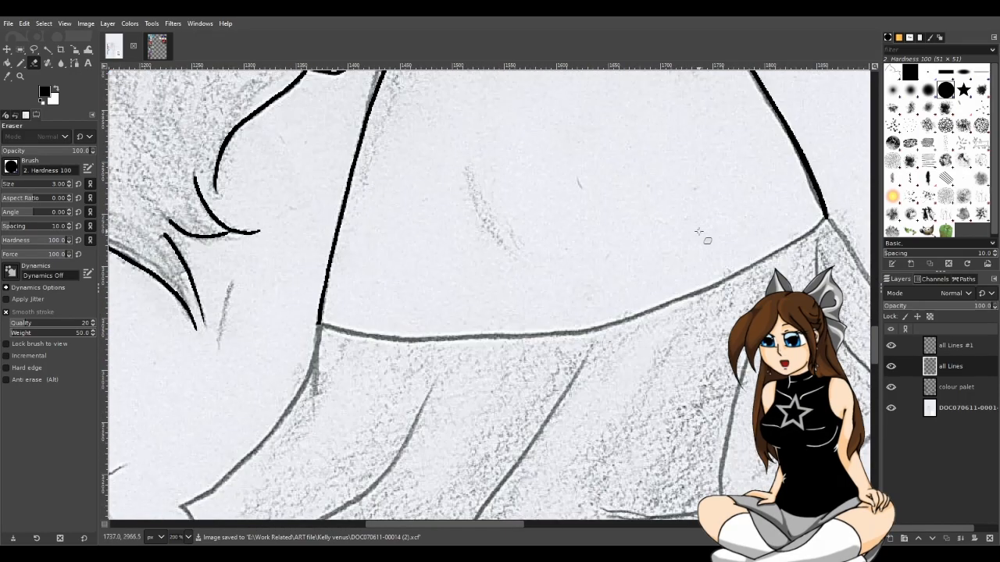
scroll(514, 372, "right", 3)
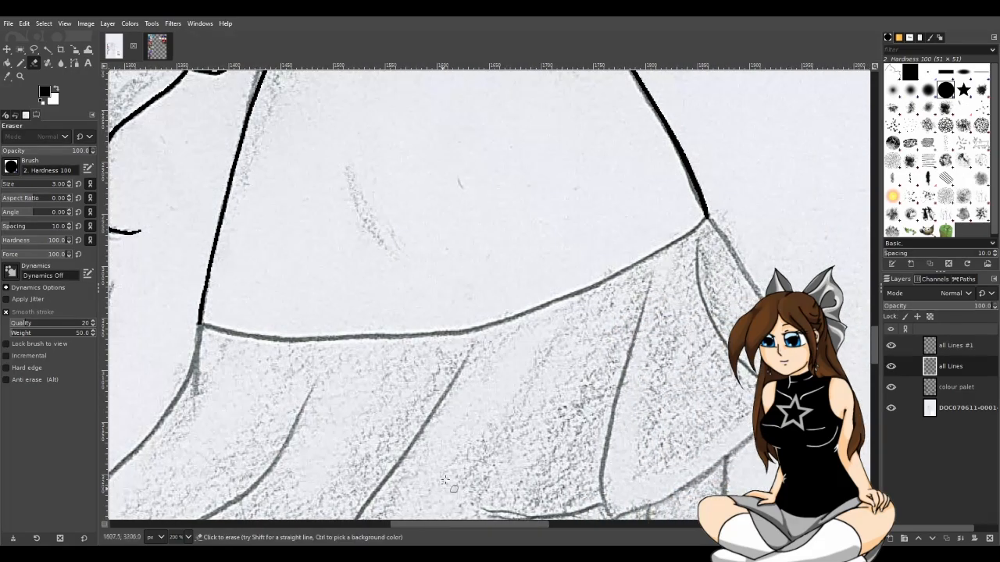
scroll(472, 238, "up", 3)
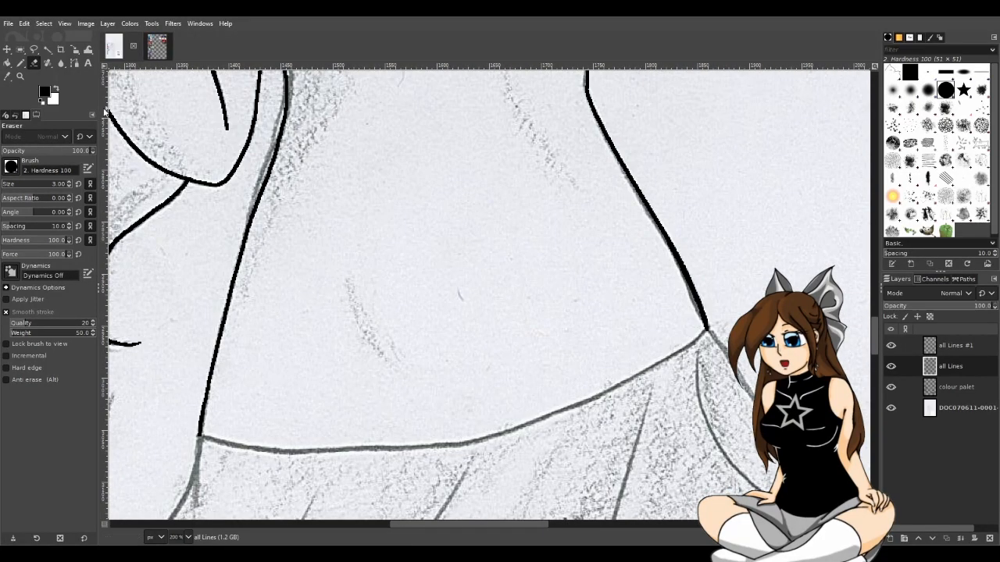
left_click(20, 63)
scroll(463, 343, "up", 2)
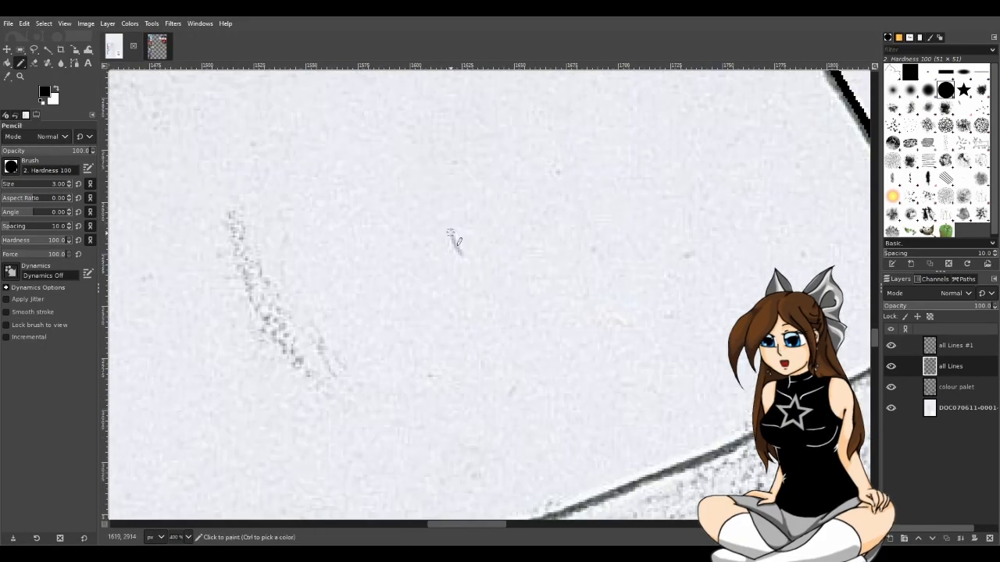
left_click_drag(450, 231, 464, 254)
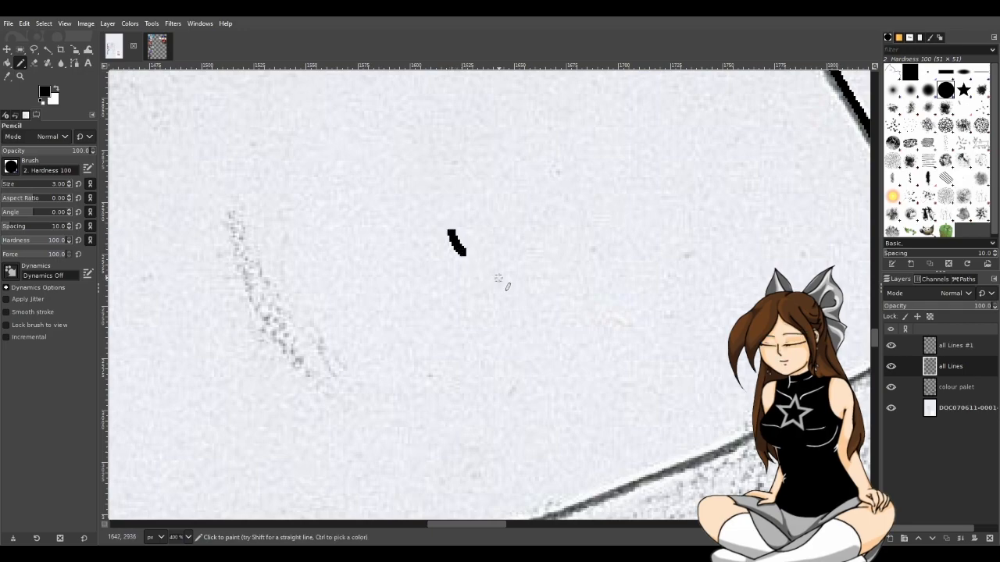
Step: Trim the short navel mark on the belly with the 3 px Eraser
left_click(34, 62)
left_click_drag(450, 229, 456, 239)
key("ctrl+z")
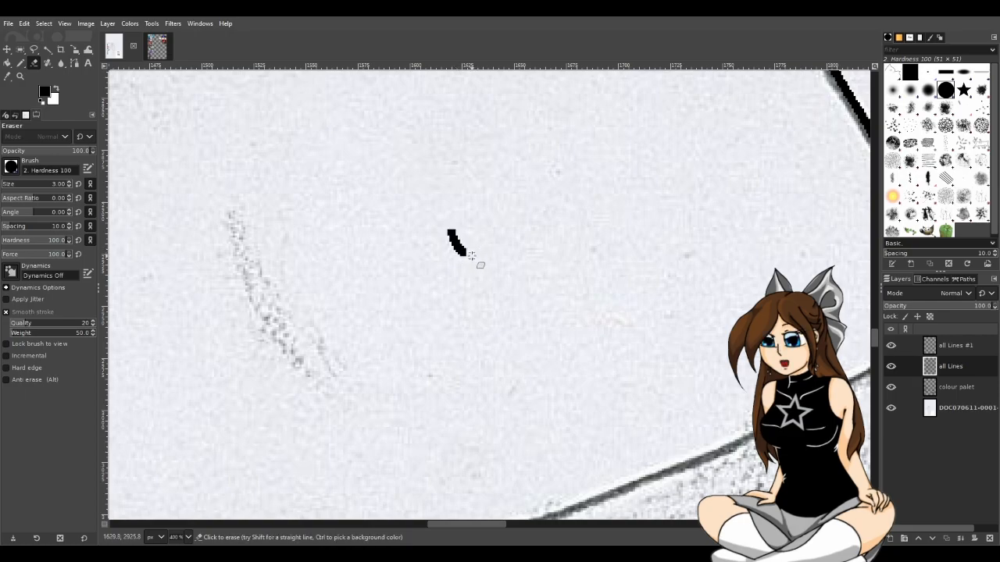
scroll(492, 312, "down", 4)
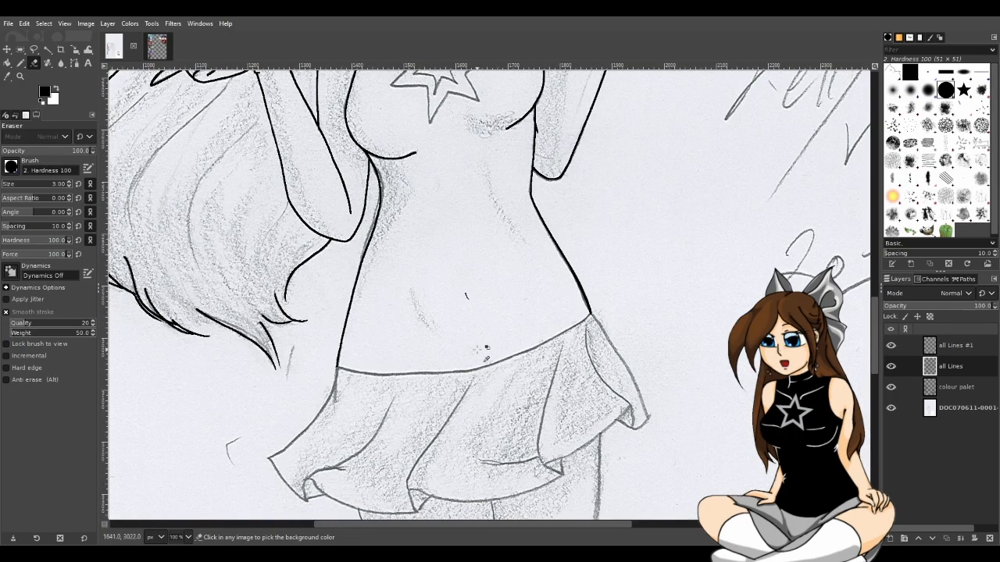
Step: Trace the skirt's curved waistline from one torso side across to the other with the 3 px Pencil
scroll(480, 349, "up", 2)
scroll(469, 349, "up", 2)
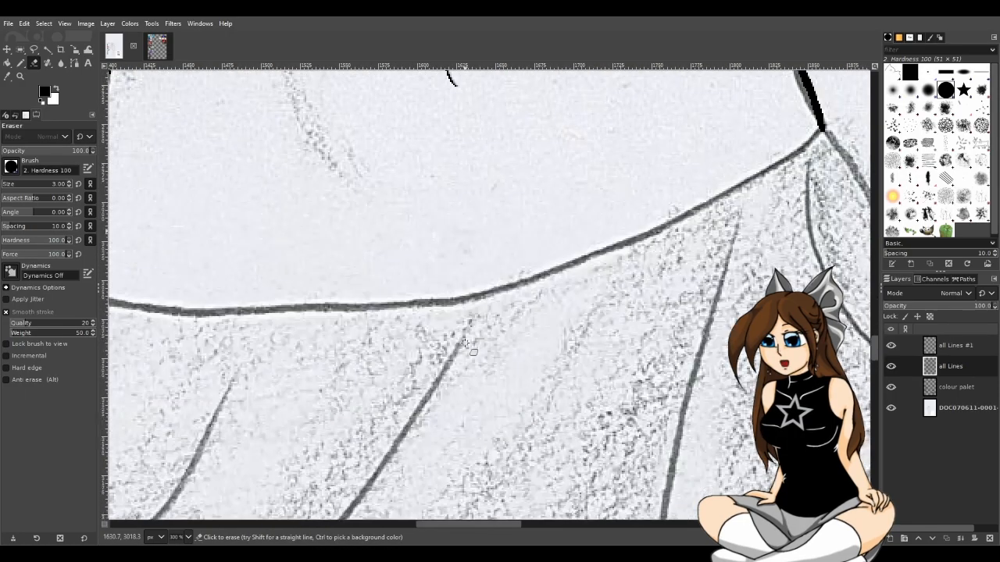
scroll(446, 333, "down", 2)
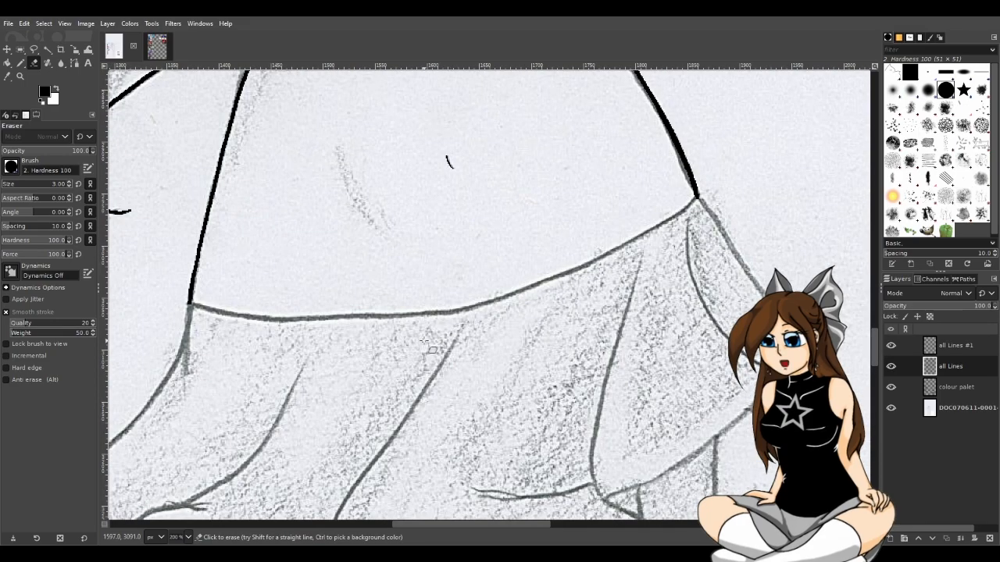
left_click(21, 62)
scroll(397, 356, "up", 1)
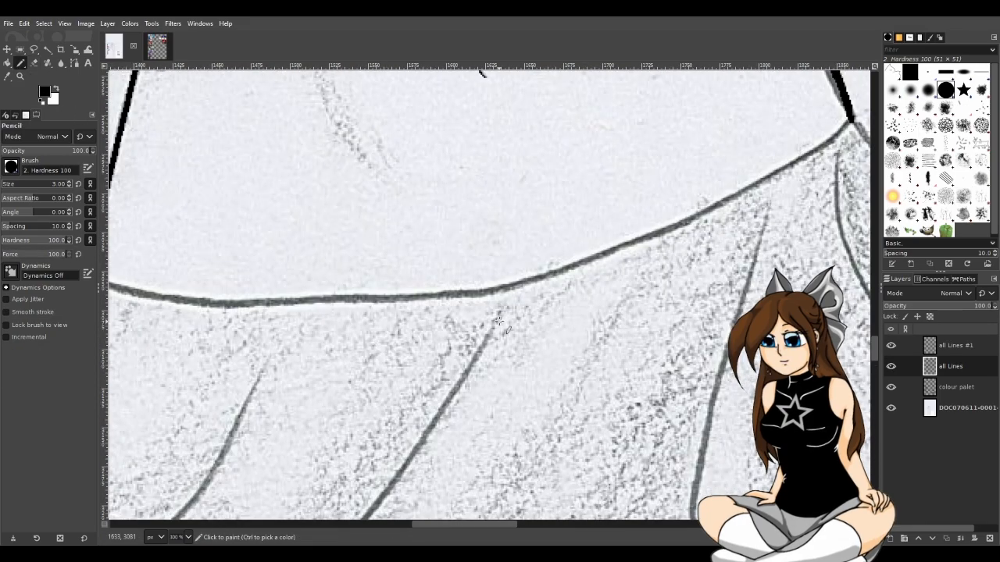
mouse_move(457, 521)
left_mouse_down()
mouse_move(447, 522)
mouse_move(497, 525)
mouse_move(433, 525)
mouse_move(482, 520)
mouse_move(463, 522)
left_mouse_up()
scroll(470, 499, "down", 1)
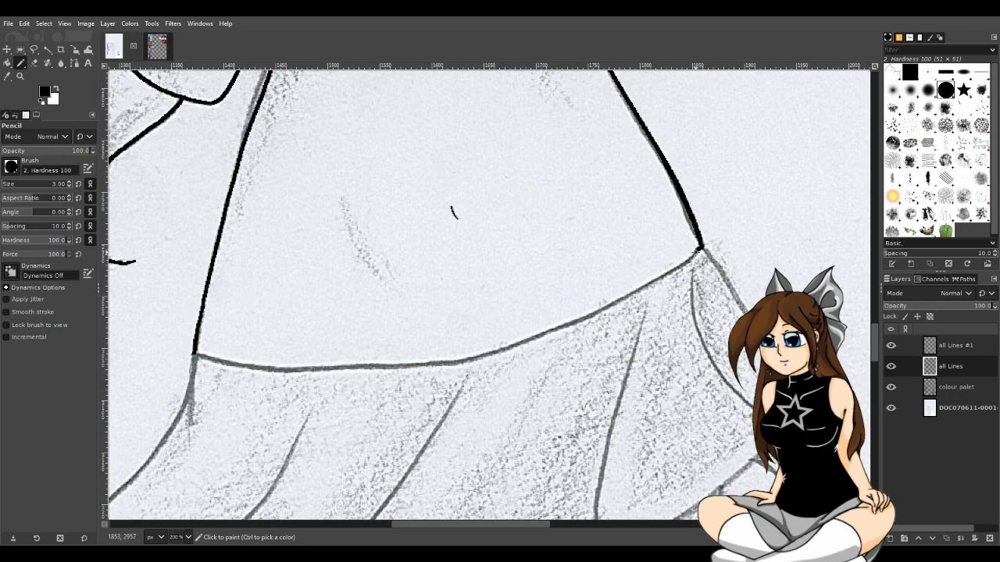
left_click_drag(662, 280, 507, 344)
key("ctrl+z")
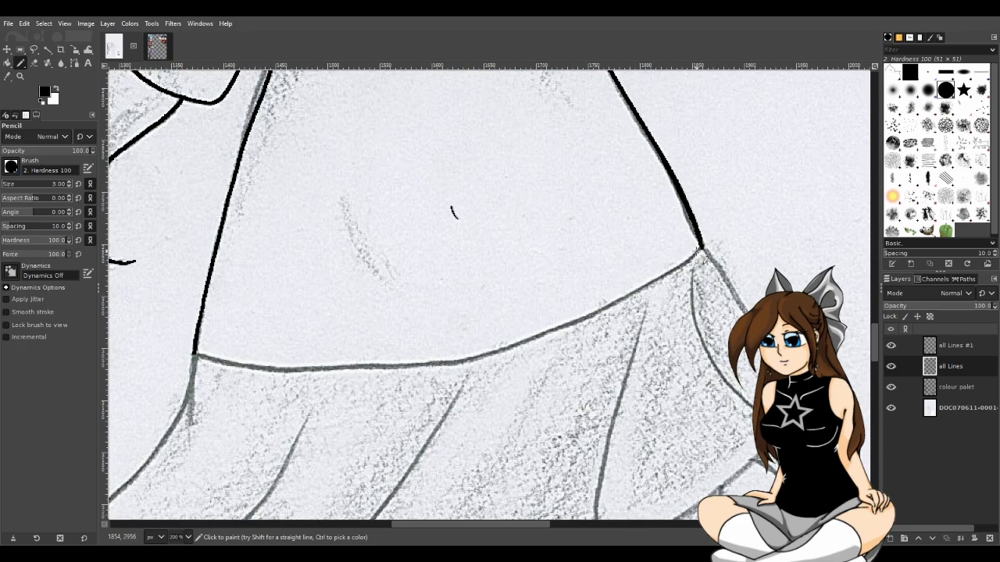
left_click_drag(703, 247, 625, 299)
key("ctrl+z")
mouse_move(692, 258)
left_mouse_down()
mouse_move(572, 324)
mouse_move(468, 359)
mouse_move(290, 369)
mouse_move(201, 357)
left_mouse_up()
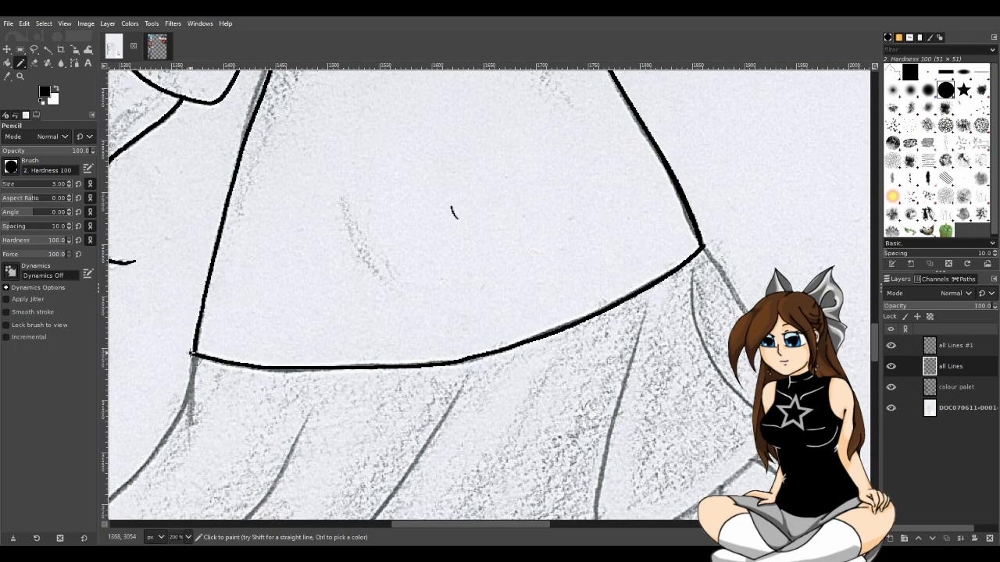
Step: Thicken the sloping stretch of the skirt's waistline below its higher end with the 3 px Pencil
scroll(515, 390, "down", 4)
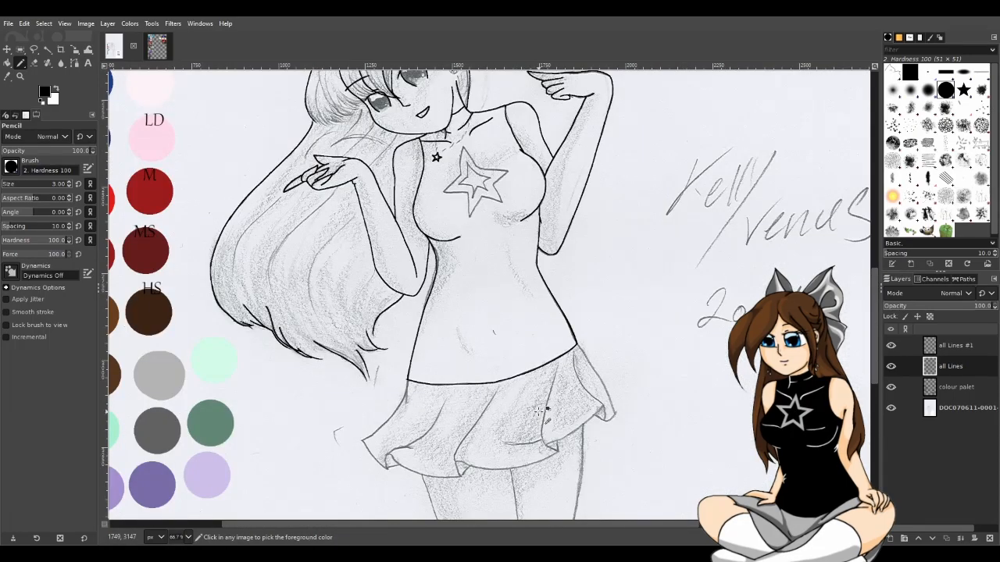
scroll(539, 411, "up", 5)
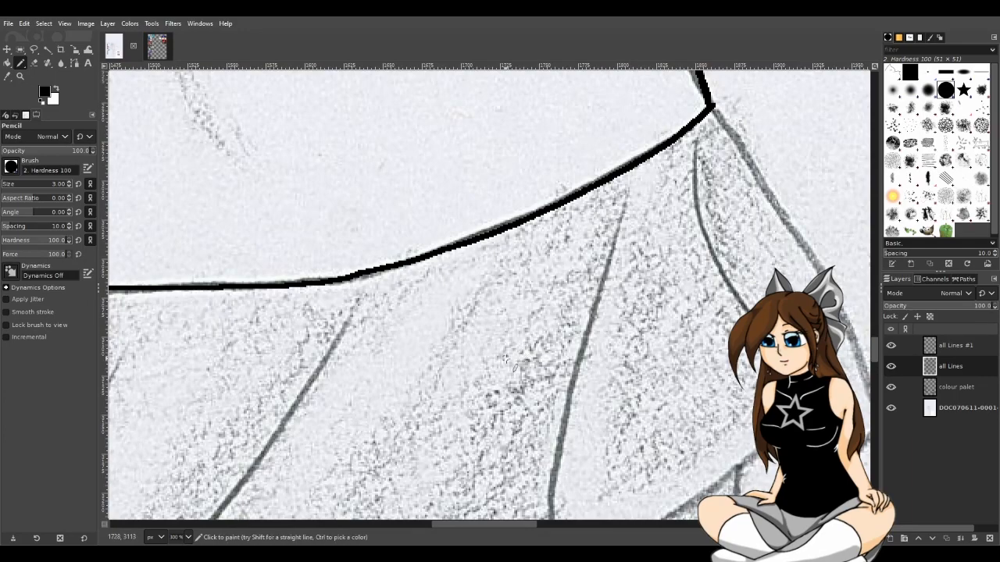
scroll(519, 522, "right", 1)
scroll(558, 241, "up", 3)
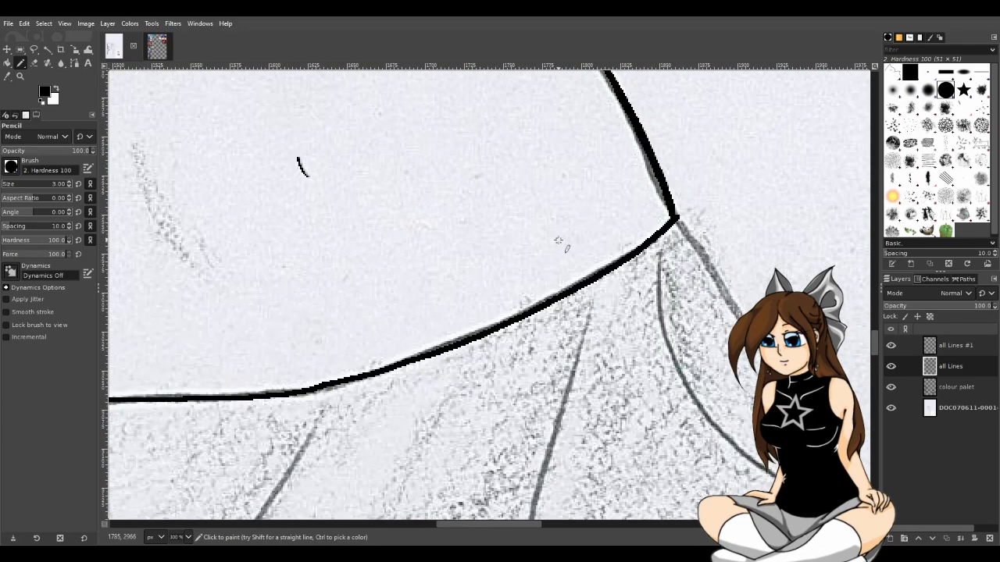
scroll(501, 283, "up", 1)
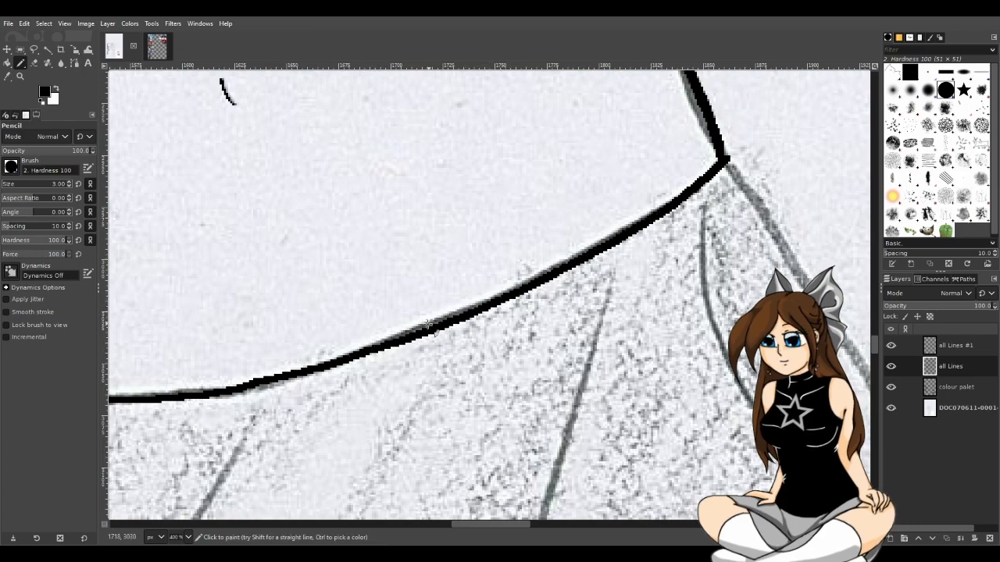
mouse_move(382, 345)
left_mouse_down()
mouse_move(476, 308)
mouse_move(640, 217)
mouse_move(548, 275)
left_mouse_up()
key("ctrl+z")
key("ctrl+z")
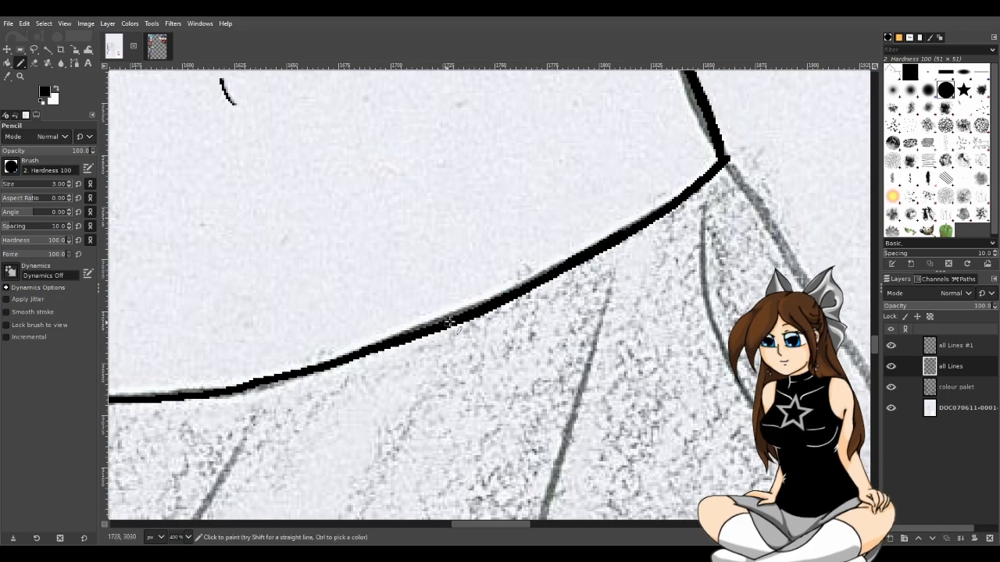
left_click_drag(518, 286, 364, 346)
key("ctrl+z")
left_click_drag(522, 289, 438, 321)
key("ctrl+z")
left_click_drag(488, 301, 361, 351)
Step: Thicken the flatter stretch of the skirt's waistline towards its lower end with the 3 px Pencil
left_click_drag(507, 524, 494, 527)
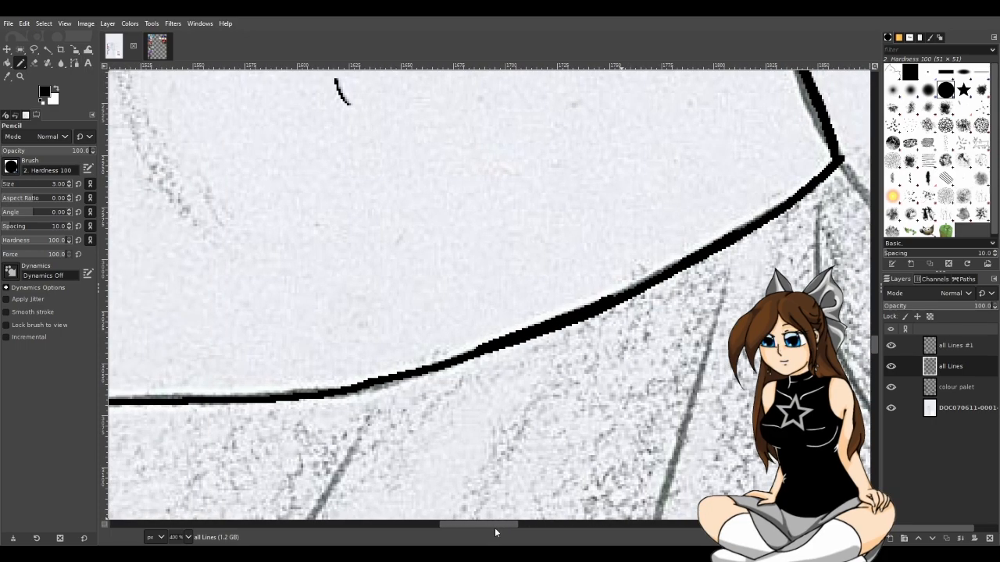
scroll(383, 428, "up", 3)
scroll(383, 428, "down", 6)
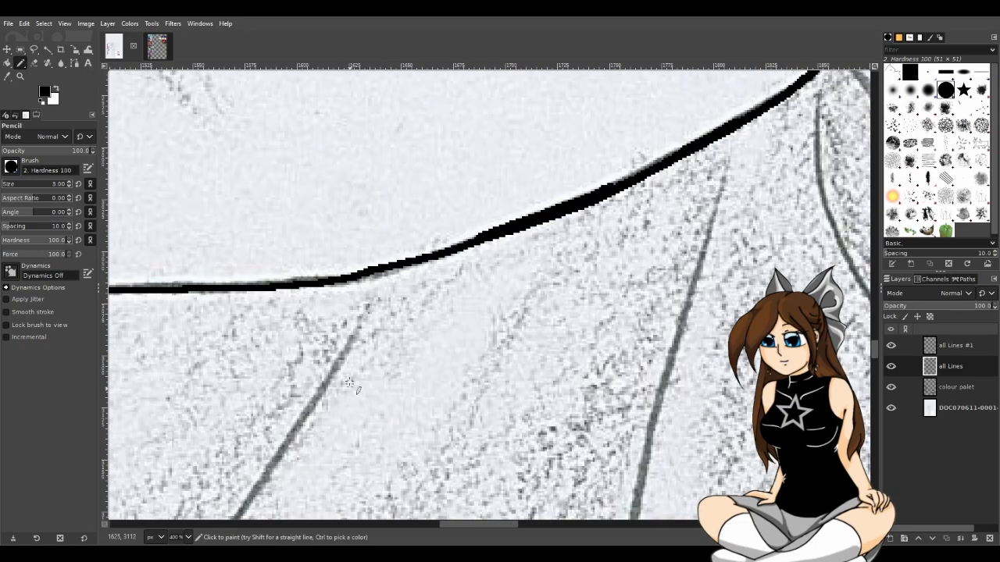
mouse_move(377, 273)
left_mouse_down()
mouse_move(404, 263)
mouse_move(353, 294)
mouse_move(328, 291)
left_mouse_up()
key("ctrl+z")
left_click_drag(415, 261, 334, 280)
left_click_drag(472, 519, 434, 519)
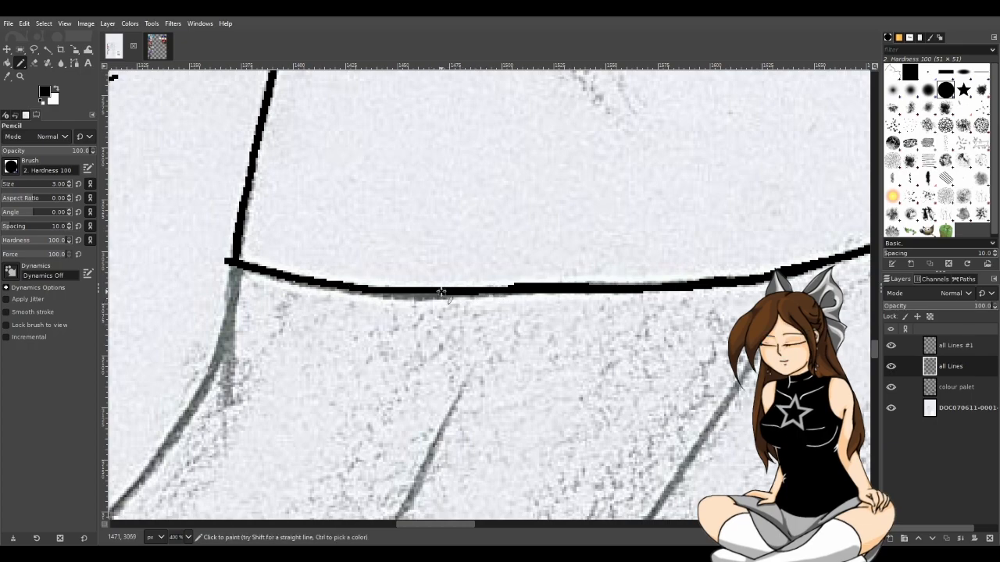
mouse_move(489, 292)
left_mouse_down()
mouse_move(375, 292)
mouse_move(475, 292)
left_mouse_up()
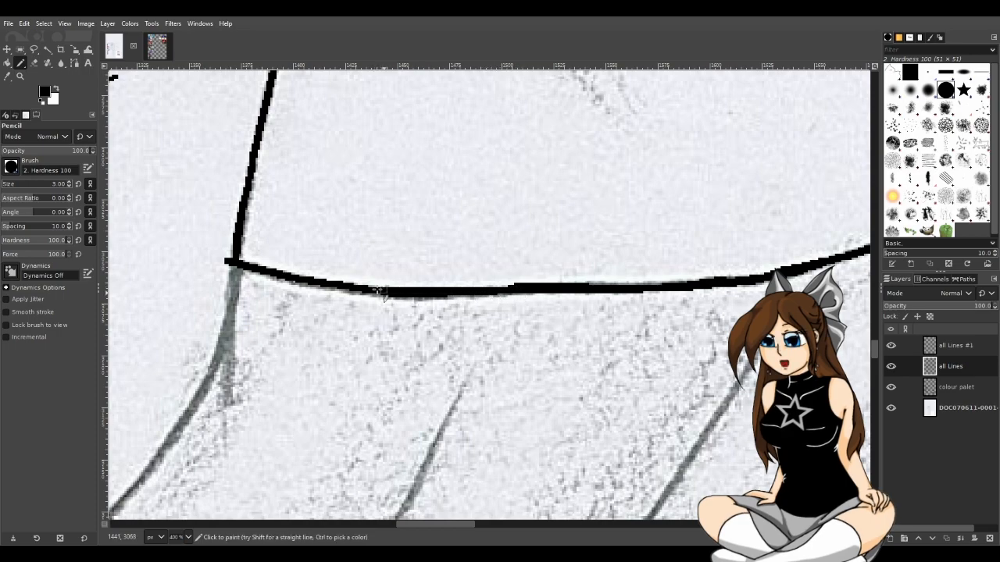
Step: Trim the waistline's overshooting tip at the torso's side and its uneven edges with the 3 px Eraser, and save the image
left_click(34, 63)
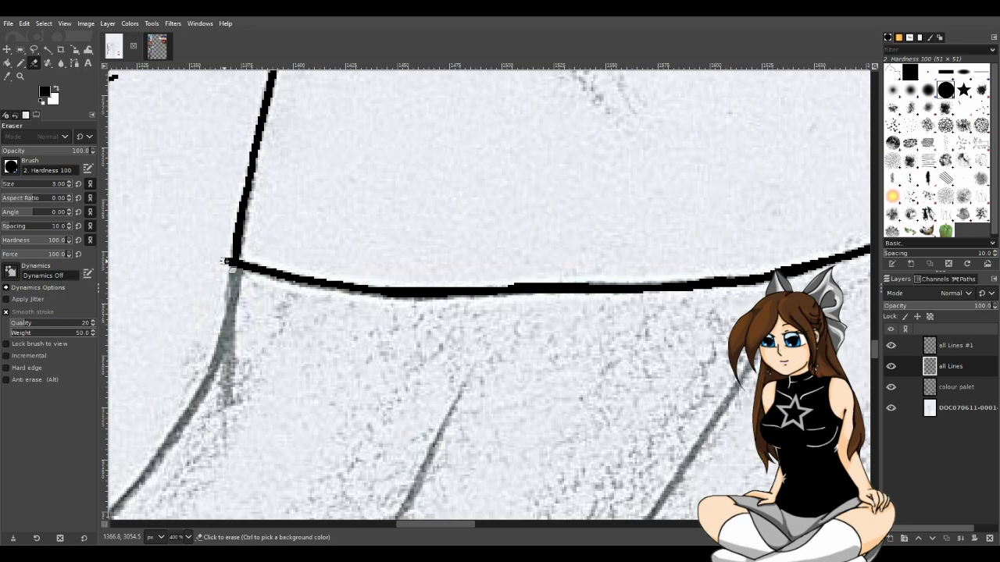
left_click(226, 262)
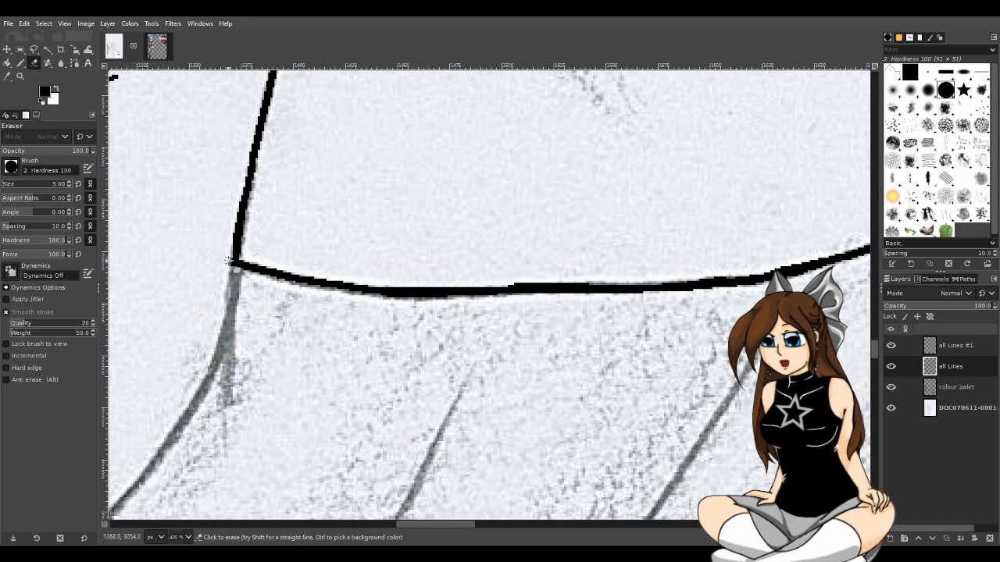
left_click_drag(418, 303, 387, 285)
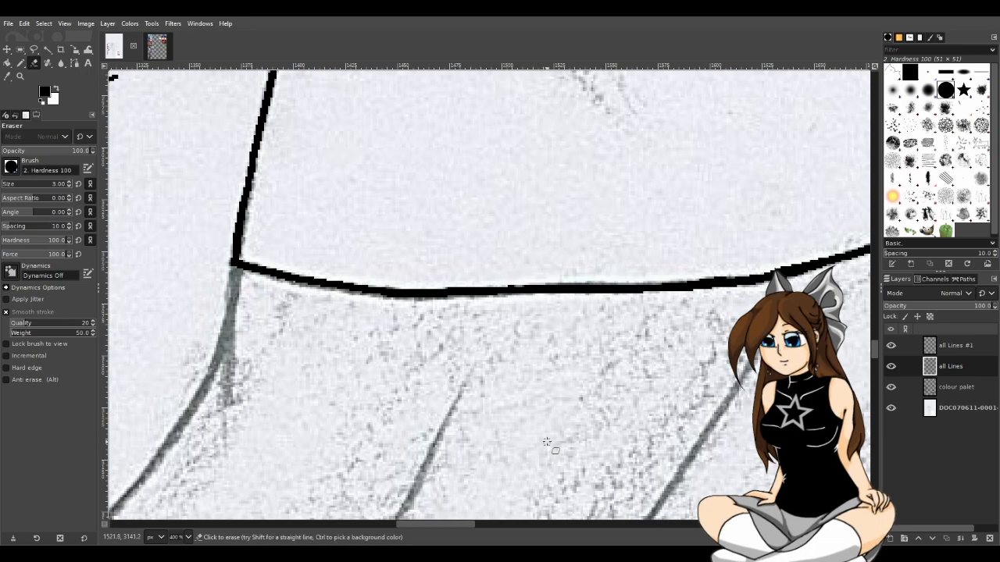
key("ctrl+z")
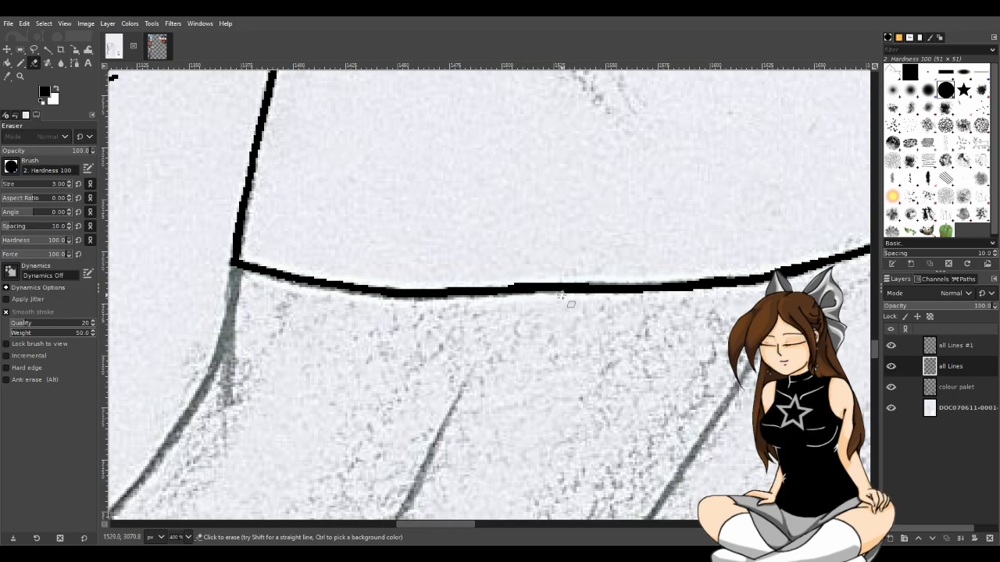
scroll(463, 521, "right", 5)
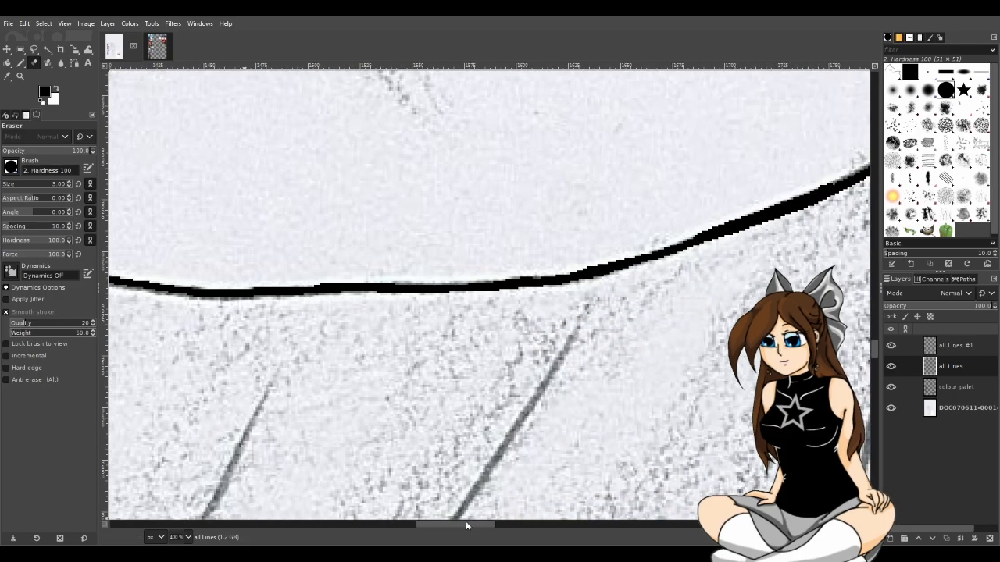
scroll(370, 344, "up", 3)
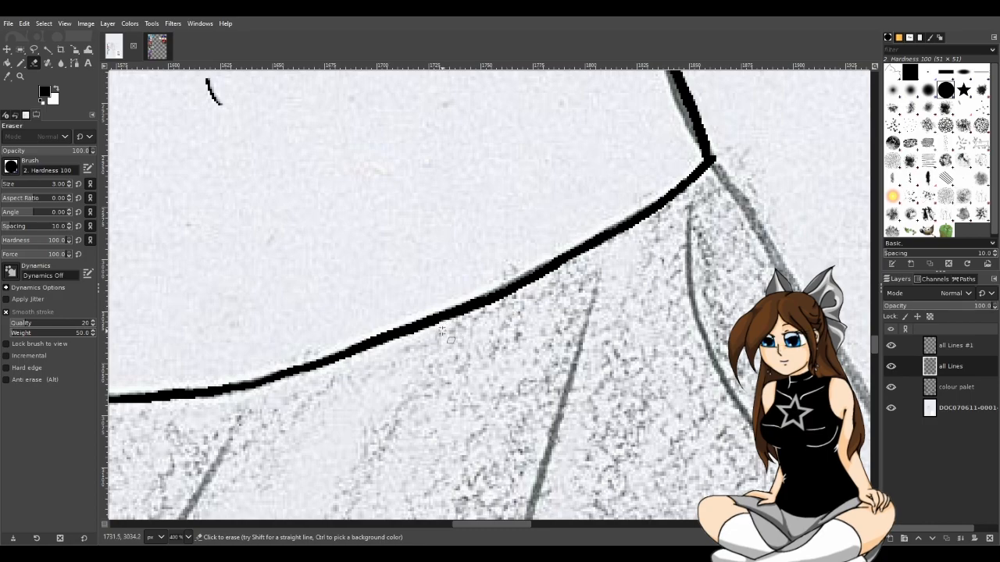
key("1")
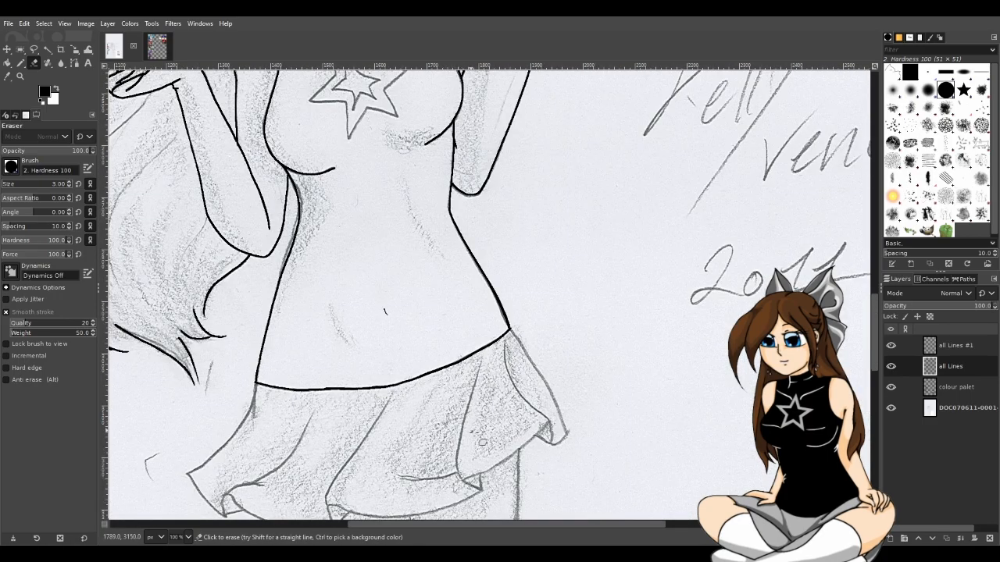
left_click_drag(573, 524, 525, 525)
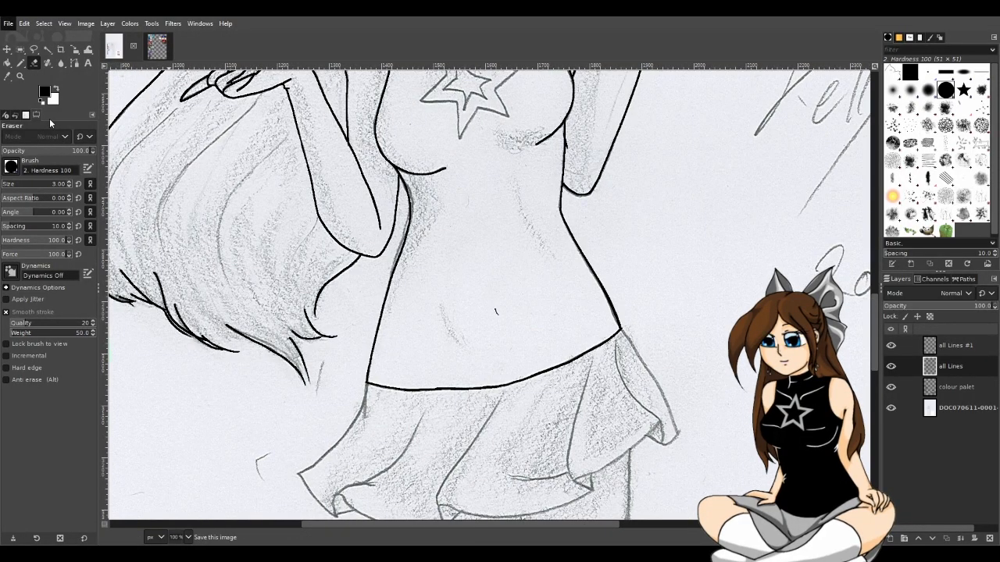
key("ctrl+s")
scroll(589, 328, "down", 3, "ctrl")
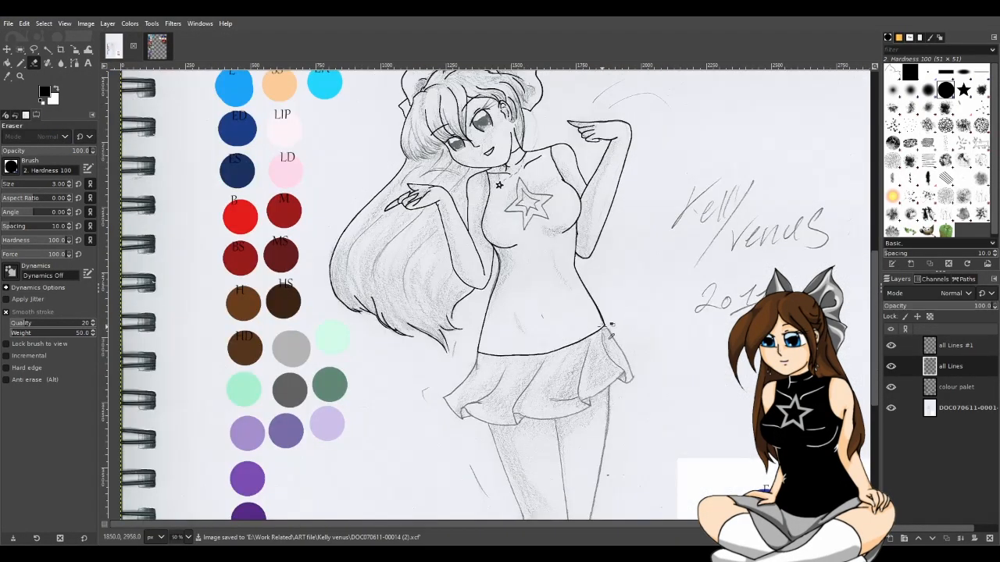
scroll(633, 334, "down", 1)
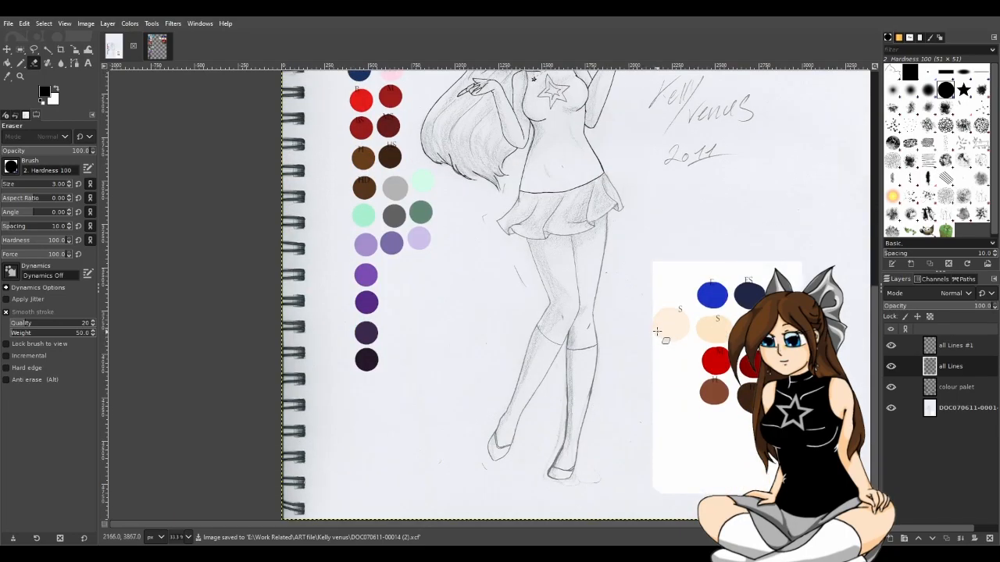
scroll(648, 327, "up", 3)
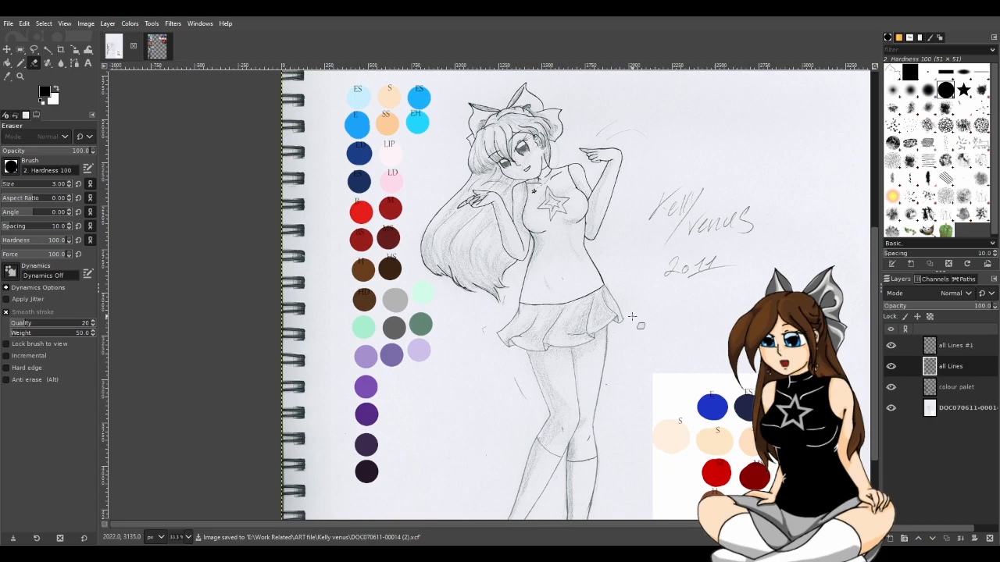
left_click_drag(549, 523, 581, 525)
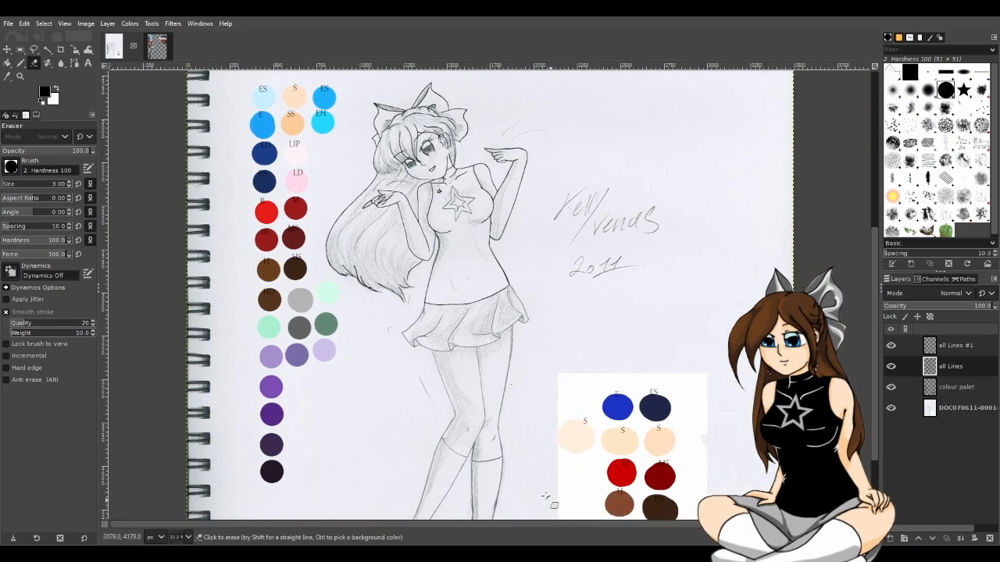
Step: Examine the whole figure, comparing the line art with the all Lines #1 and all Lines layers hidden and shown
scroll(452, 392, "down", 3)
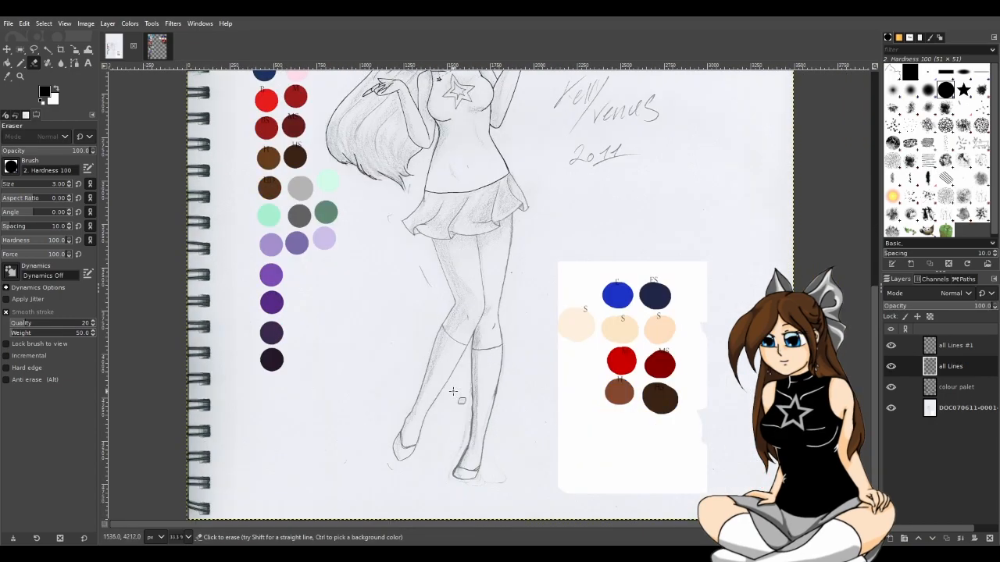
scroll(452, 392, "up", 3)
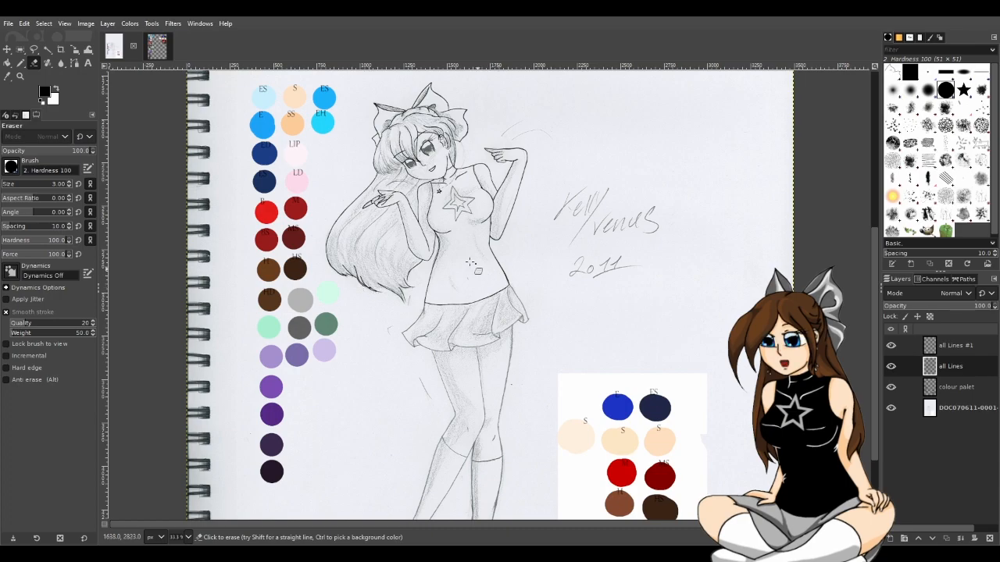
left_click(890, 345)
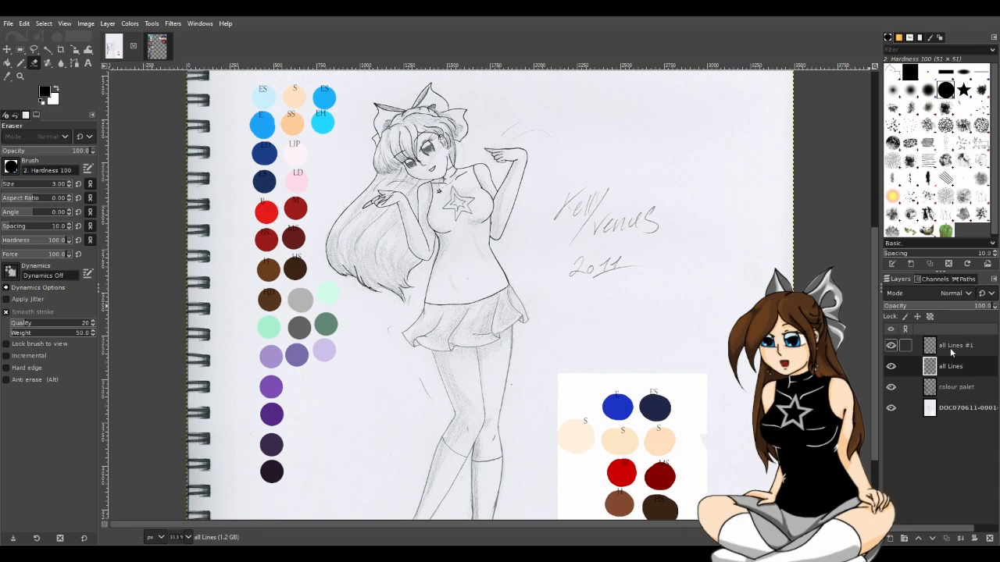
left_click(890, 345)
left_click(890, 367)
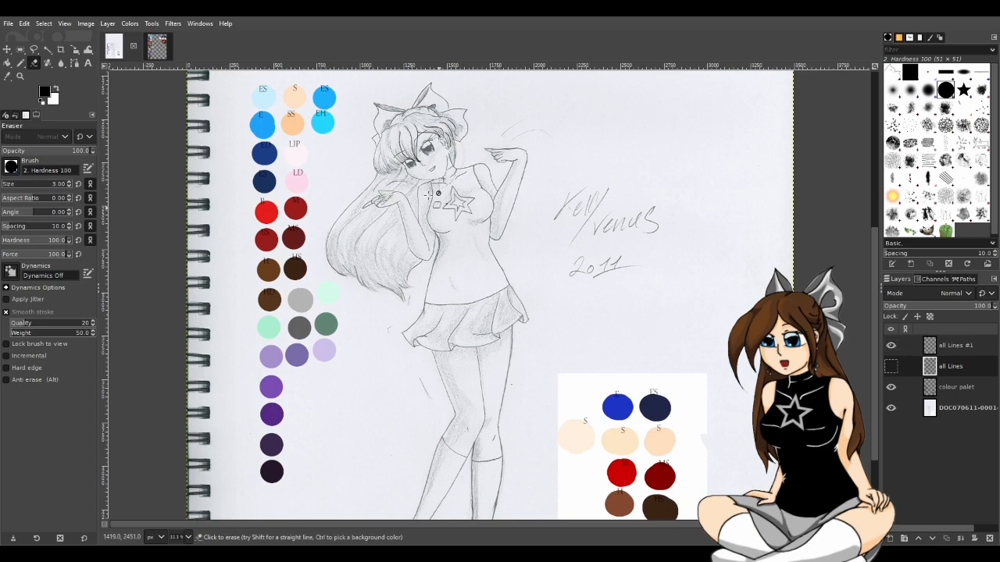
scroll(429, 193, "up", 2)
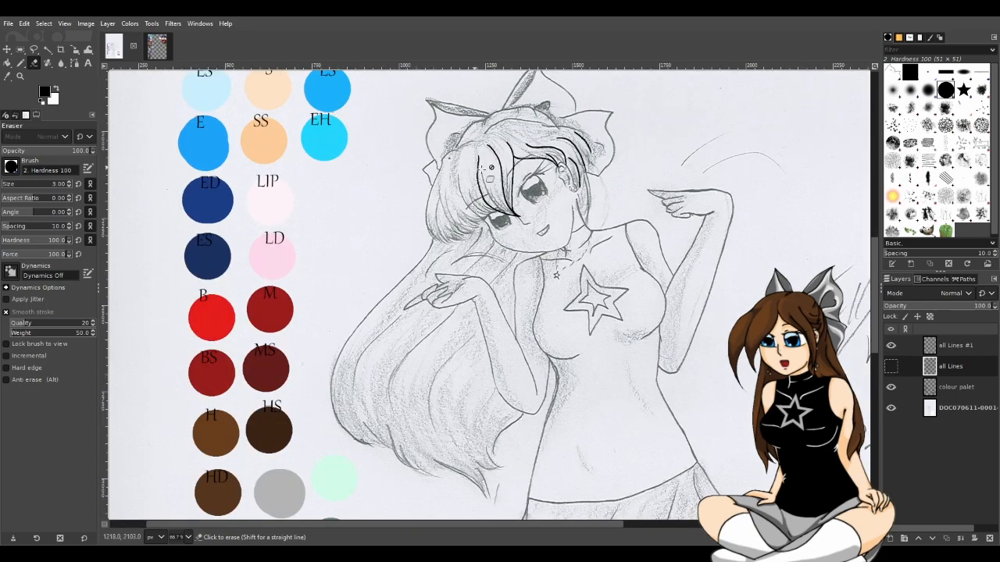
left_click(890, 368)
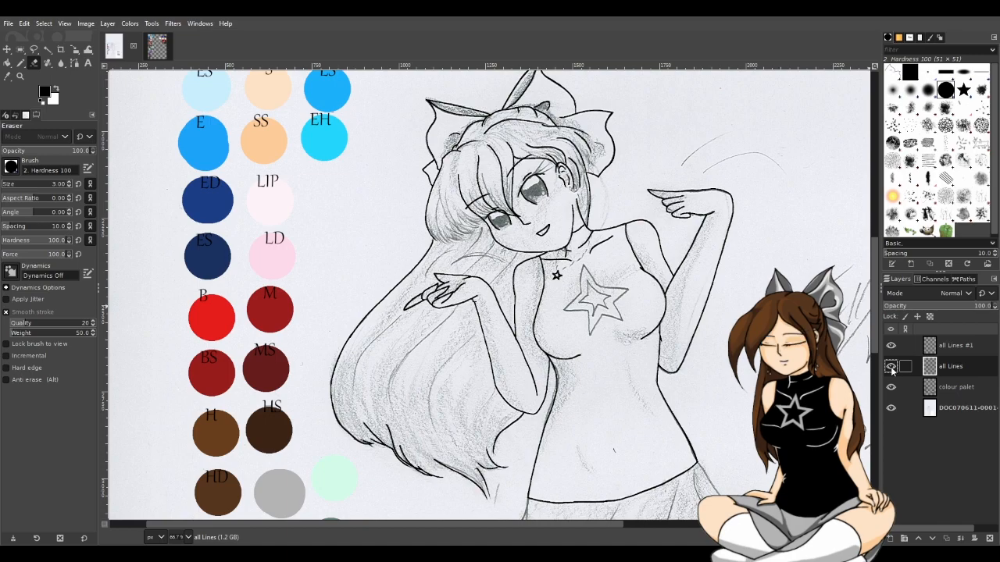
left_click(891, 367)
left_click(891, 367)
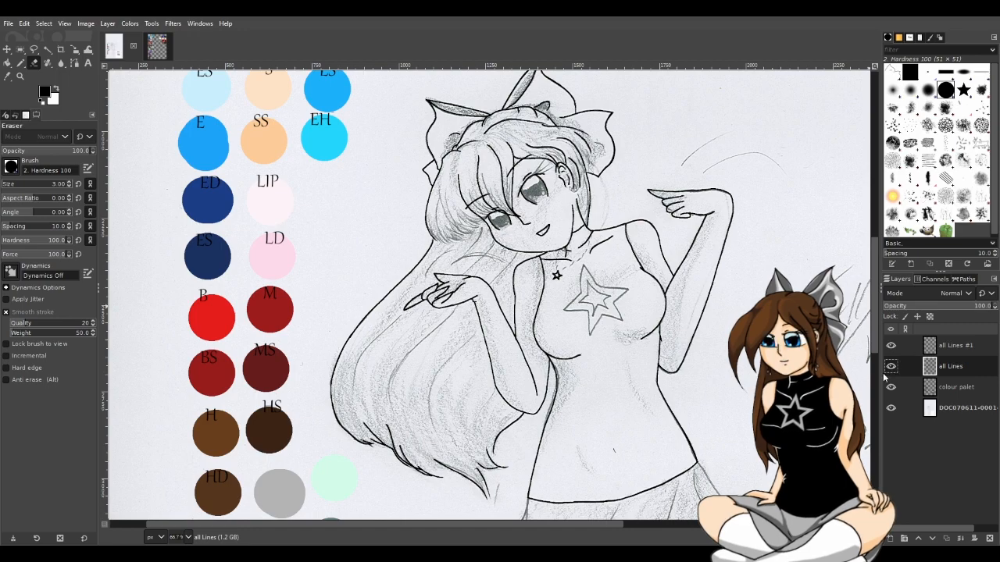
Step: Add a new layer directly above the all Lines #1 layer
left_click(958, 347)
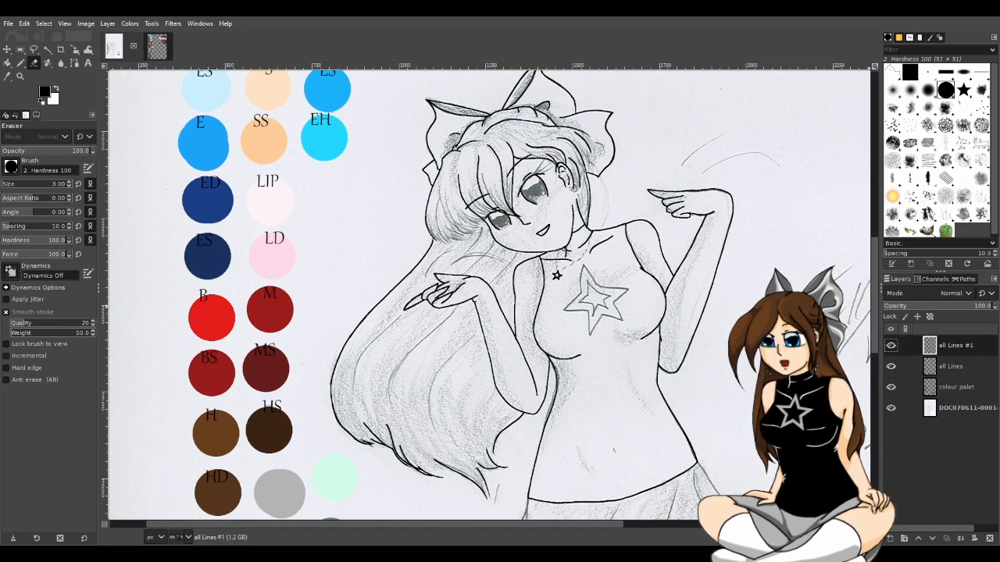
left_click(891, 538, "shift")
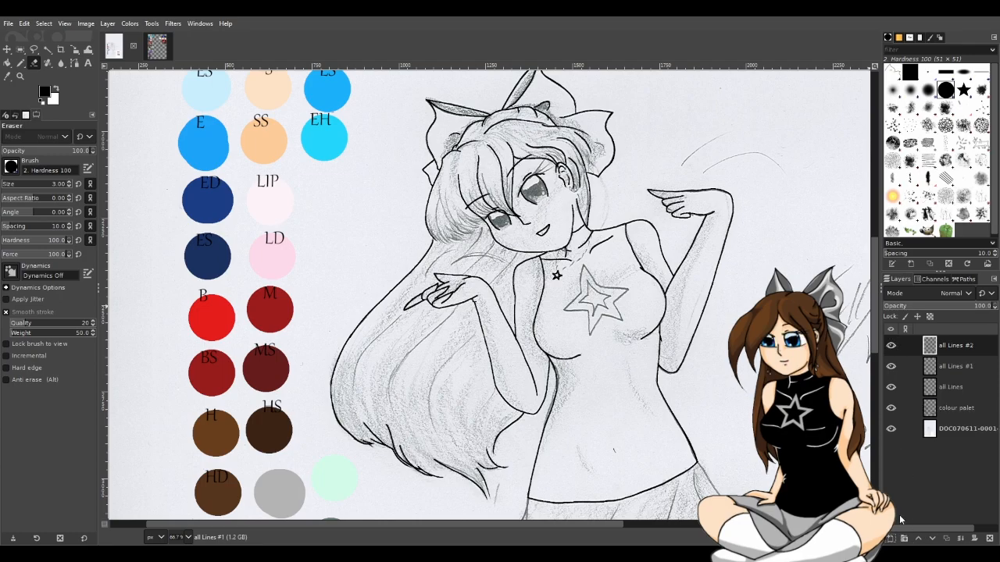
scroll(533, 137, "up", 2)
scroll(559, 354, "up", 1)
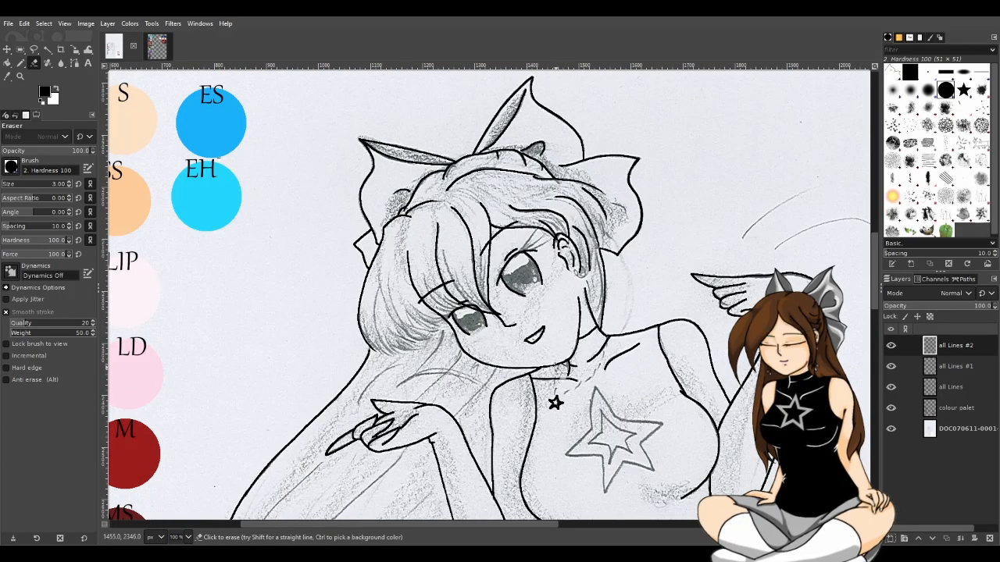
Step: Set a muted dark blue foreground colour and set the Pencil's size to 8 px
left_click(57, 90)
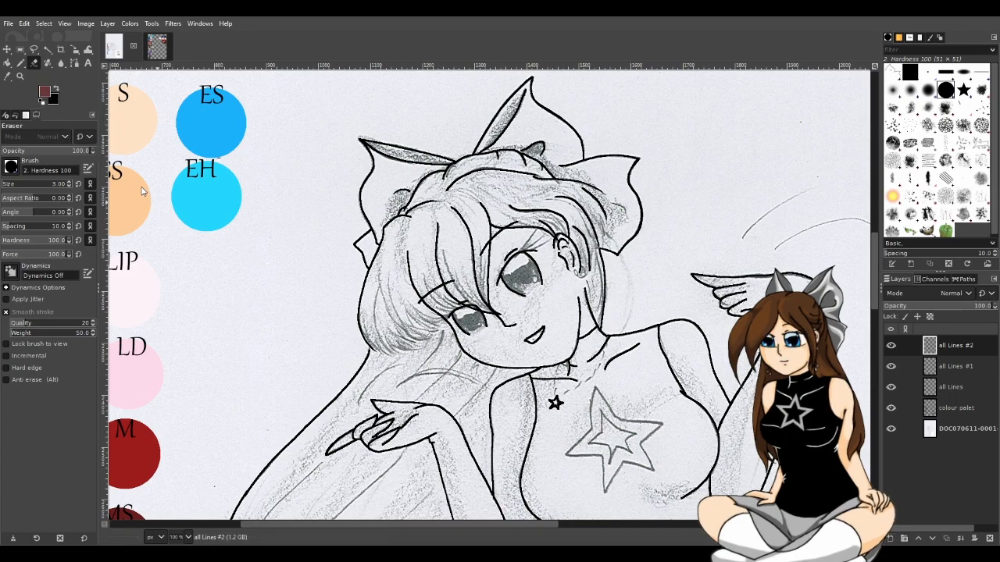
left_click(93, 70)
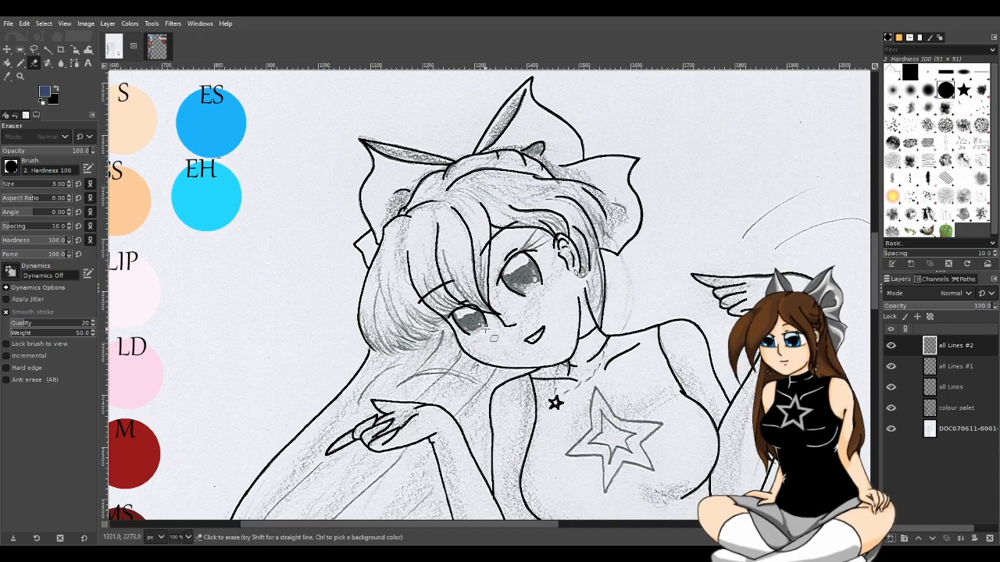
key("n")
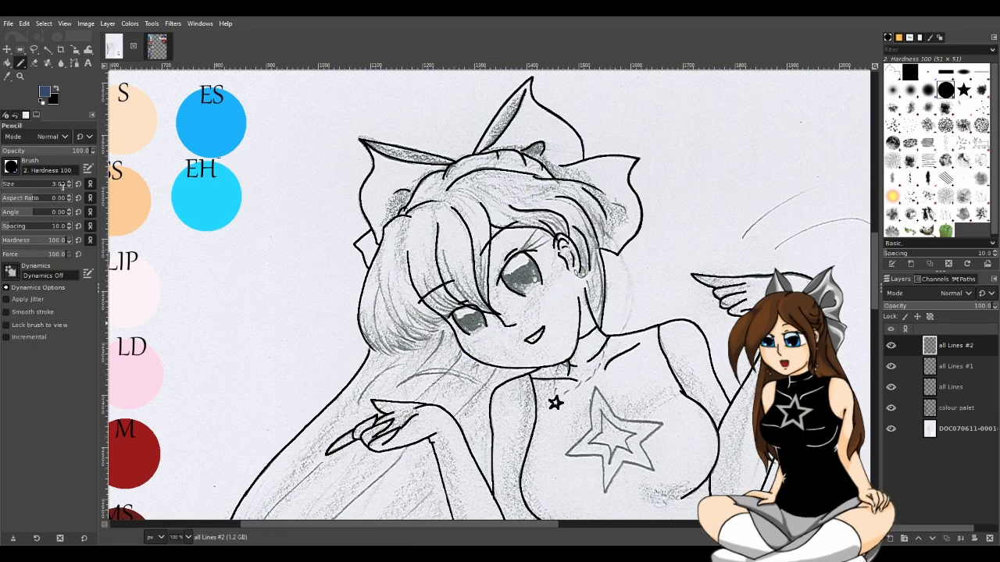
scroll(70, 184, "up", 2)
scroll(69, 184, "up", 1)
Step: Try several curved guide strokes across the lower face with the 8 px Pencil, undoing each one
mouse_move(416, 358)
left_mouse_down()
mouse_move(465, 361)
mouse_move(417, 389)
left_mouse_up()
key("ctrl+z")
key("ctrl+z")
left_click_drag(612, 263, 374, 411)
key("ctrl+z")
left_click_drag(578, 283, 411, 370)
key("ctrl+z")
mouse_move(576, 269)
left_mouse_down()
mouse_move(469, 358)
mouse_move(575, 311)
left_mouse_up()
key("ctrl+z")
key("ctrl+z")
left_click_drag(461, 355, 591, 237)
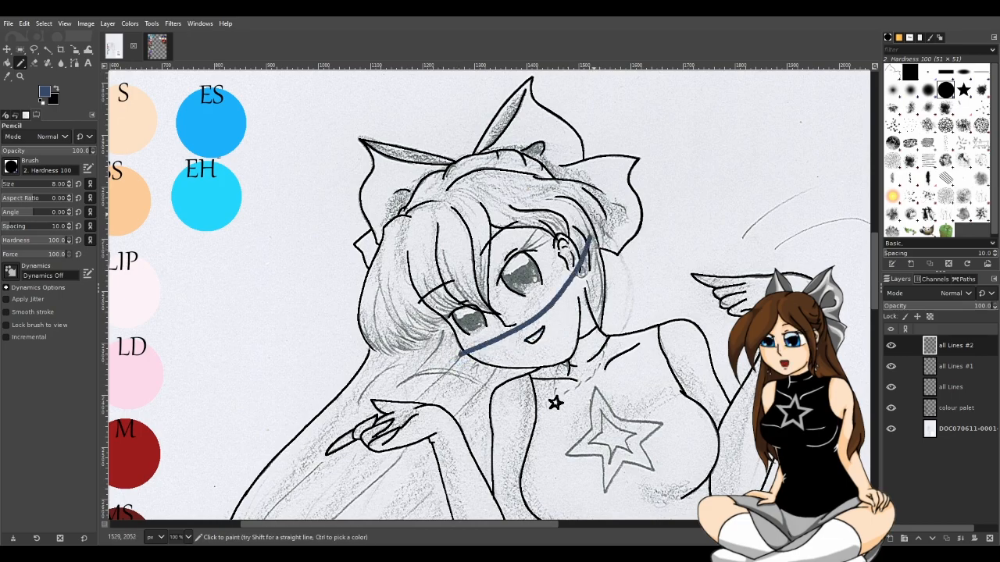
key("ctrl+z")
mouse_move(432, 362)
left_mouse_down()
mouse_move(594, 264)
mouse_move(469, 347)
left_mouse_up()
key("ctrl+z")
key("ctrl+z")
Step: Draw two long curved guide strokes crossing beside the mouth, one from ear to raised hand, the other from hair to shoulder
left_click_drag(582, 250, 396, 400)
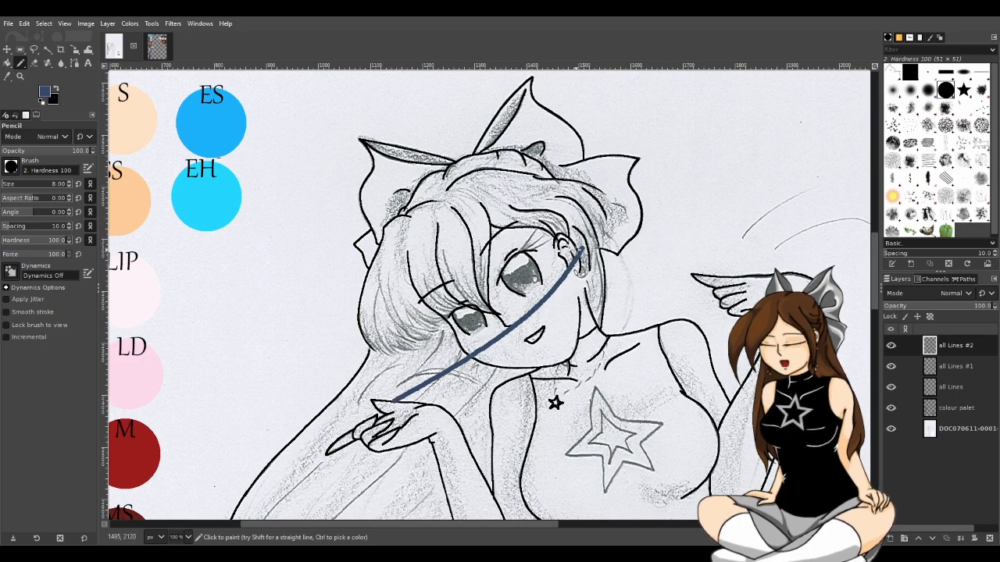
mouse_move(591, 362)
left_mouse_down()
mouse_move(494, 312)
mouse_move(433, 267)
left_mouse_up()
key("ctrl+z")
left_click_drag(417, 171, 644, 389)
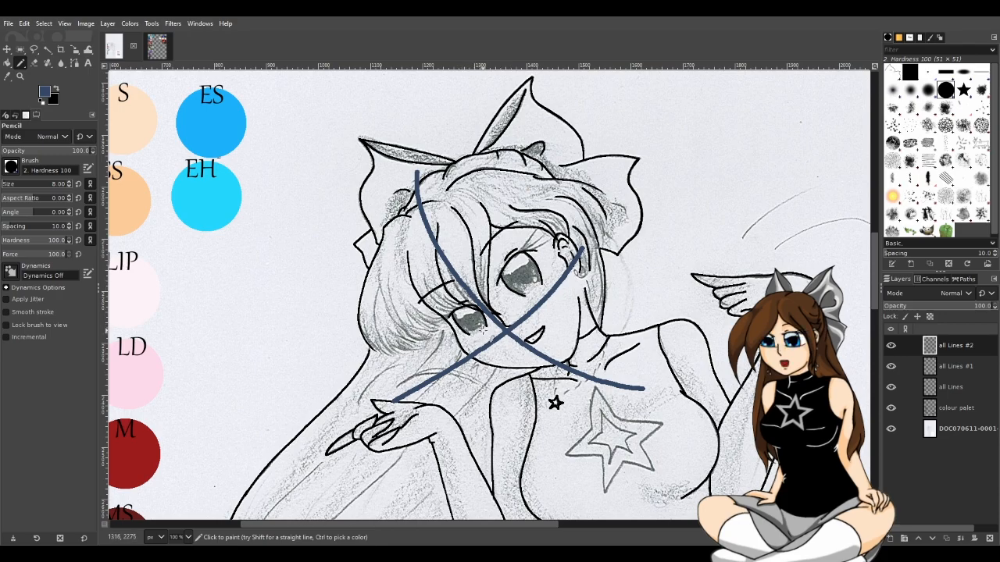
Step: Try extra strokes from the guides' crossing point out across the cheek and up over the eyes, and undo them
mouse_move(452, 336)
left_mouse_down()
mouse_move(495, 331)
mouse_move(433, 331)
left_mouse_up()
key("ctrl+z")
key("ctrl+z")
left_click_drag(507, 330, 443, 332)
key("z")
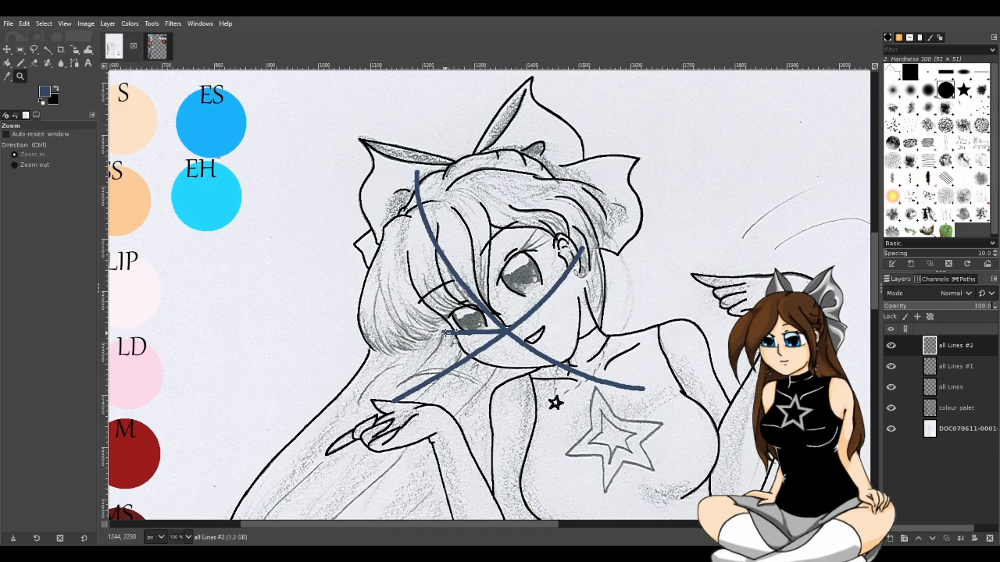
key("n")
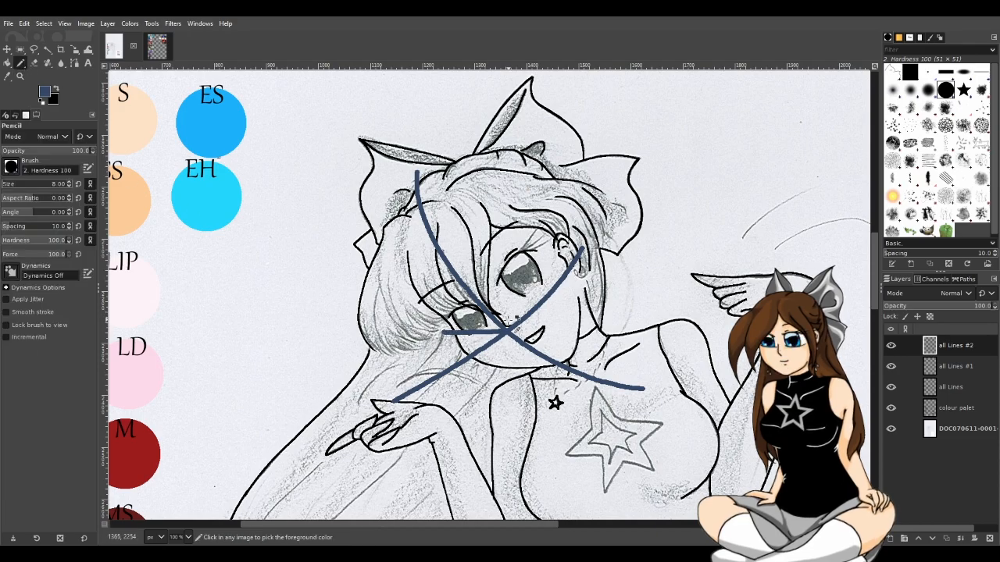
mouse_move(445, 334)
left_mouse_down()
mouse_move(491, 334)
mouse_move(423, 331)
left_mouse_up()
key("ctrl+z")
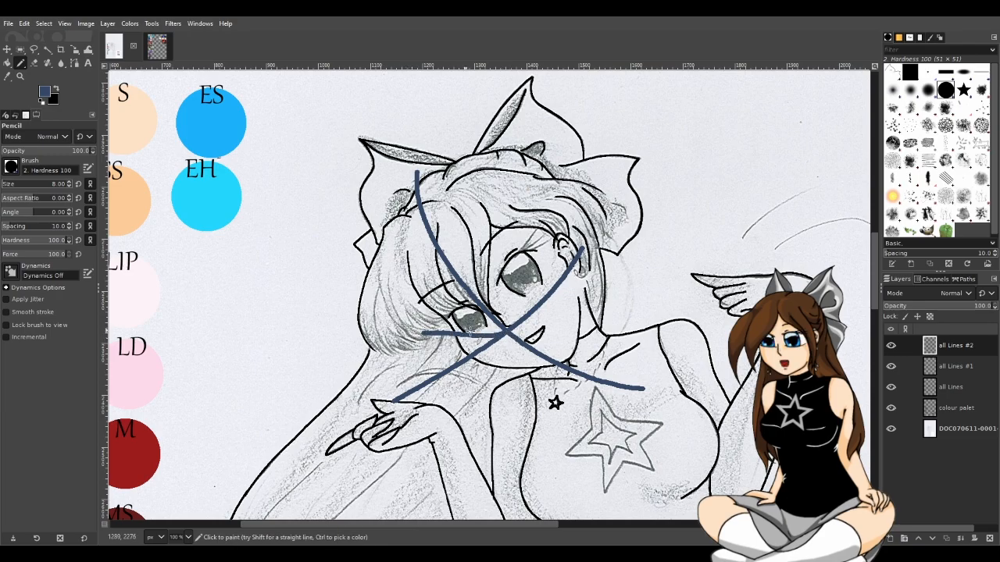
left_click_drag(515, 336, 434, 339)
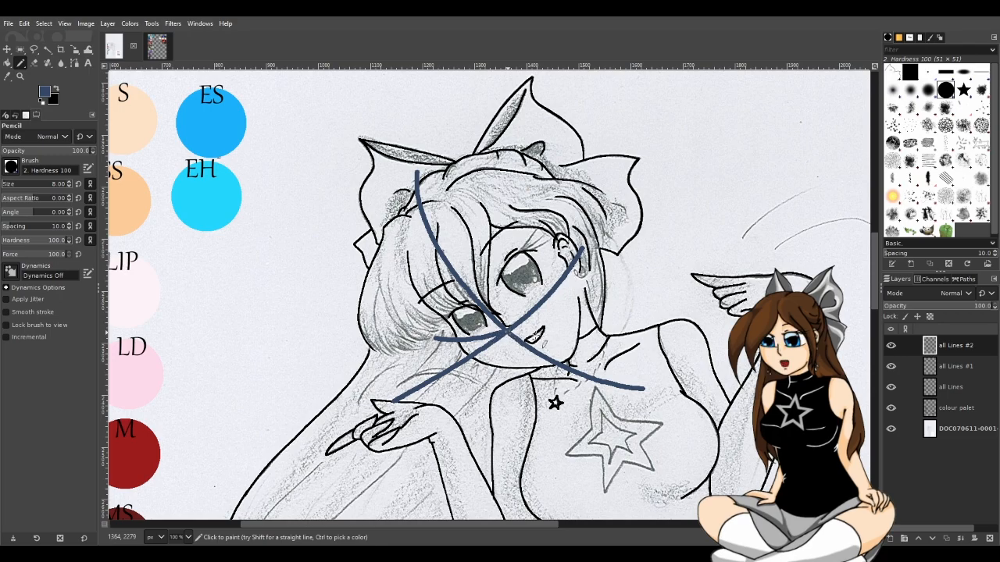
key("ctrl+z")
key("ctrl+z")
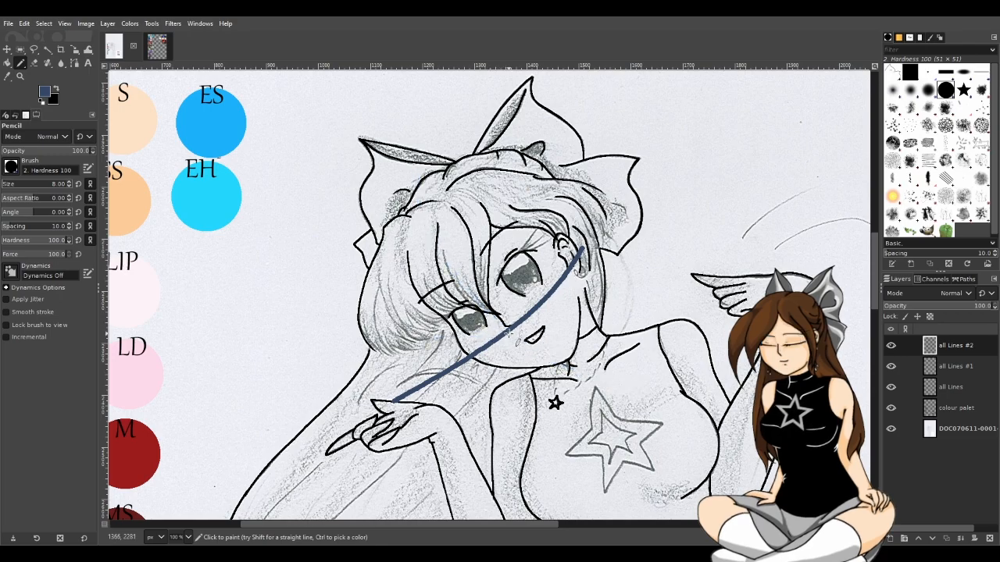
key("ctrl+y")
key("ctrl+y")
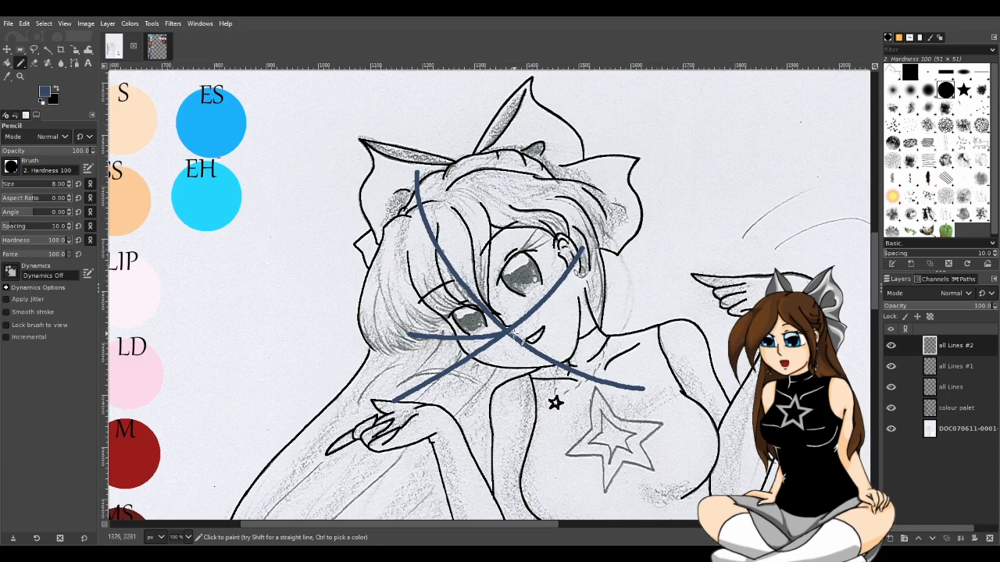
key("ctrl+z")
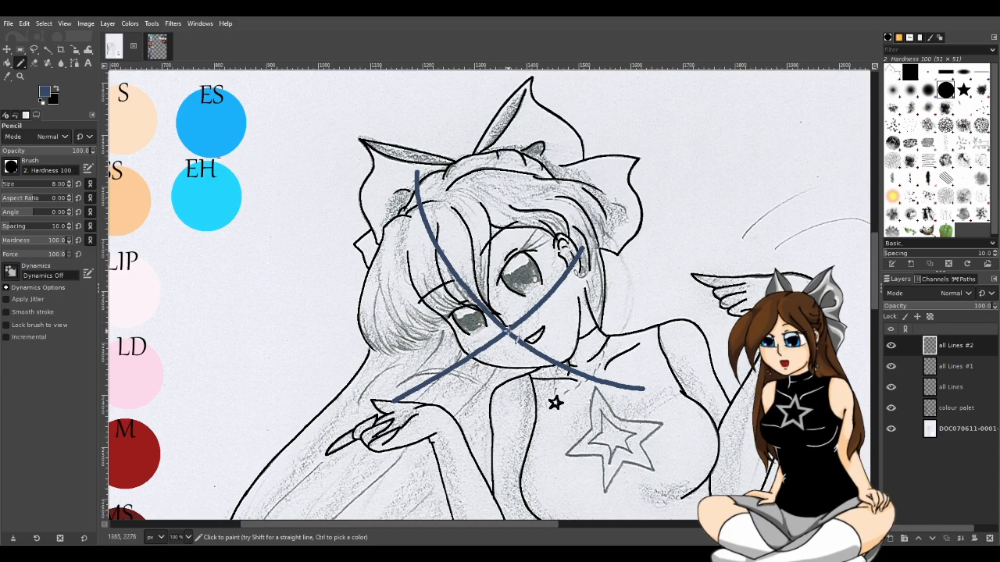
left_click_drag(509, 334, 539, 200)
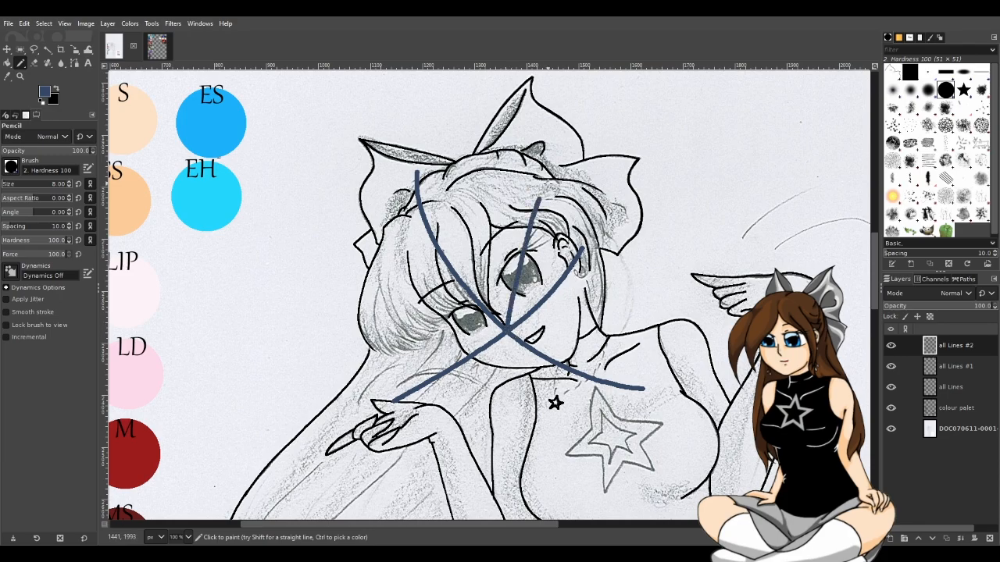
left_click_drag(508, 332, 408, 309)
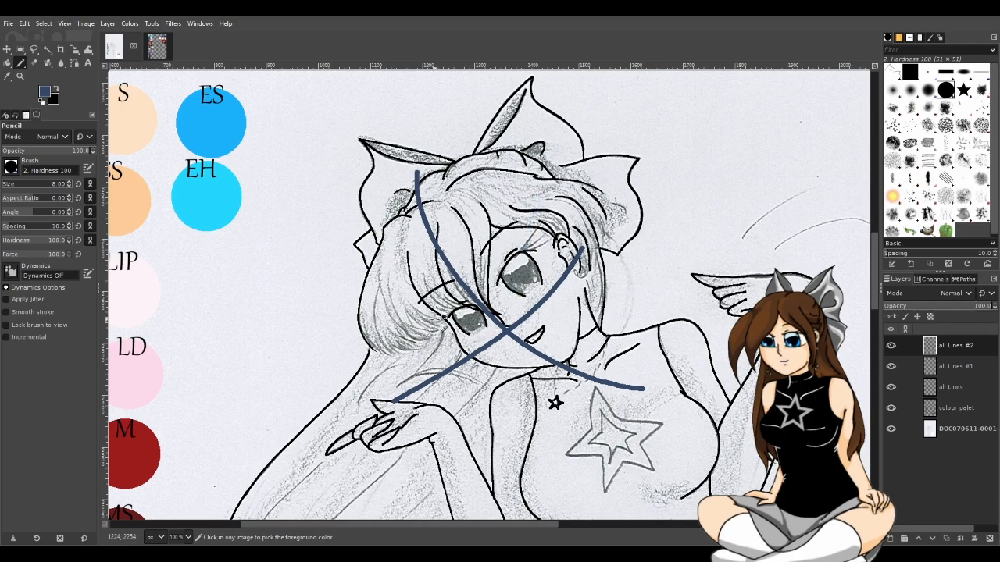
Step: Compare the head with and without the two crossing guide curves by undoing and redoing them
scroll(445, 335, "down", 3, "ctrl")
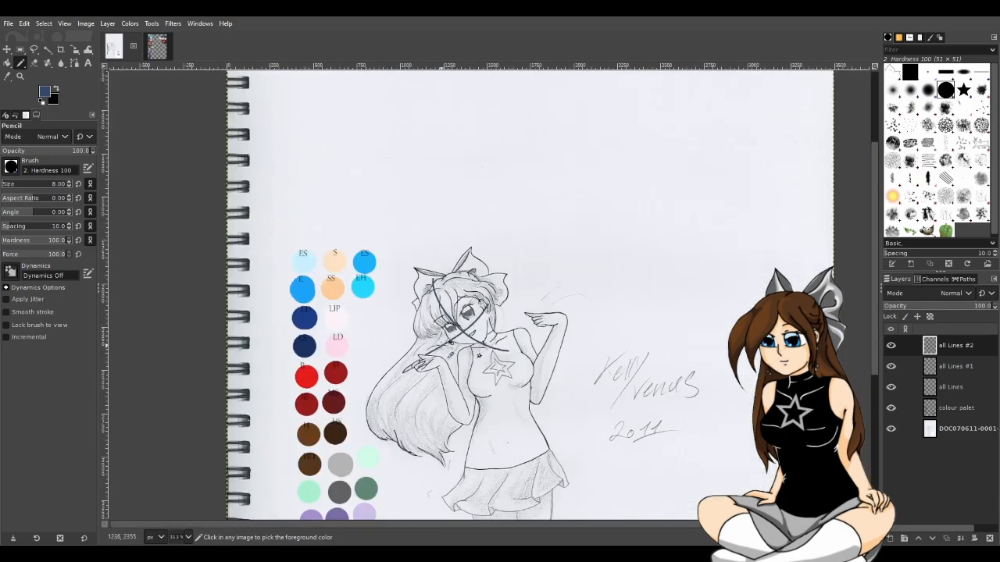
scroll(443, 343, "up", 3, "ctrl")
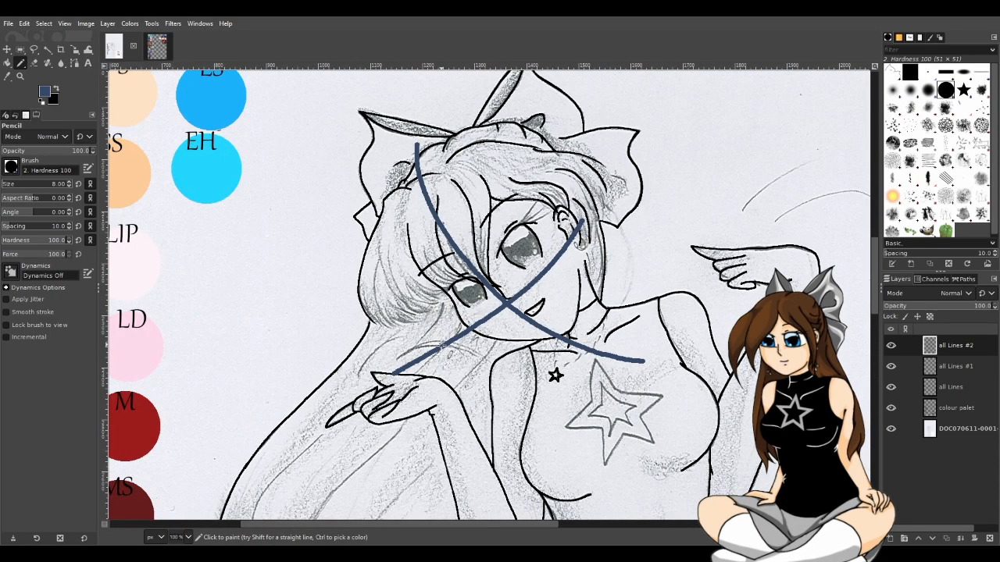
key("ctrl+z")
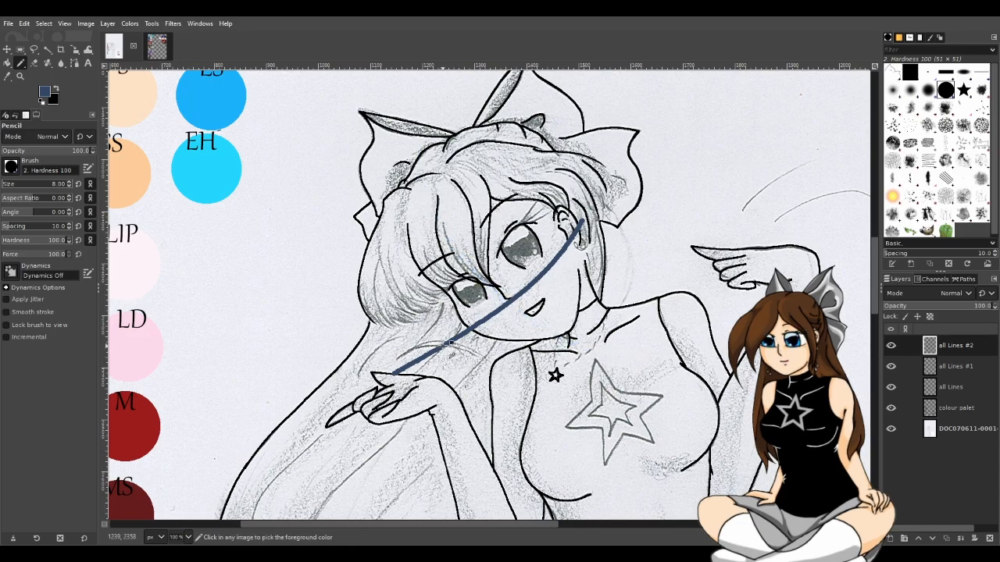
key("ctrl+z")
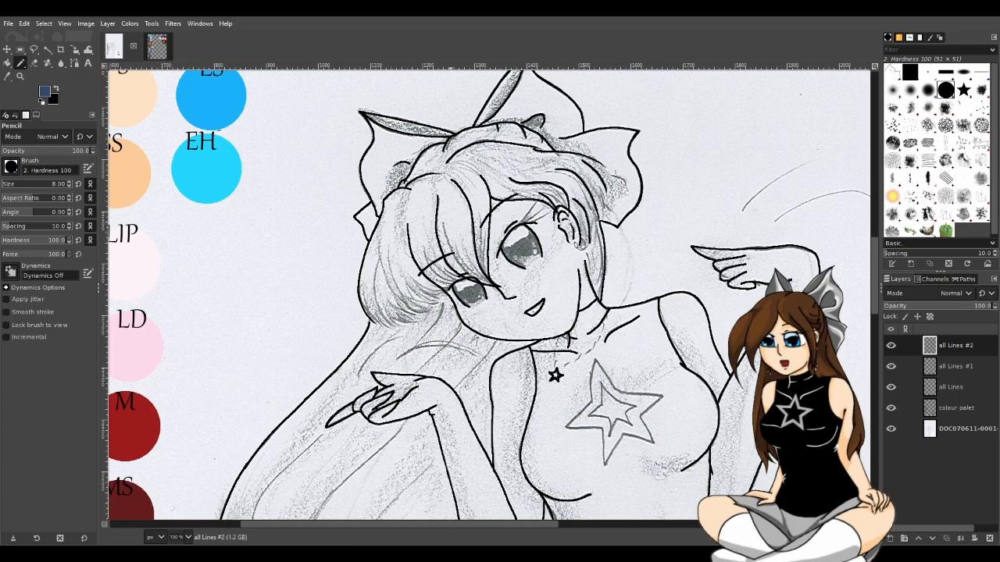
key("ctrl+y")
key("ctrl+y")
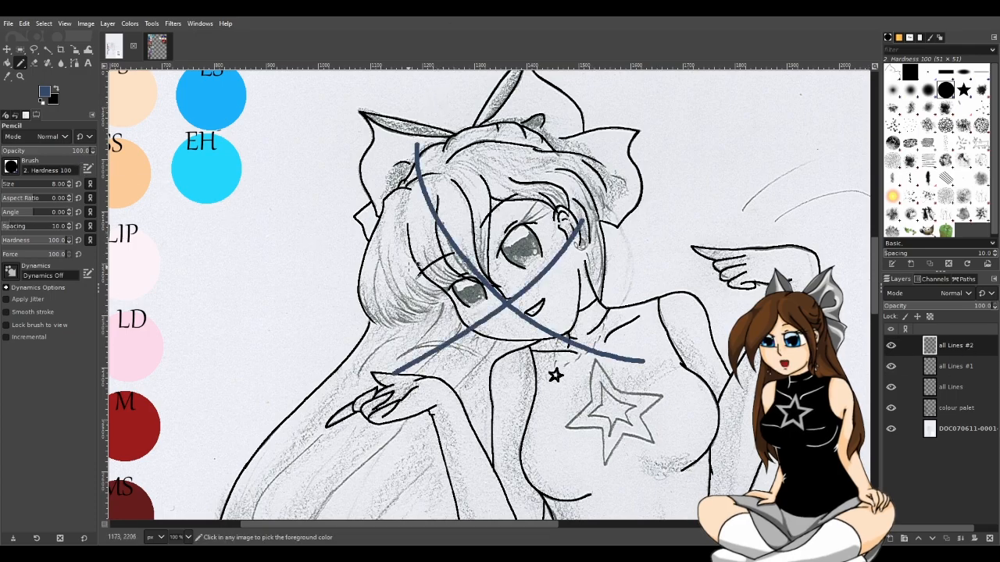
Step: Add a text box above the character's head containing the note "lines are 3 px"
scroll(405, 273, "down", 2)
scroll(405, 275, "down", 2)
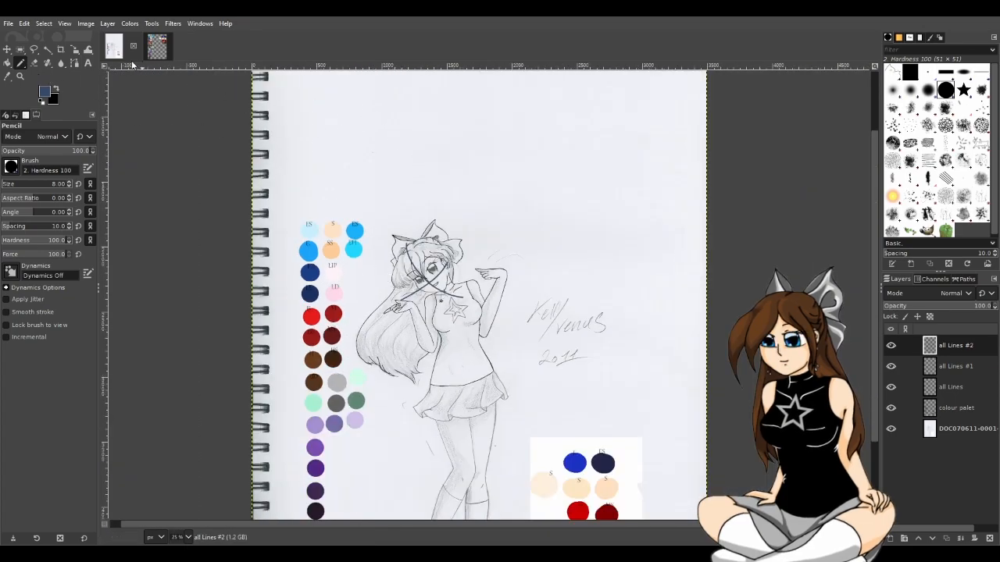
left_click(88, 63)
left_click_drag(400, 149, 573, 220)
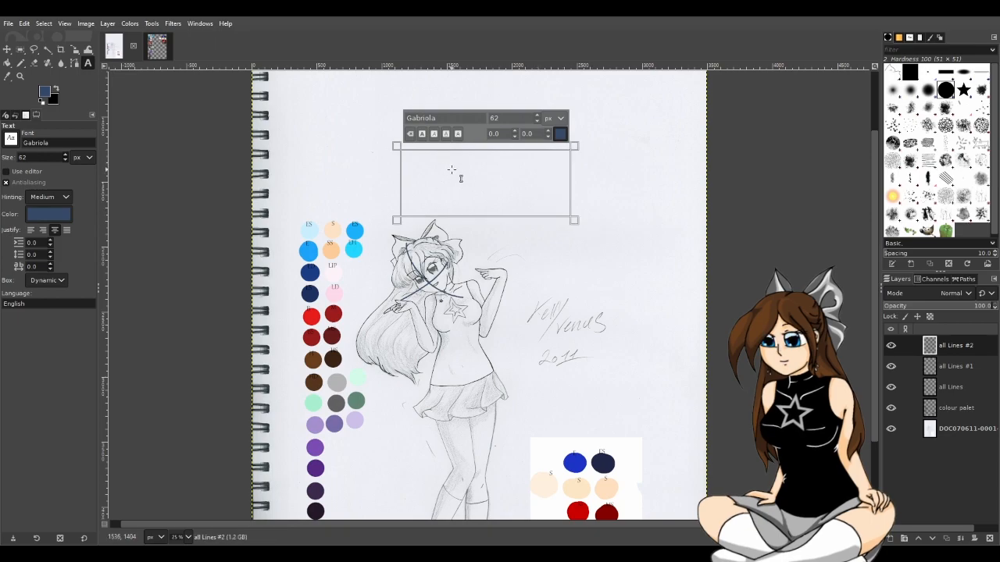
type("lines")
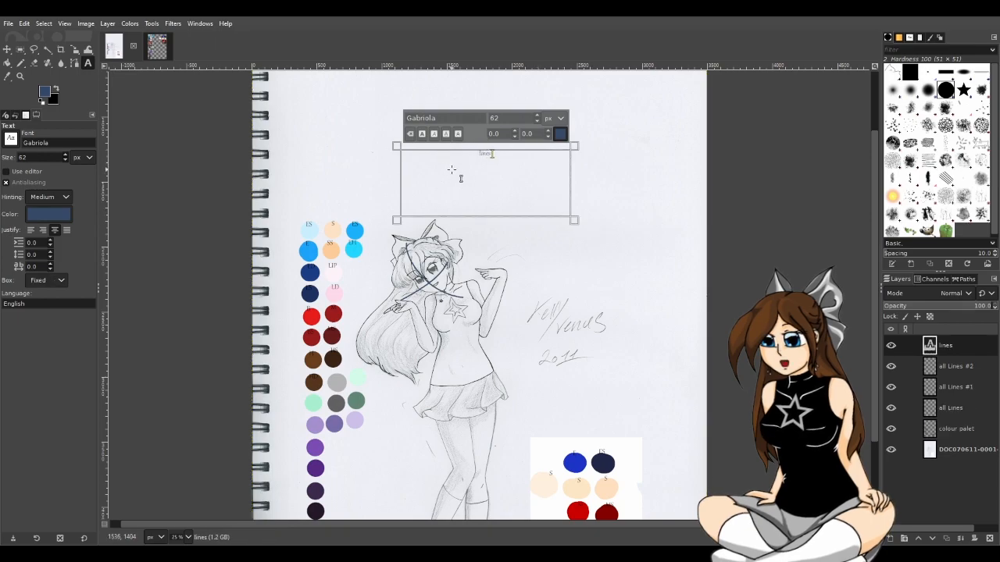
type(" are 3 px")
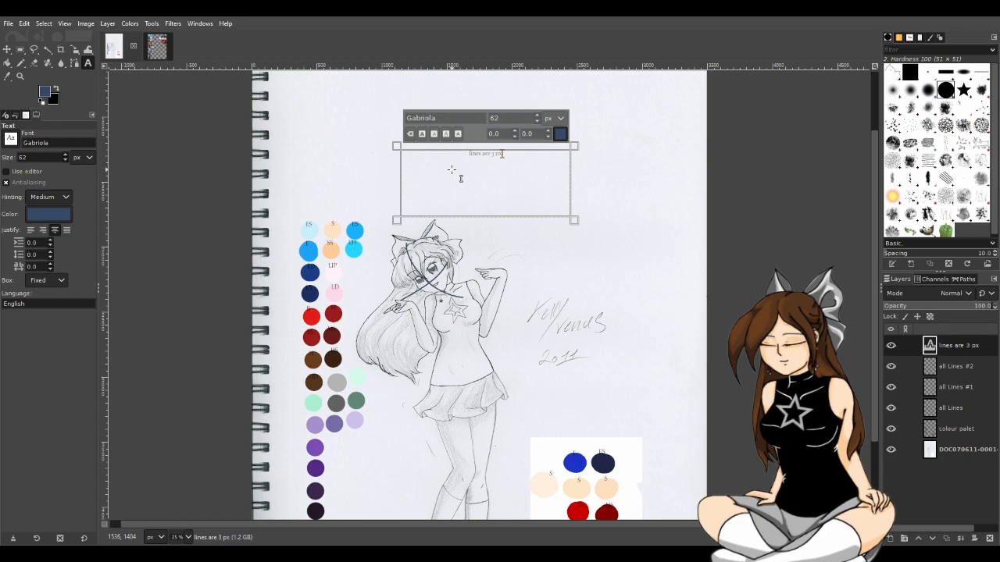
Step: Set the whole "lines are 3 px" note to a text size of 250 px and save the image
left_click_drag(512, 164, 363, 145)
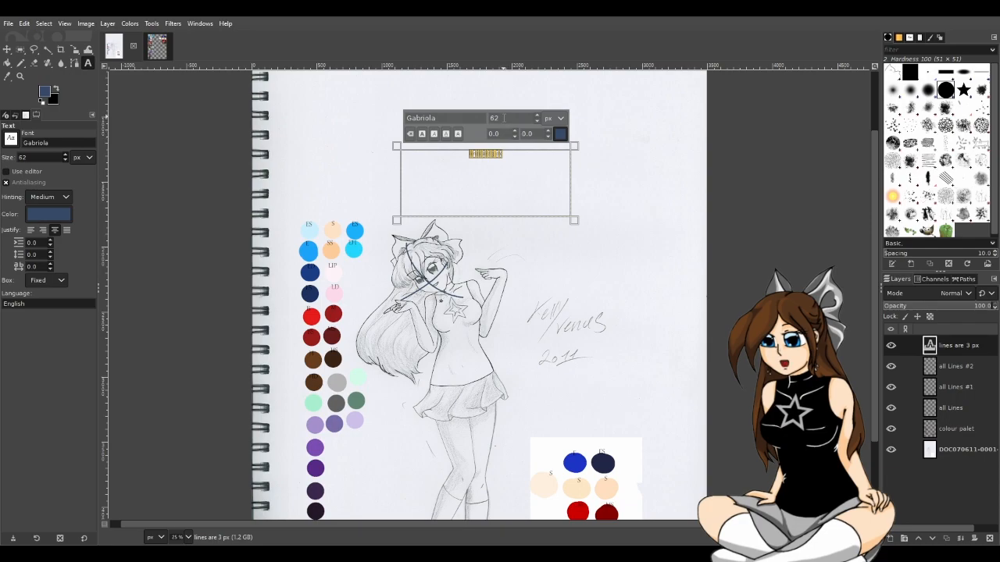
double_click(535, 117)
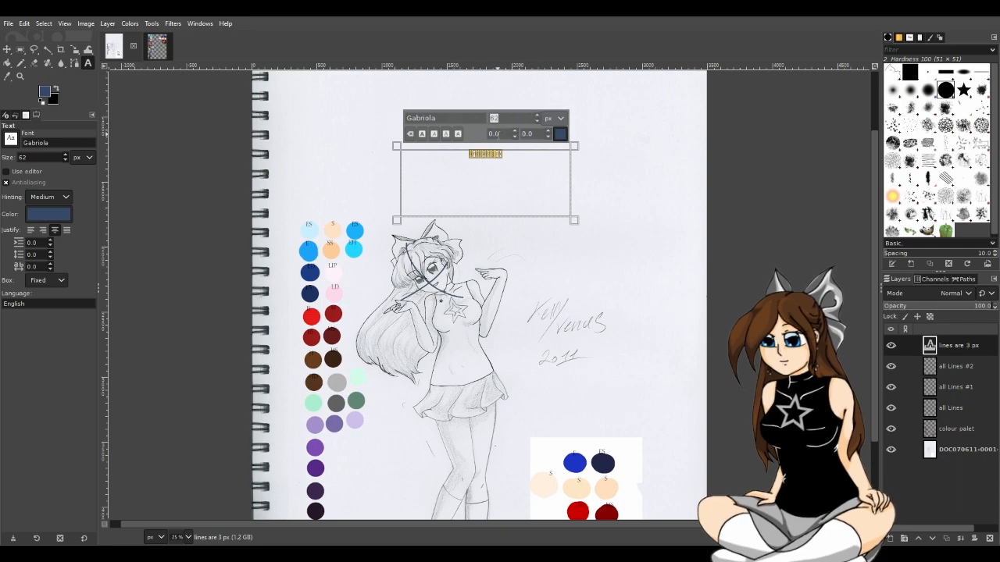
type("250")
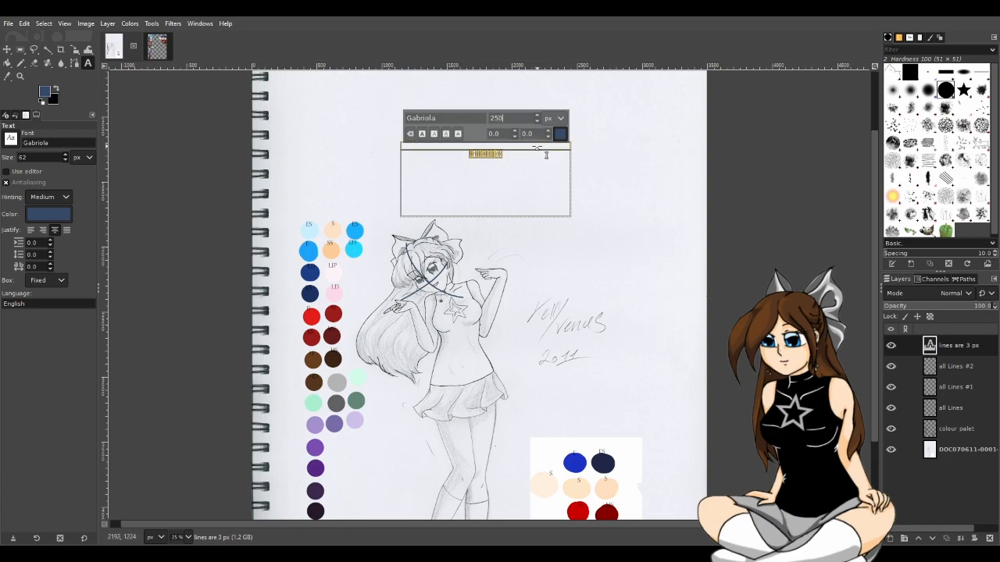
key("Return")
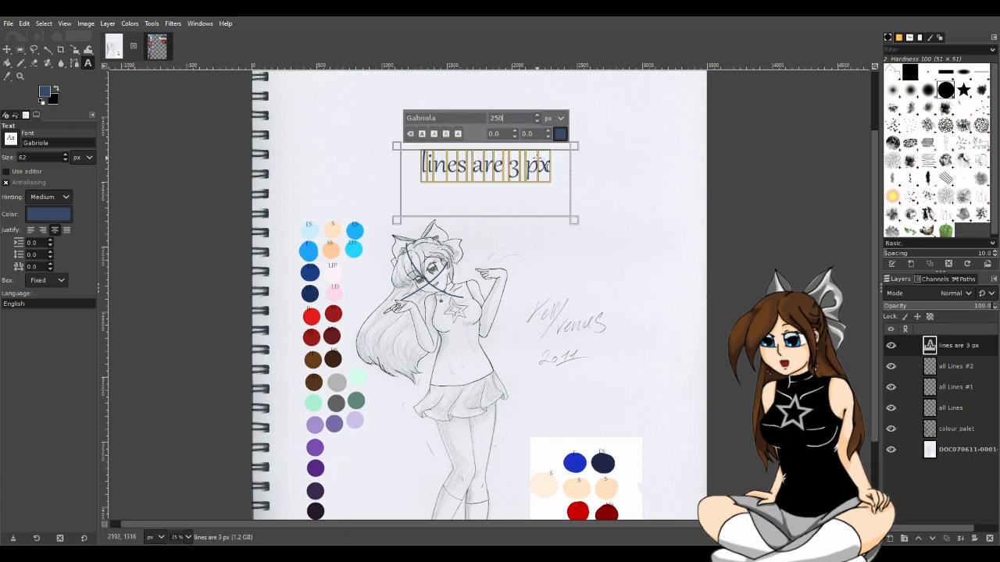
left_click(621, 195)
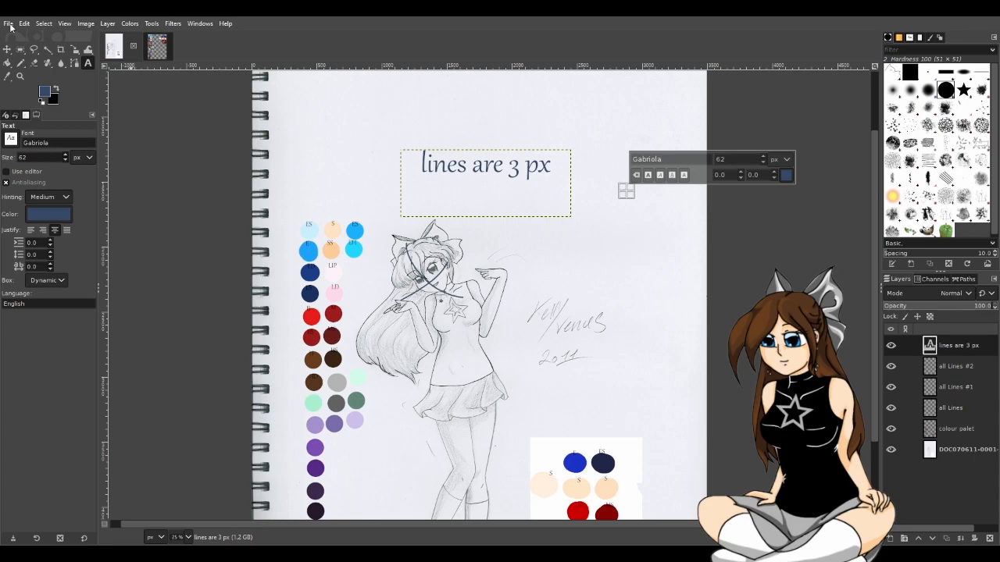
key("ctrl+s")
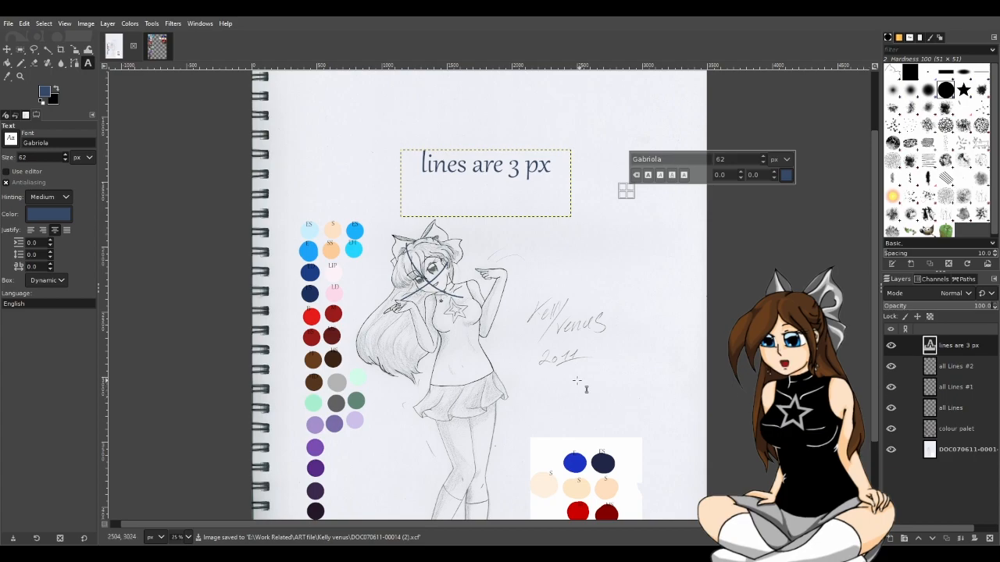
Step: Hide the "all Lines #2" layer with the blue guide strokes and save the image
scroll(458, 364, "up", 1)
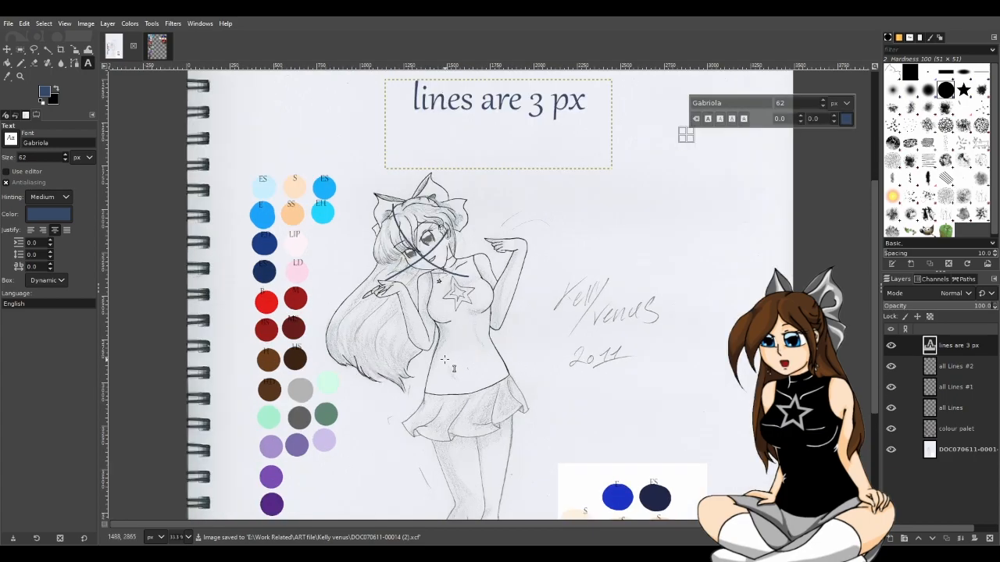
scroll(443, 360, "up", 1)
left_click(890, 366)
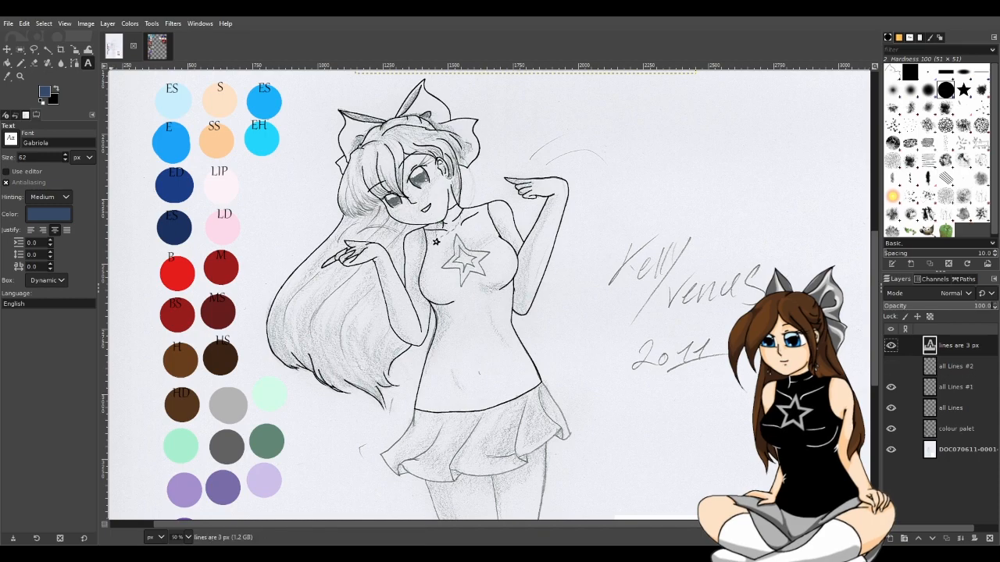
key("ctrl+s")
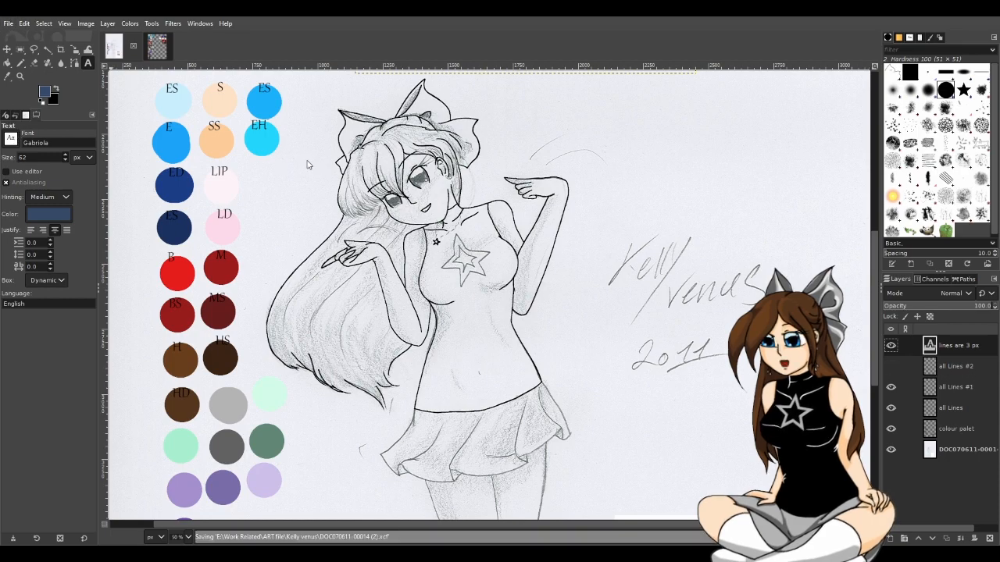
scroll(301, 171, "up", 3)
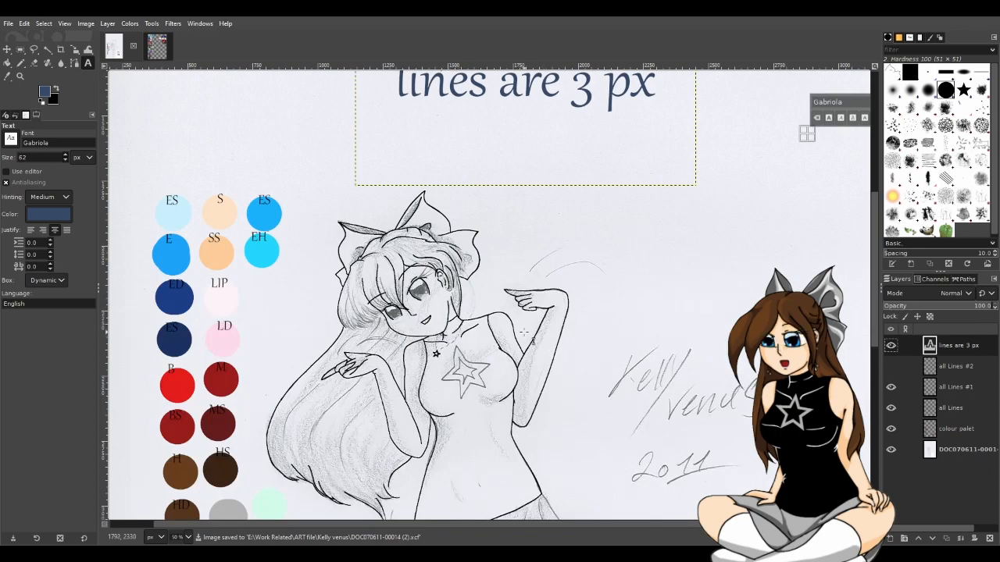
scroll(531, 304, "up", 2)
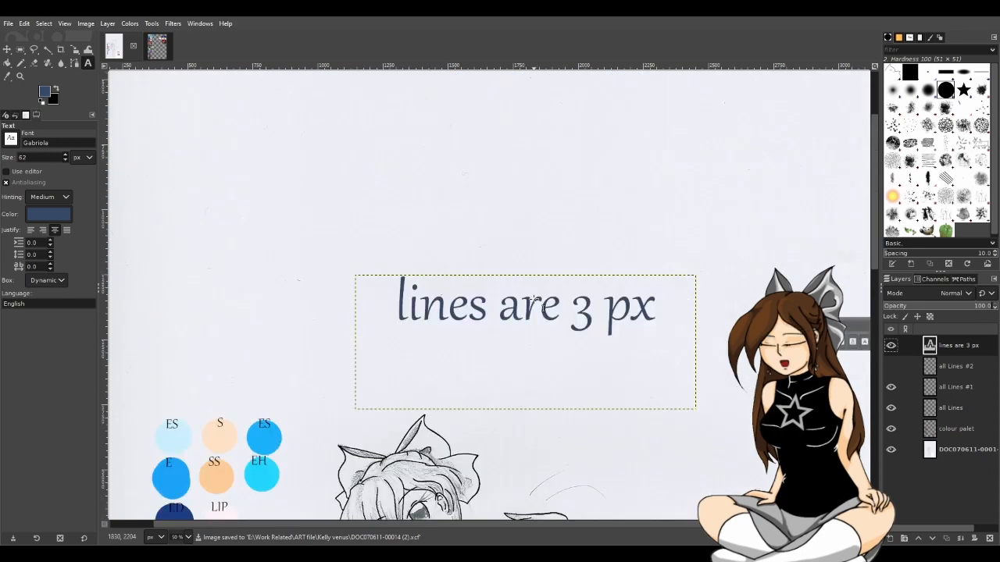
scroll(531, 303, "down", 2)
scroll(539, 310, "down", 2)
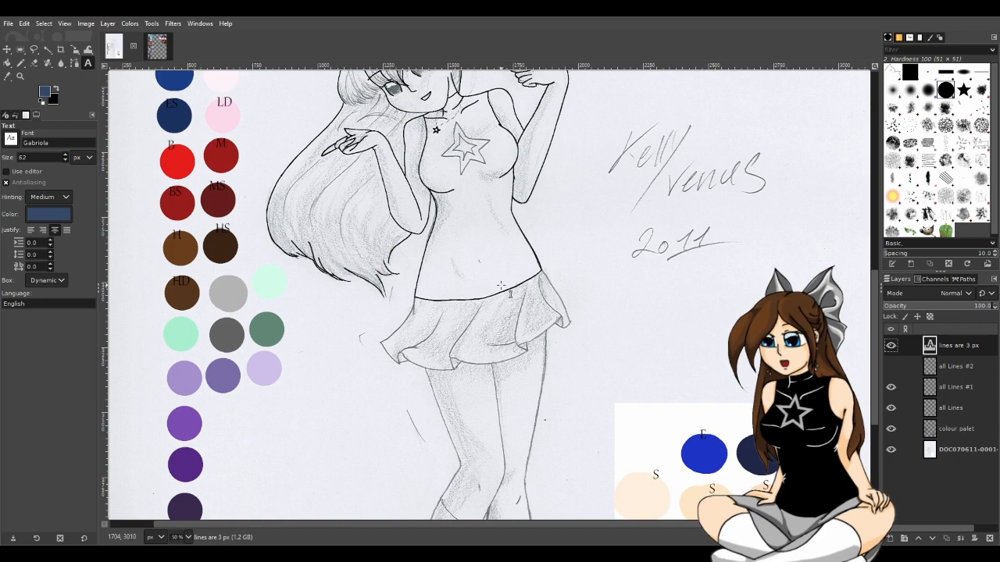
scroll(523, 295, "down", 5)
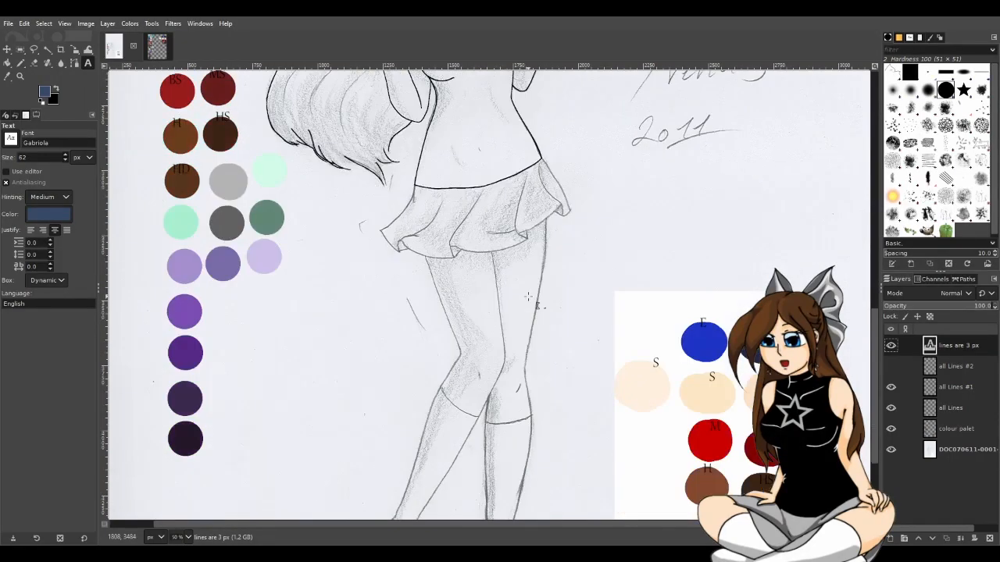
scroll(535, 306, "up", 6)
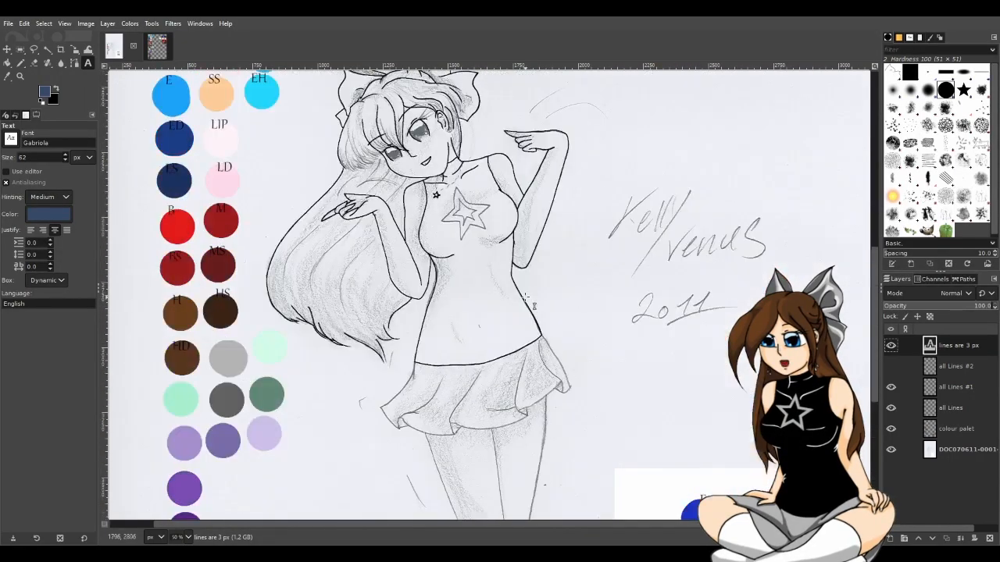